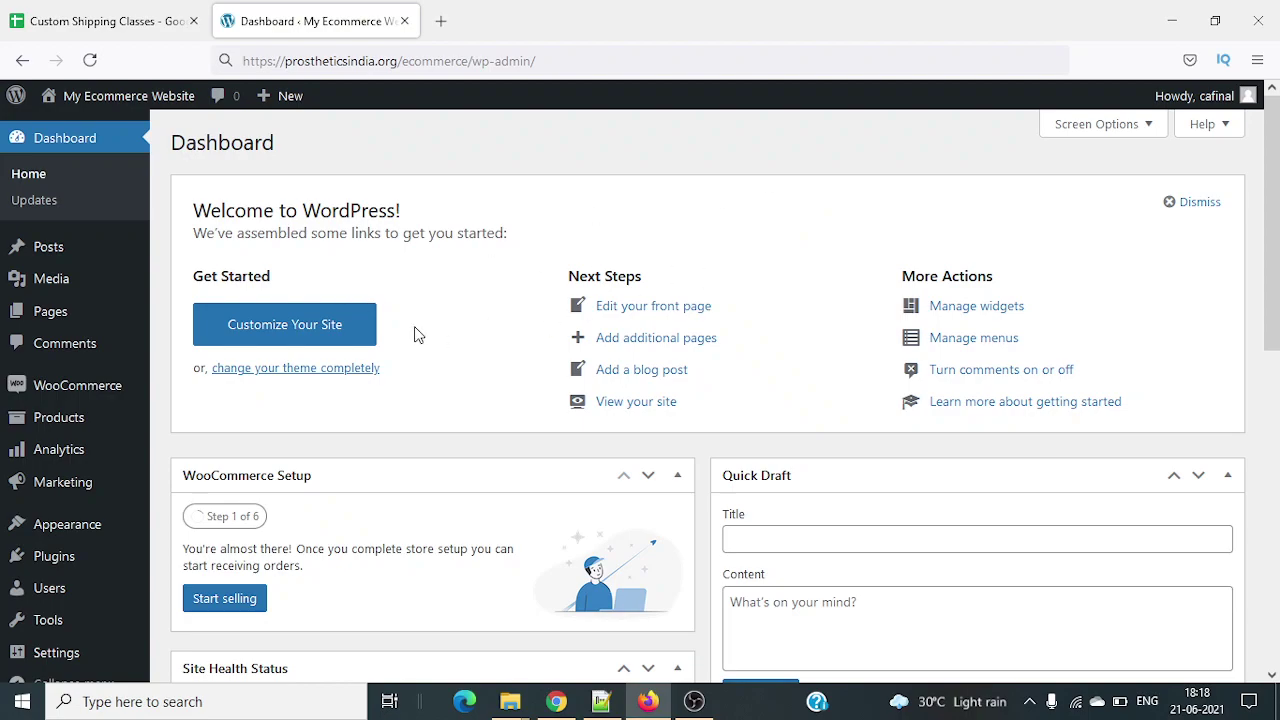
Step: Show the WooCommerce submenu in the WordPress admin sidebar
mouse_move(105, 390)
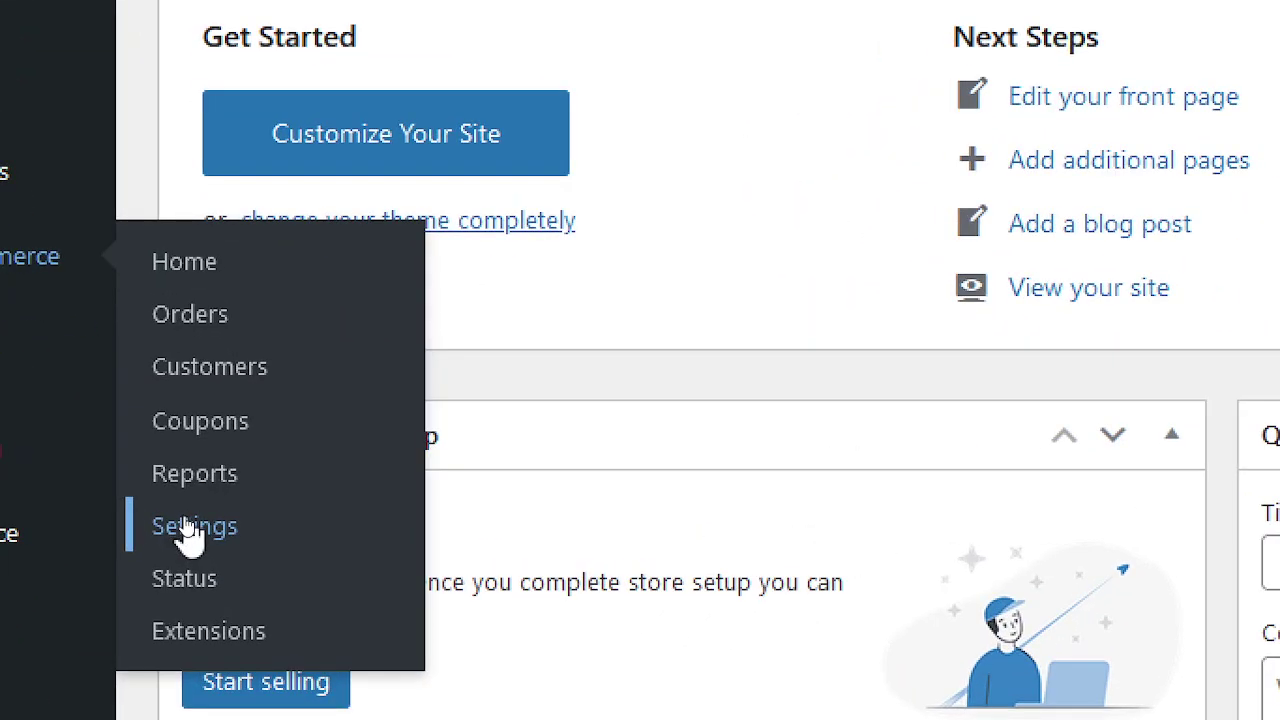
Step: Go to WooCommerce Settings > Shipping and start adding a new shipping zone
click(190, 530)
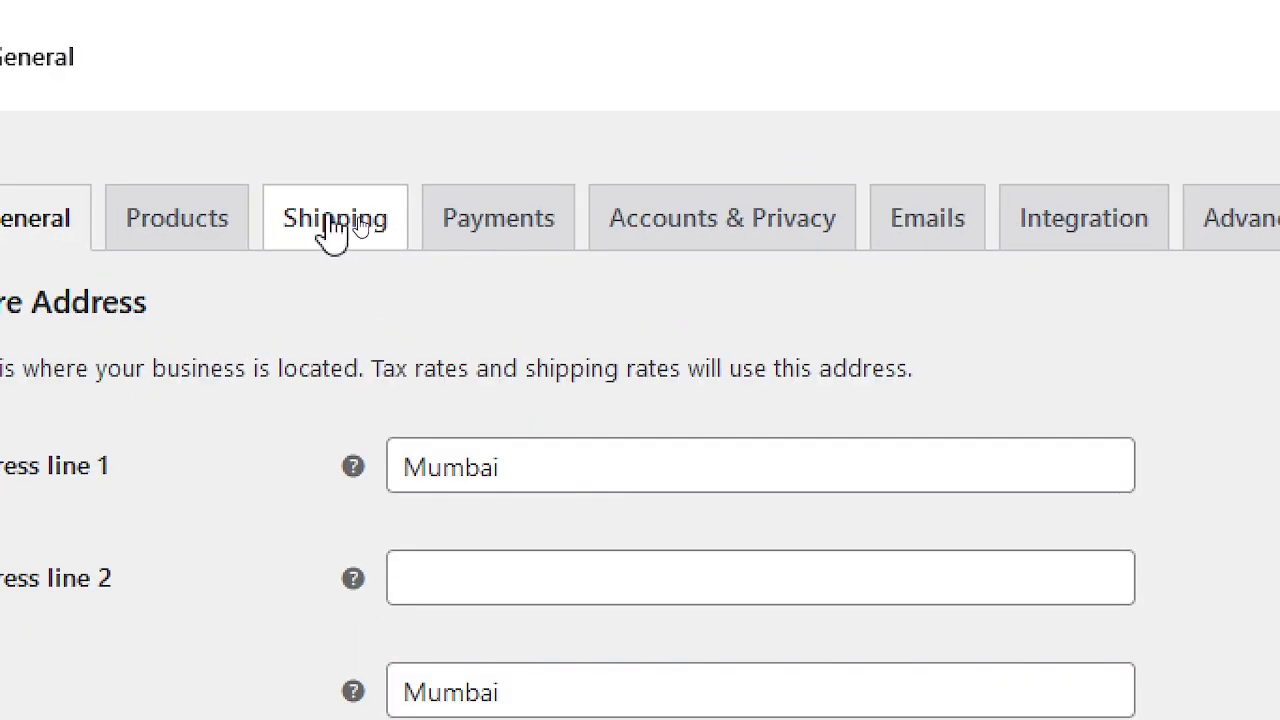
click(360, 222)
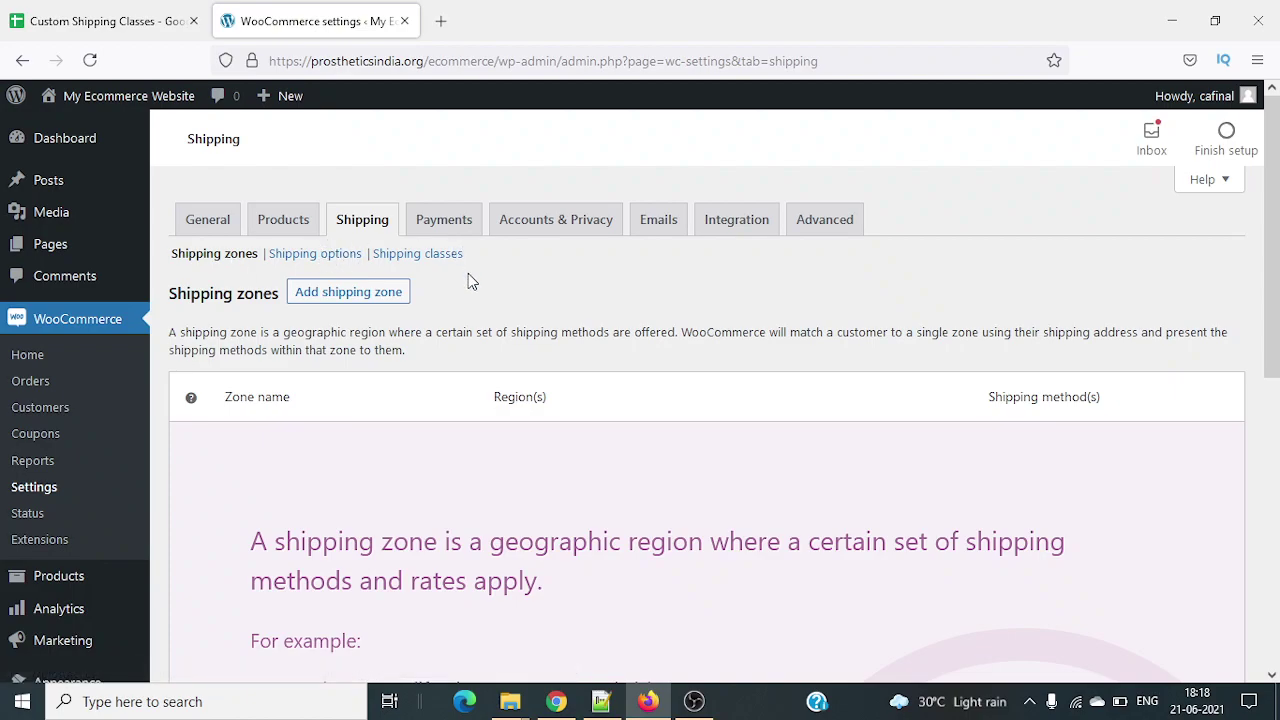
scroll(577, 517, down, 3)
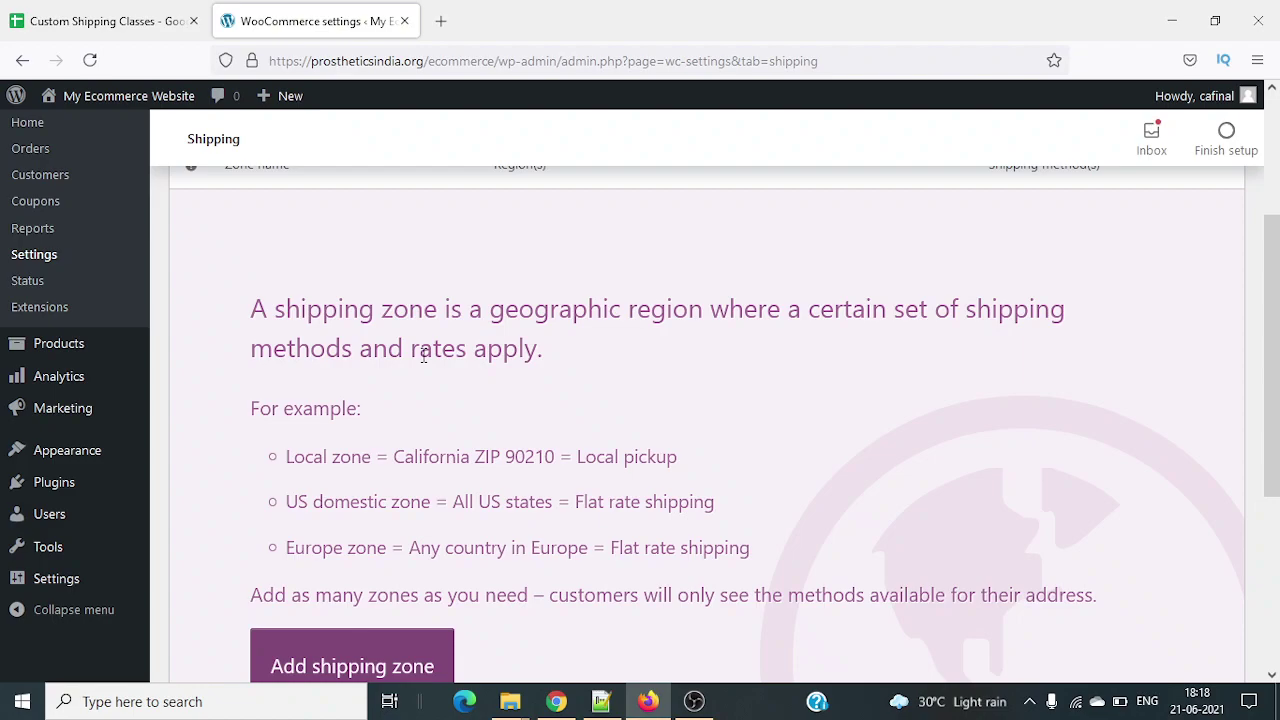
scroll(547, 377, down, 2)
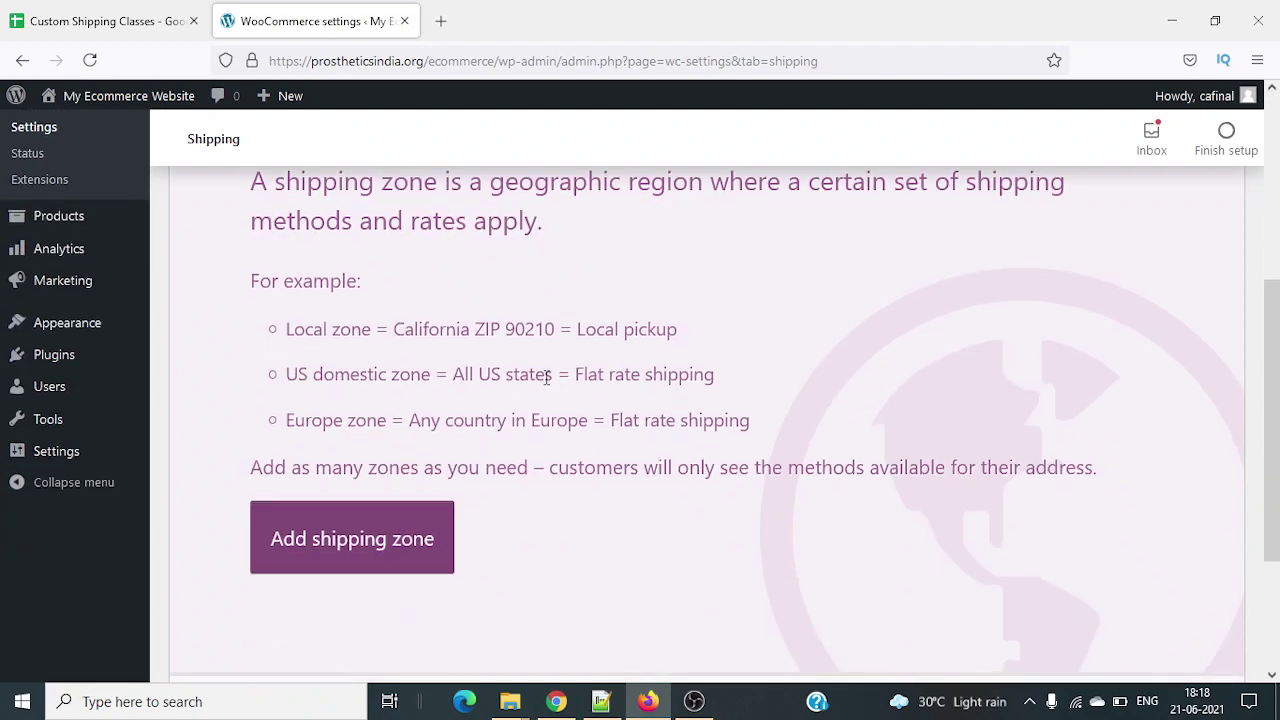
scroll(547, 377, up, 4)
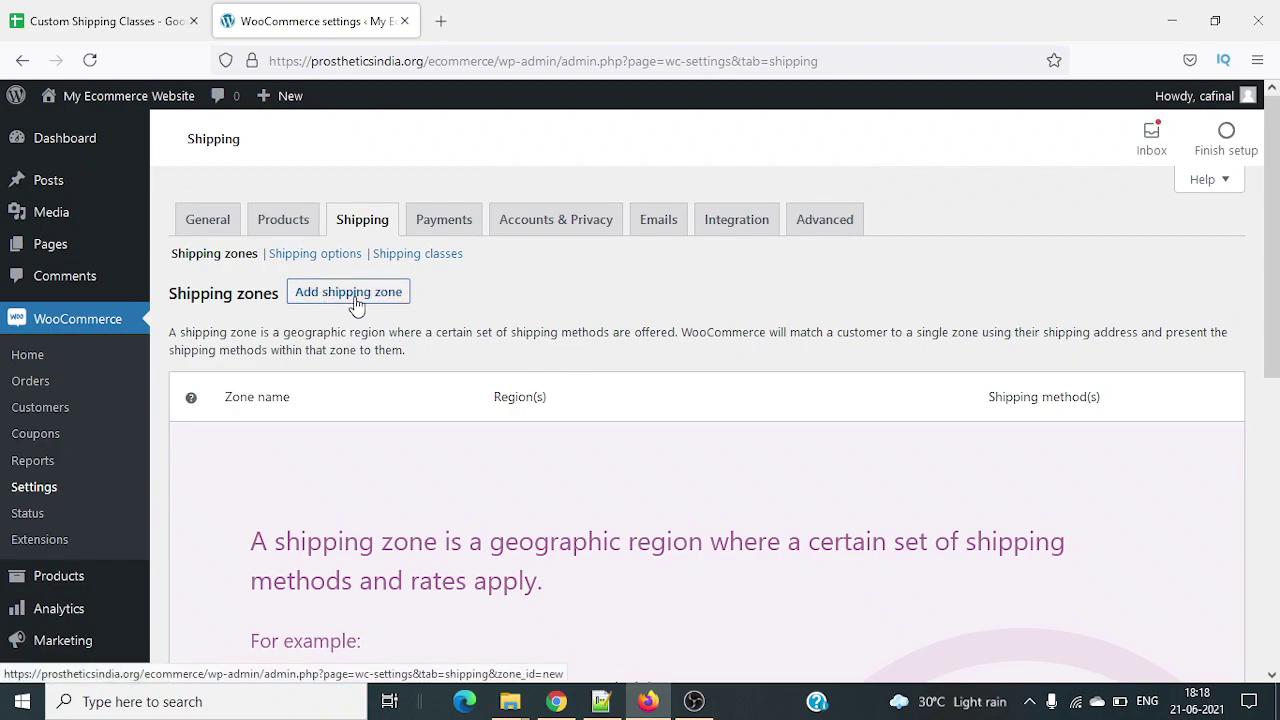
click(355, 292)
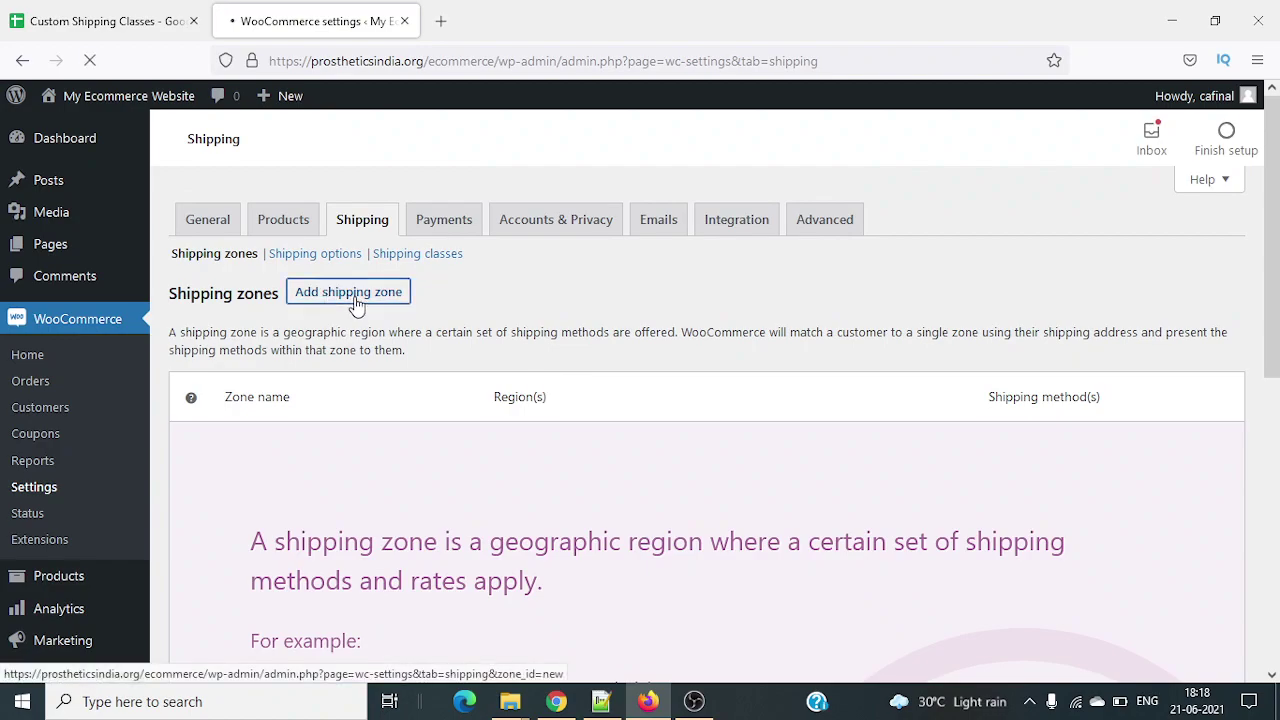
Step: In the shipping rates spreadsheet, review the Product, Goa and India column headings
click(91, 14)
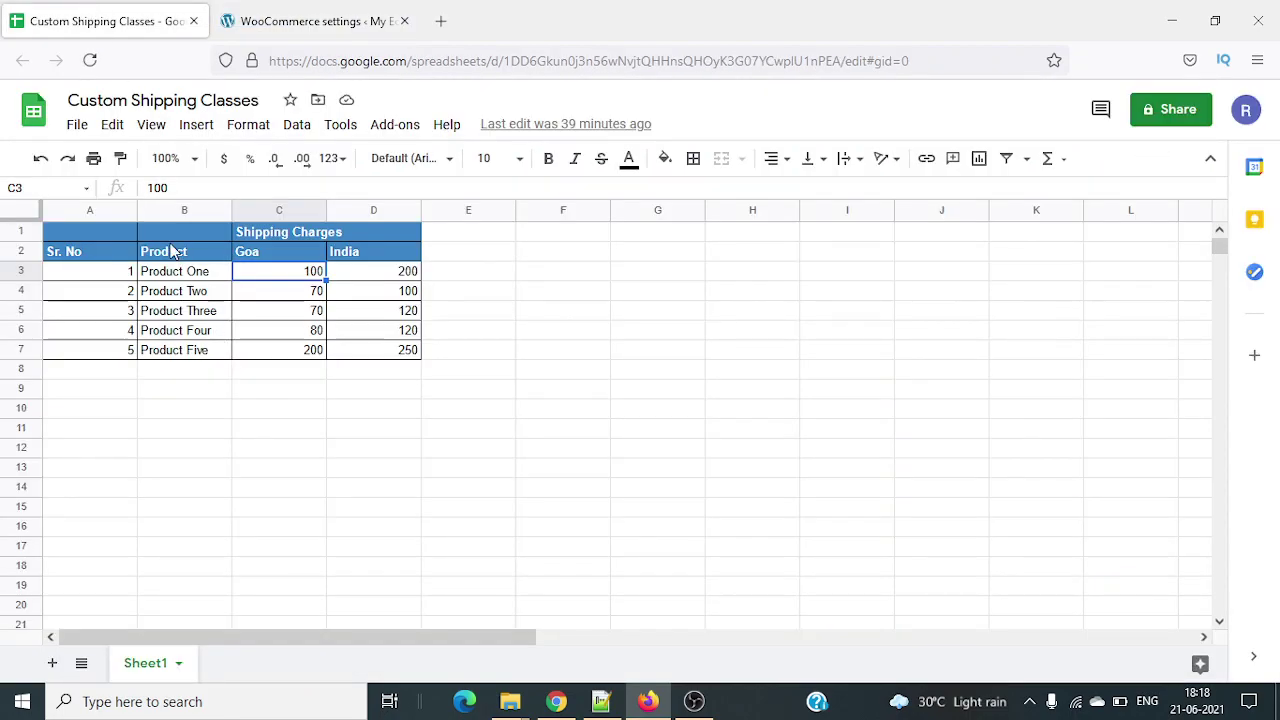
click(182, 279)
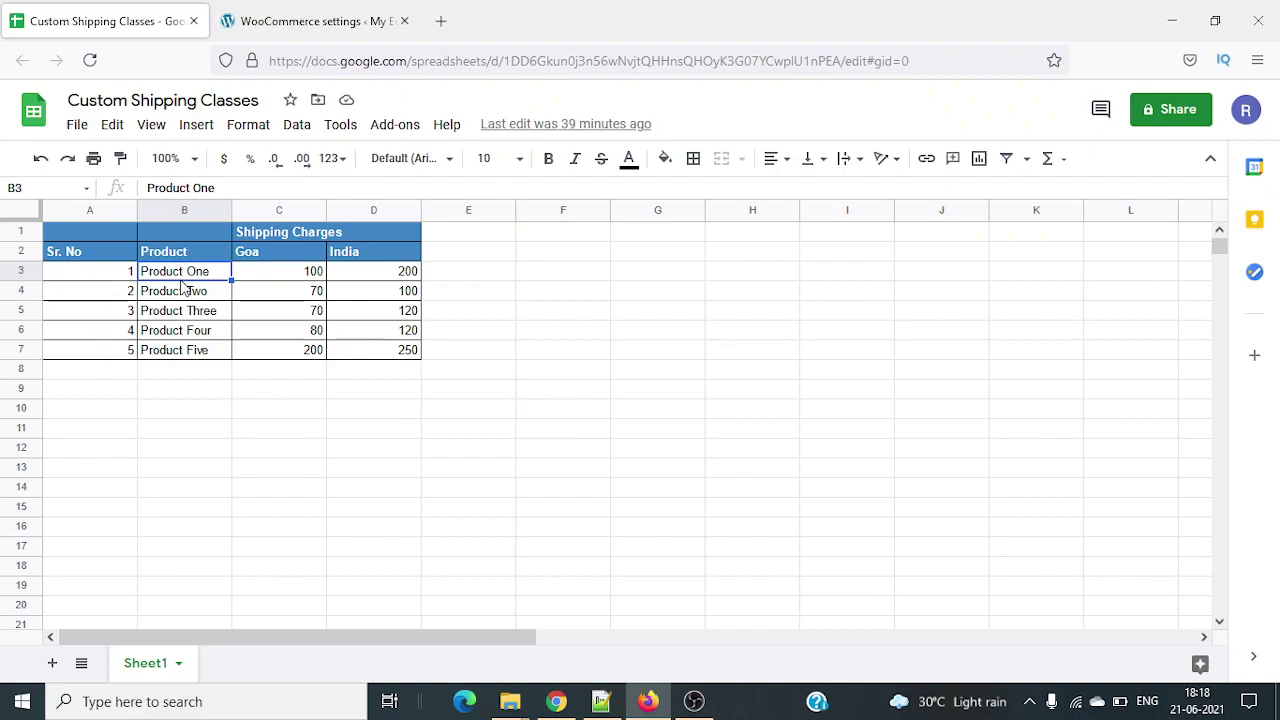
key(Down)
key(Down)
key(Down)
key(Down)
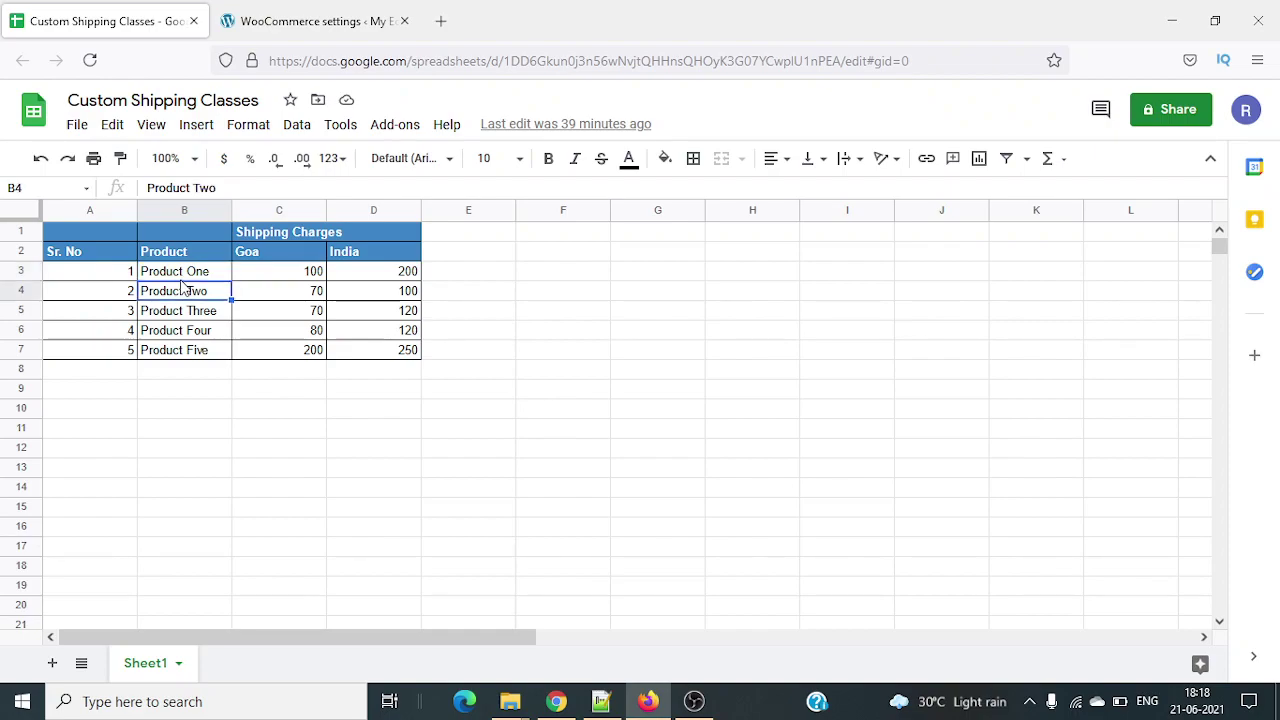
key(Up)
key(Up)
key(Up)
key(Up)
key(Up)
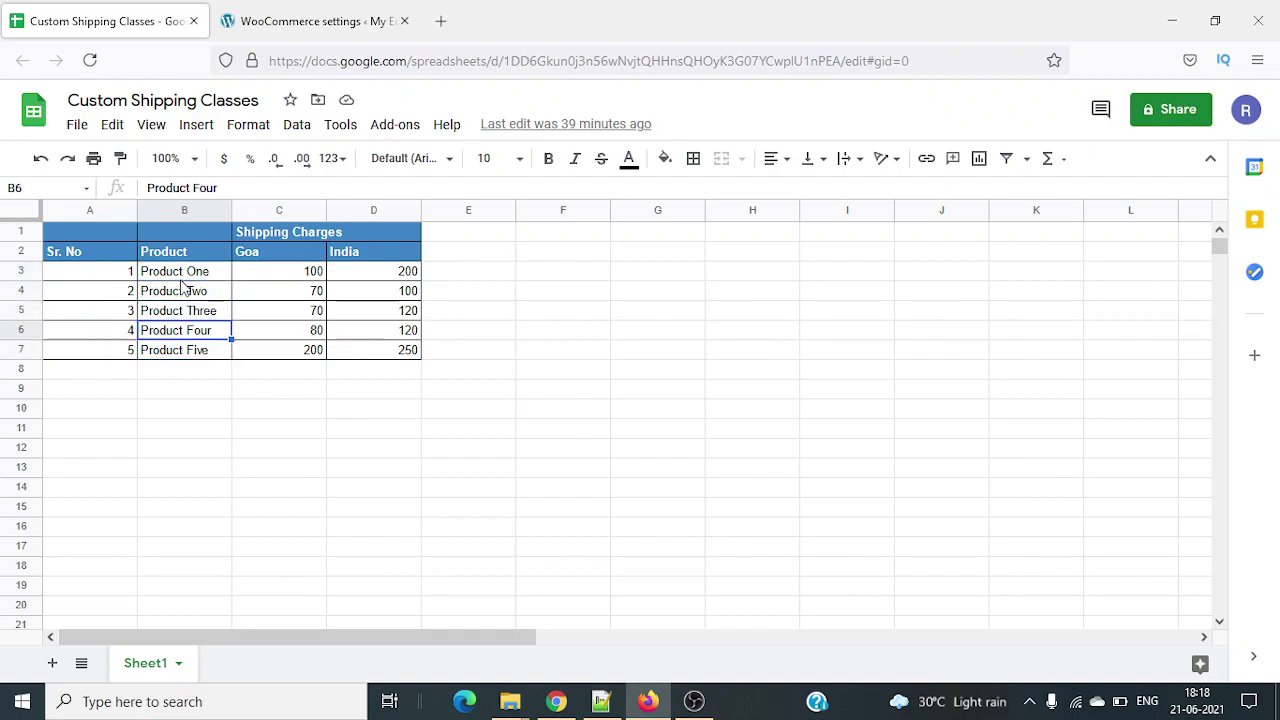
key(Right)
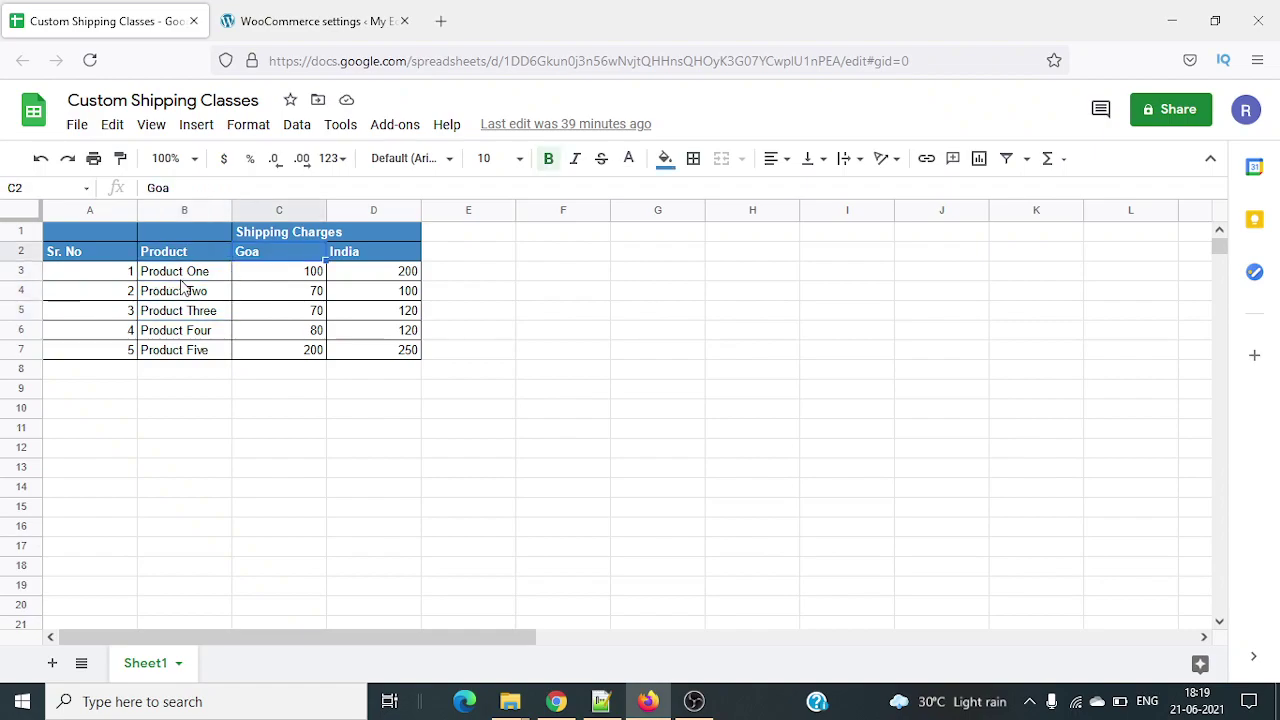
key(Down)
key(Up)
key(Right)
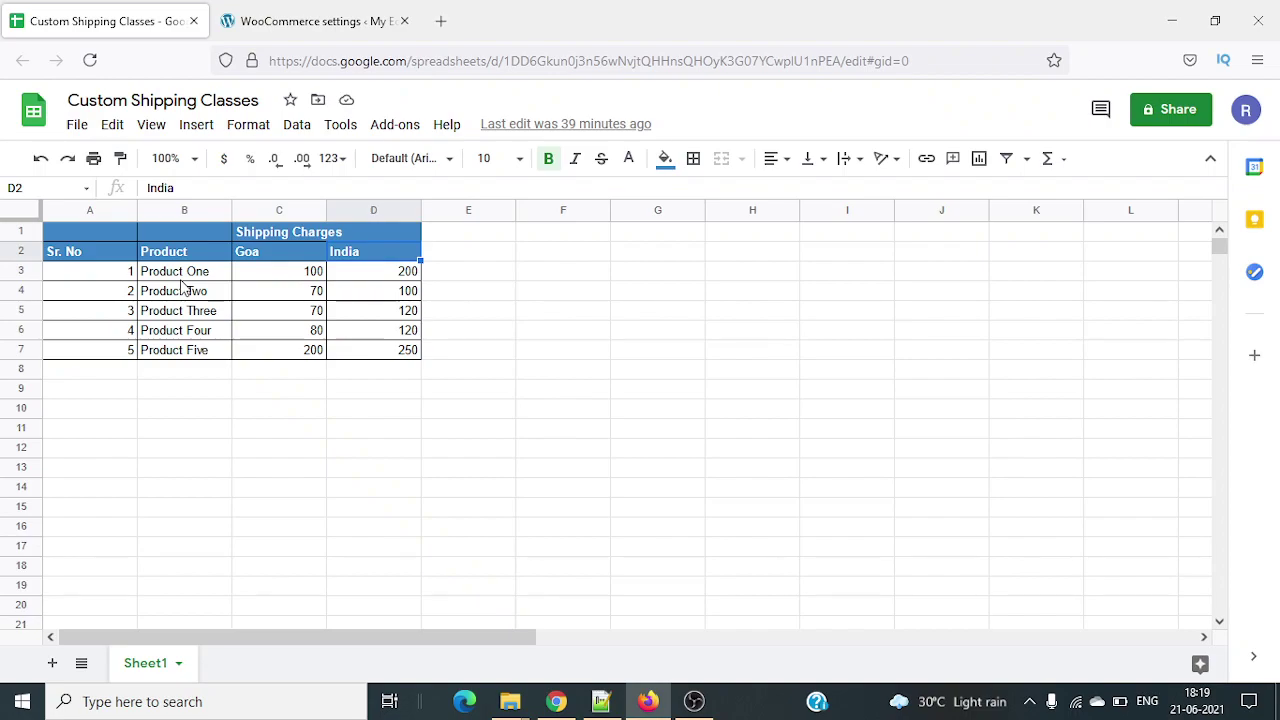
key(Right)
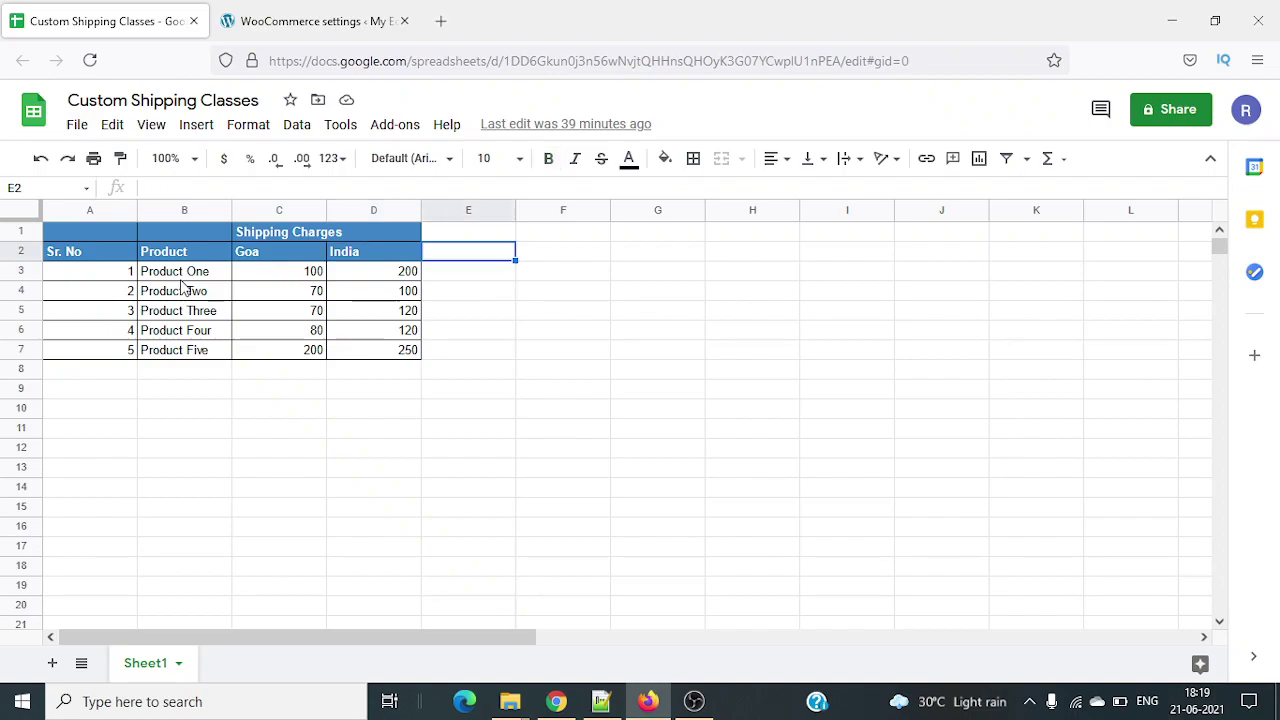
key(Left)
Step: Rename the India column heading in D2 to 'Rest of India'
key(Return)
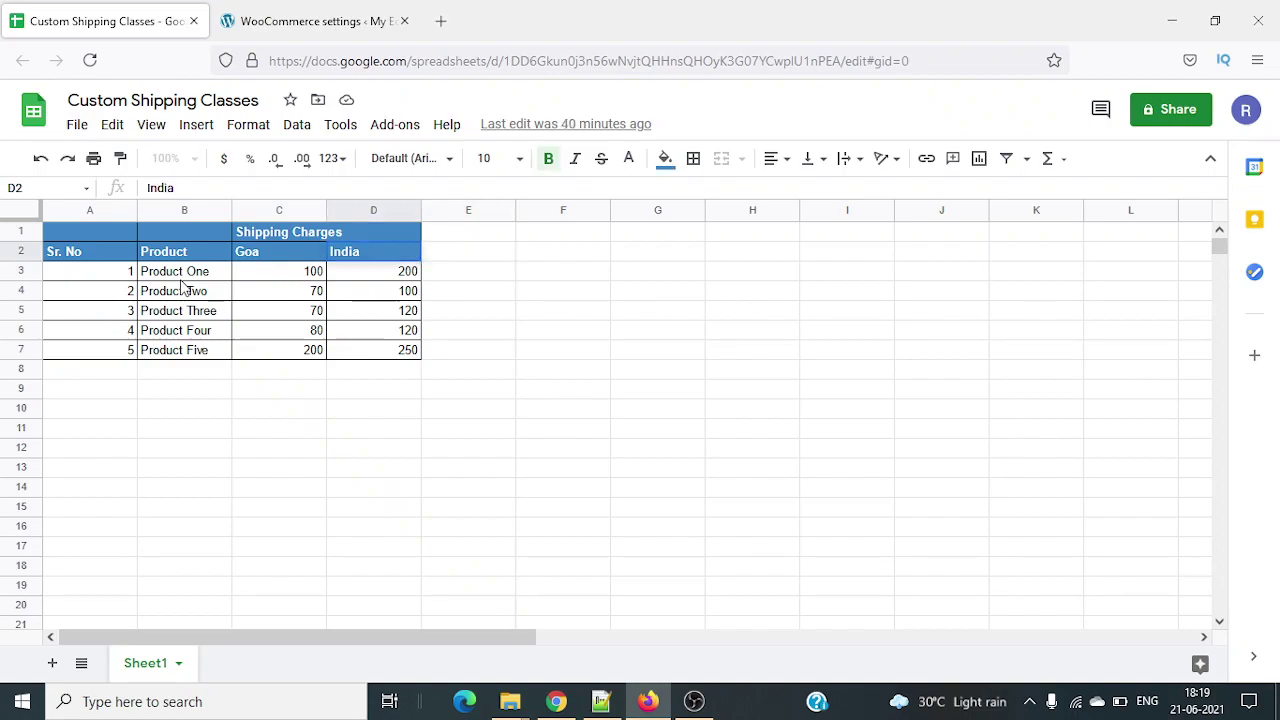
text(Re)
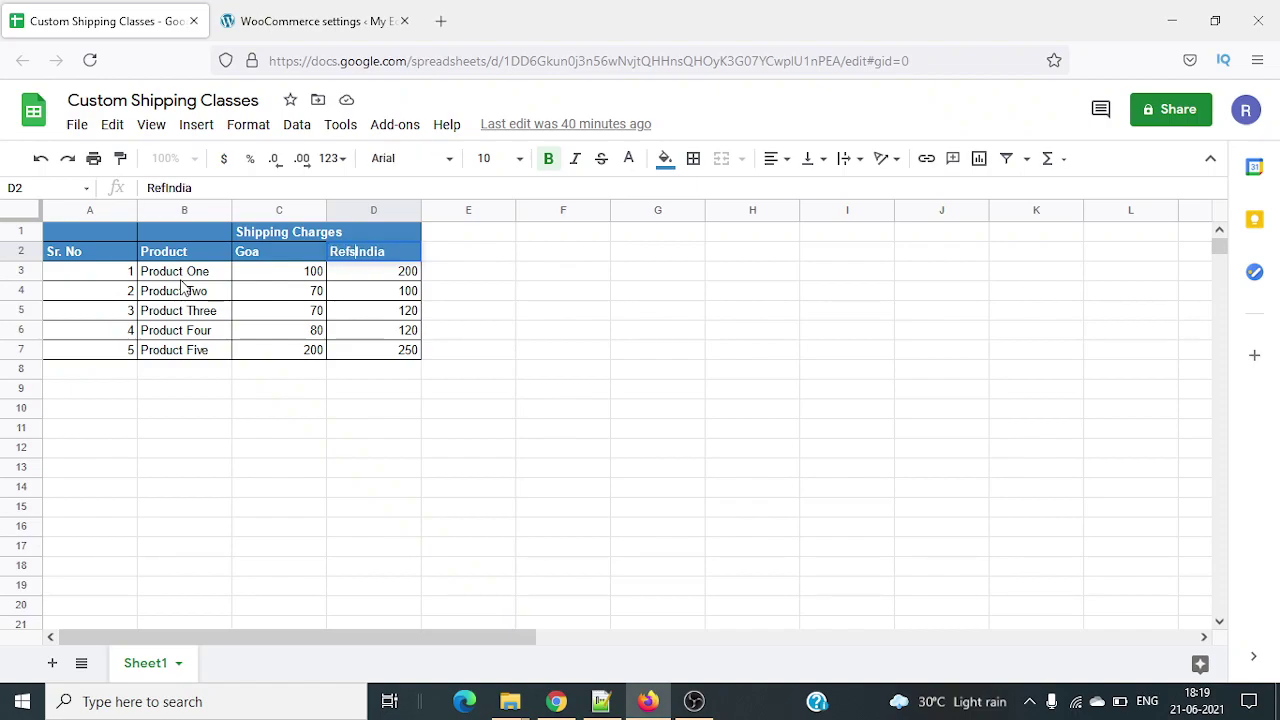
text(st)
key(BackSpace)
key(BackSpace)
key(BackSpace)
text(st of)
key(Return)
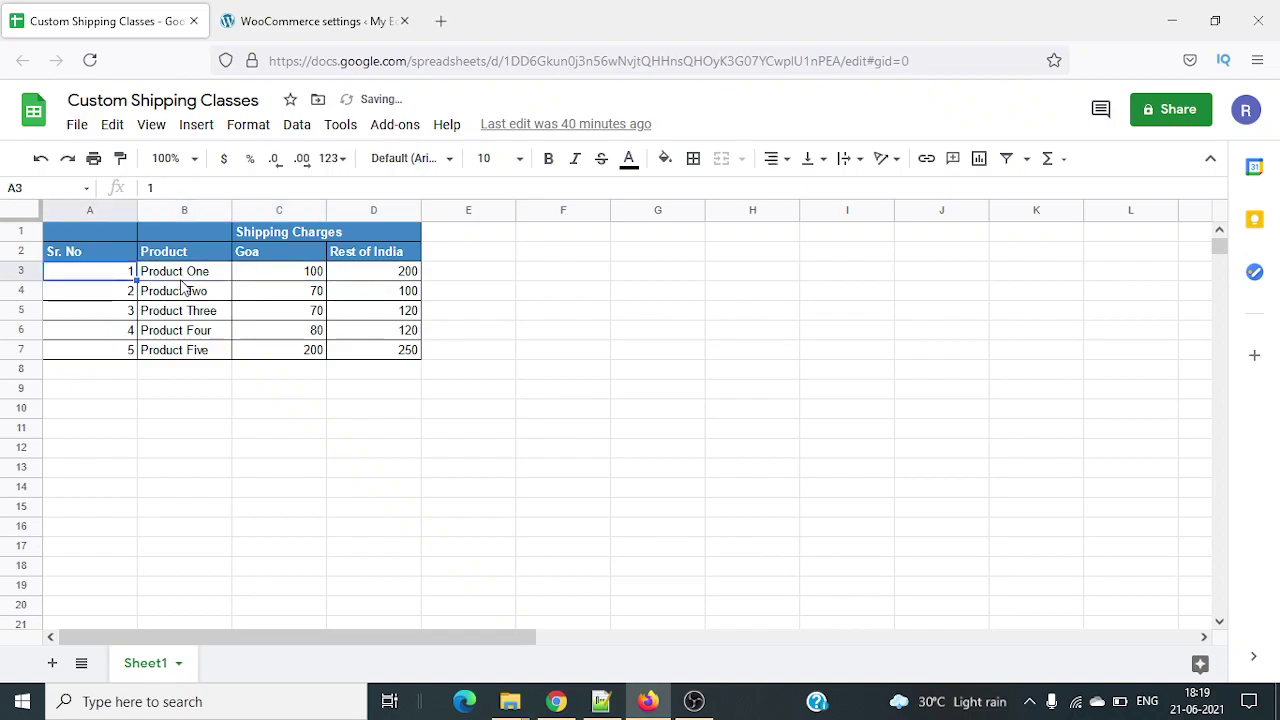
key(Left)
key(Right)
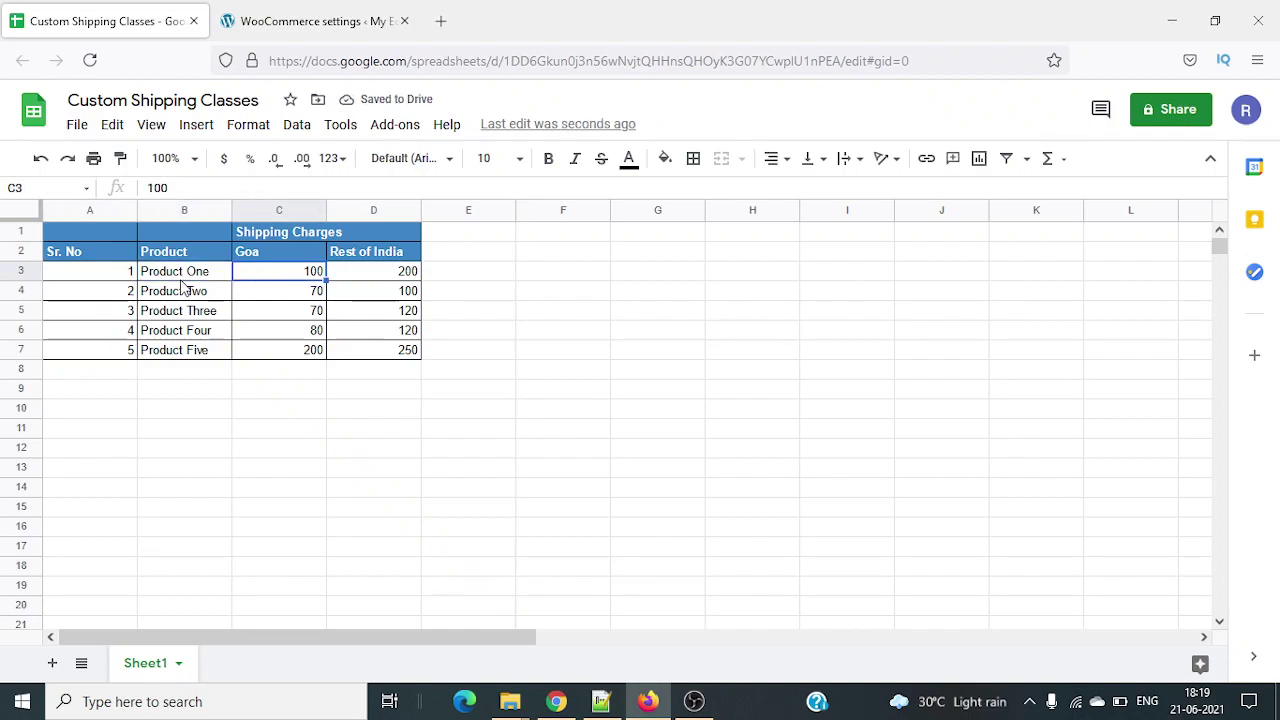
key(Left)
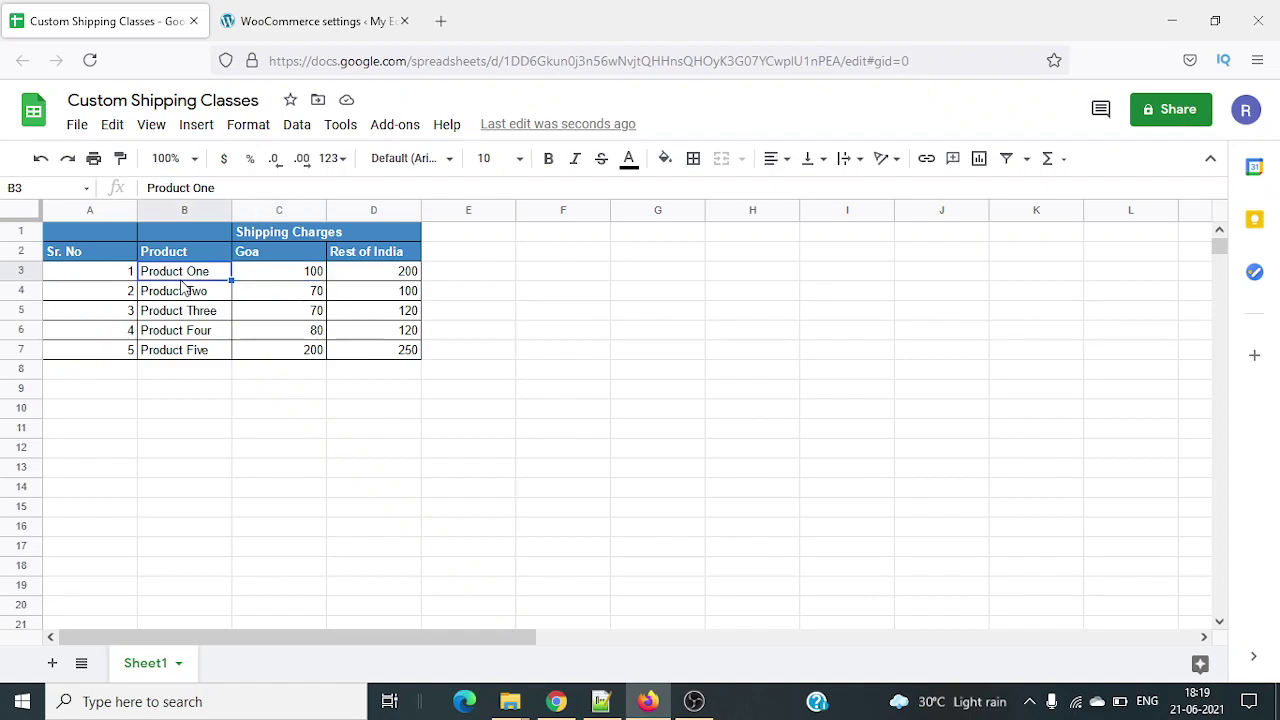
key(Right)
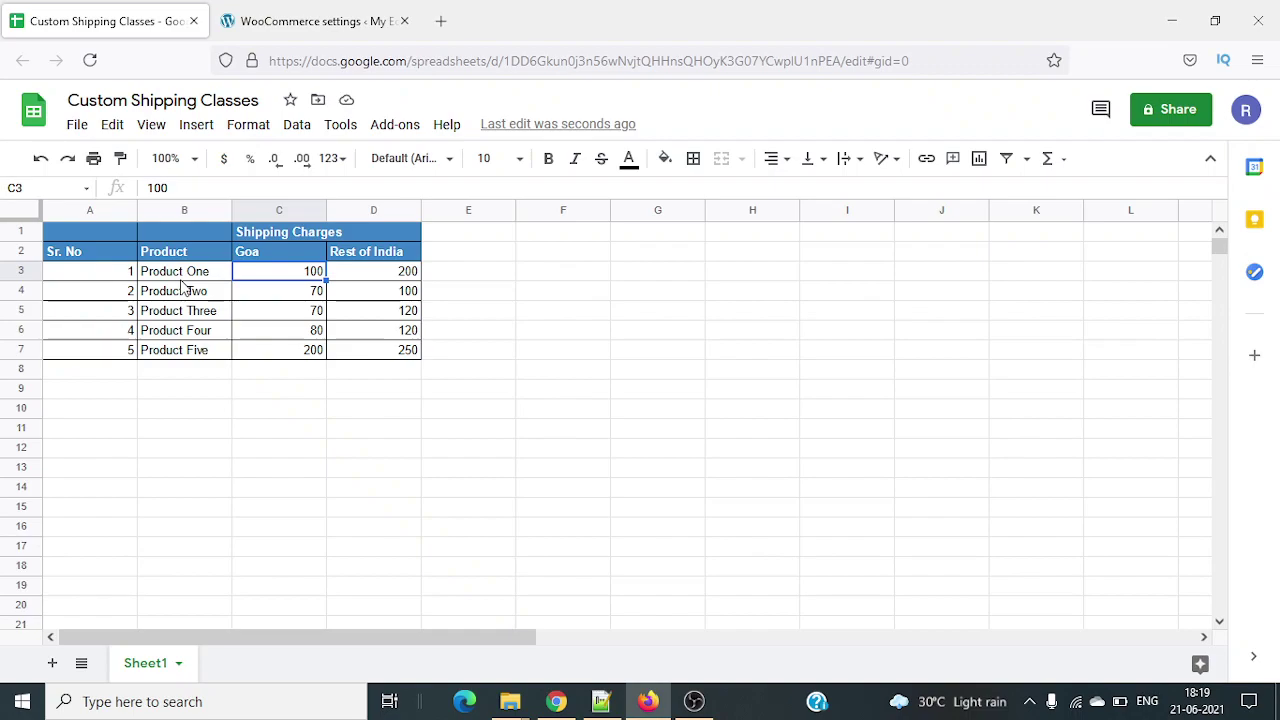
key(Right)
key(Left)
key(Down)
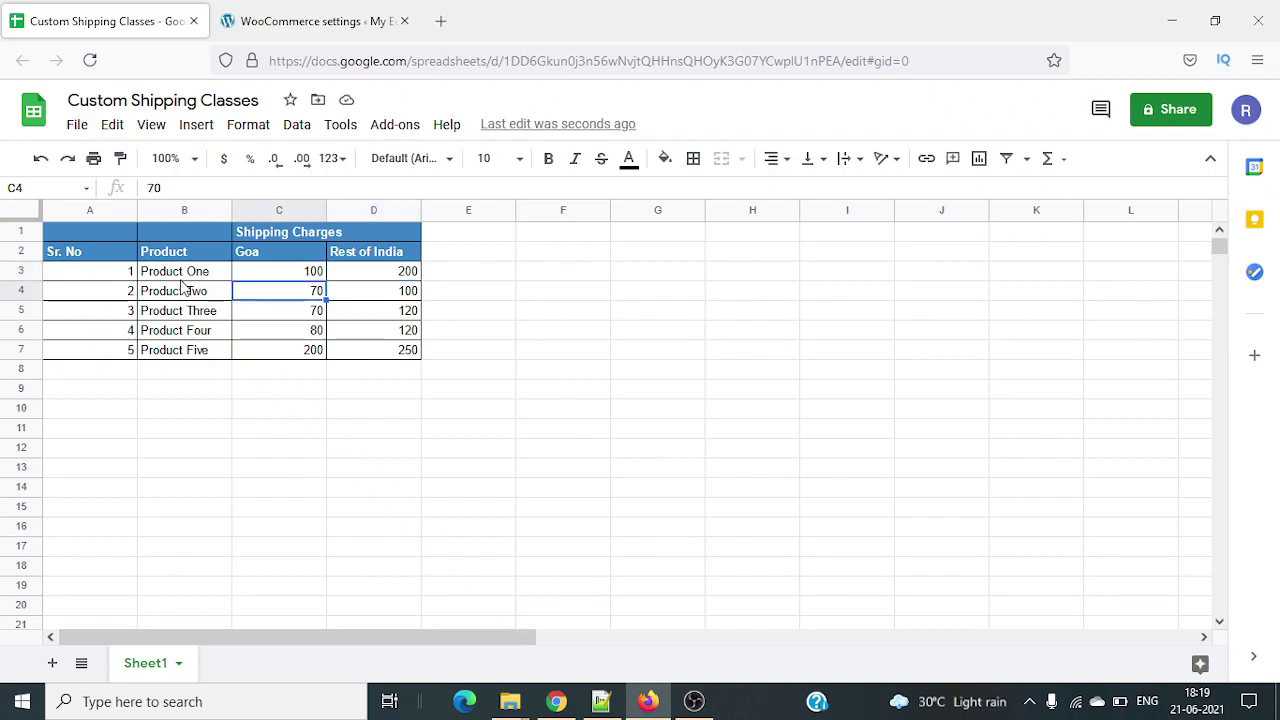
key(Right)
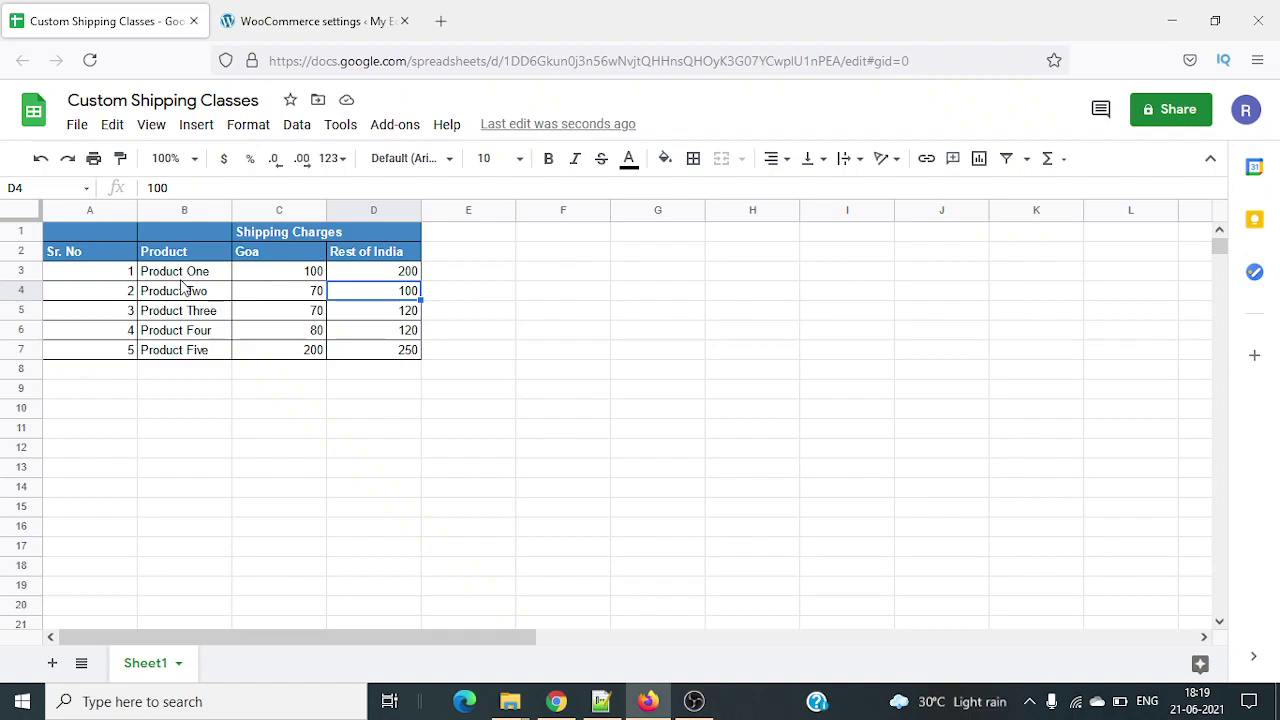
key(Right)
key(Right)
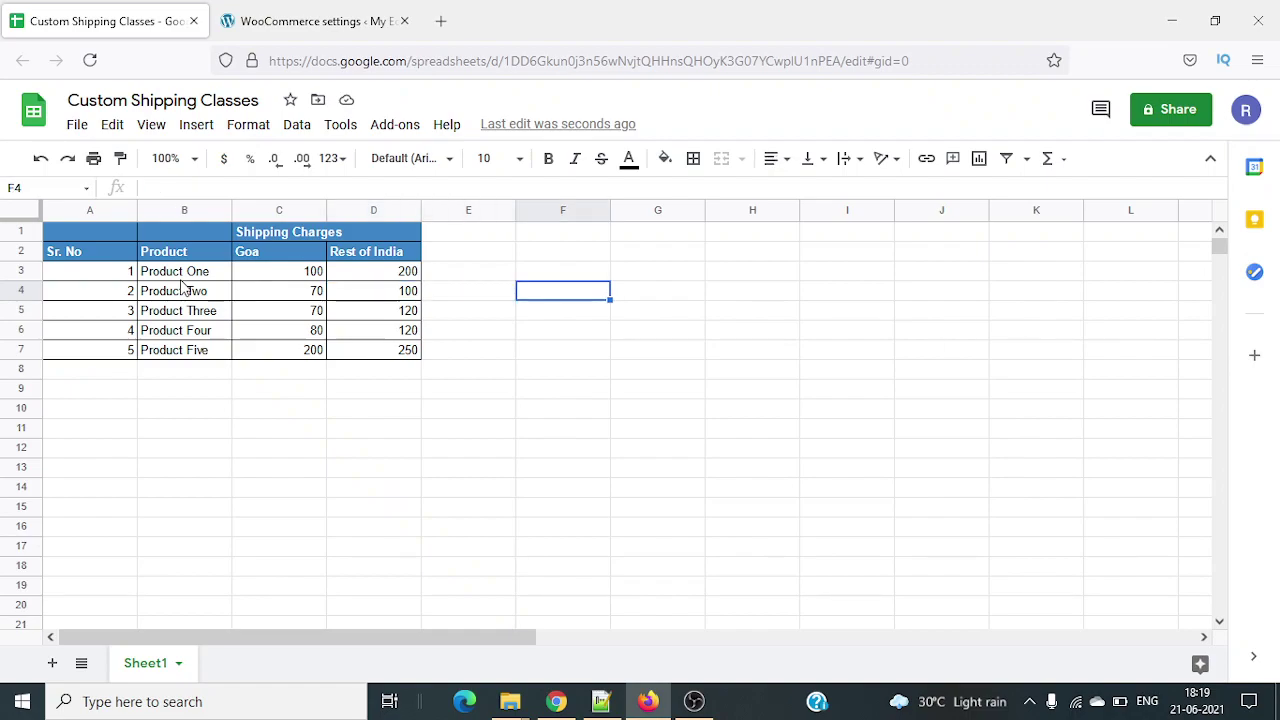
Step: Enter the labels Local Shipping, National Shipping and Global Shipping in F4:F6
text(Local Shipping)
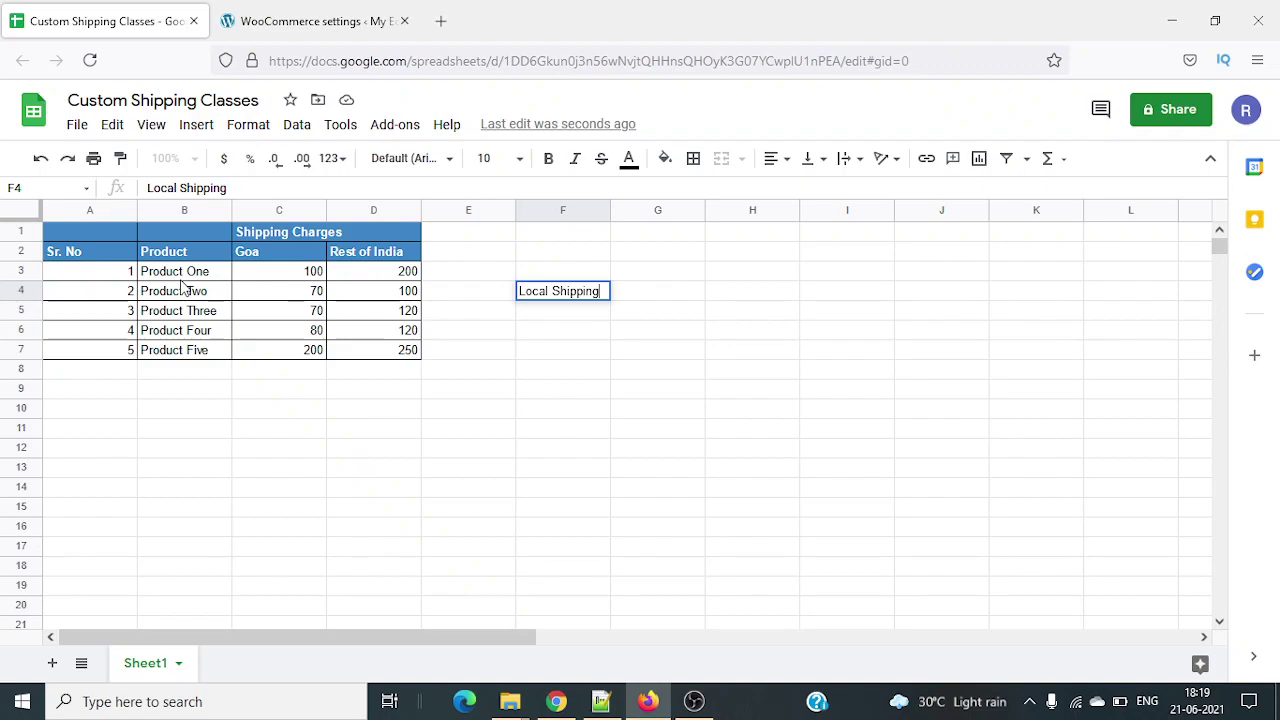
key(Return)
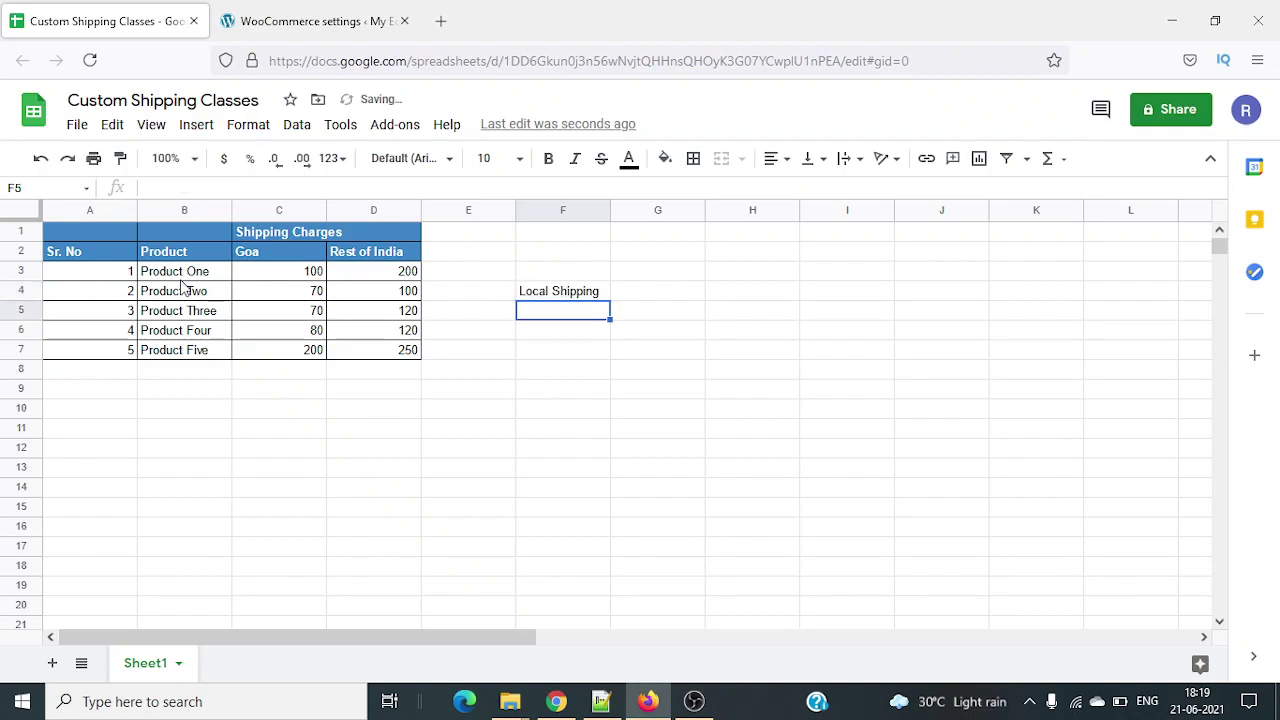
text(Natin)
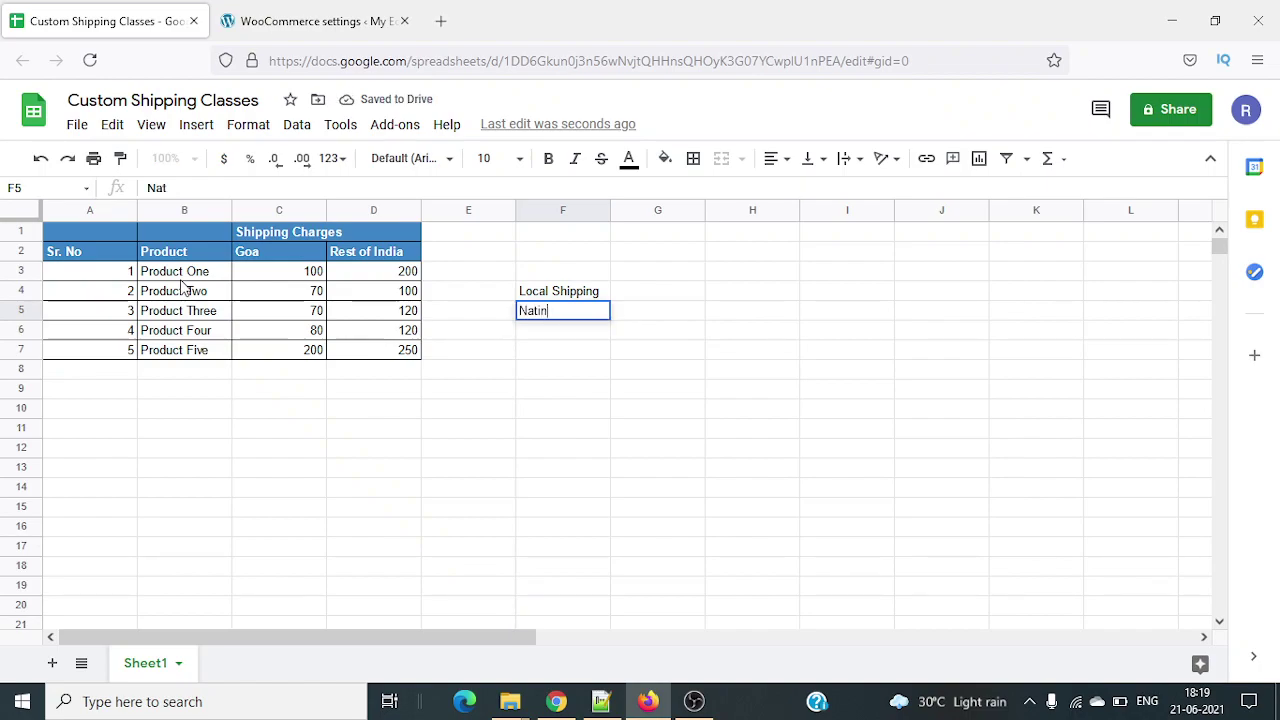
key(BackSpace)
text(onal Ship)
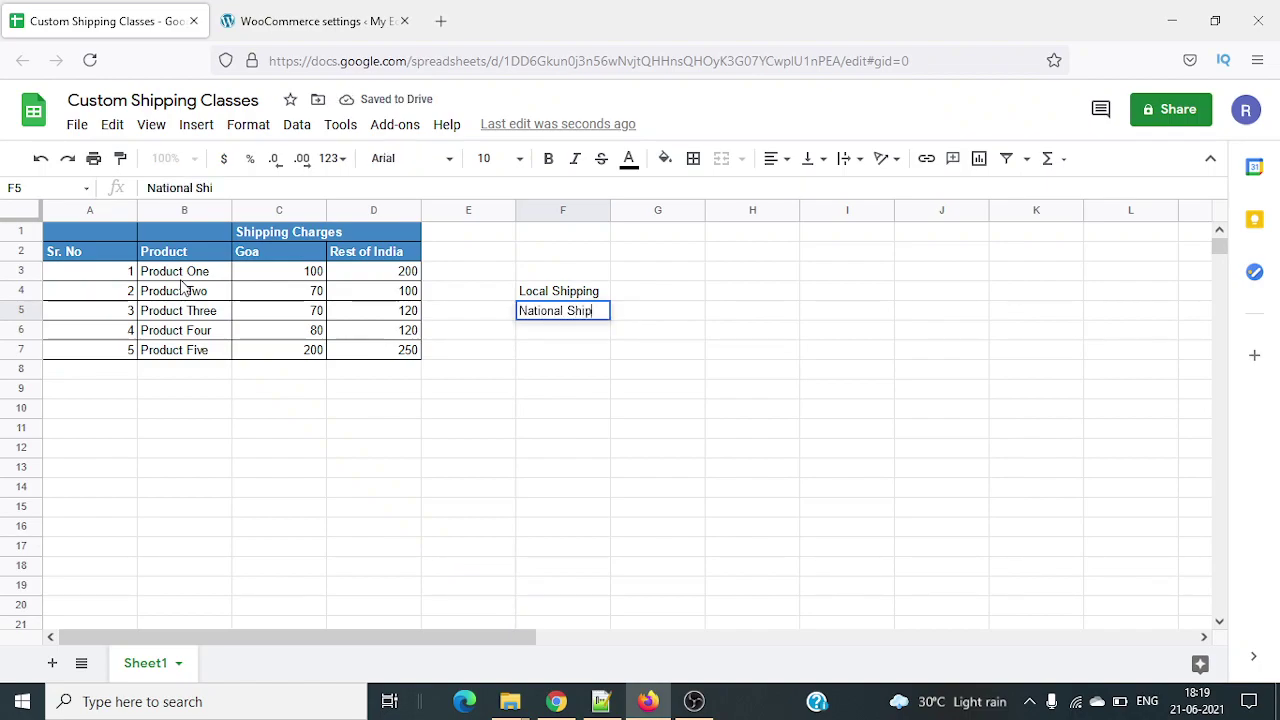
text(ping)
key(Return)
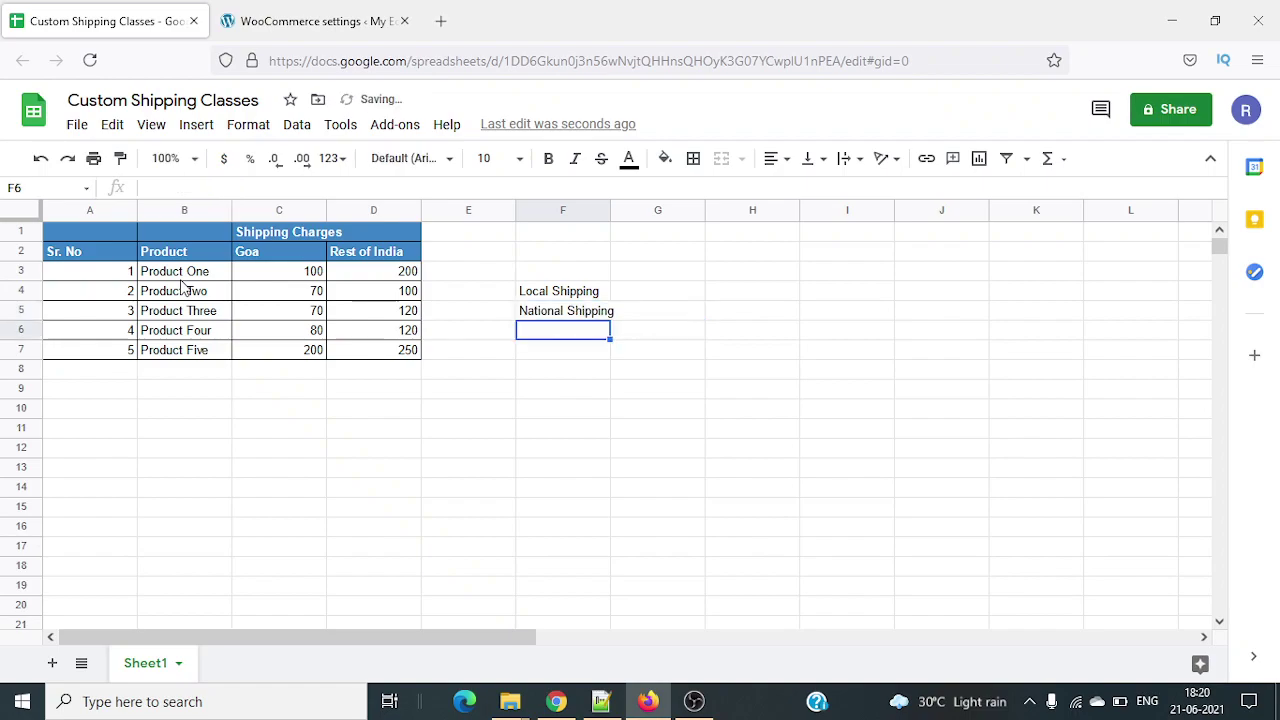
text(Glob)
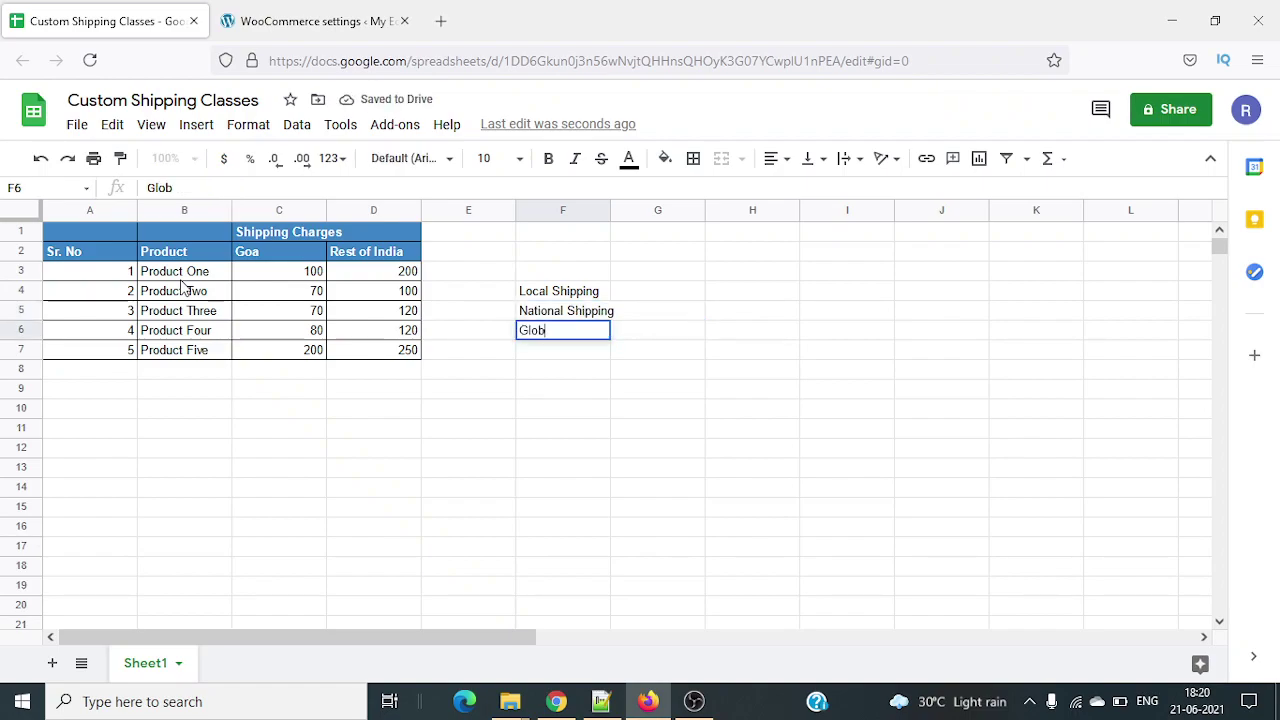
text(ll Shipping)
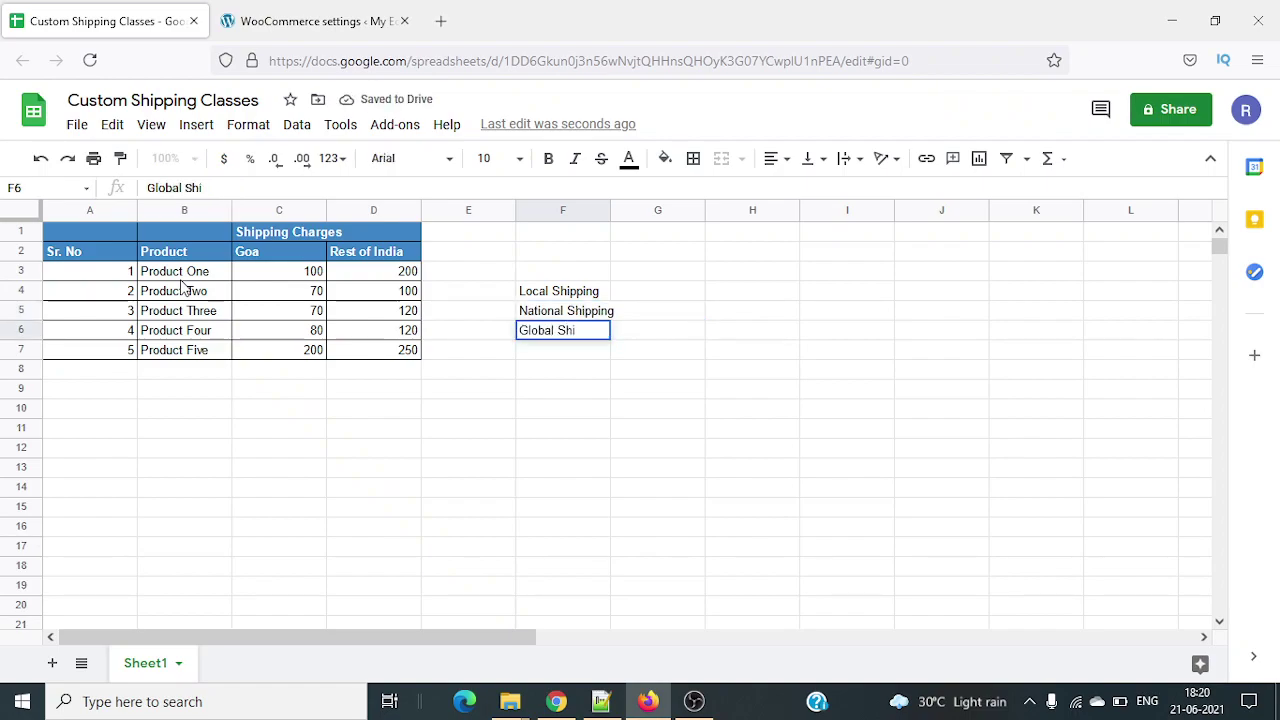
key(Tab)
Step: Clear the F4:F6 labels, recheck Product One's Goa and Rest of India rates, return to WooCommerce
key(Left)
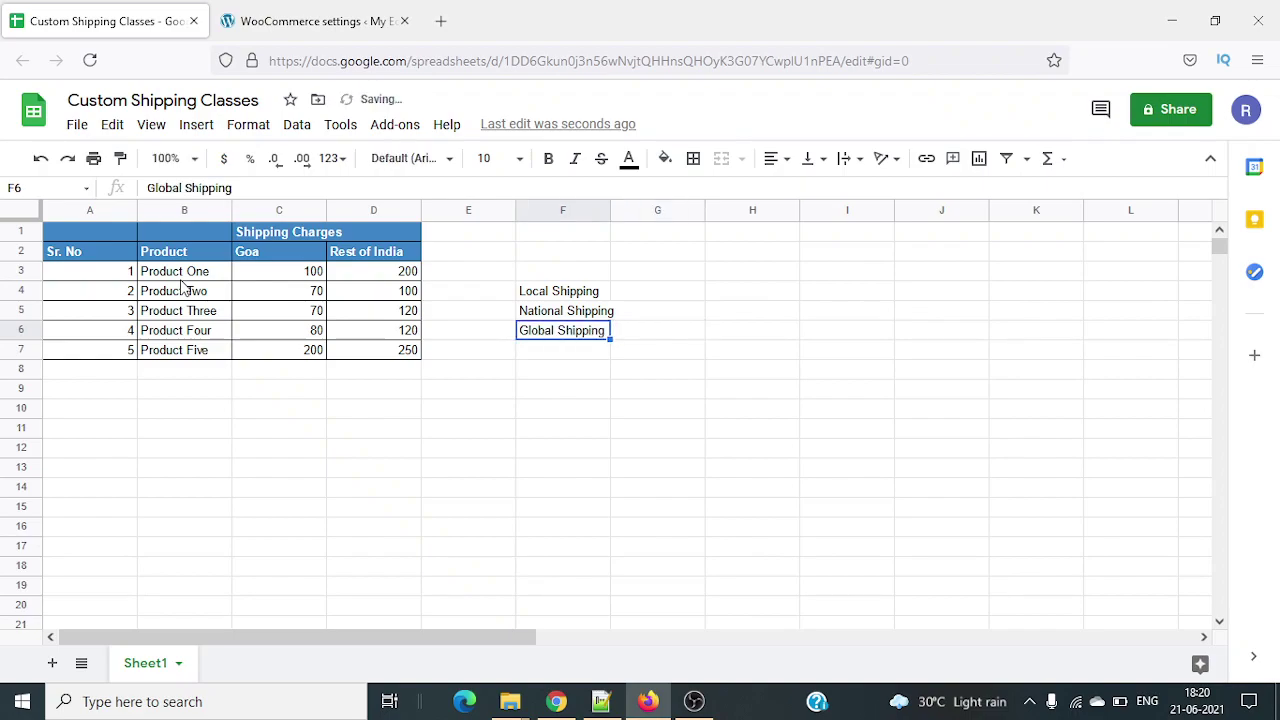
key(shift+Up)
key(shift+Up)
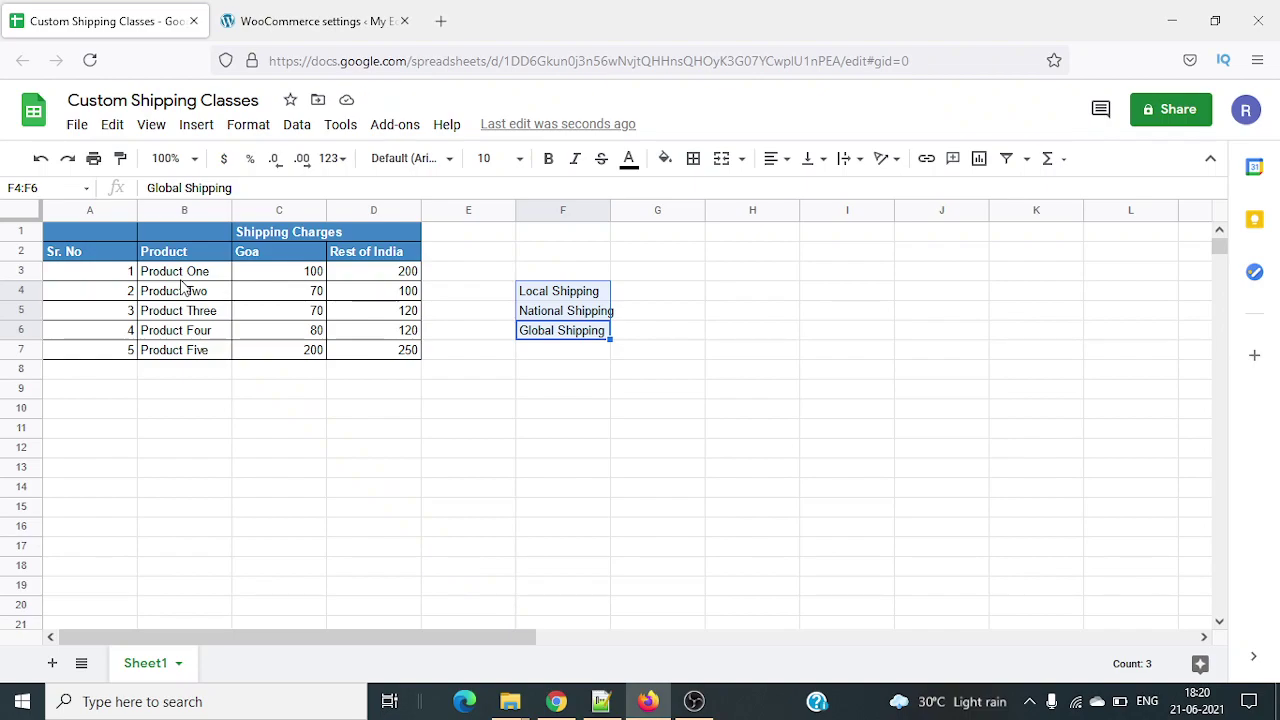
key(Delete)
key(Left)
key(Left)
key(Left)
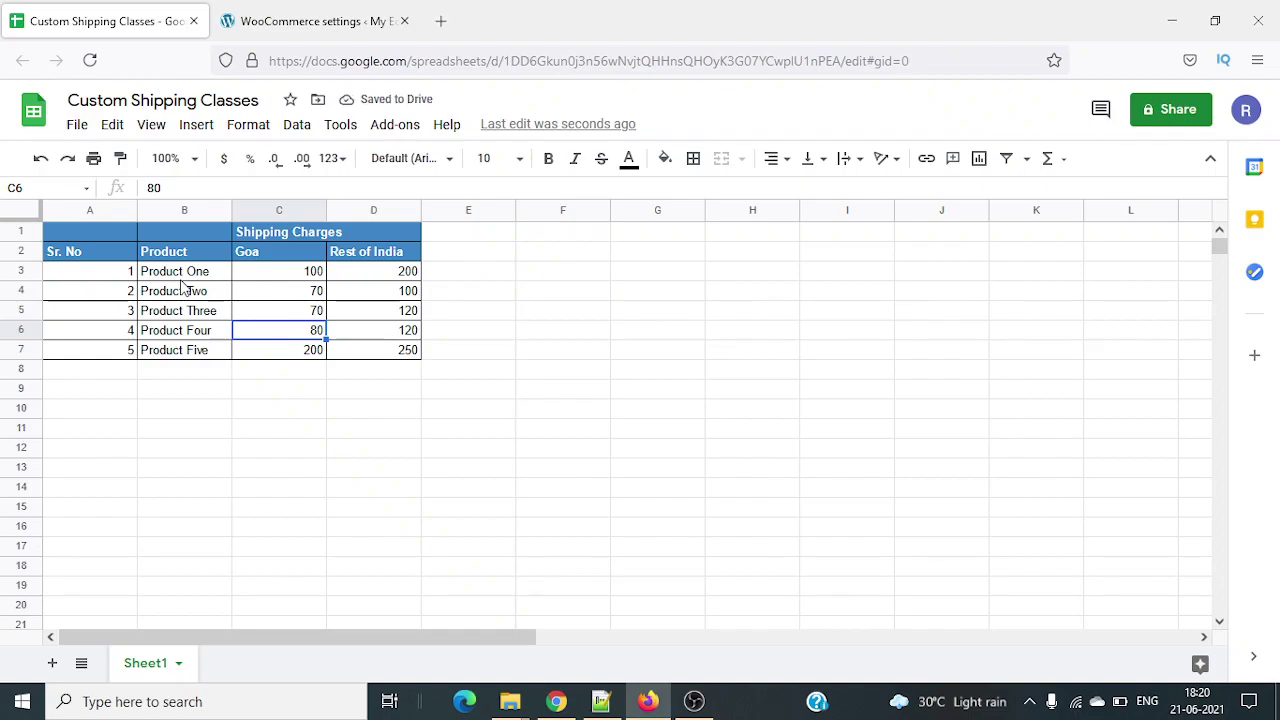
key(Up)
key(Up)
key(Up)
key(Left)
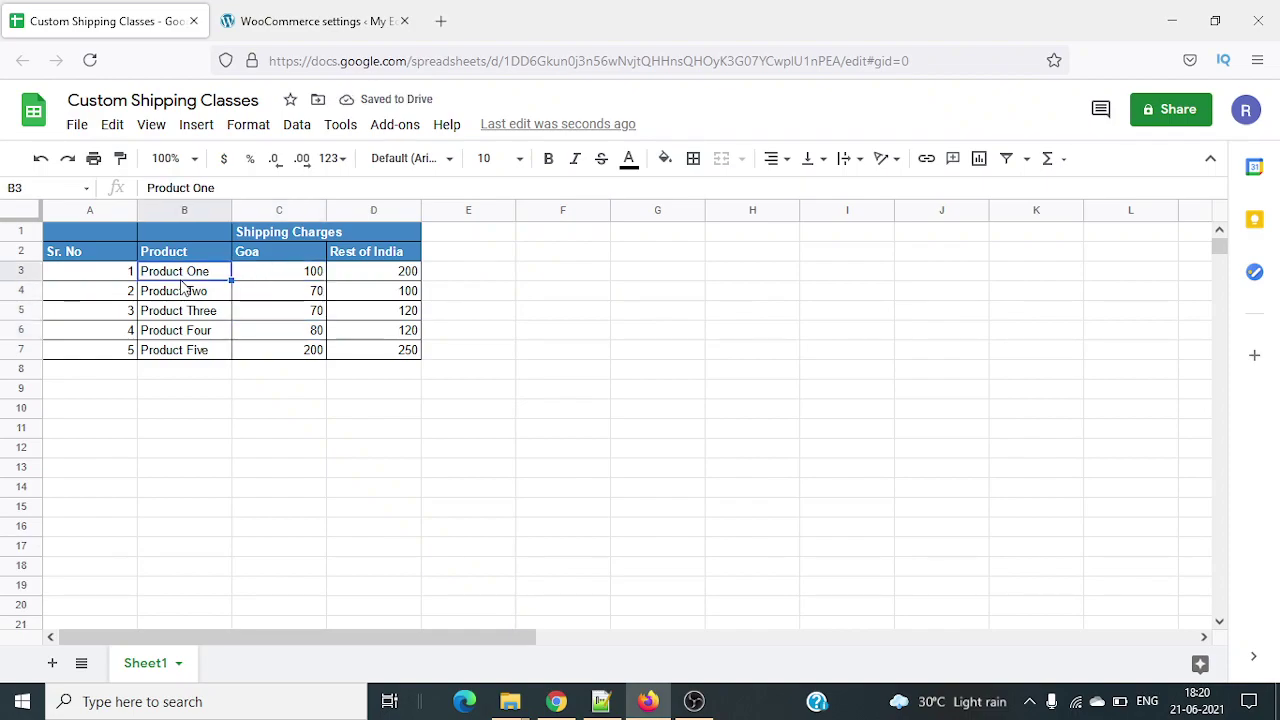
key(Right)
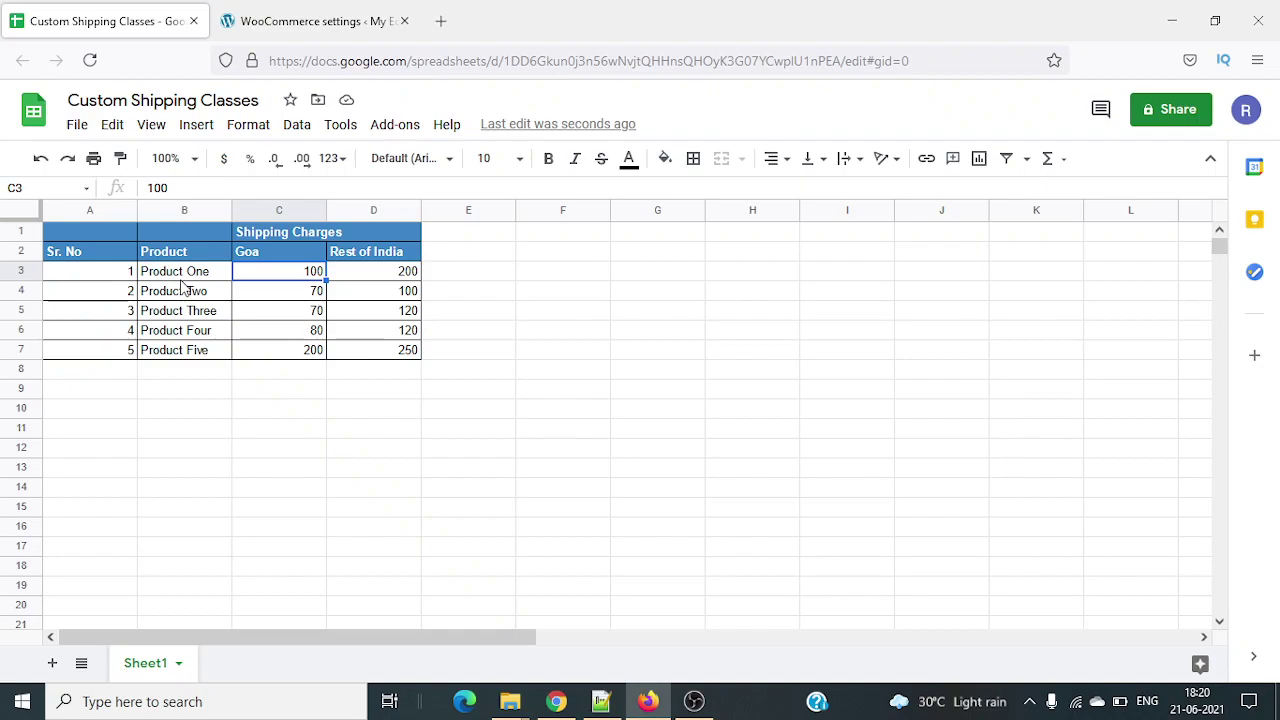
key(Right)
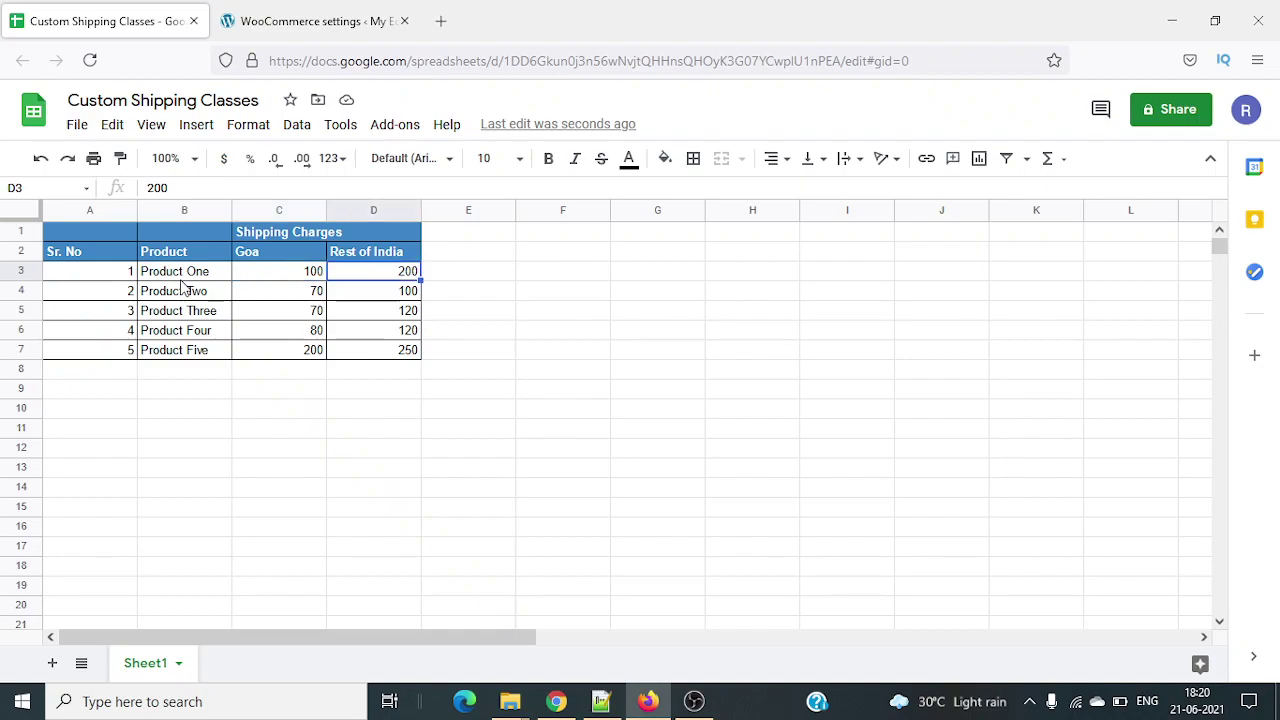
key(Left)
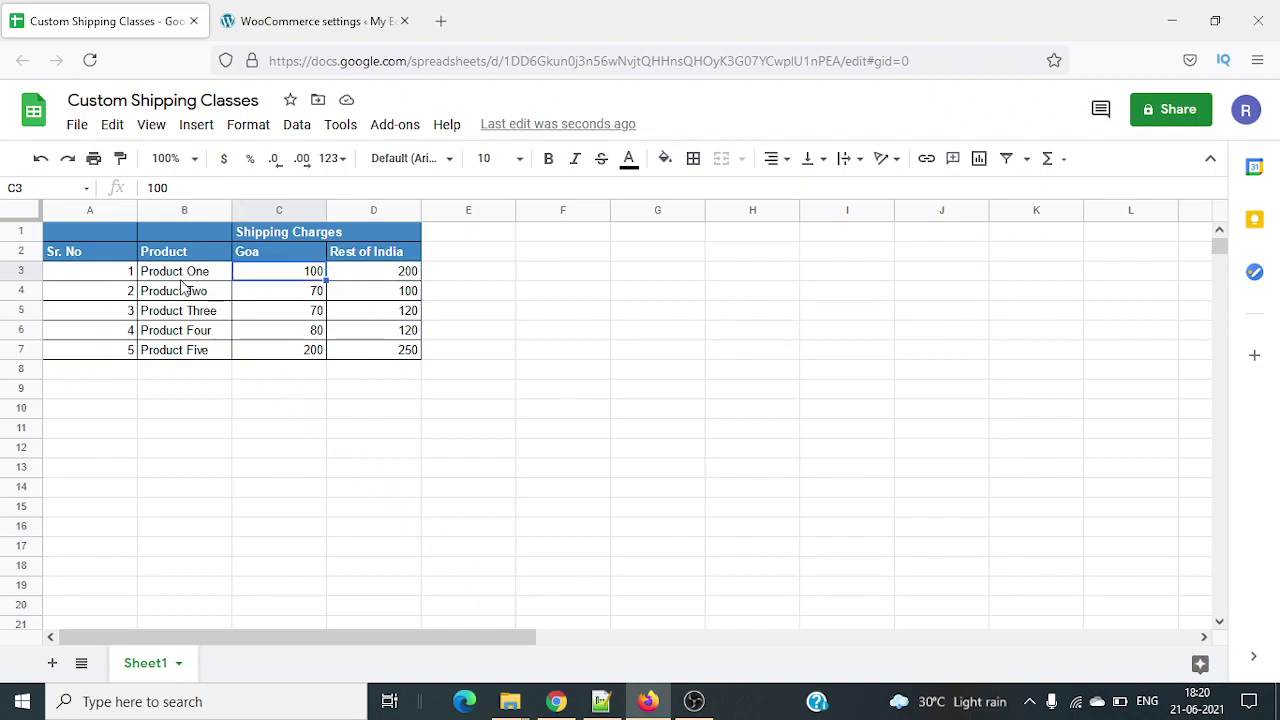
key(ctrl+Tab)
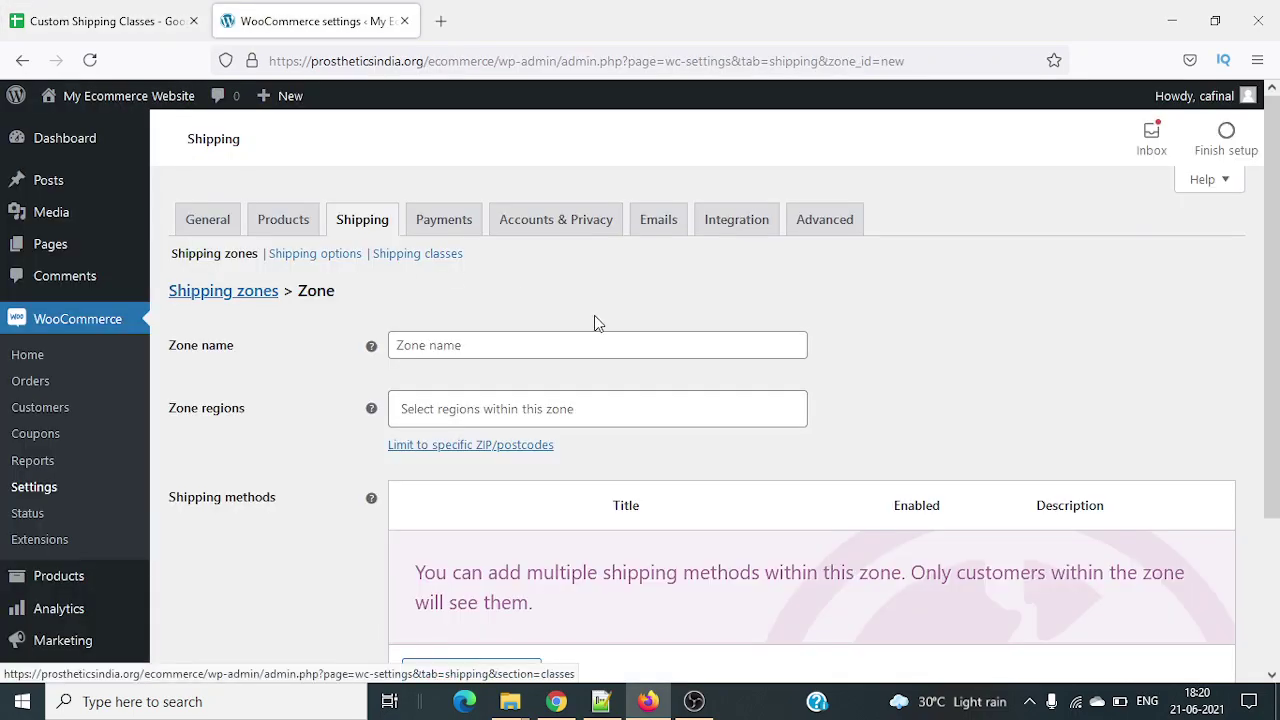
Step: Name the new zone 'goa' and add Goa, India as its zone region
click(487, 351)
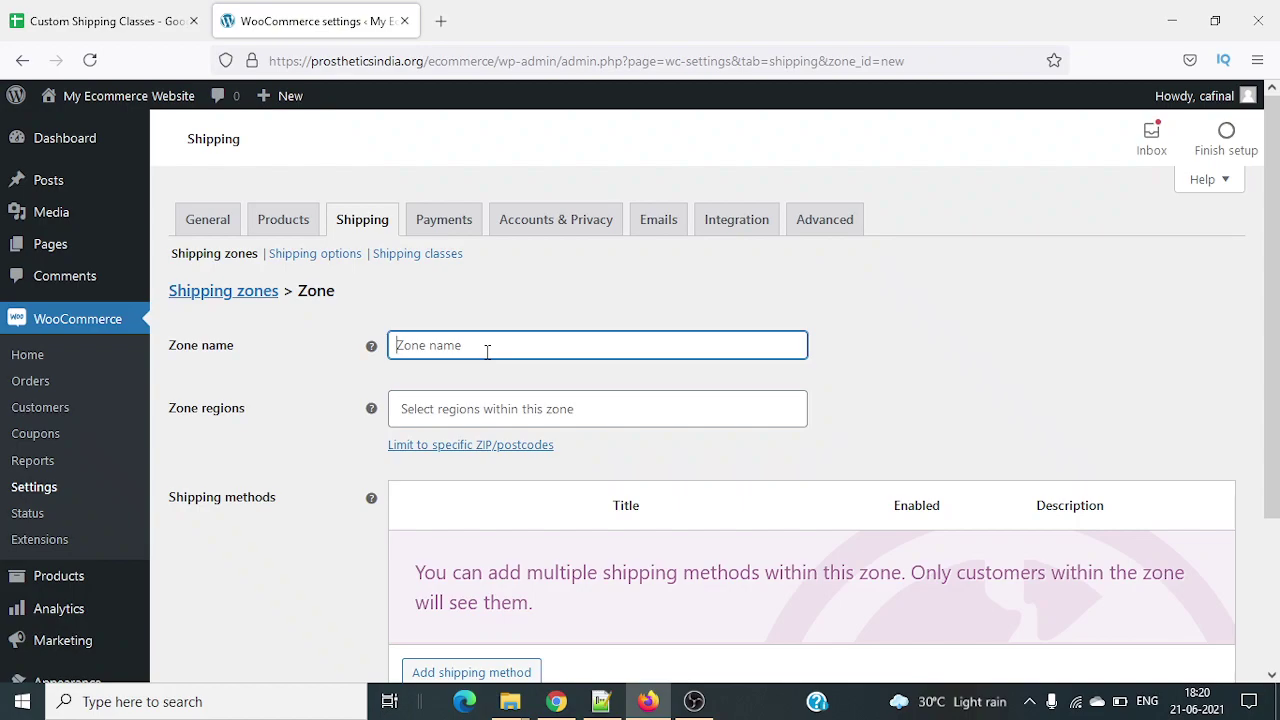
text(goa)
click(463, 416)
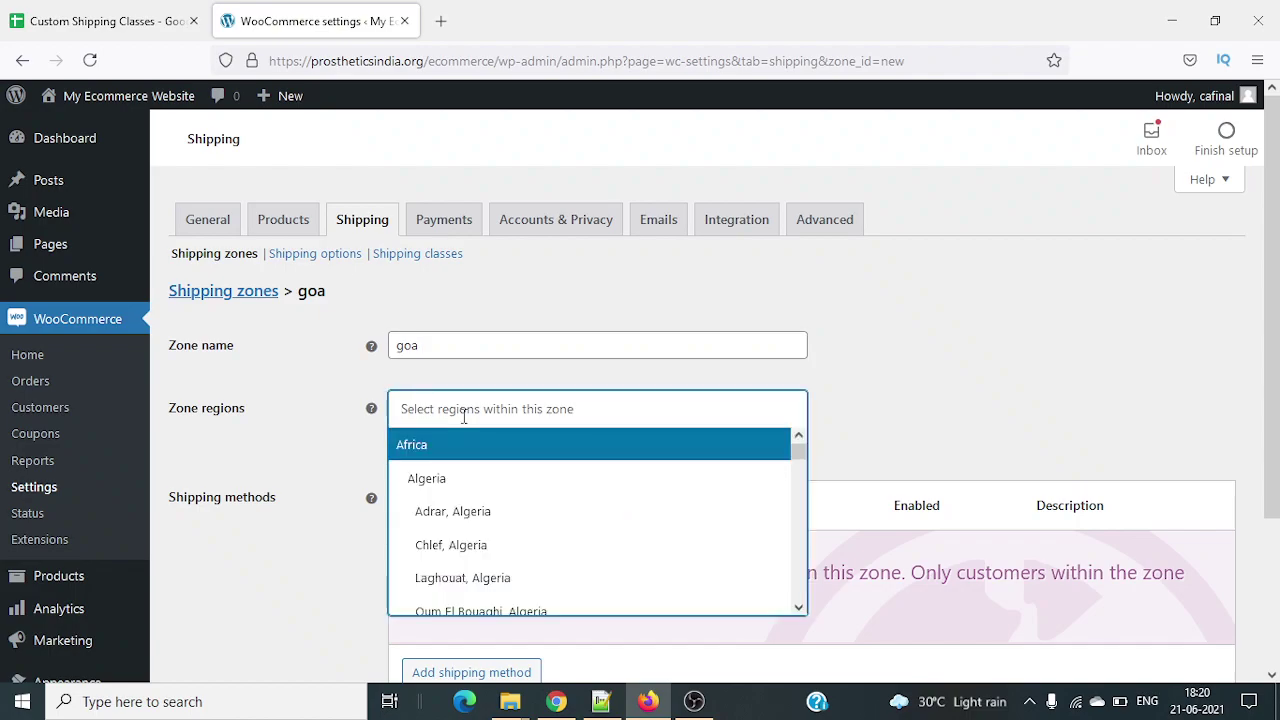
click(463, 416)
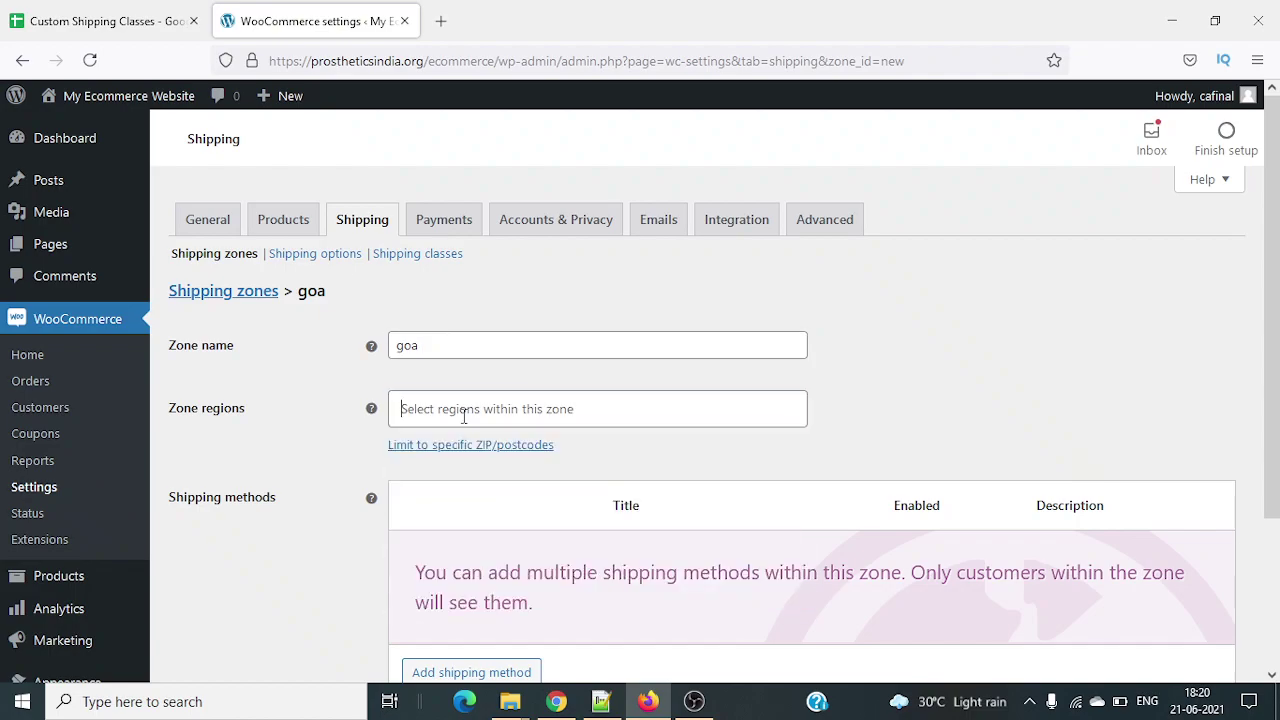
text(goa)
click(471, 443)
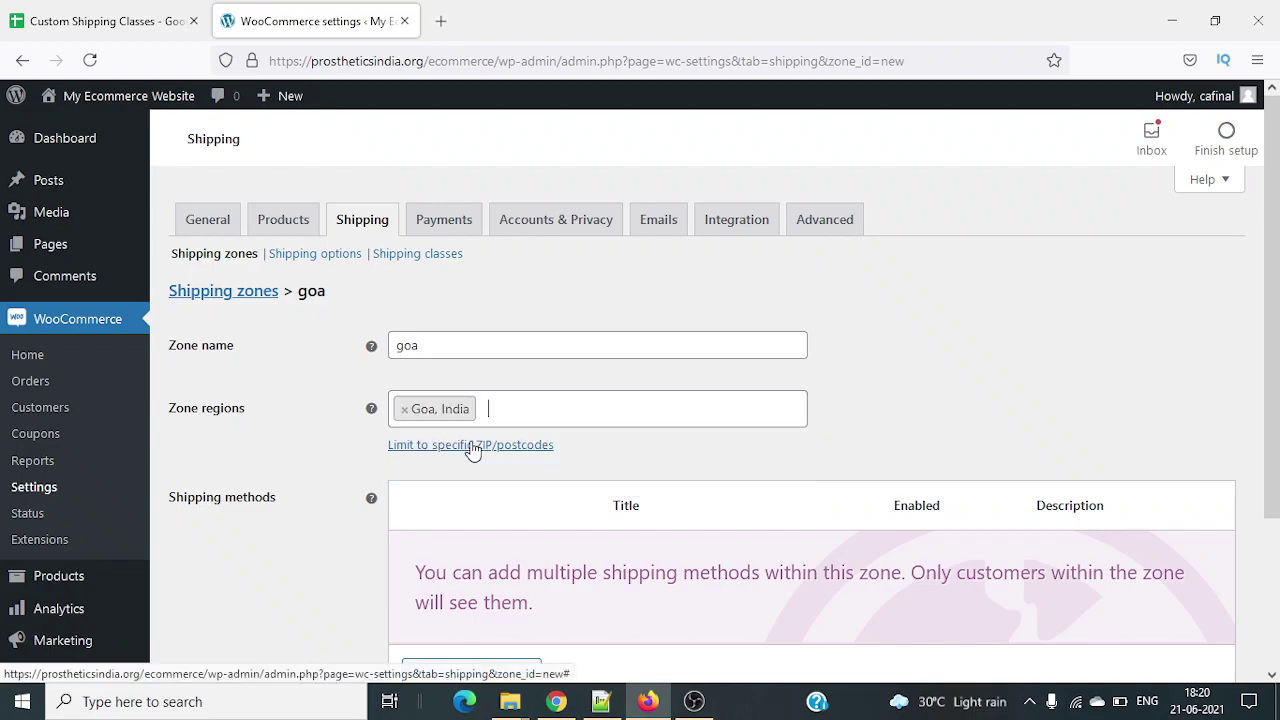
scroll(811, 440, down, 1)
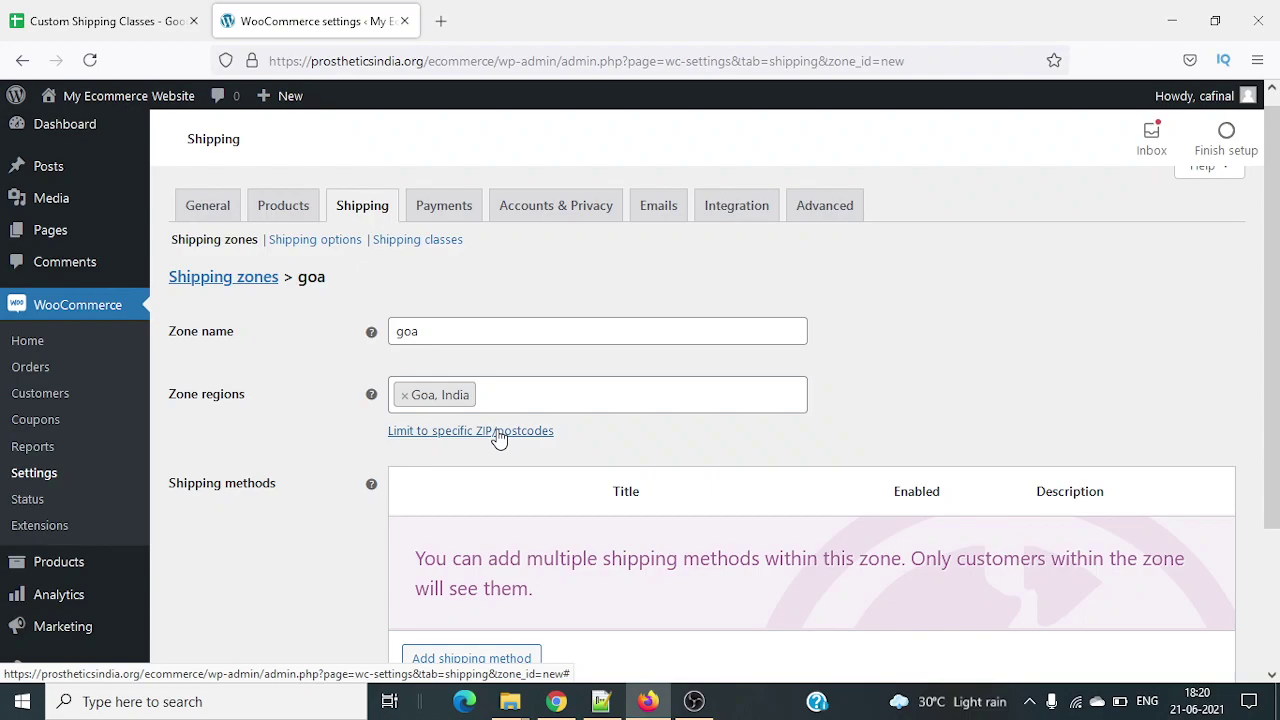
scroll(646, 471, down, 3)
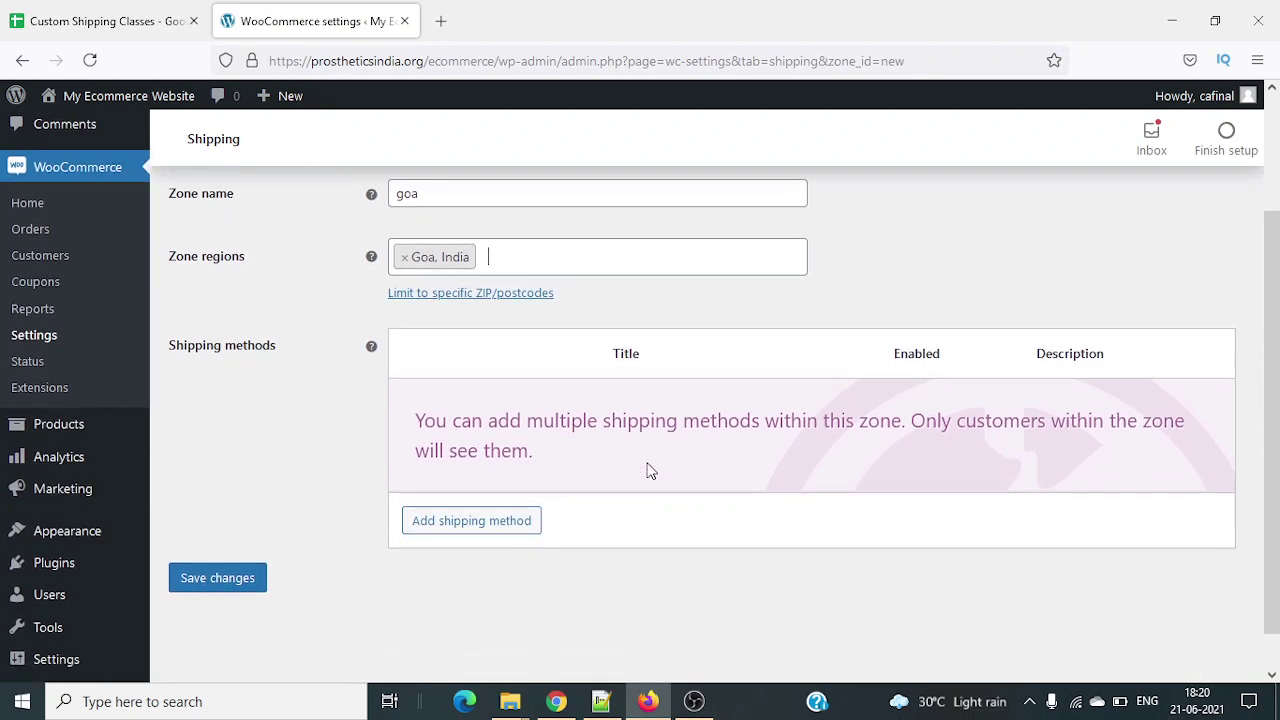
Step: Add a shipping method to the goa zone, choosing Flat rate
click(505, 477)
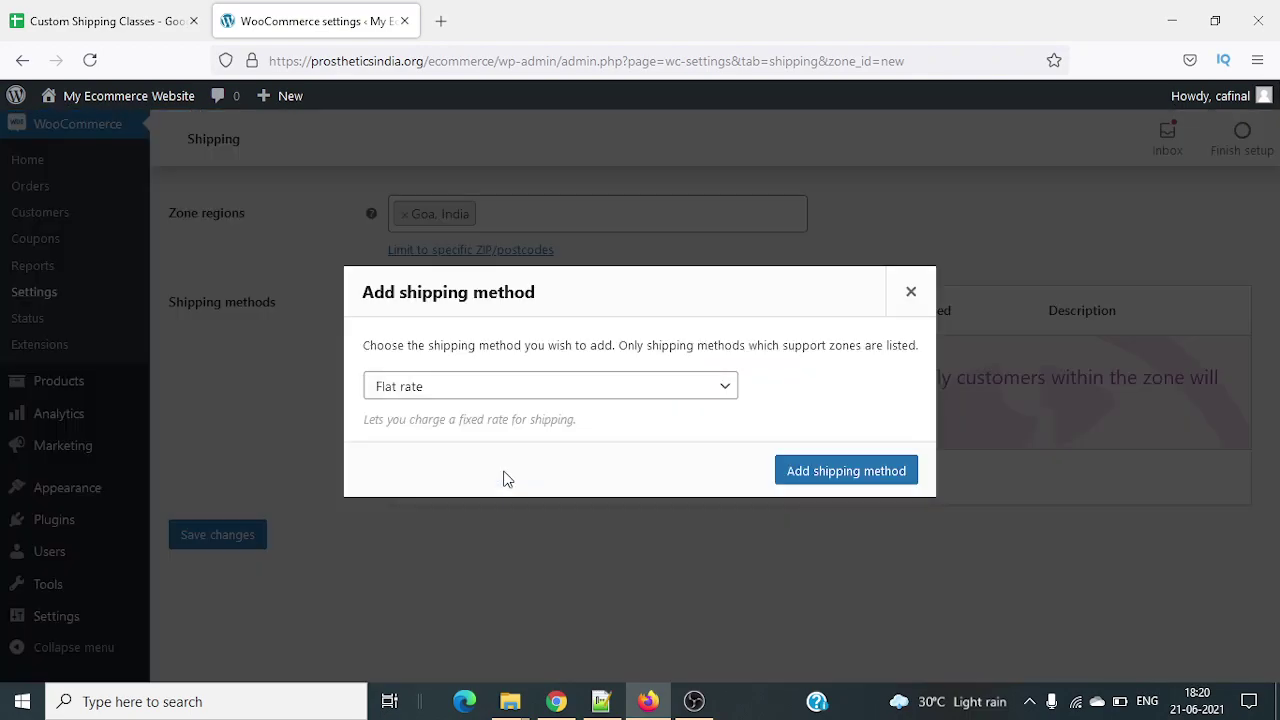
click(451, 389)
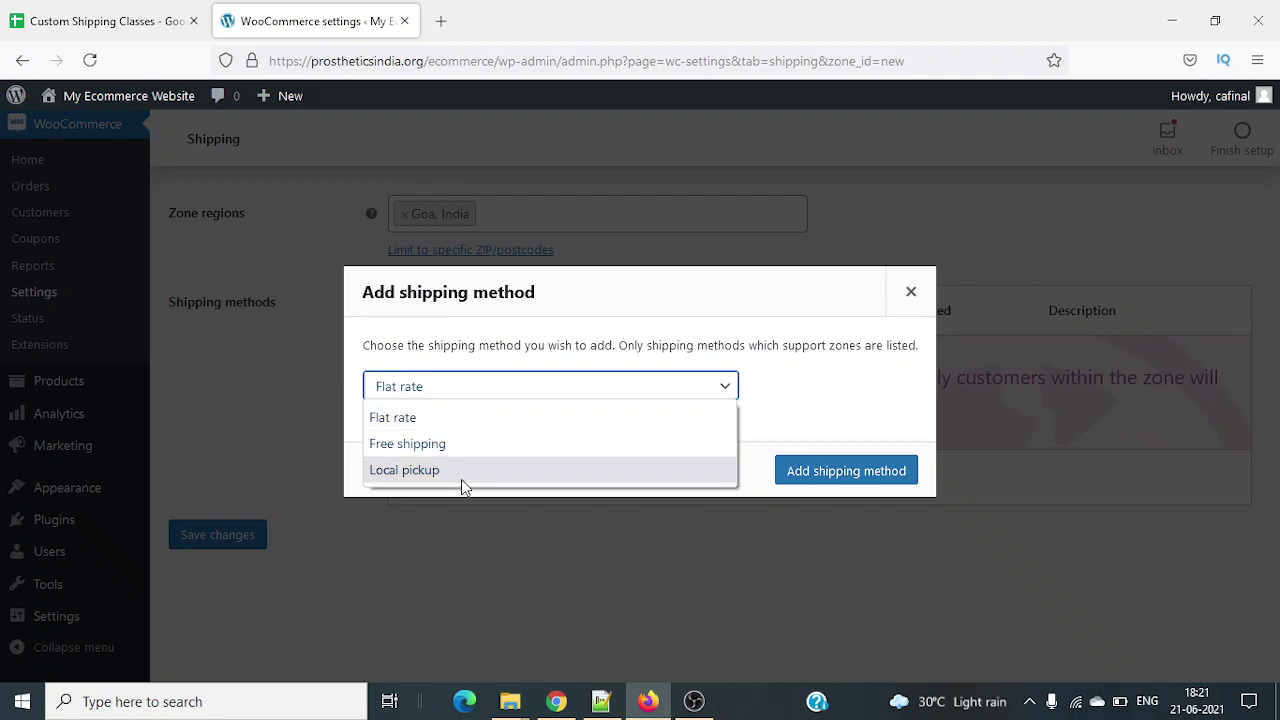
click(477, 428)
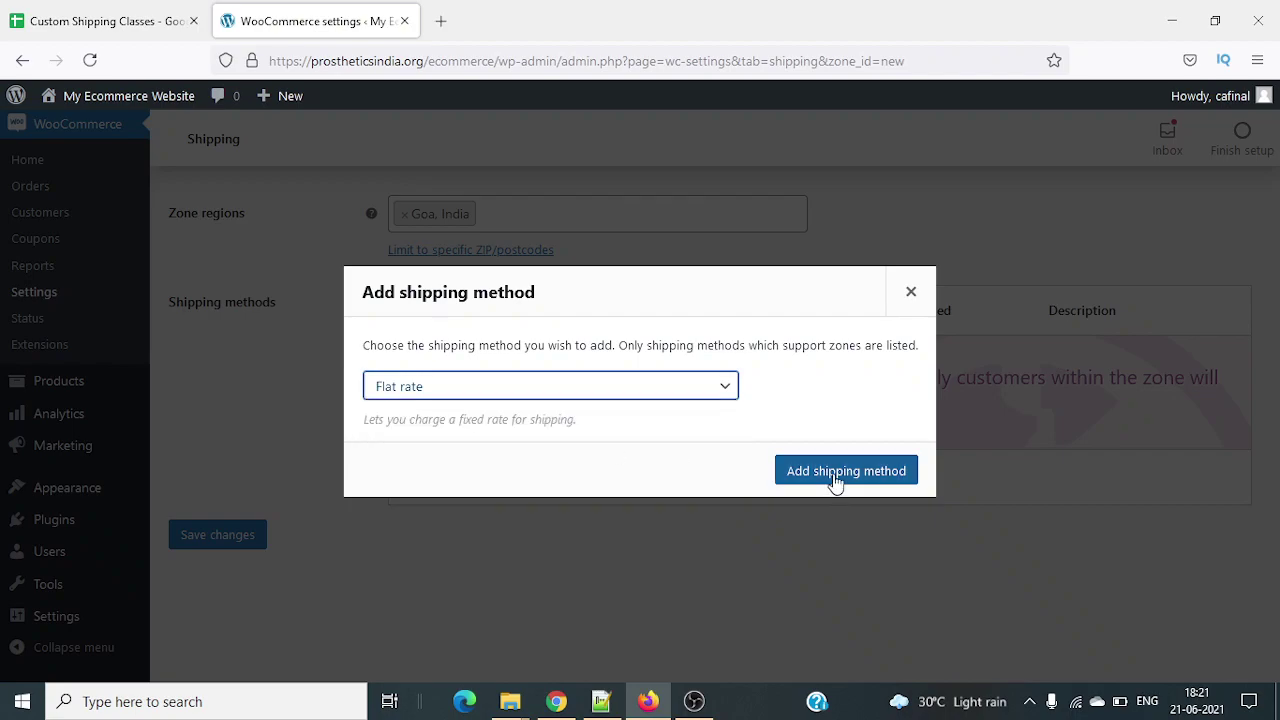
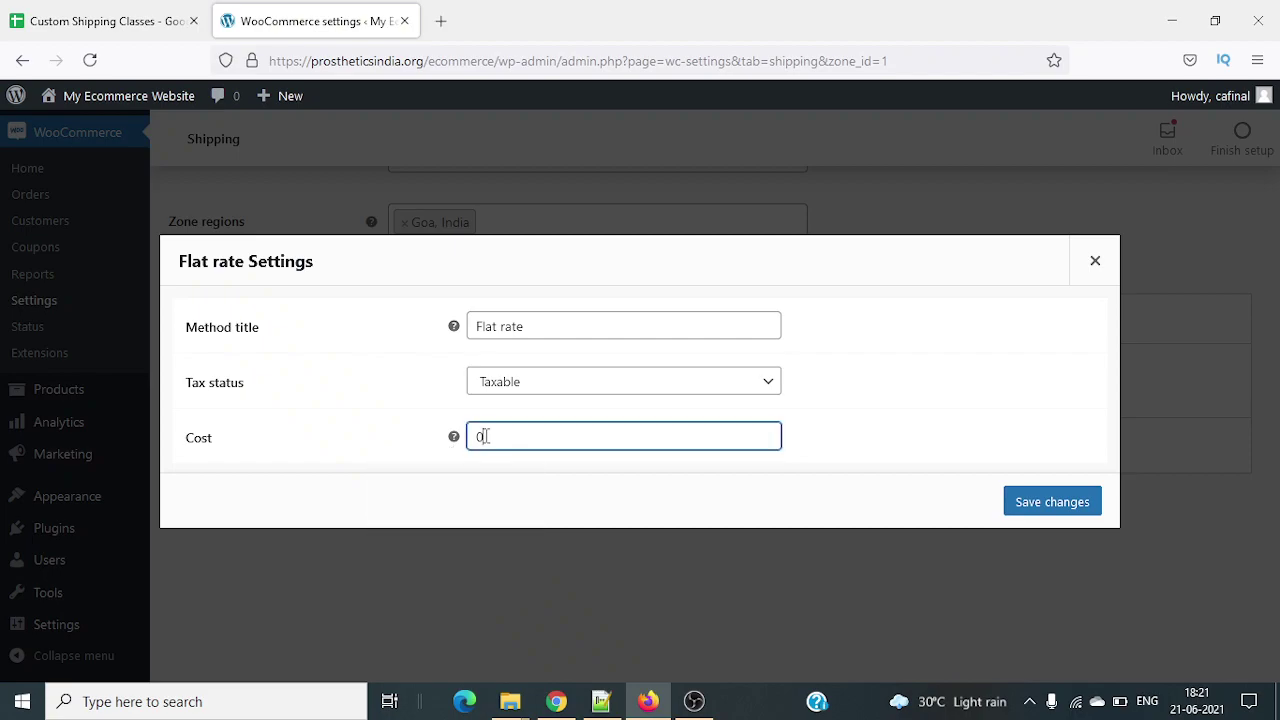
Step: Enter 100 as the Goa flat rate cost, replacing the trial 100*[qty] formula
key(BackSpace)
text(10)
key(BackSpace)
key(BackSpace)
key(ctrl+Tab)
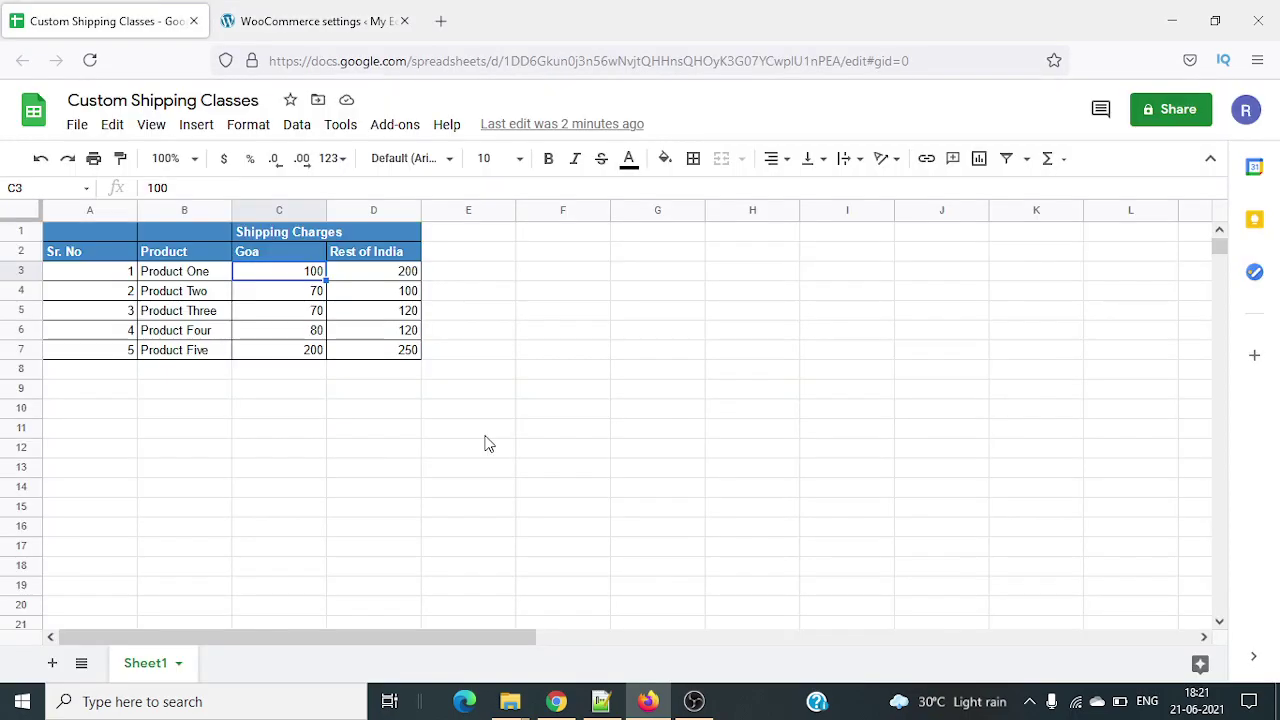
key(ctrl+Tab)
text(100)
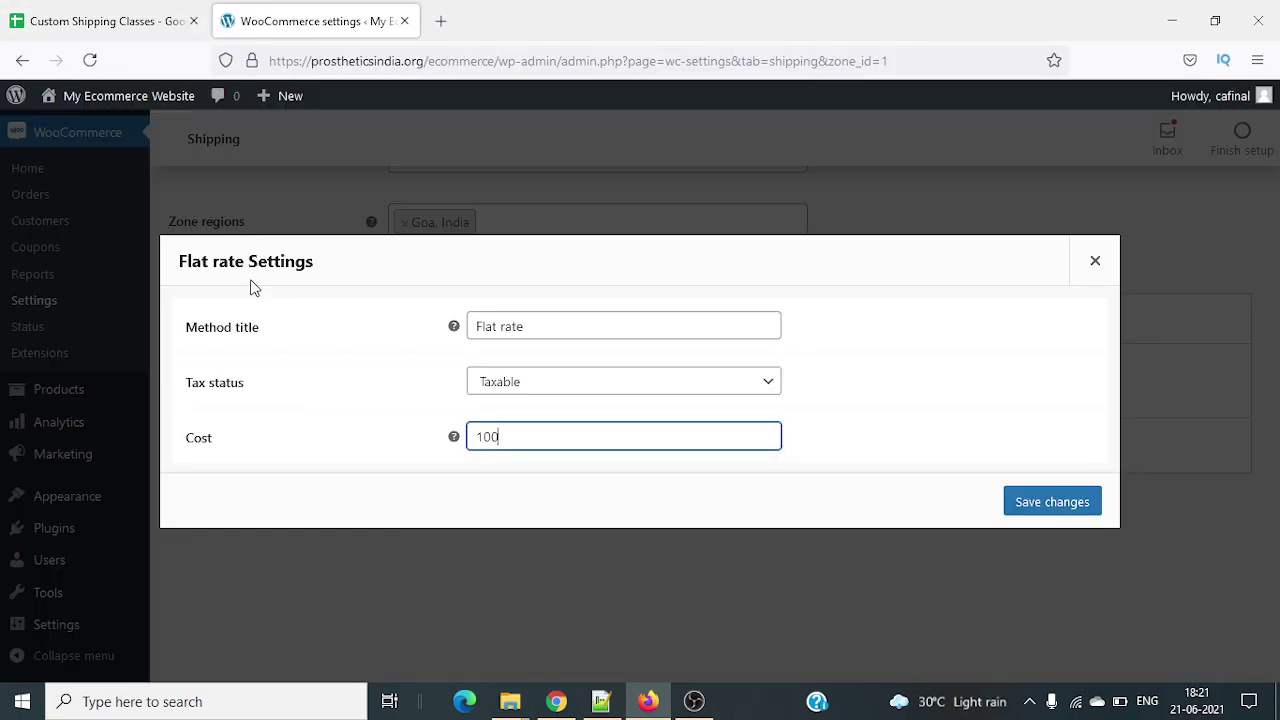
text(*[qty])
mouse_move(455, 440)
key(ctrl+a)
key(BackSpace)
text(0)
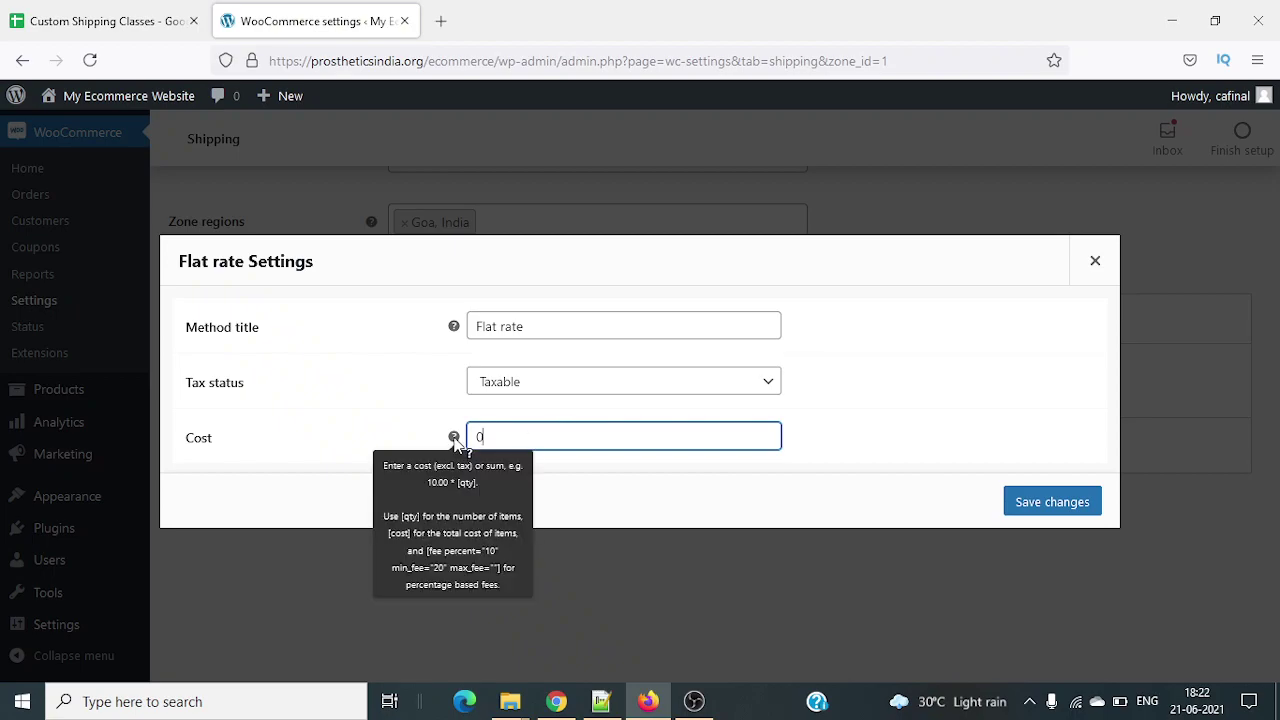
key(BackSpace)
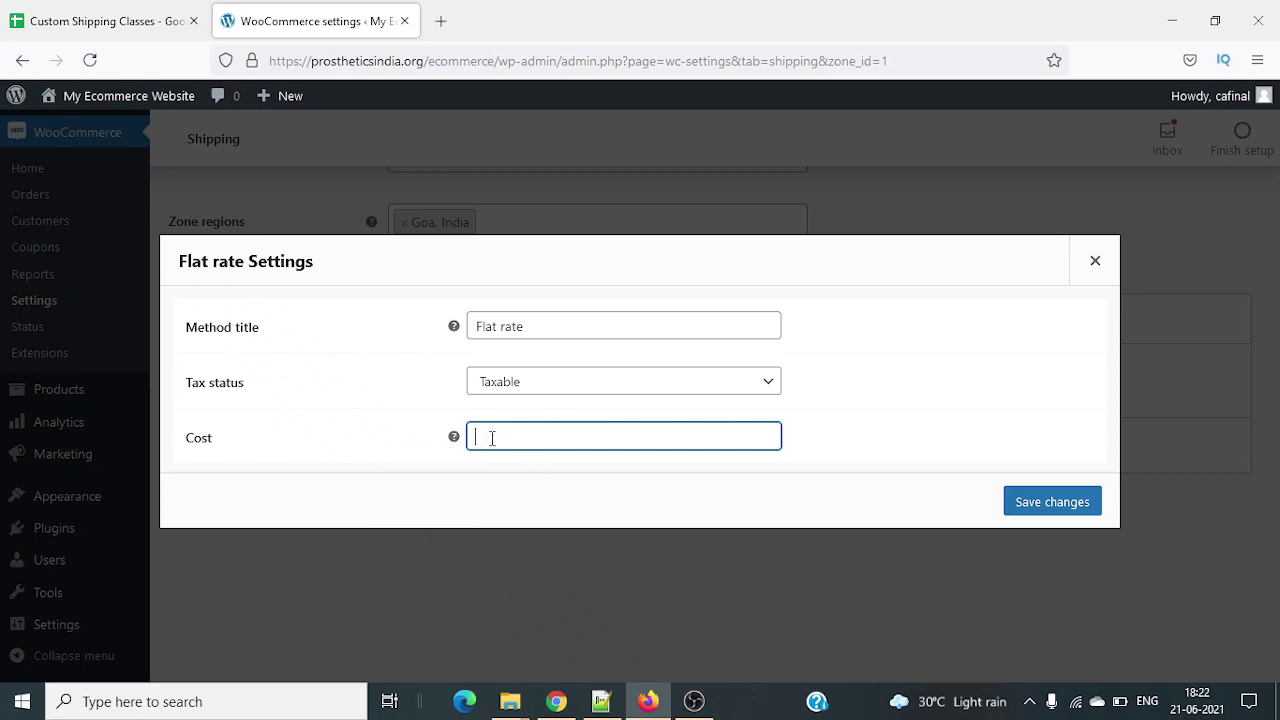
text(100)
Step: Save the Goa flat rate at 100 and begin a blank new shipping zone from the zones list
click(1043, 513)
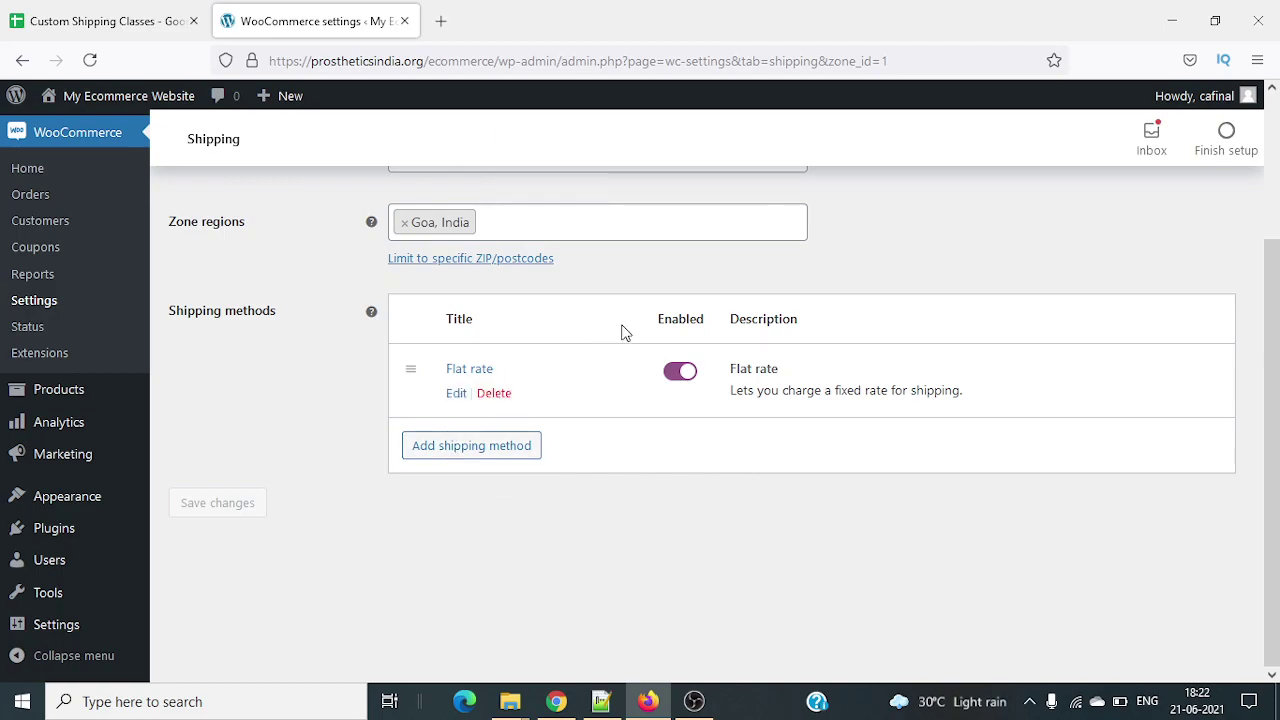
scroll(683, 343, up, 2)
scroll(683, 336, down, 2)
scroll(683, 343, up, 1)
scroll(326, 500, down, 2)
scroll(407, 532, up, 2)
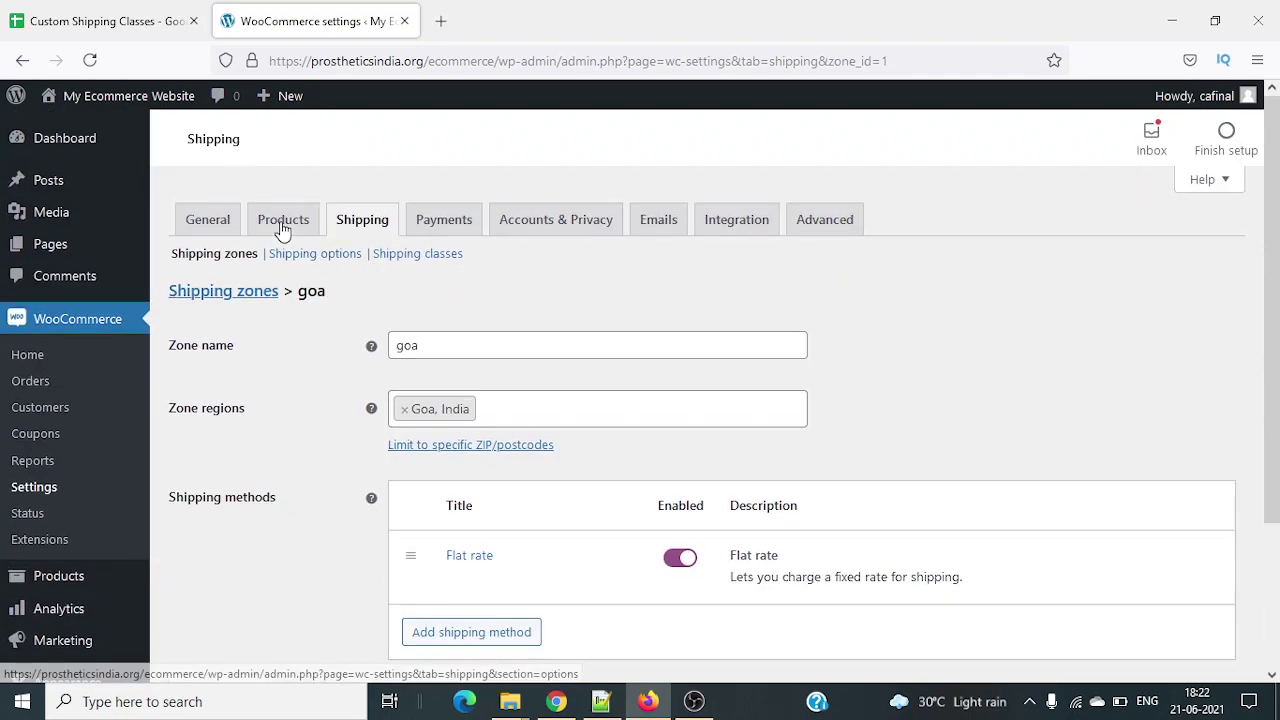
click(174, 258)
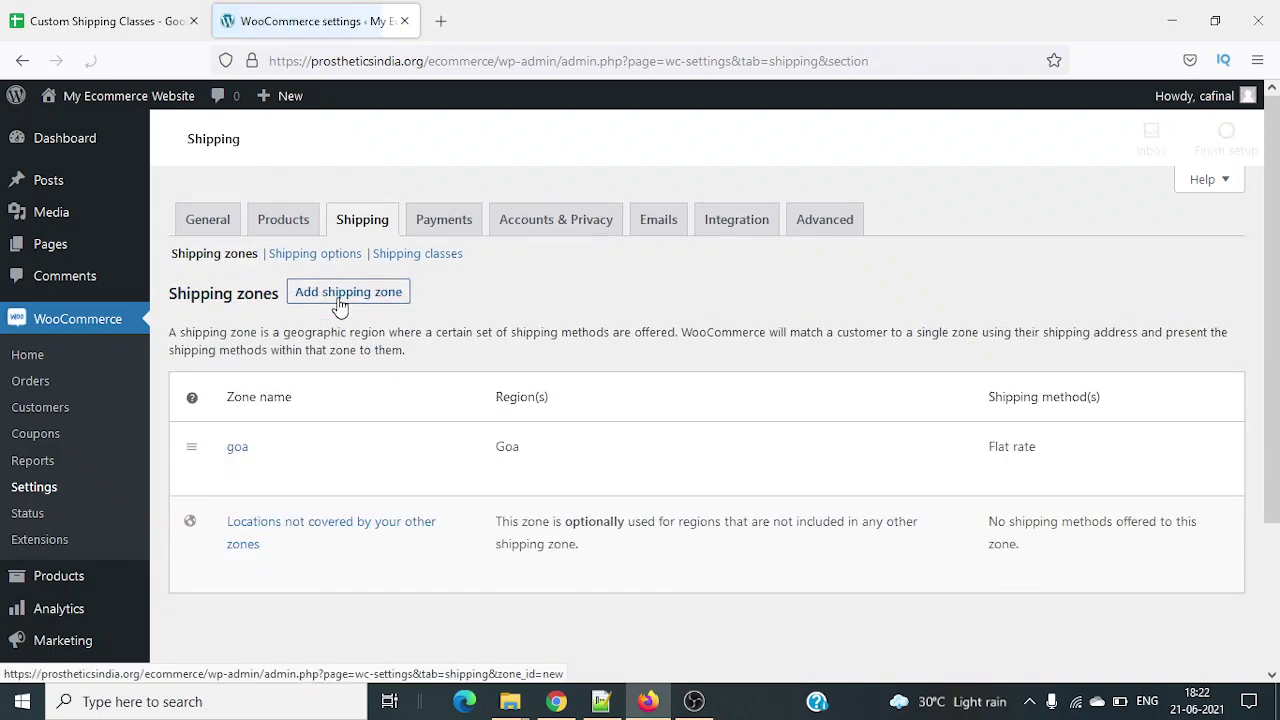
click(338, 298)
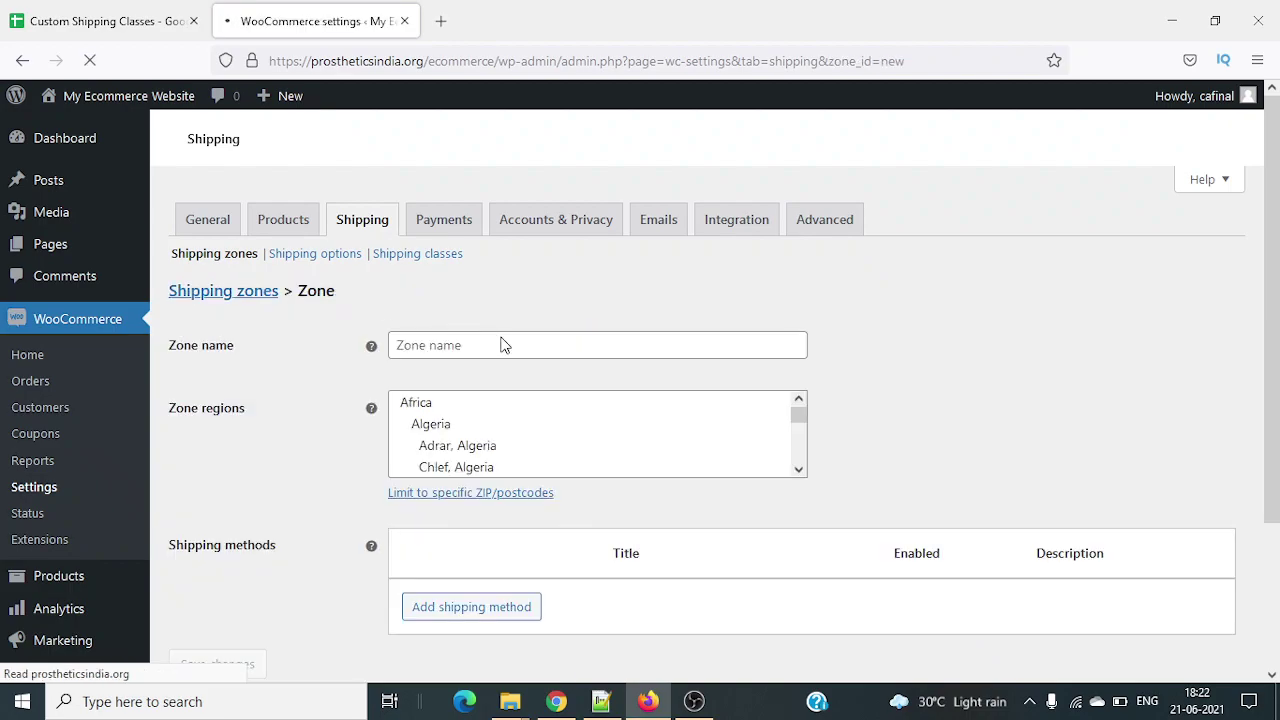
Step: Name the new zone 'rest of India' and set its zone region to India
click(502, 344)
text(rest of IN)
key(BackSpace)
text(ndia)
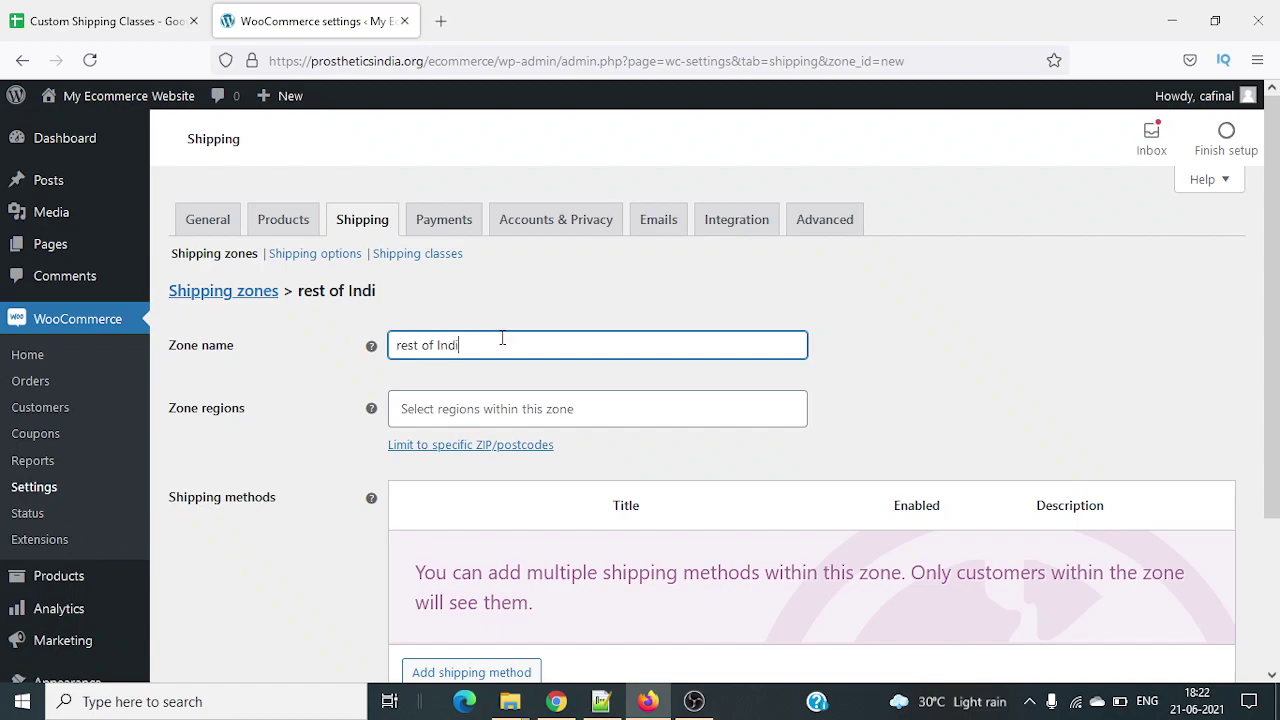
click(483, 417)
text(india)
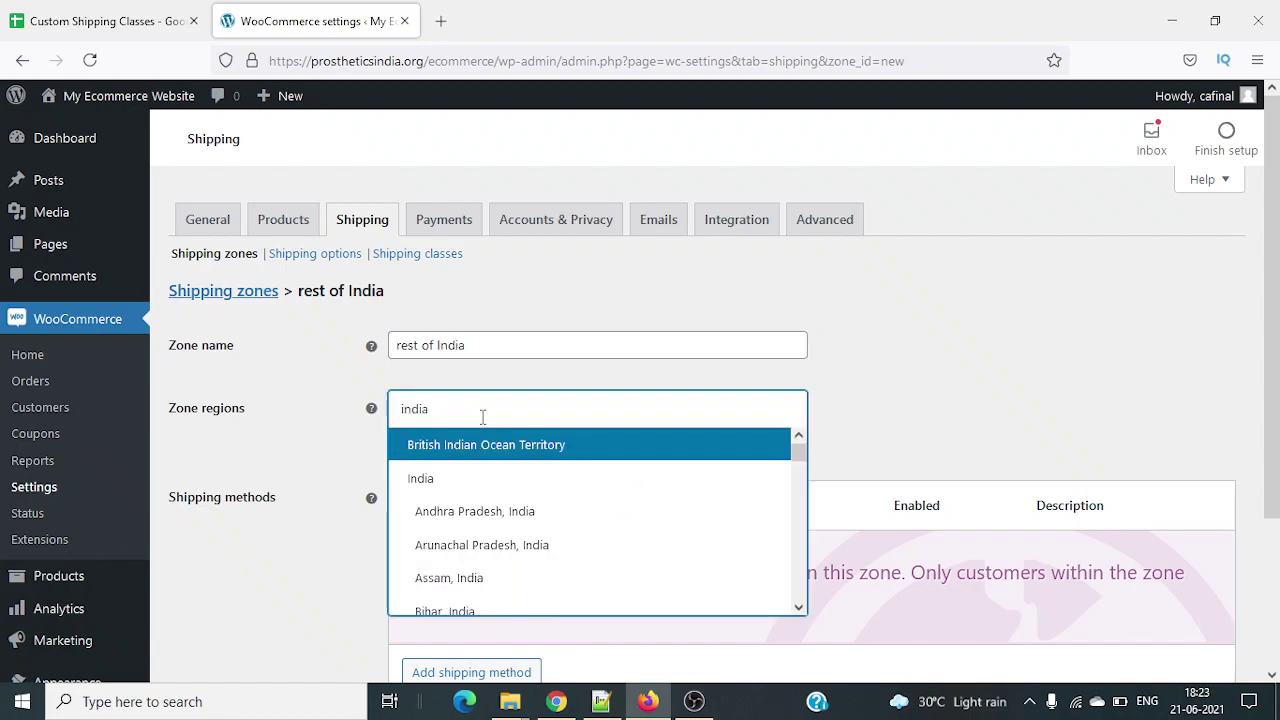
click(435, 489)
scroll(940, 390, down, 2)
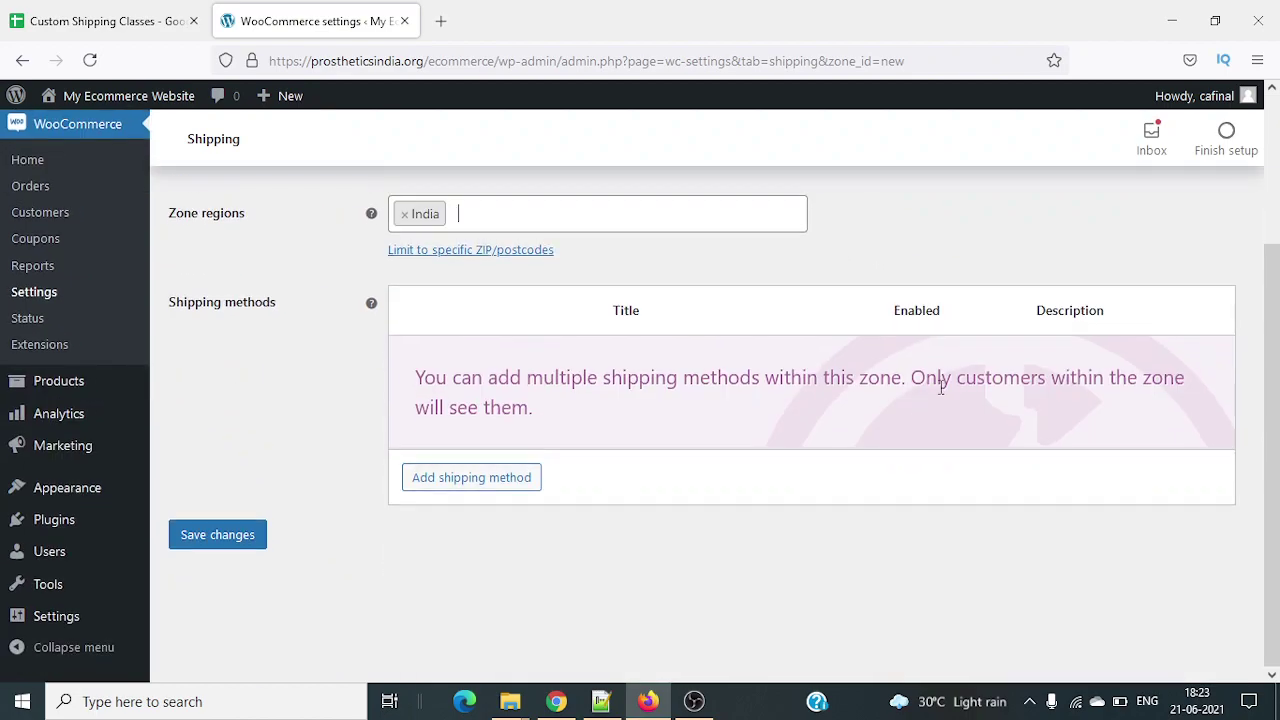
Step: Add a Flat rate method costing 200, copied from the spreadsheet, and save it
click(477, 486)
click(846, 475)
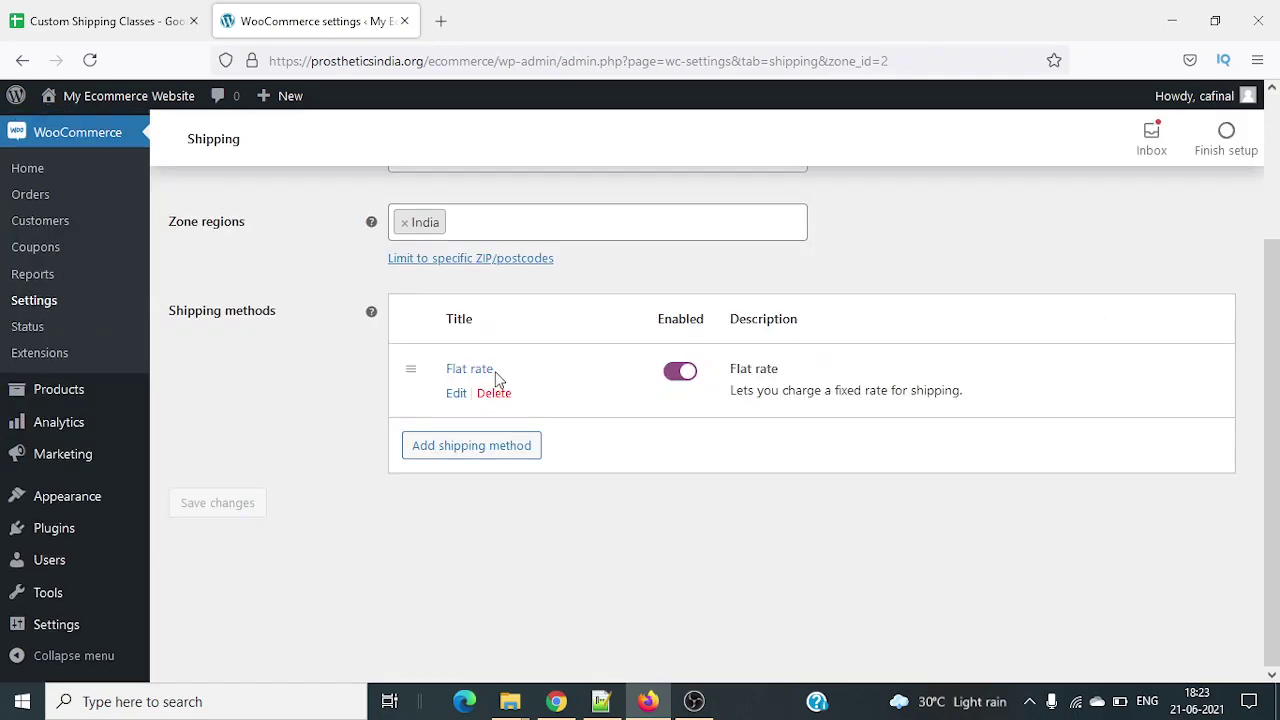
click(463, 393)
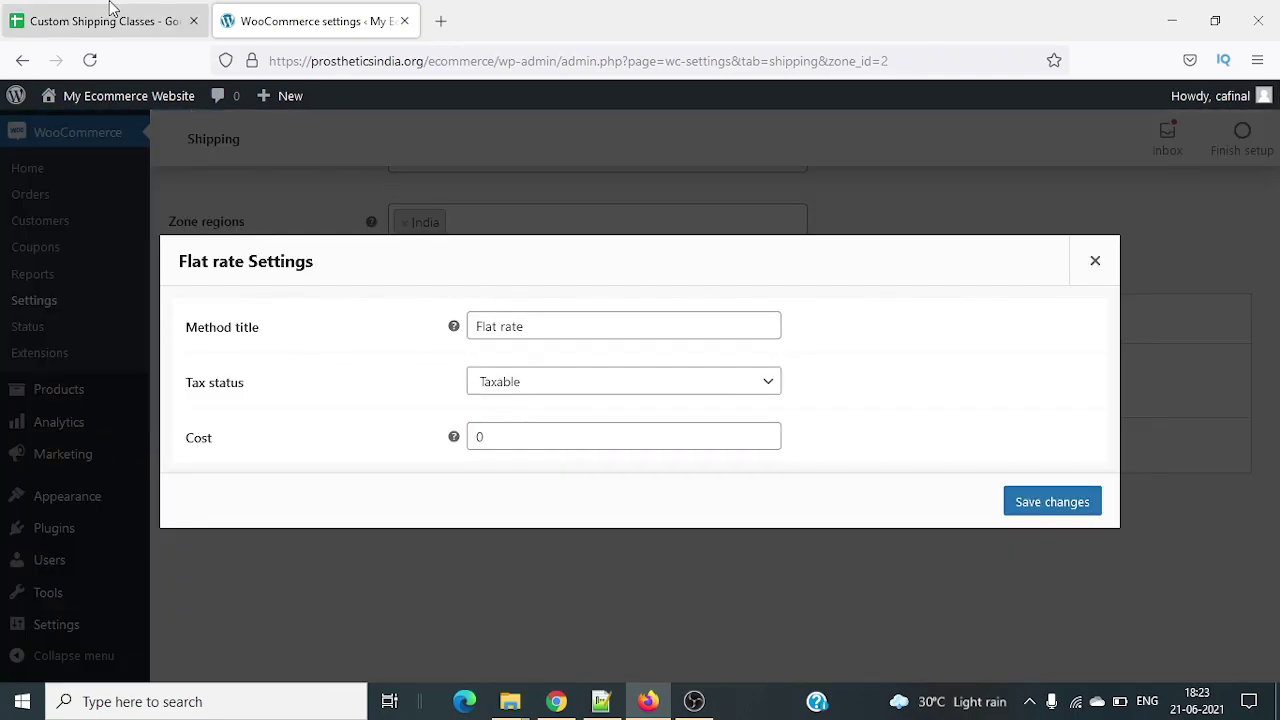
click(111, 10)
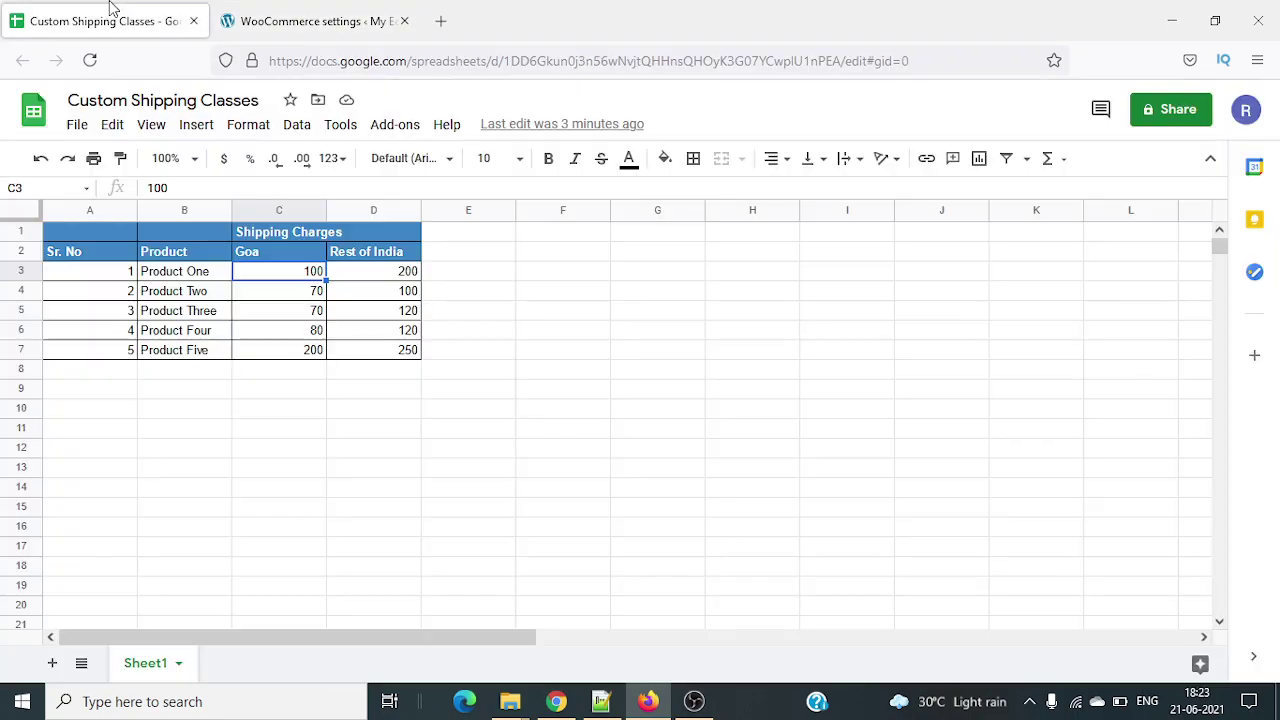
double_click(393, 273)
key(ctrl+c)
key(ctrl+Tab)
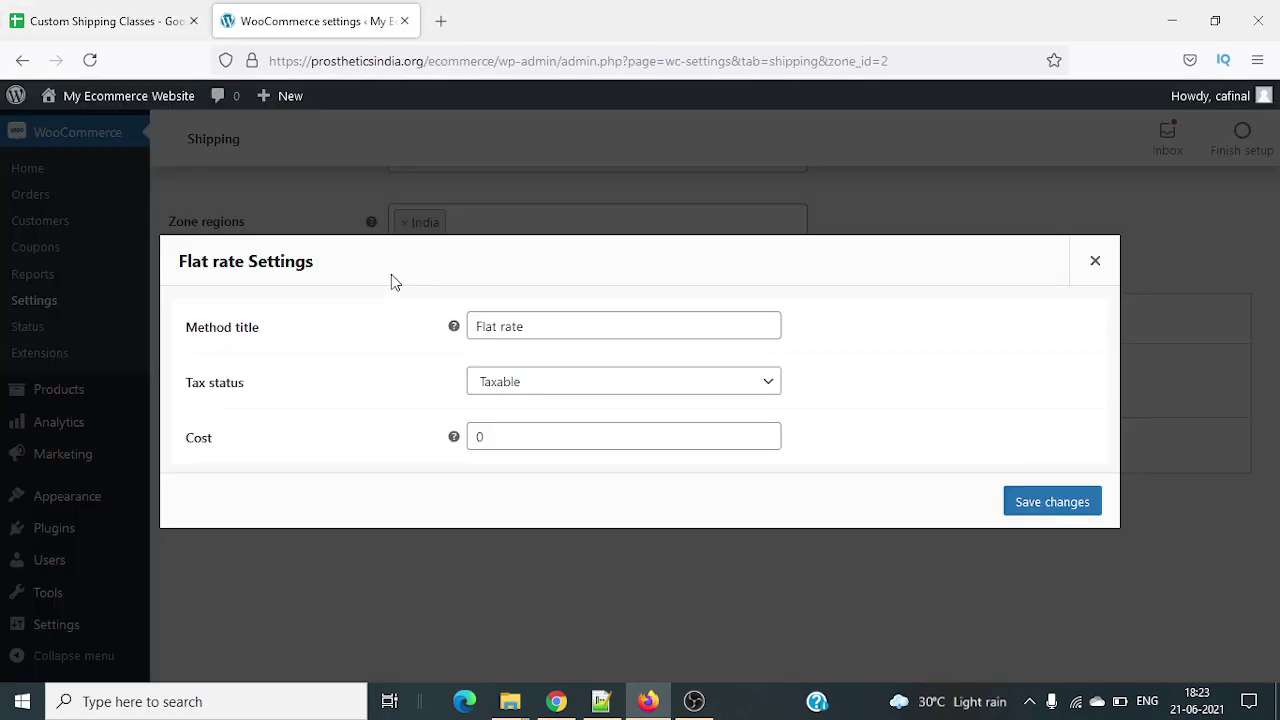
double_click(591, 446)
key(ctrl+v)
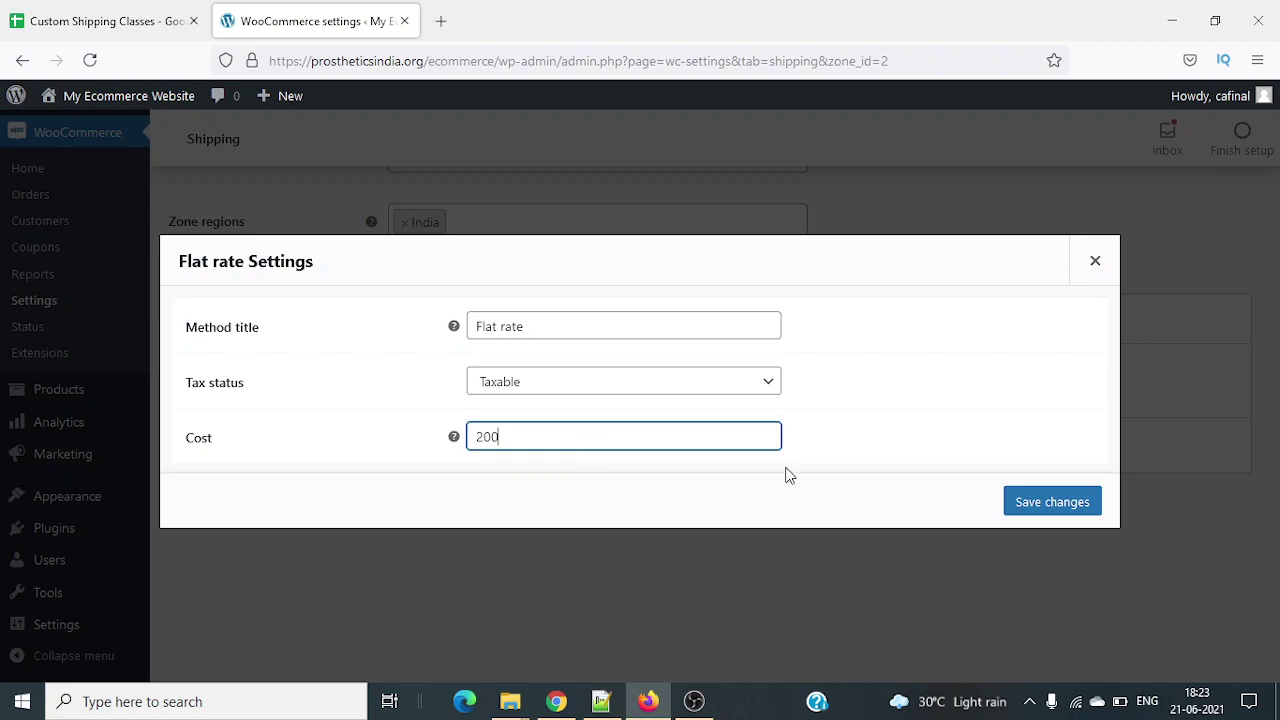
click(1066, 520)
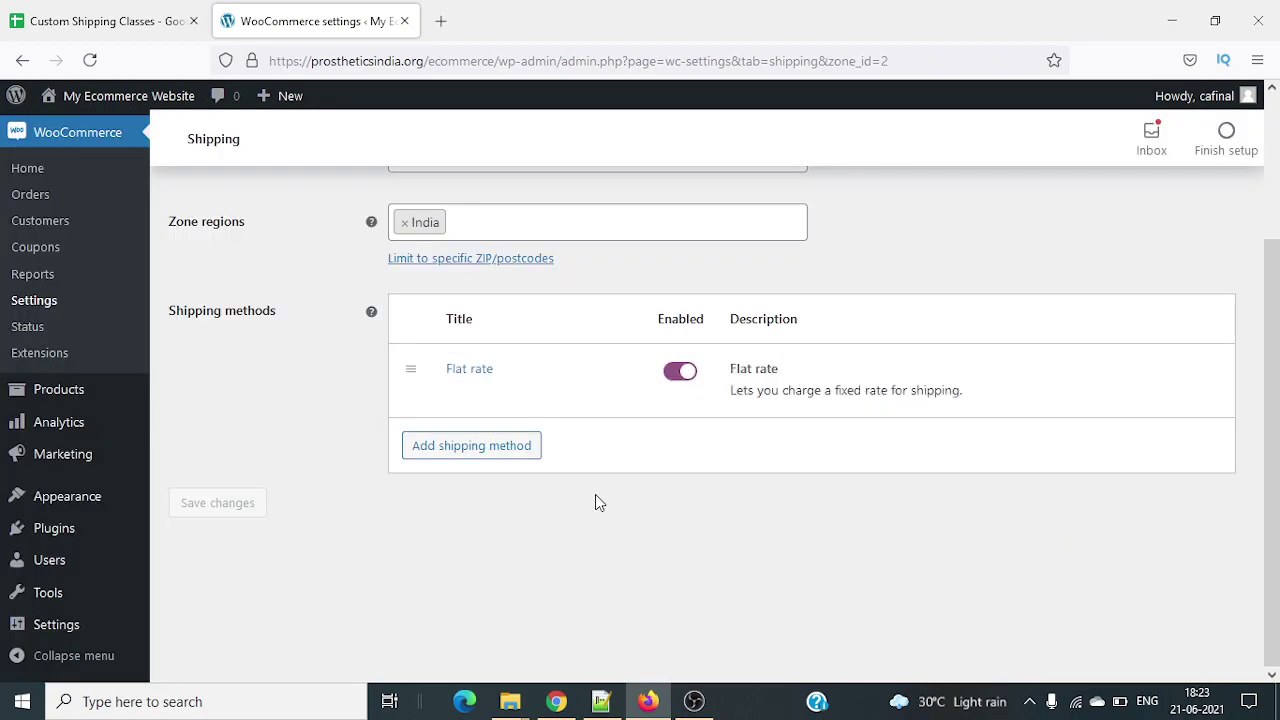
Step: Review the zones list showing goa and rest of India, then bring up the Custom Shipping Classes sheet
scroll(536, 586, up, 2)
scroll(536, 586, down, 2)
scroll(536, 586, up, 2)
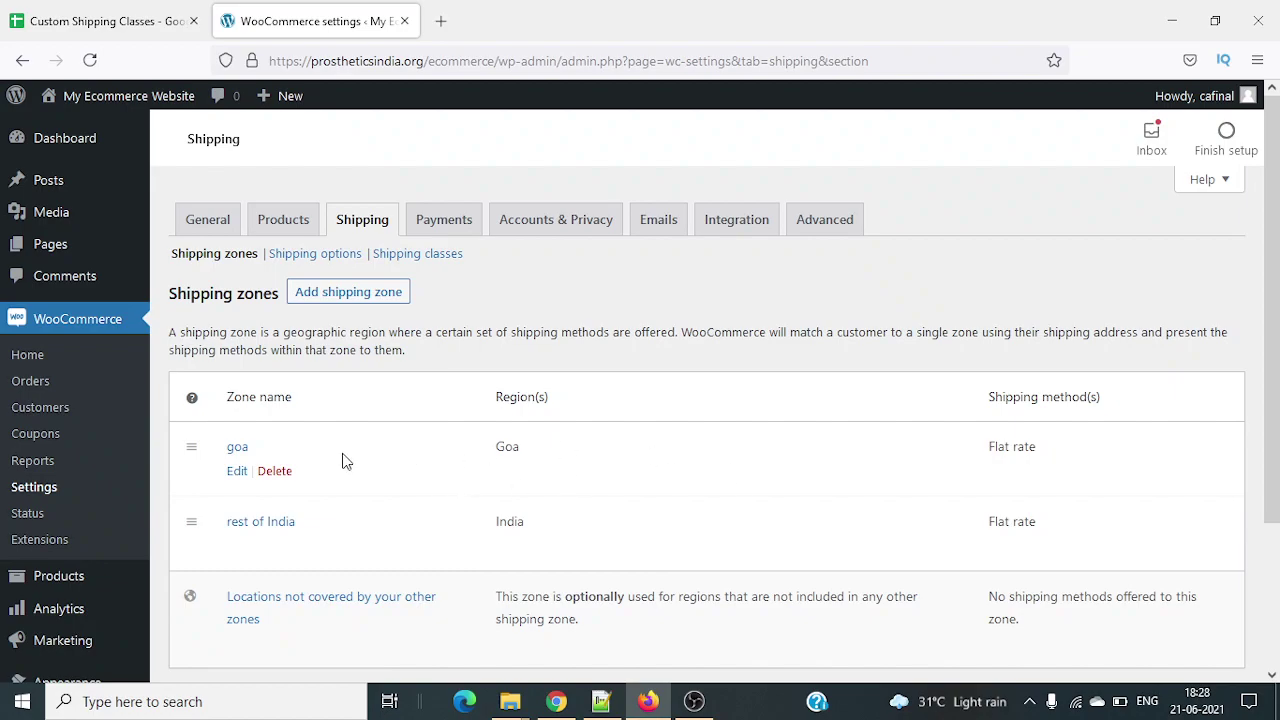
mouse_move(297, 522)
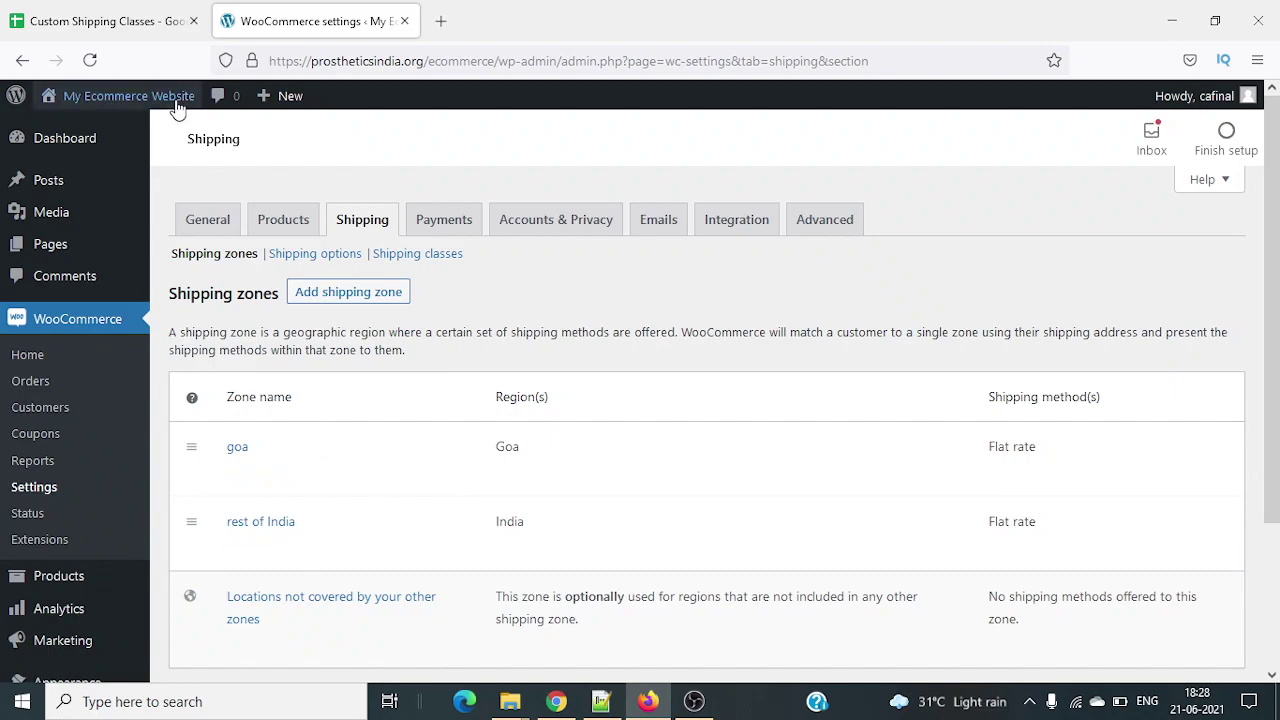
click(100, 20)
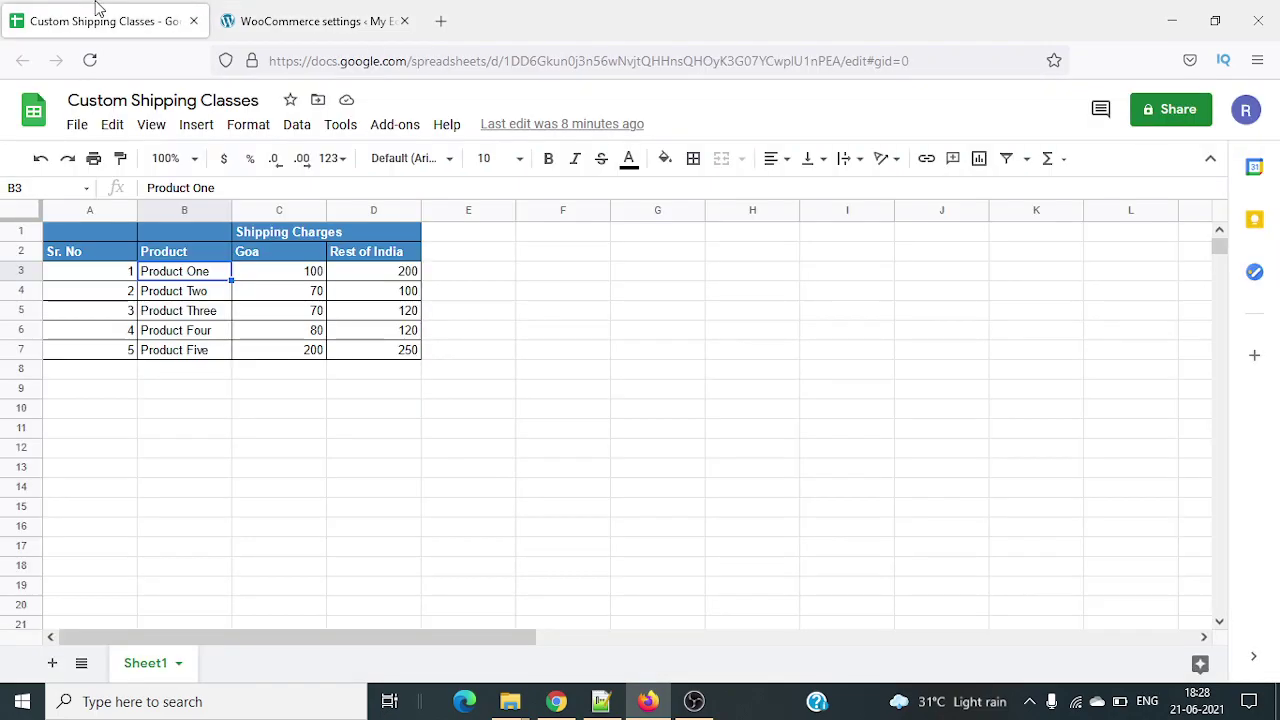
Step: Rename the first two products to Product Type One and Product Type Two
double_click(188, 275)
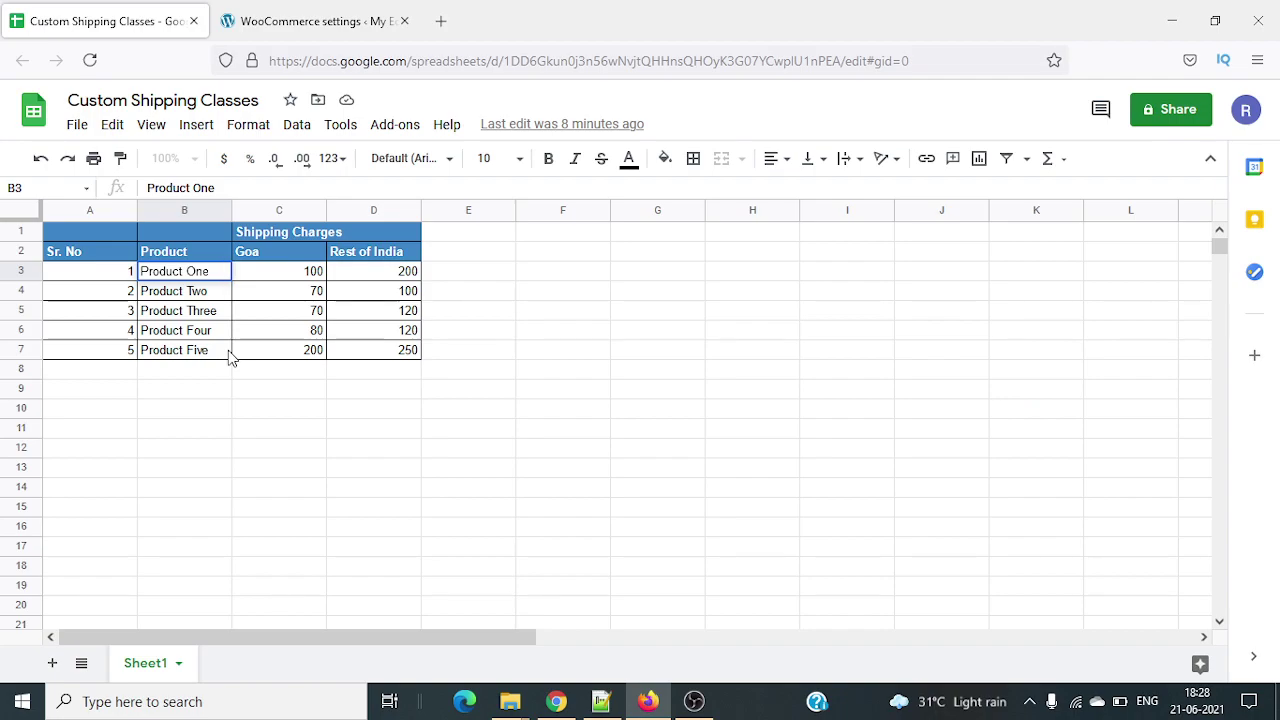
text(Type)
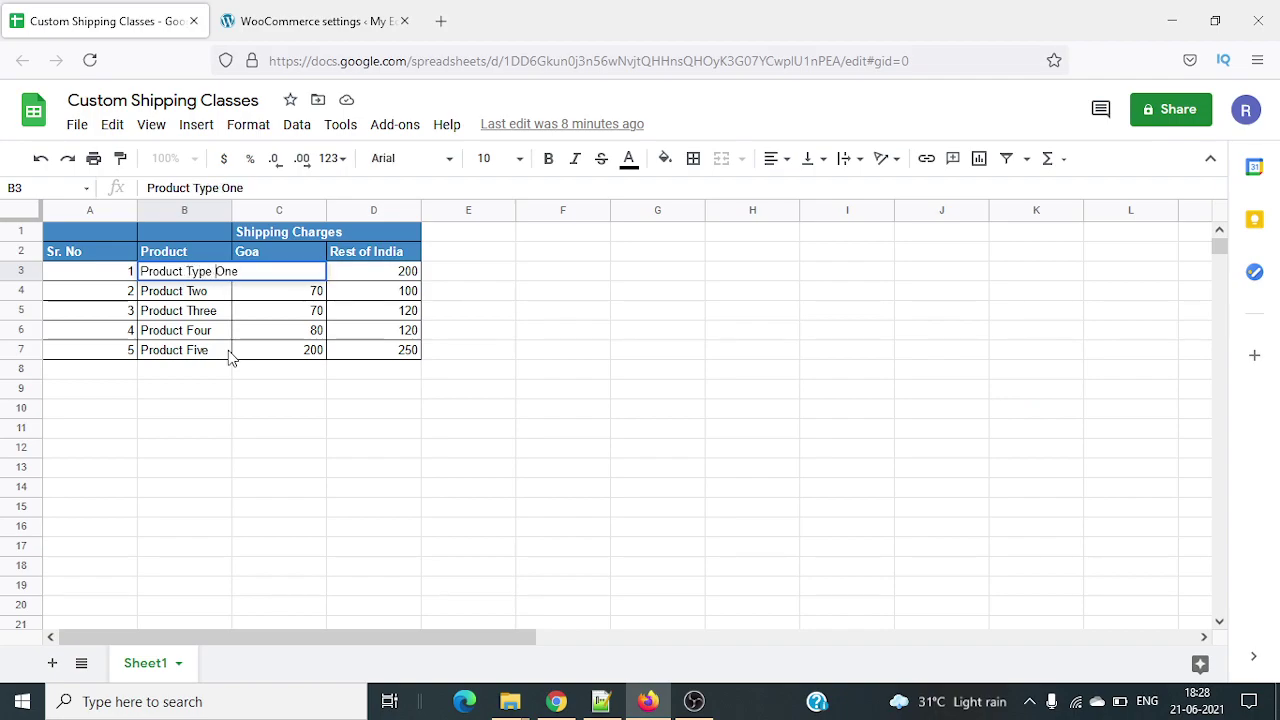
key(Return)
key(Return)
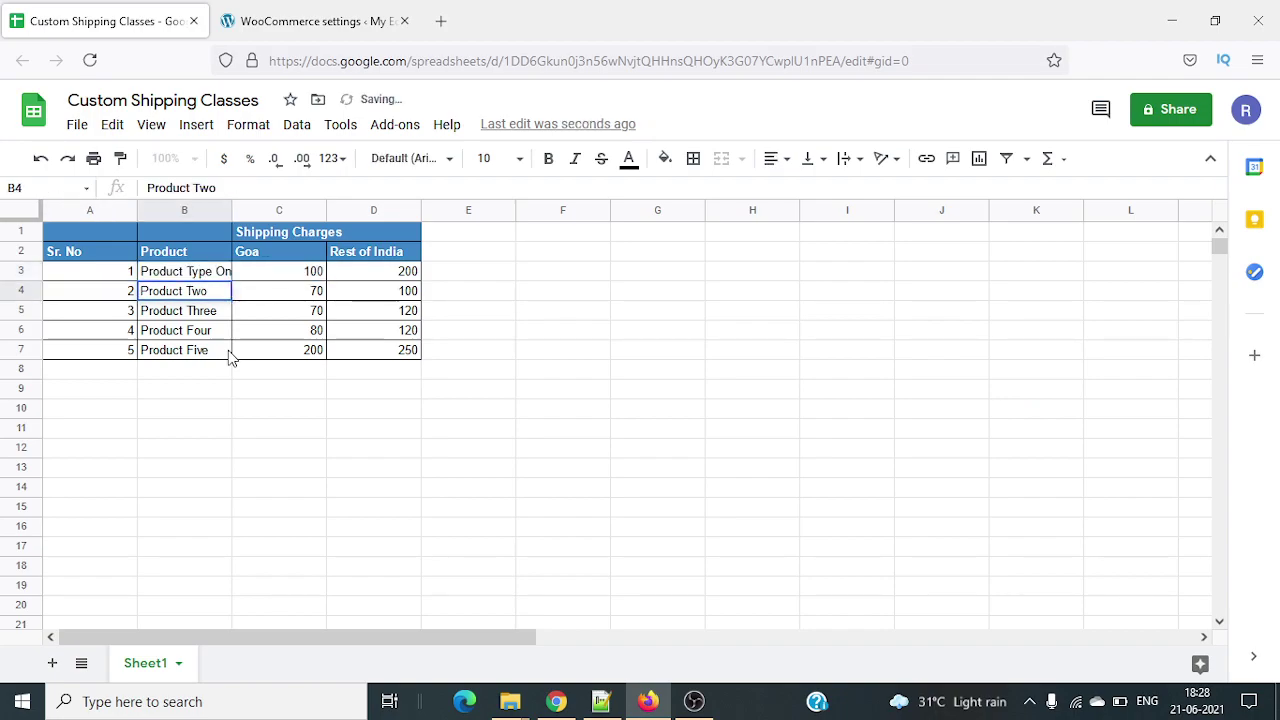
text(Type)
key(Return)
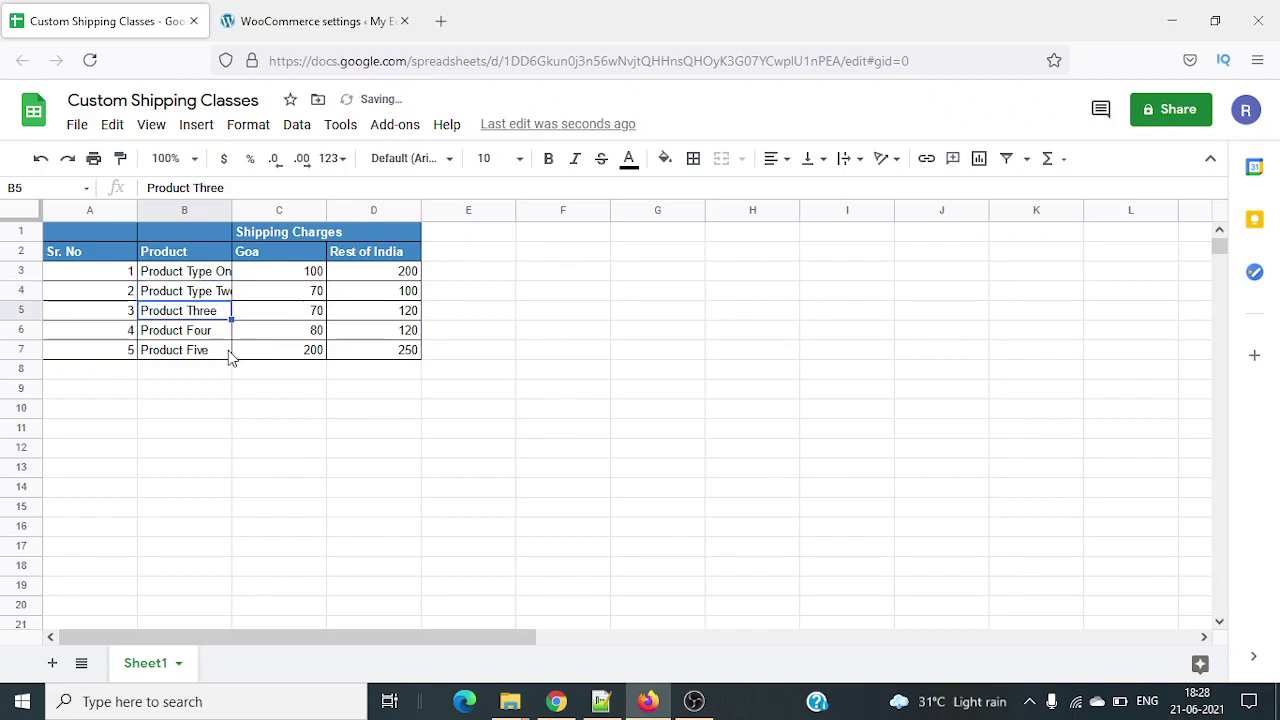
key(Return)
text(Type)
Step: Rename the rest to Product Type Three, Four and Five and auto-fit column B
key(ctrl+shift+Left)
key(ctrl+c)
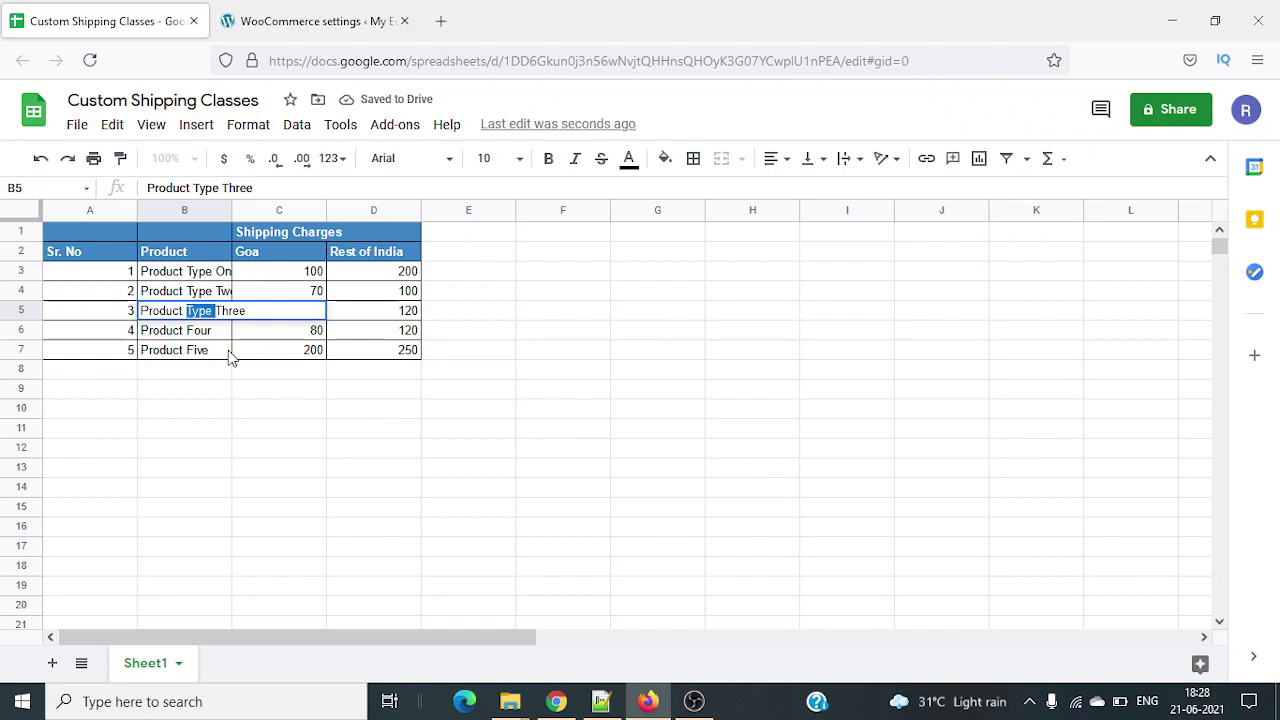
key(Return)
key(ctrl+v)
key(Return)
key(F2)
key(ctrl+Left)
key(ctrl+v)
key(Return)
key(Up)
key(Up)
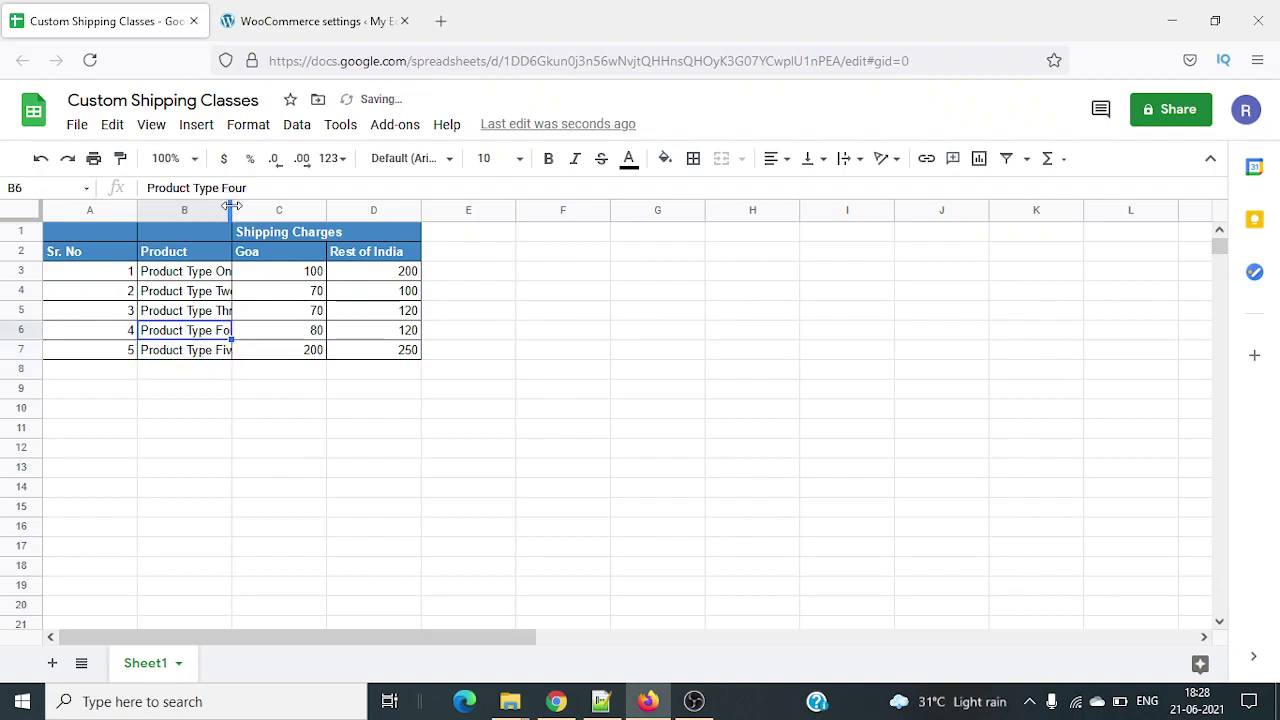
double_click(231, 206)
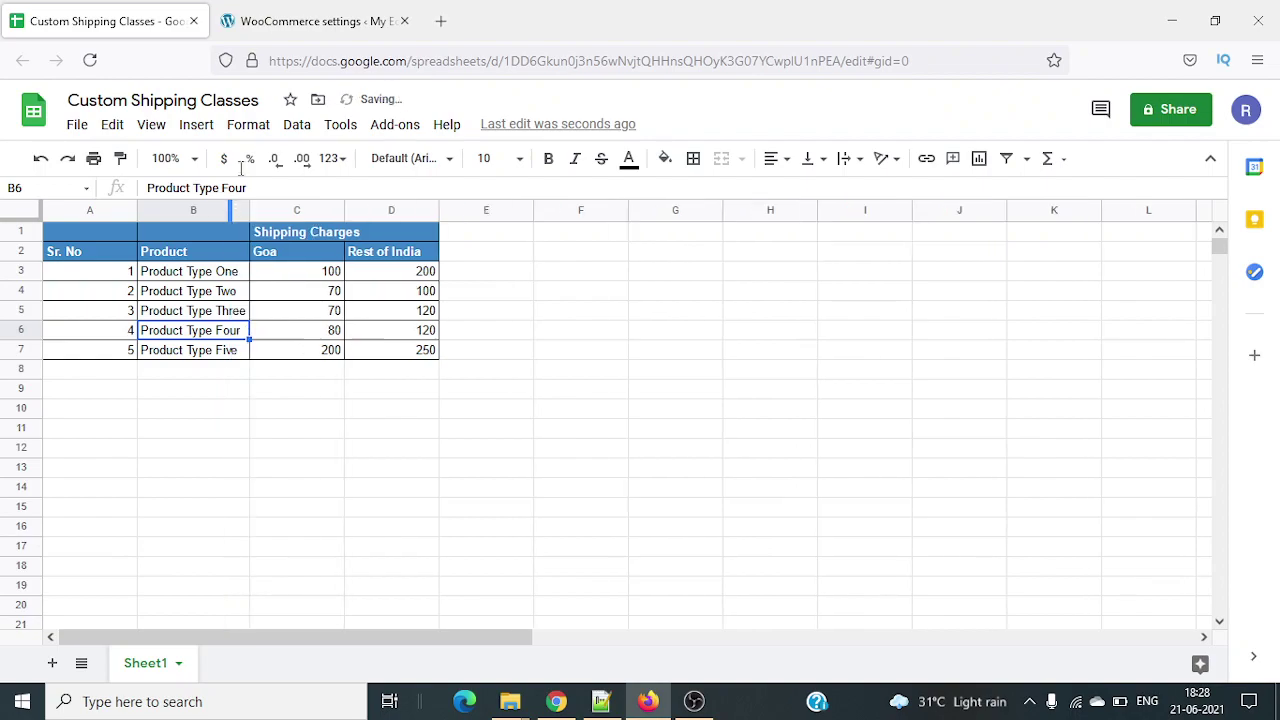
click(315, 21)
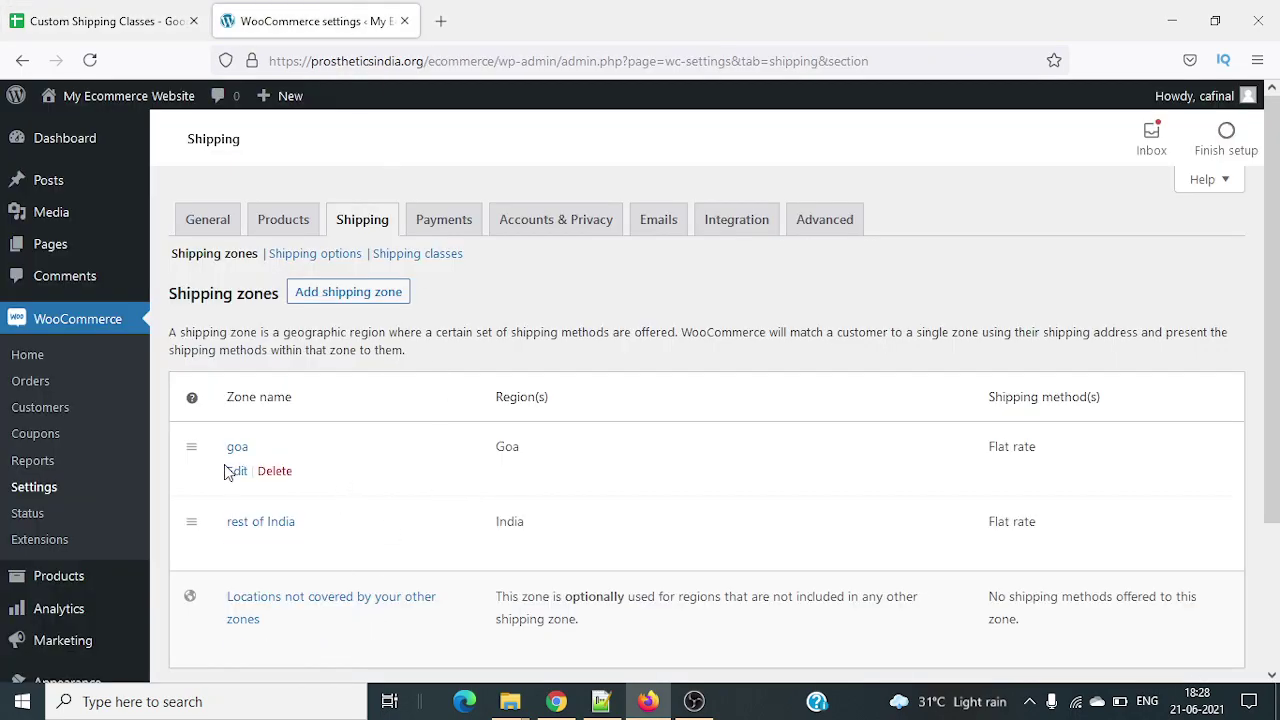
click(120, 21)
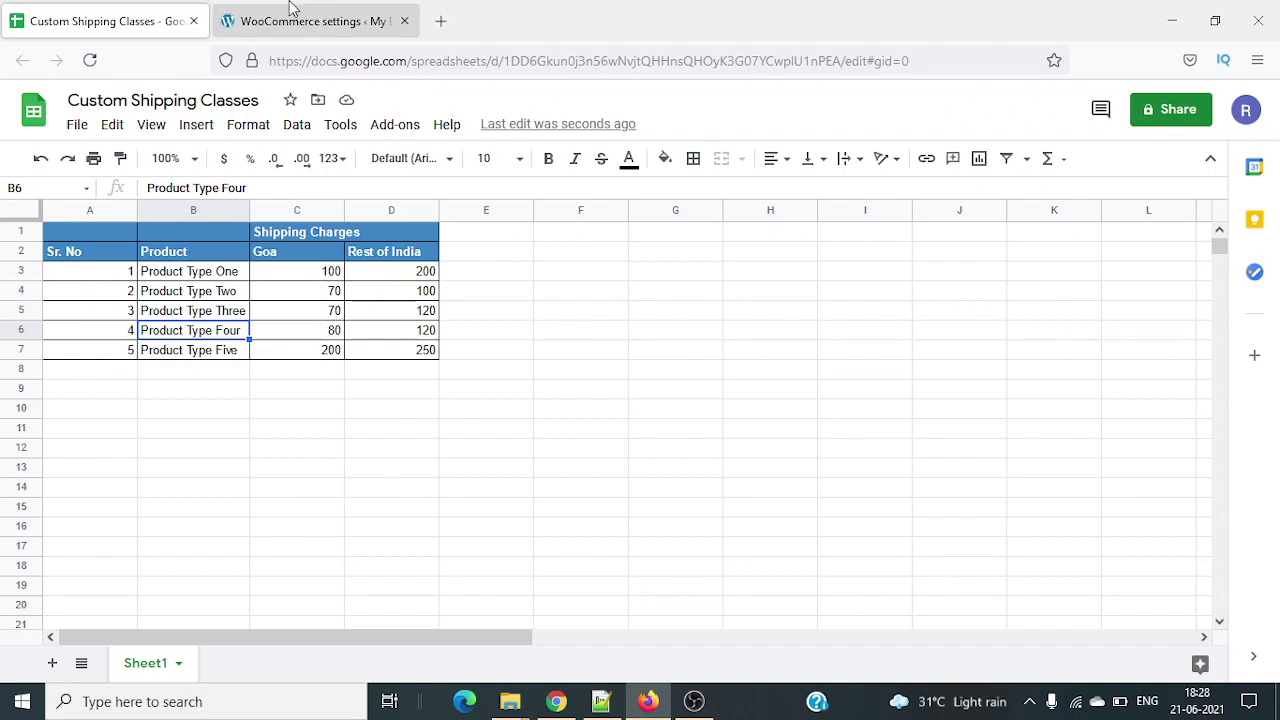
click(360, 18)
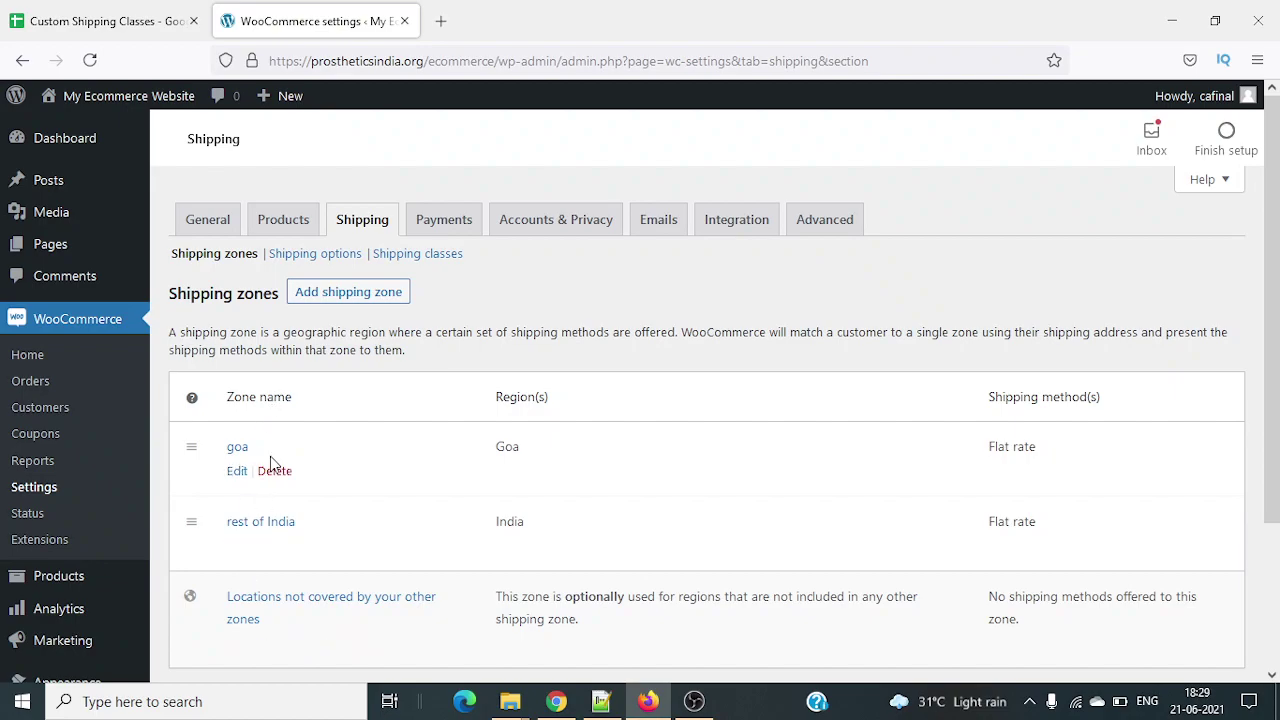
click(106, 14)
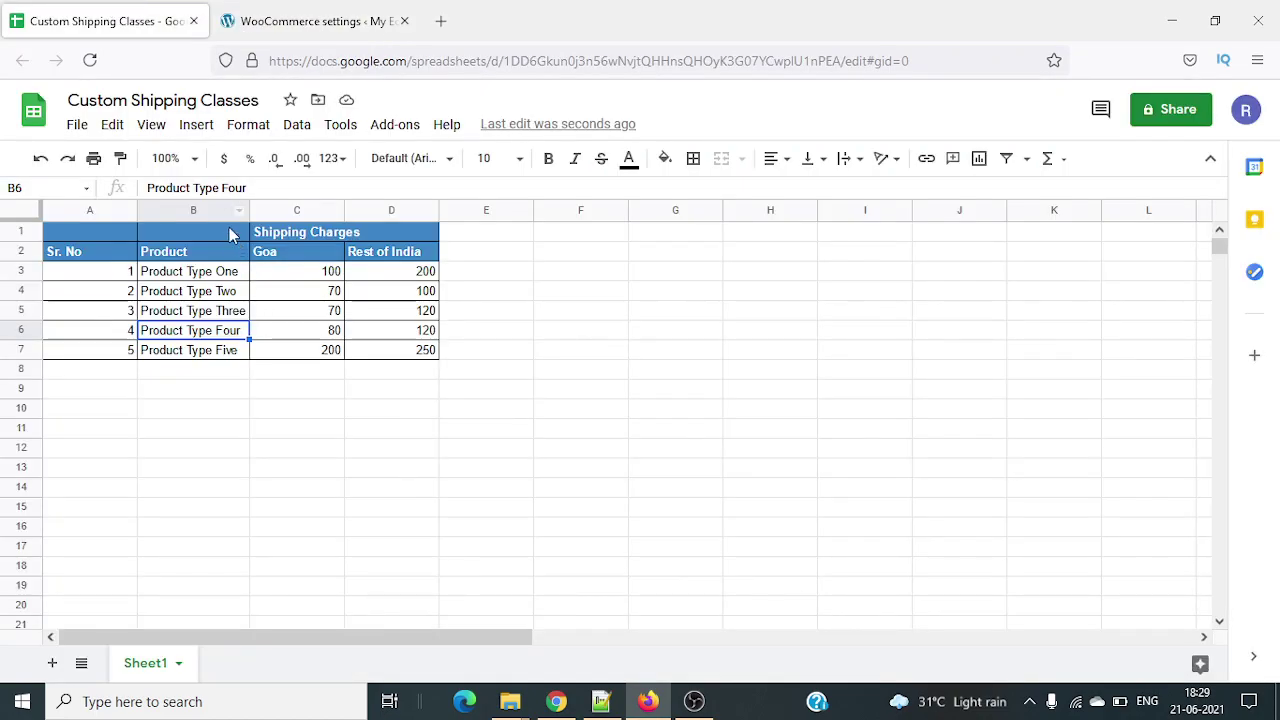
click(222, 292)
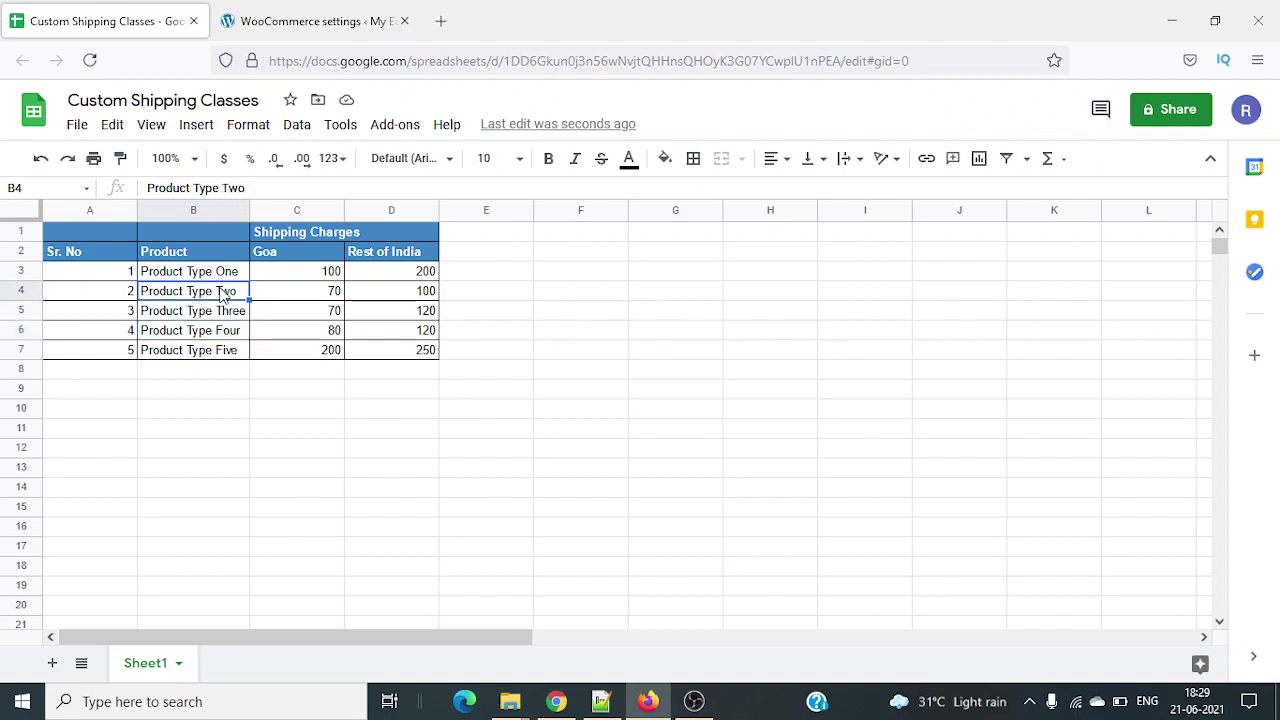
key(Right)
key(Left)
key(Right)
key(Up)
key(Up)
key(Up)
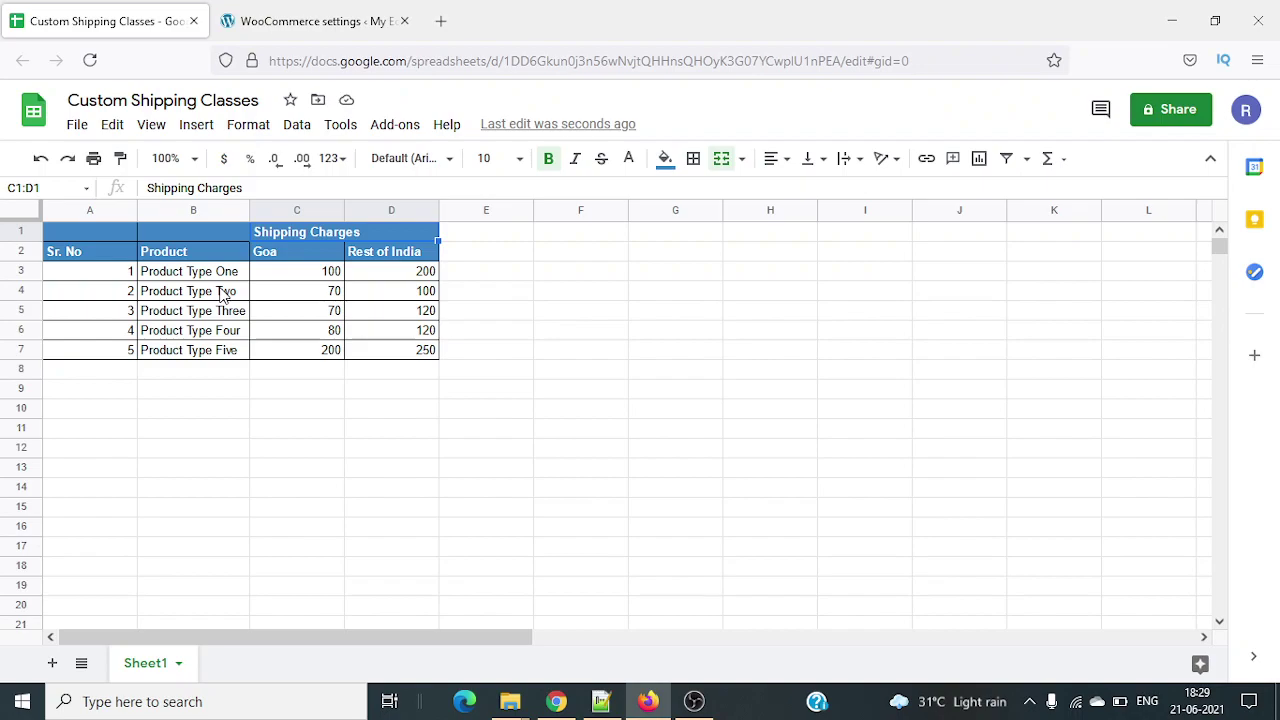
key(Down)
key(Right)
key(Left)
key(Down)
key(Down)
key(Down)
key(Right)
key(Left)
key(Up)
key(Up)
key(Up)
key(Down)
key(Down)
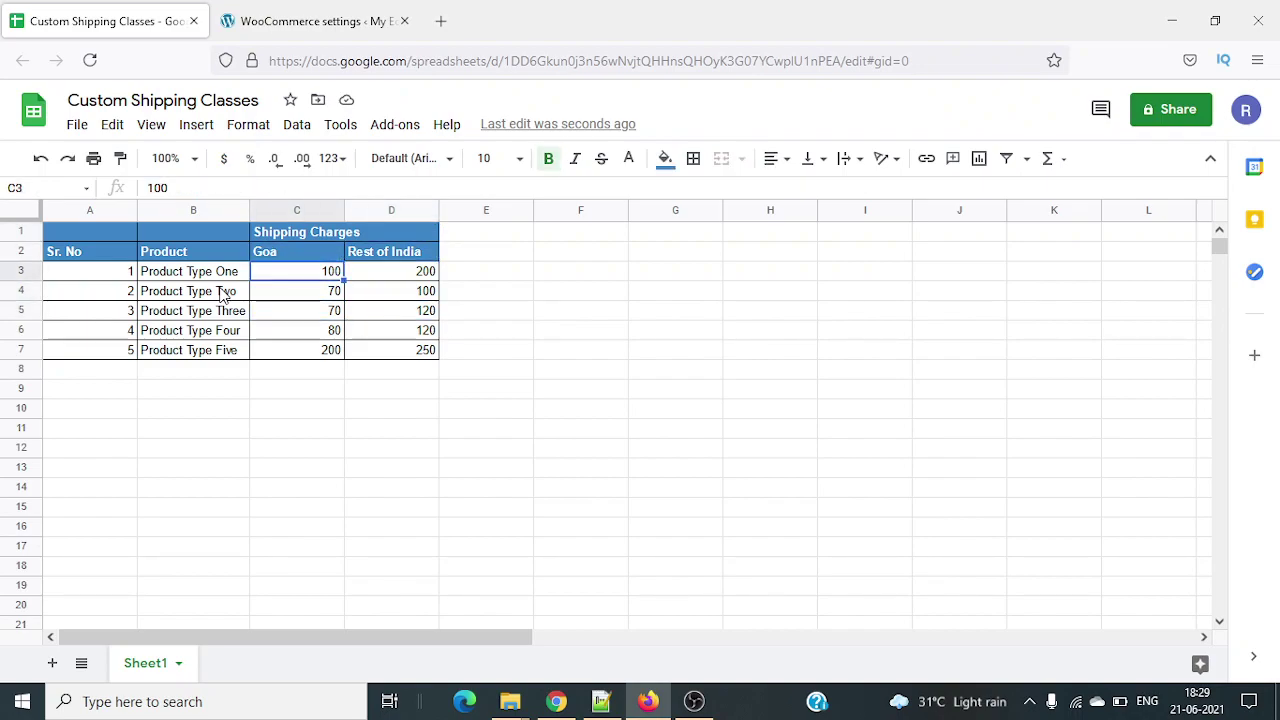
key(Up)
key(Left)
key(Right)
key(Right)
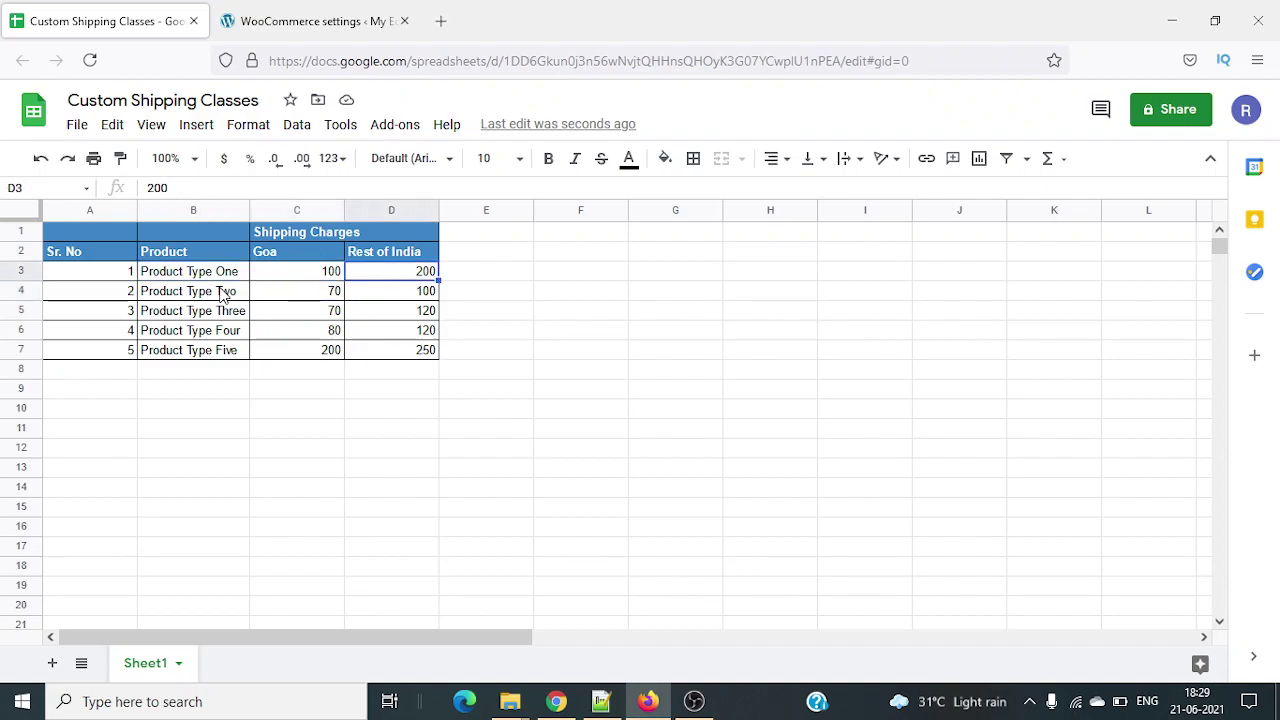
key(Down)
key(Left)
key(Left)
key(Right)
key(Right)
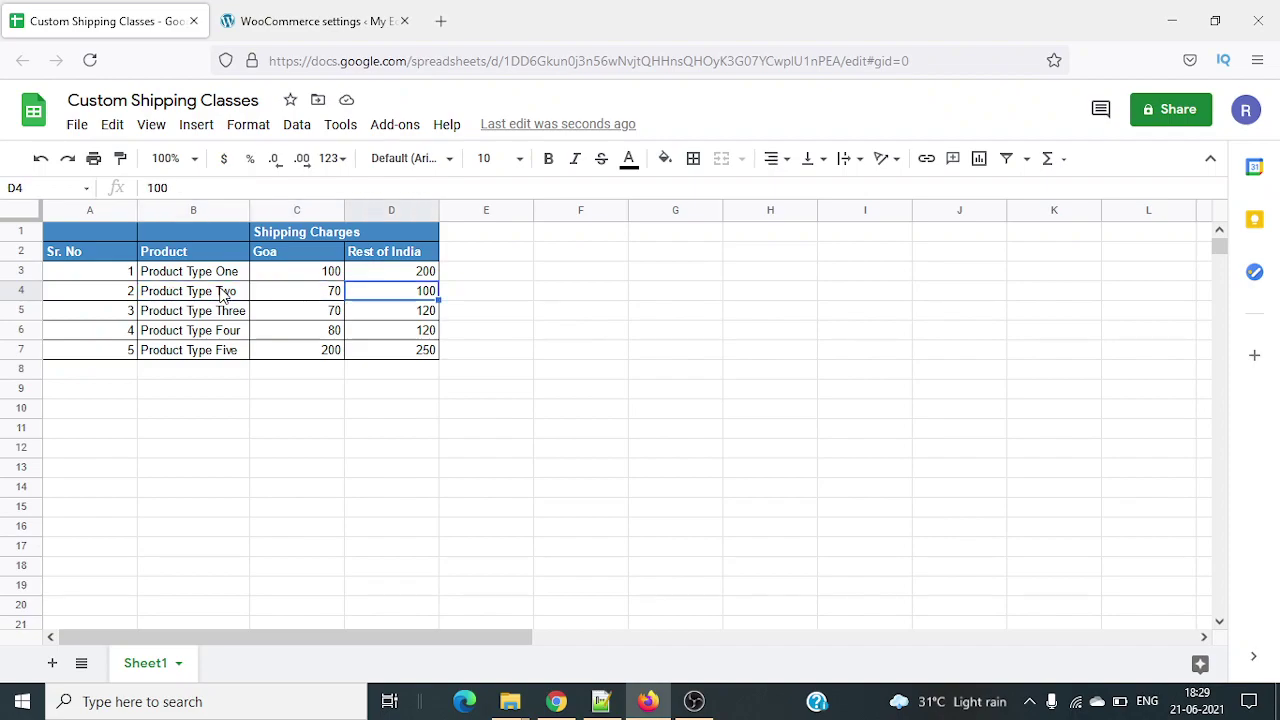
key(Down)
key(Left)
key(Left)
key(Right)
key(Right)
key(Left)
key(Left)
key(Right)
key(Right)
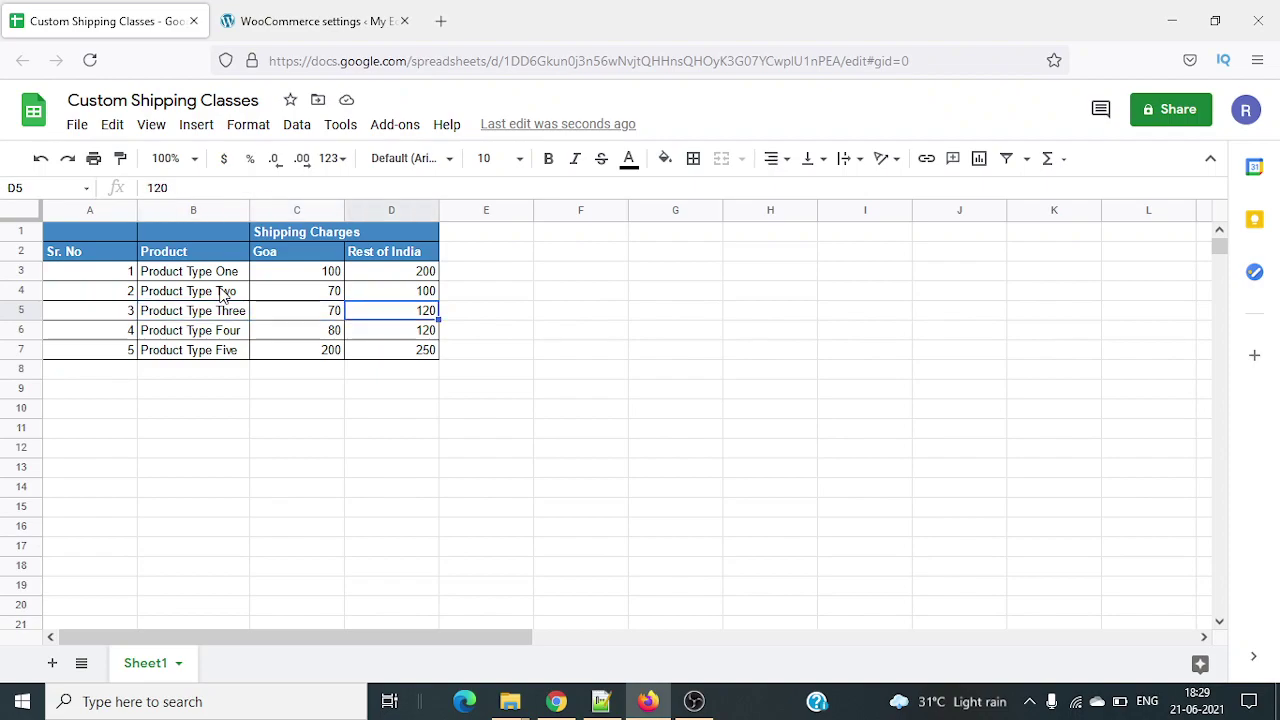
key(Left)
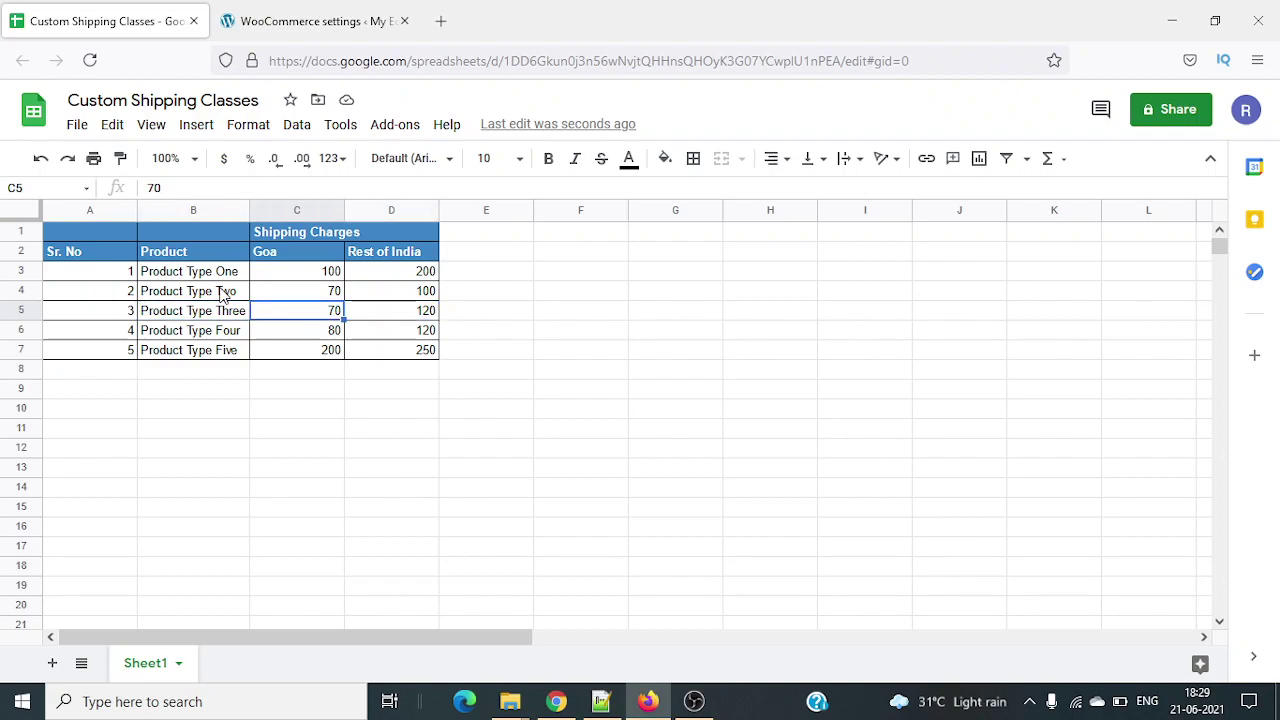
key(ctrl+Tab)
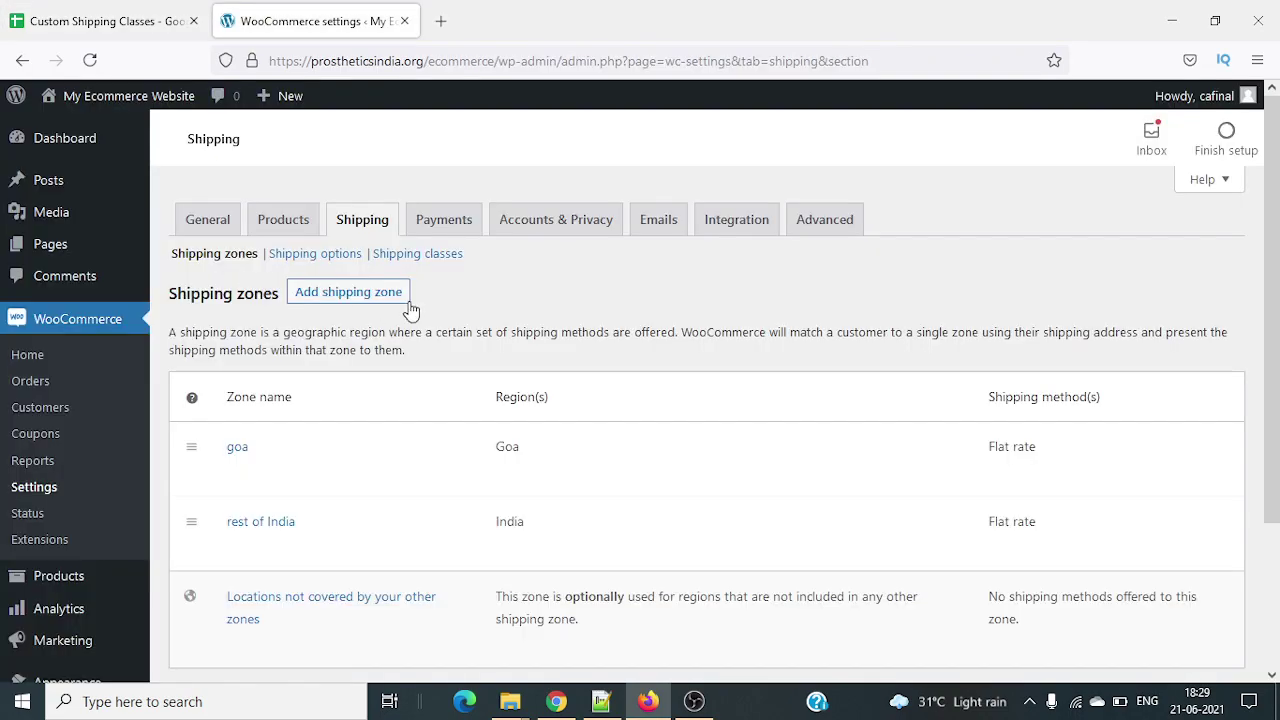
Step: Add a first shipping class named Product Type One, copying the name from the sheet
click(441, 262)
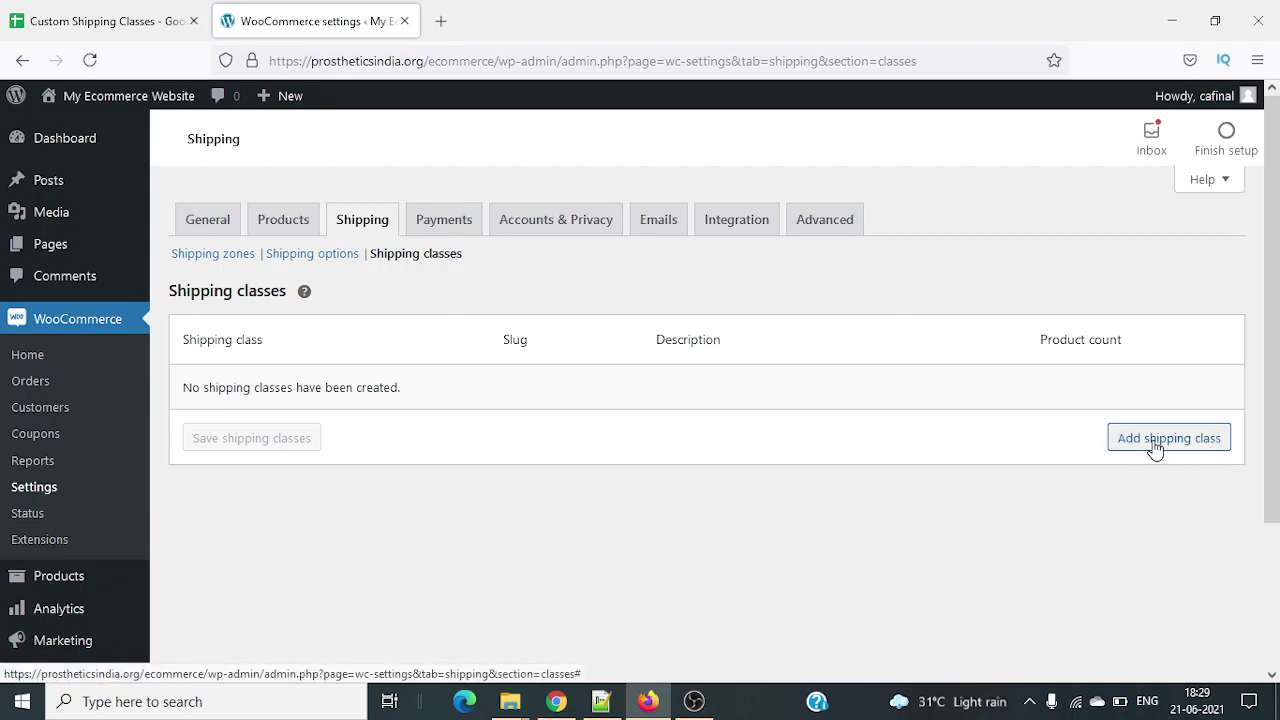
click(1155, 450)
click(124, 9)
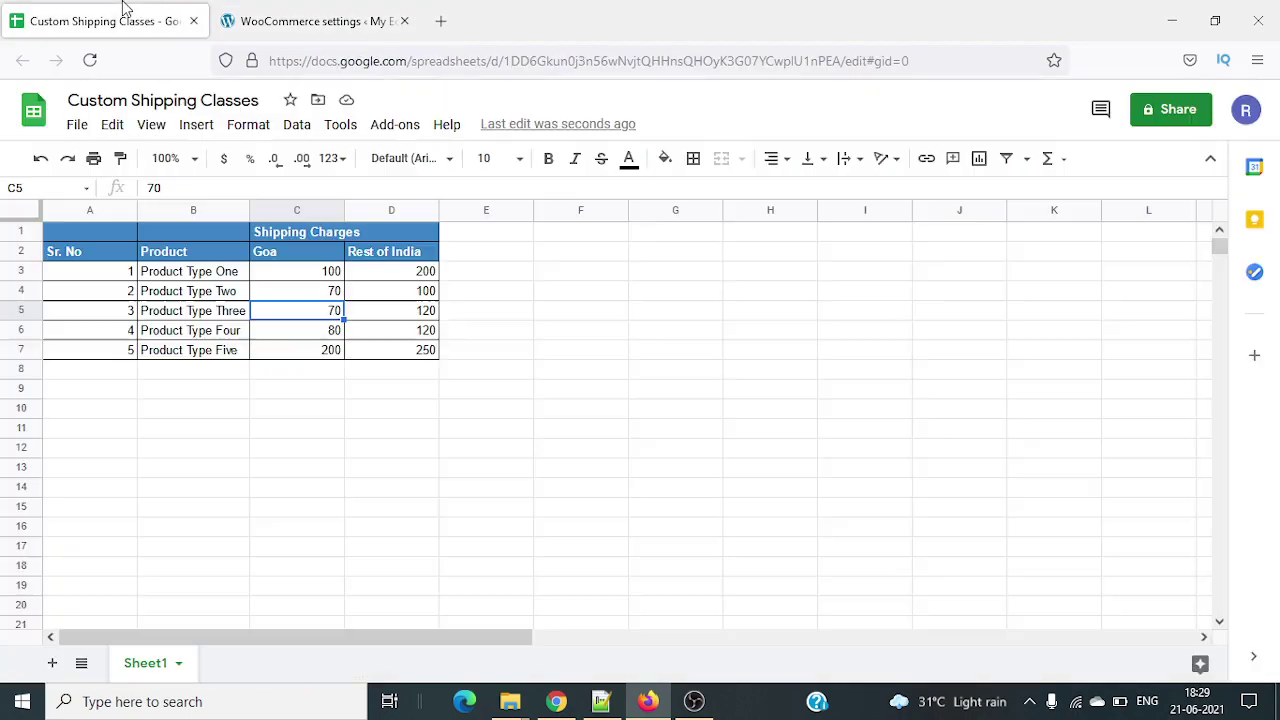
double_click(198, 274)
key(ctrl+a)
key(ctrl+c)
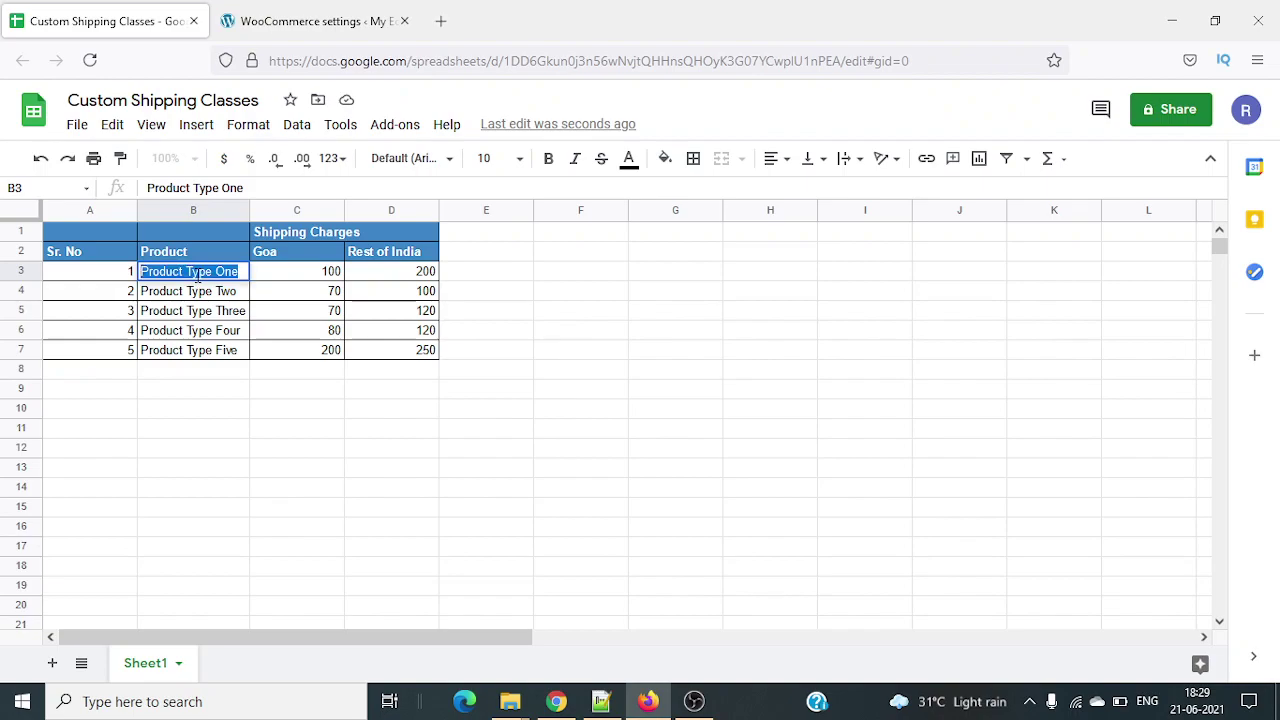
key(ctrl+Tab)
click(357, 391)
key(ctrl+v)
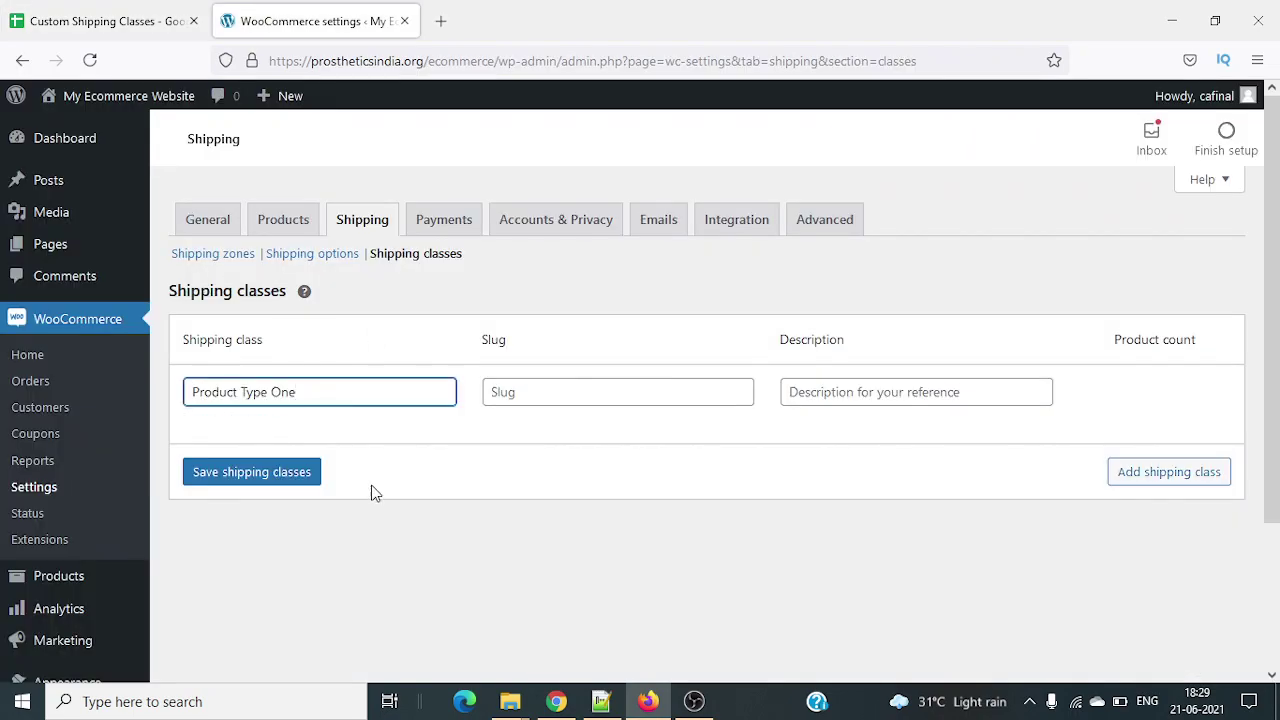
Step: Add shipping classes Product Type Two and Product Type Three
click(1143, 472)
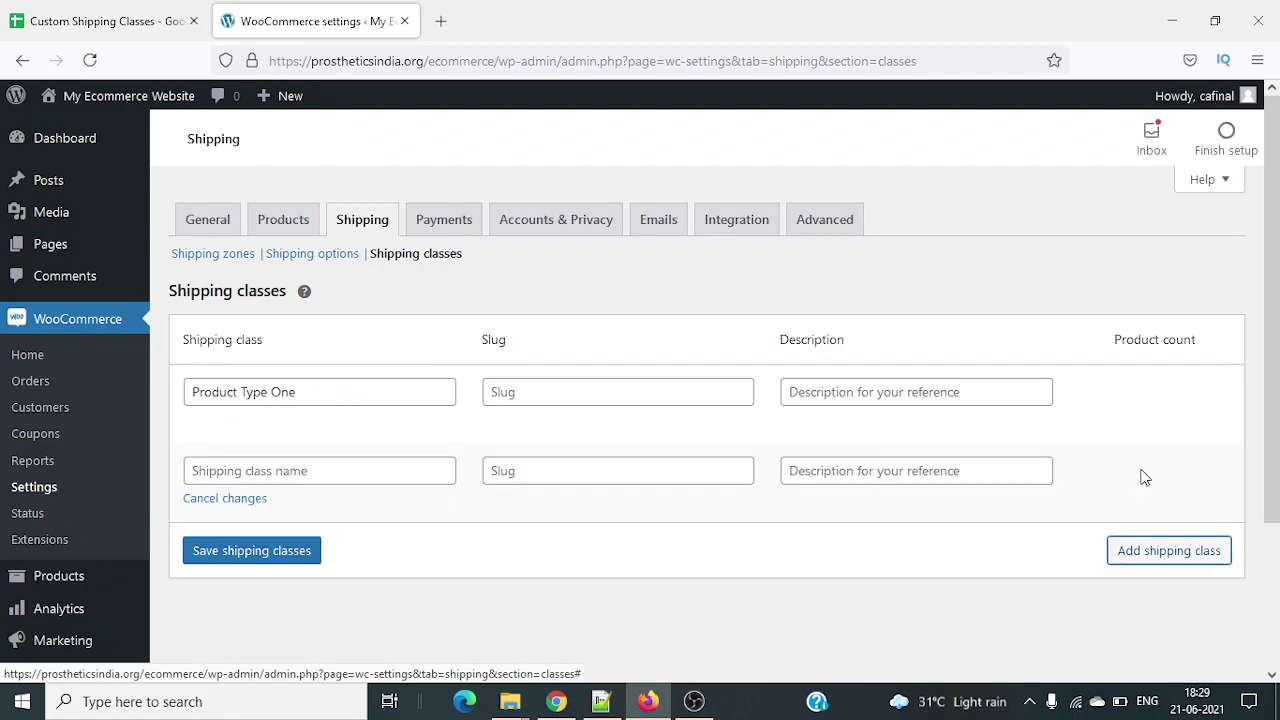
click(390, 466)
key(ctrl+v)
key(ctrl+shift+Left)
text(Two)
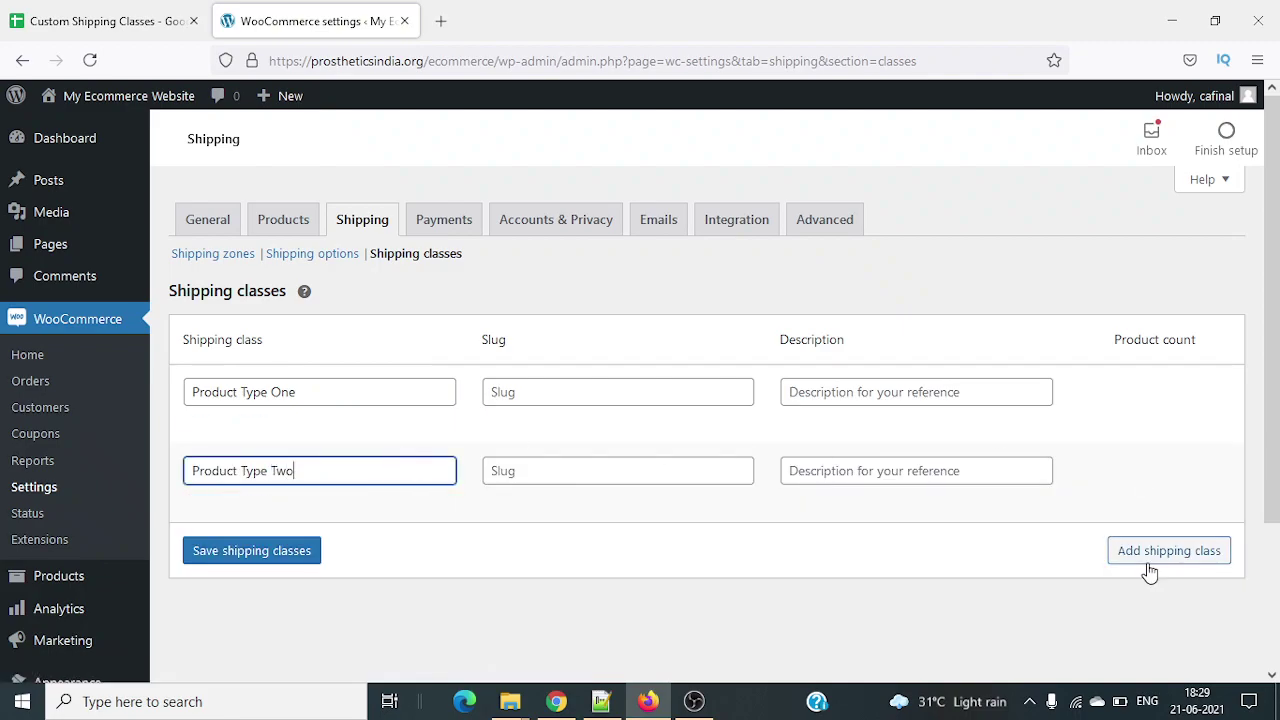
click(1151, 566)
click(329, 551)
key(ctrl+v)
key(ctrl+shift+Left)
text(h)
text(Three)
Step: Add Product Type Four and Product Type Five classes and save all five shipping classes
click(1160, 630)
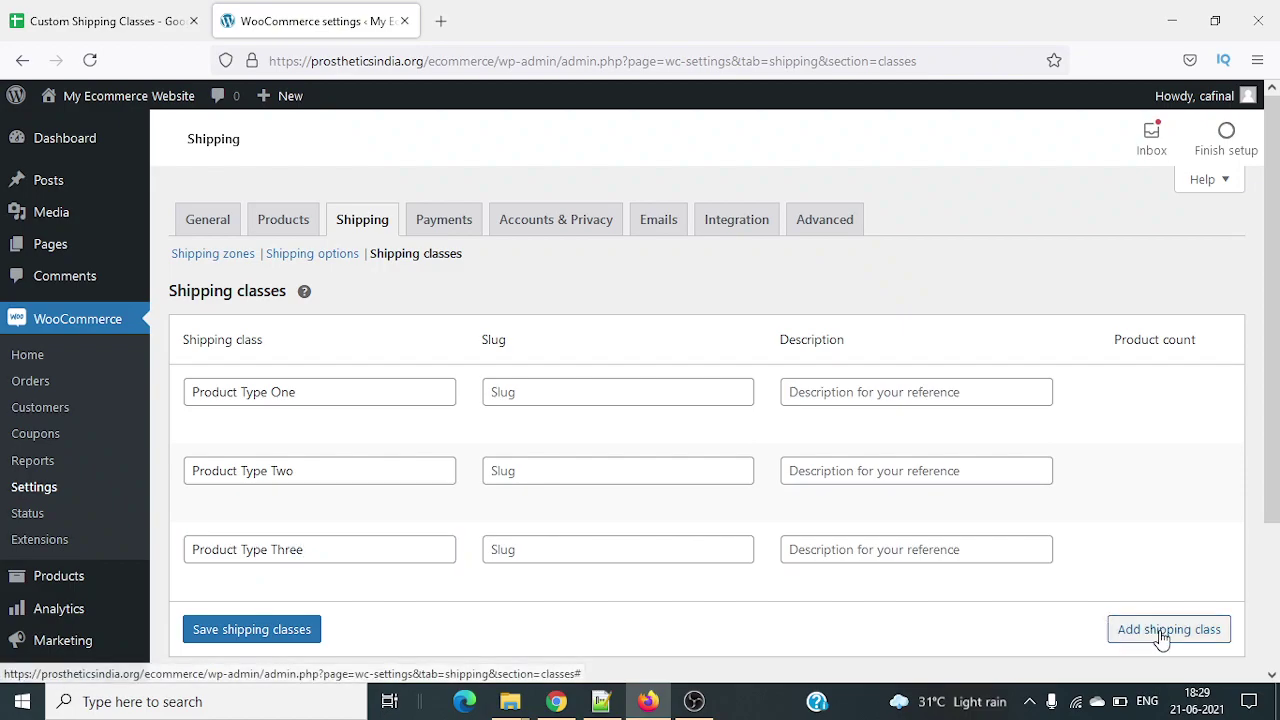
scroll(668, 586, down, 3)
click(411, 470)
key(ctrl+v)
key(ctrl+shift+Left)
text(Four)
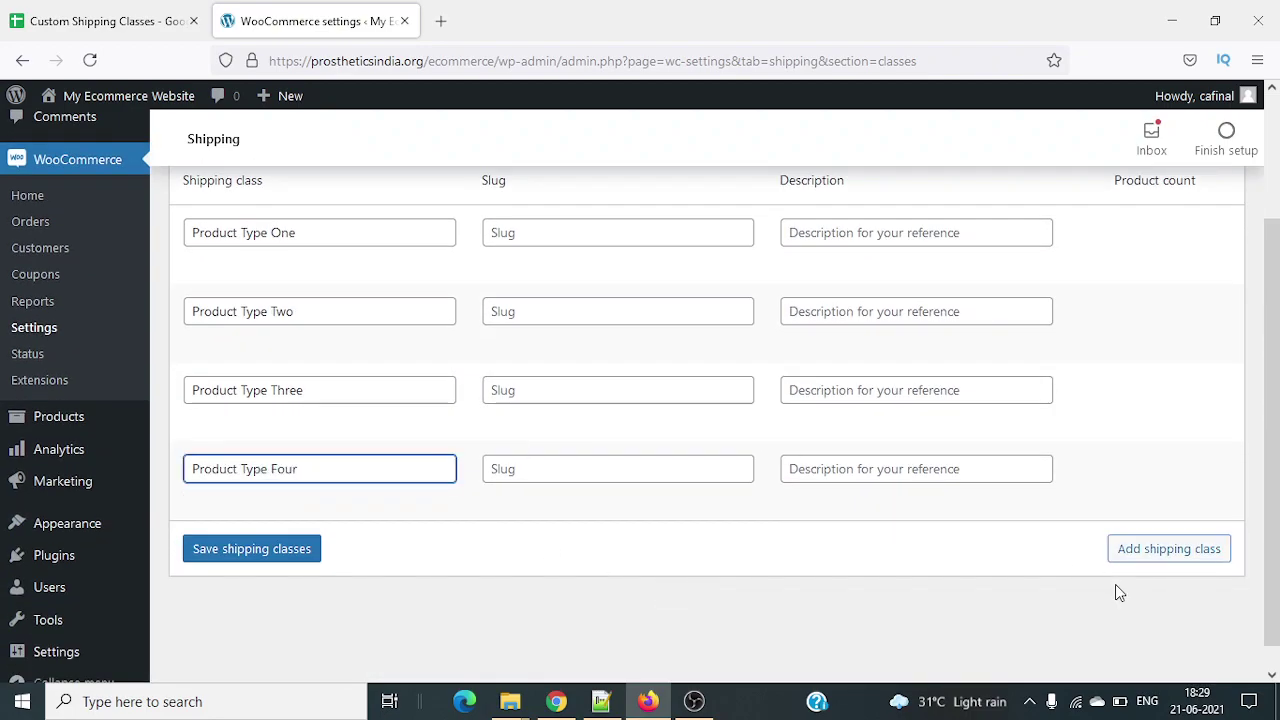
click(1157, 549)
click(349, 547)
text(Product Type Five)
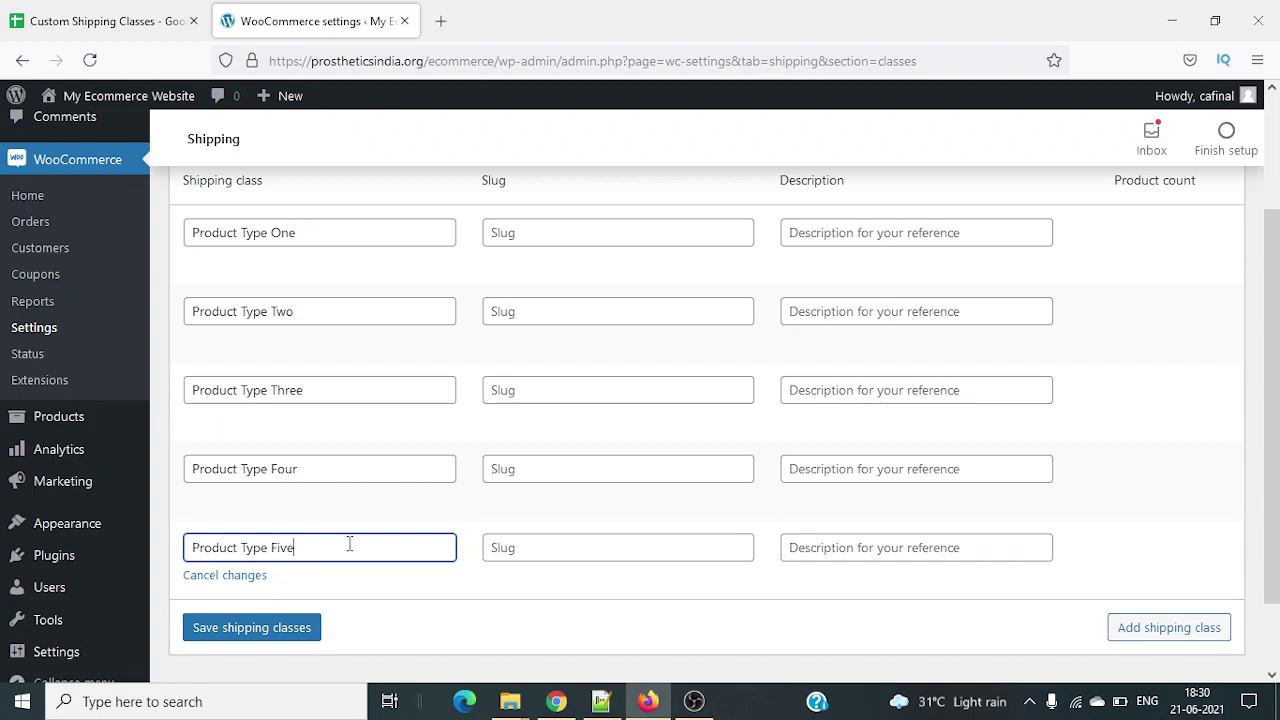
click(238, 628)
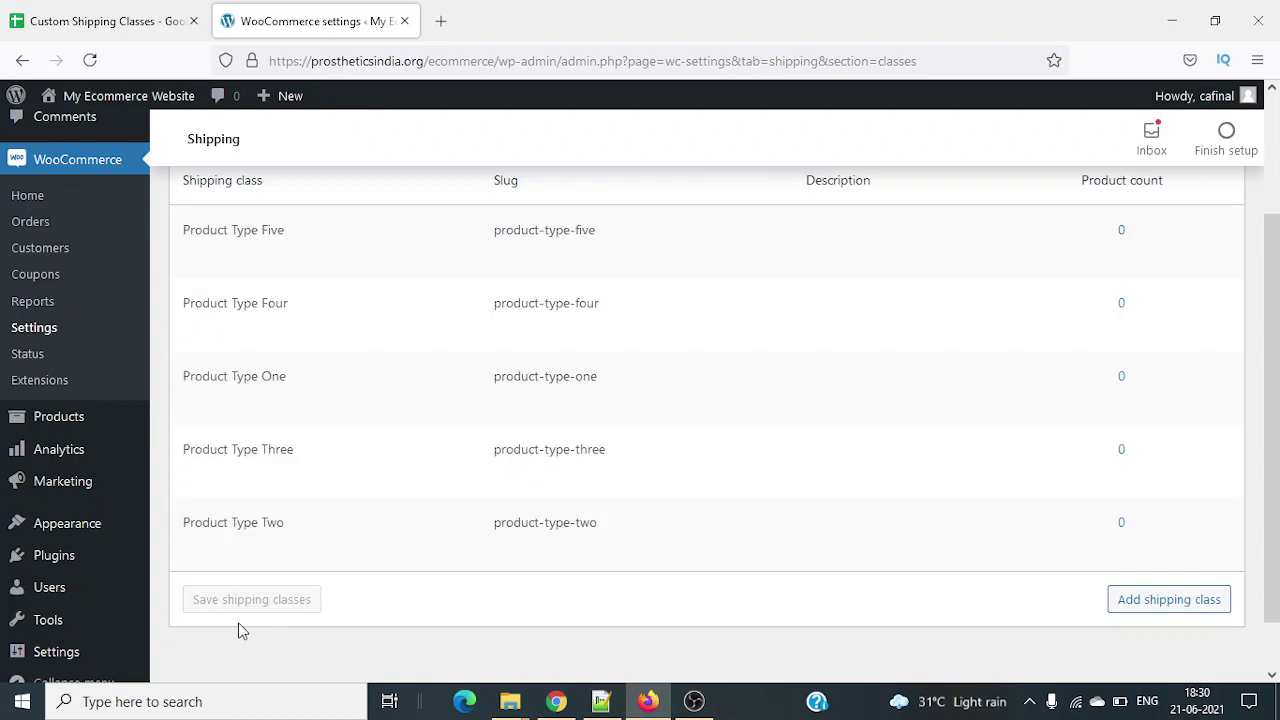
Step: Return to Shipping zones and open the Flat rate settings of the goa zone
scroll(480, 457, up, 1)
scroll(480, 457, down, 1)
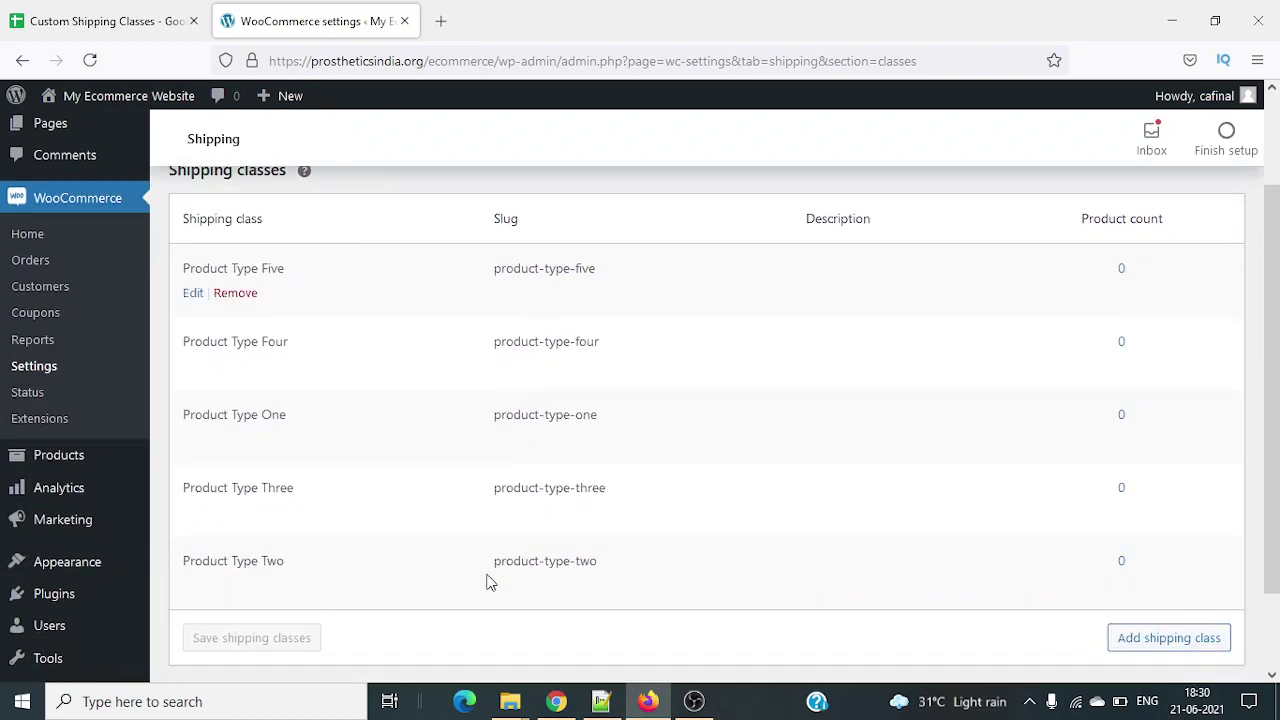
scroll(483, 471, up, 1)
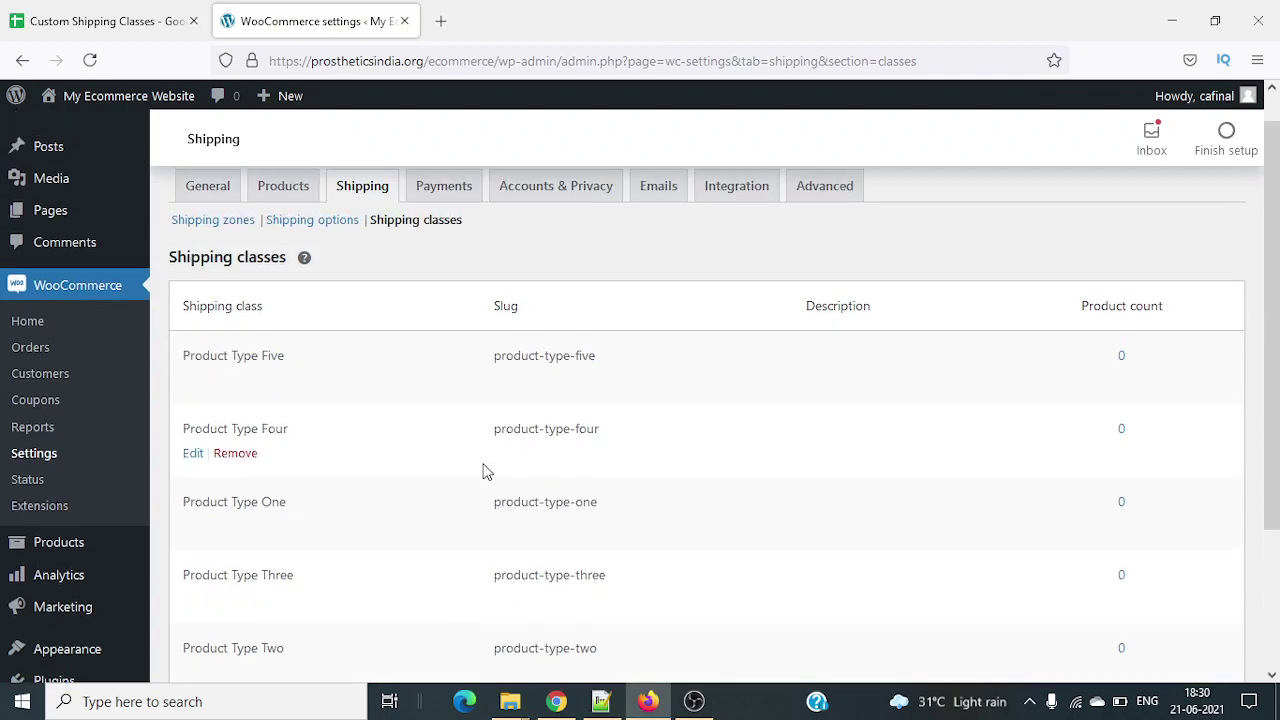
click(207, 222)
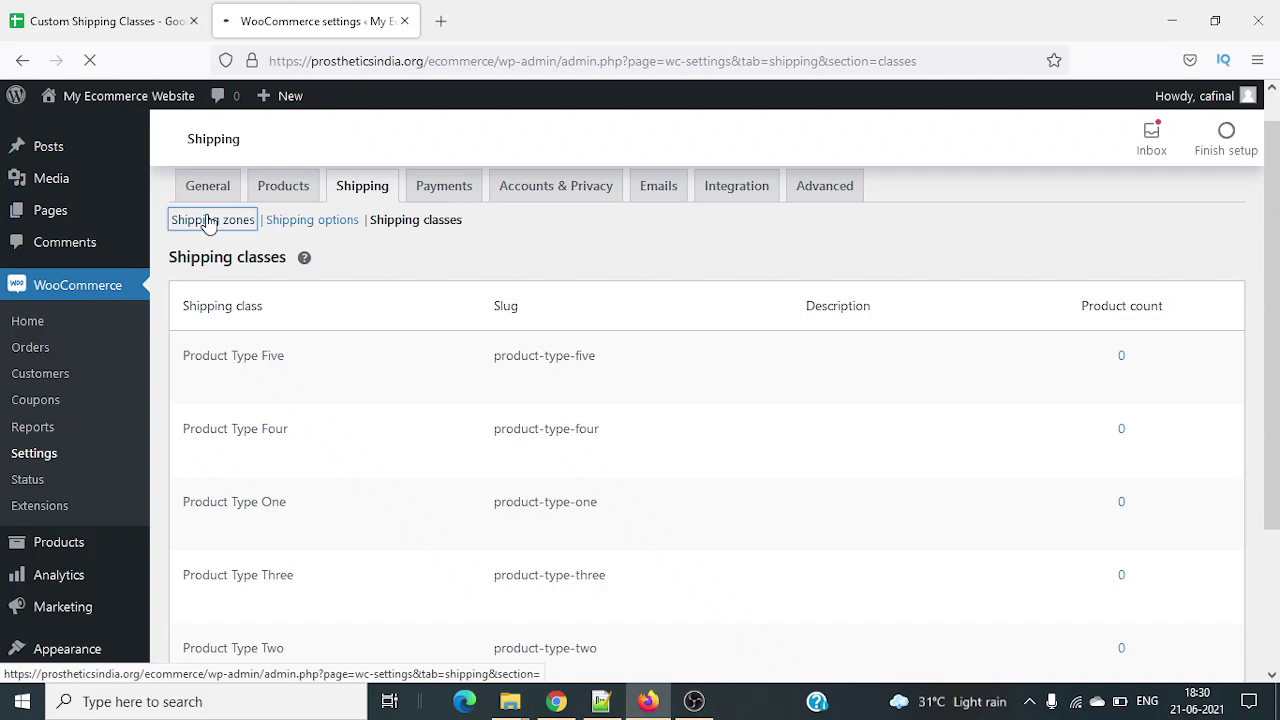
click(131, 20)
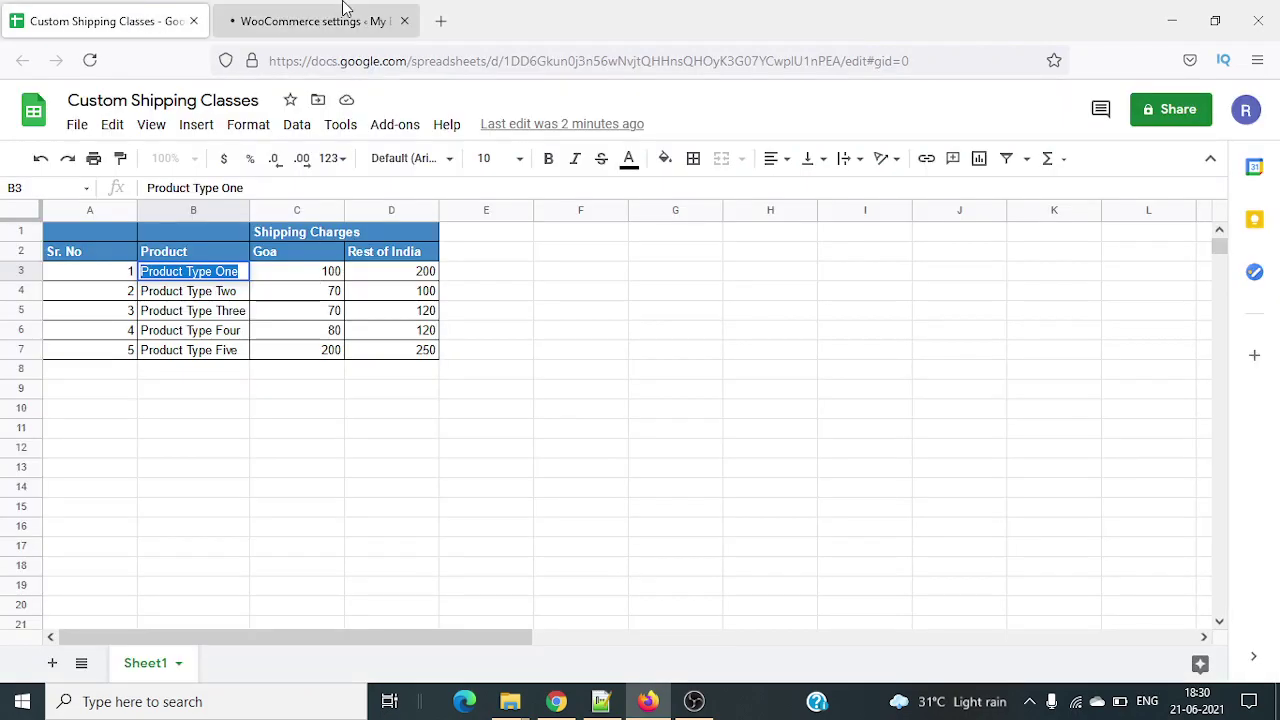
click(343, 7)
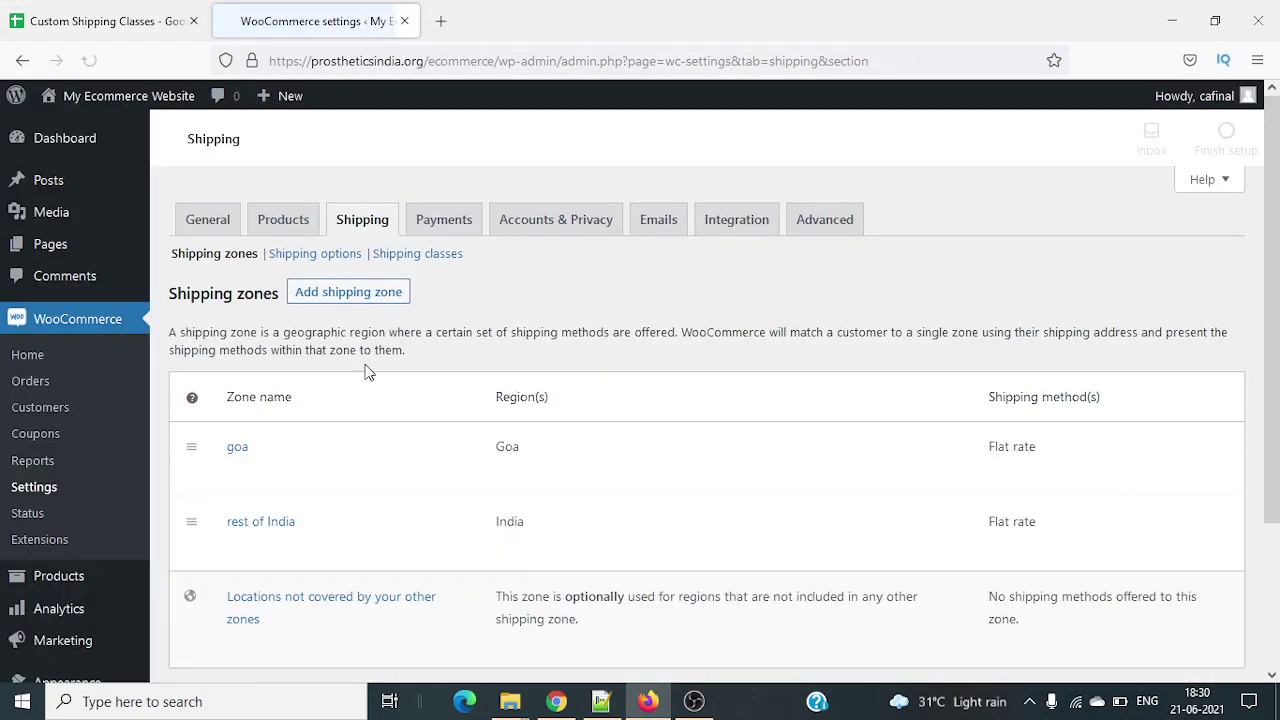
click(238, 476)
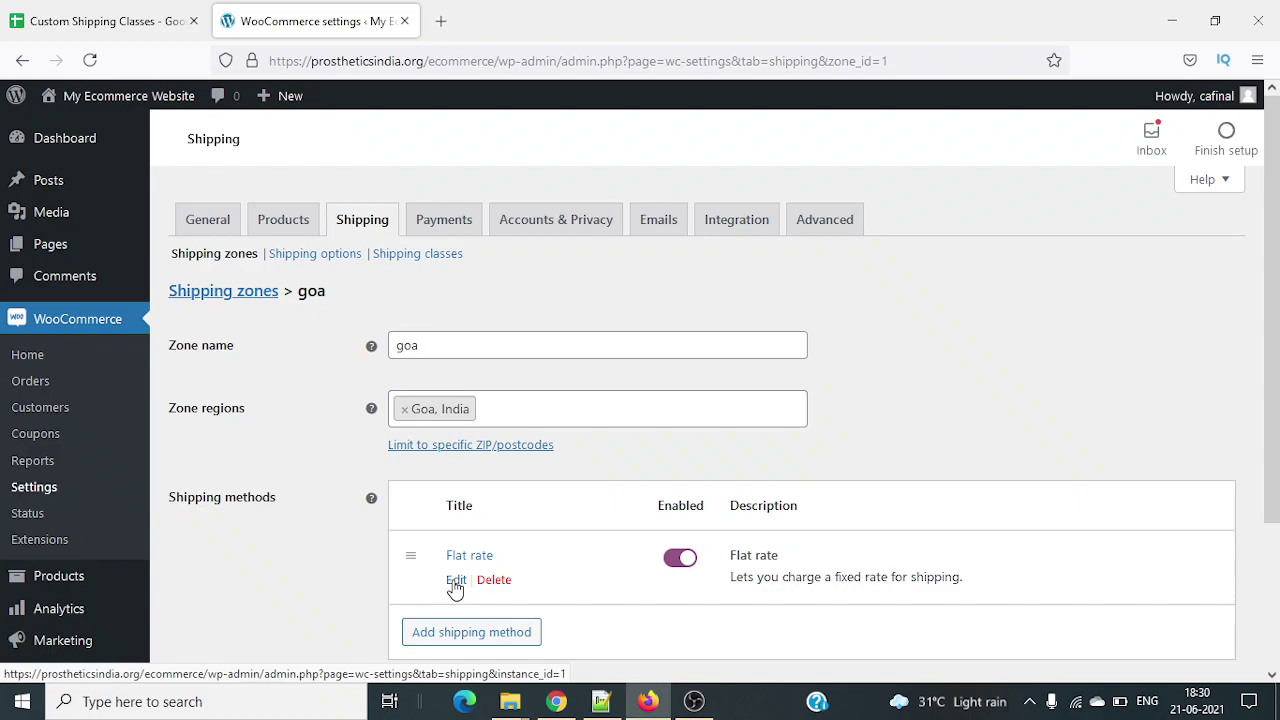
click(457, 581)
Step: Delete the goa flat rate's base cost of 100 and focus the Product Type Five class cost
double_click(518, 305)
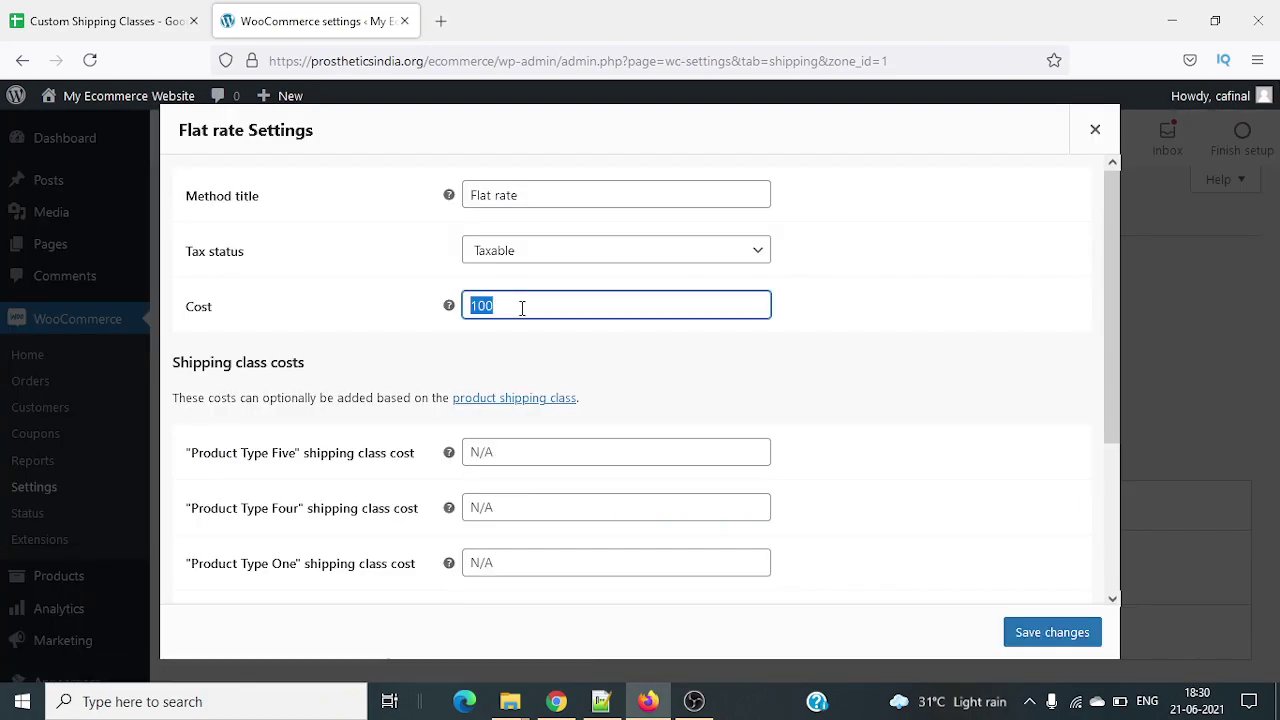
key(BackSpace)
click(866, 326)
scroll(866, 326, down, 3)
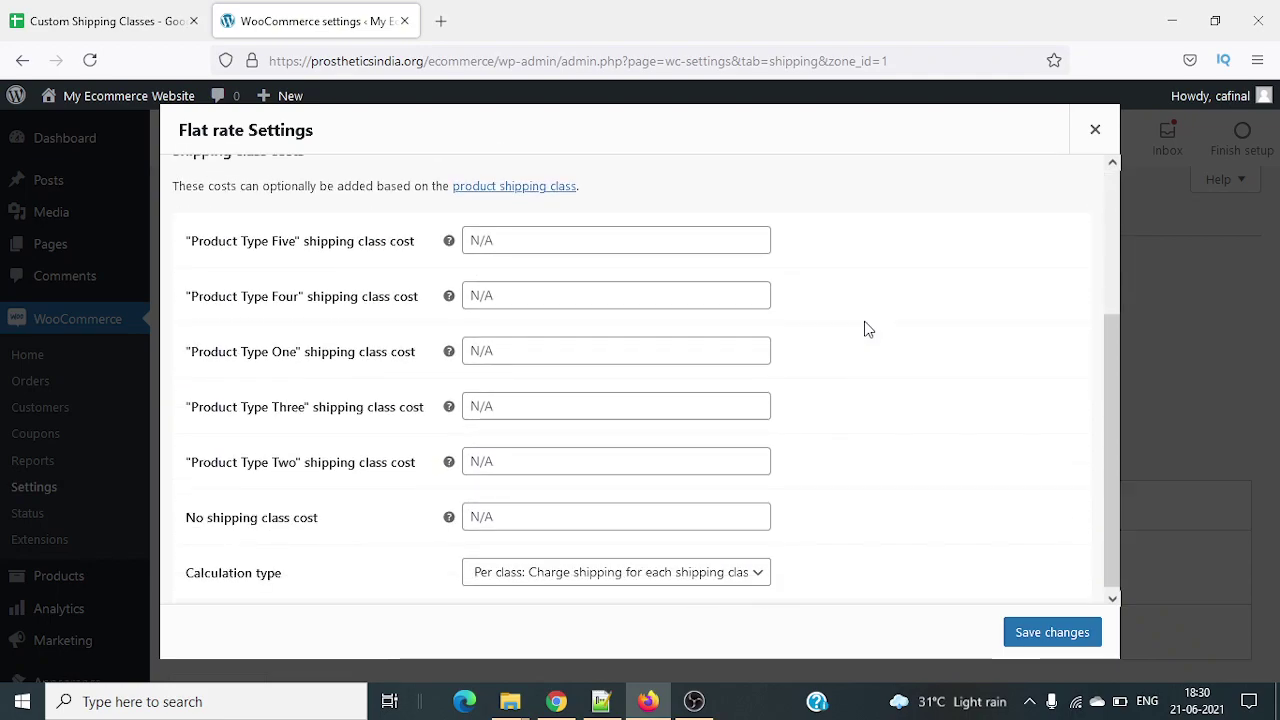
scroll(868, 330, up, 2)
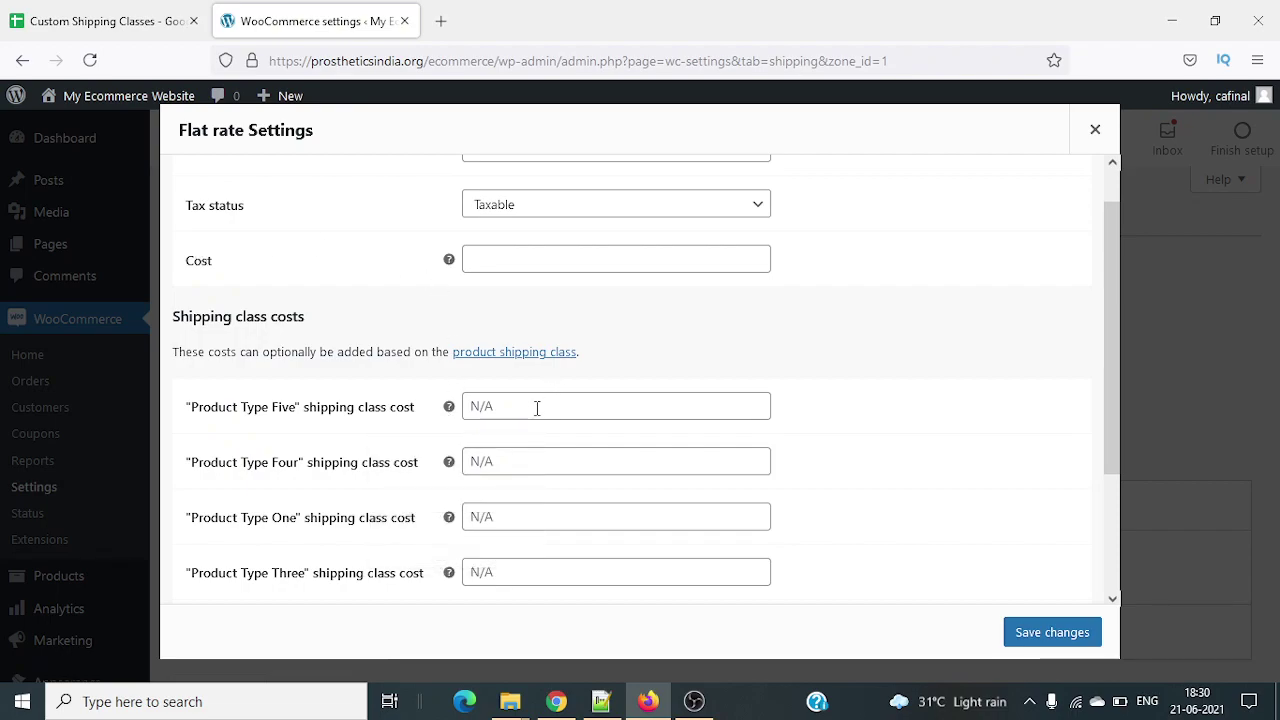
click(569, 406)
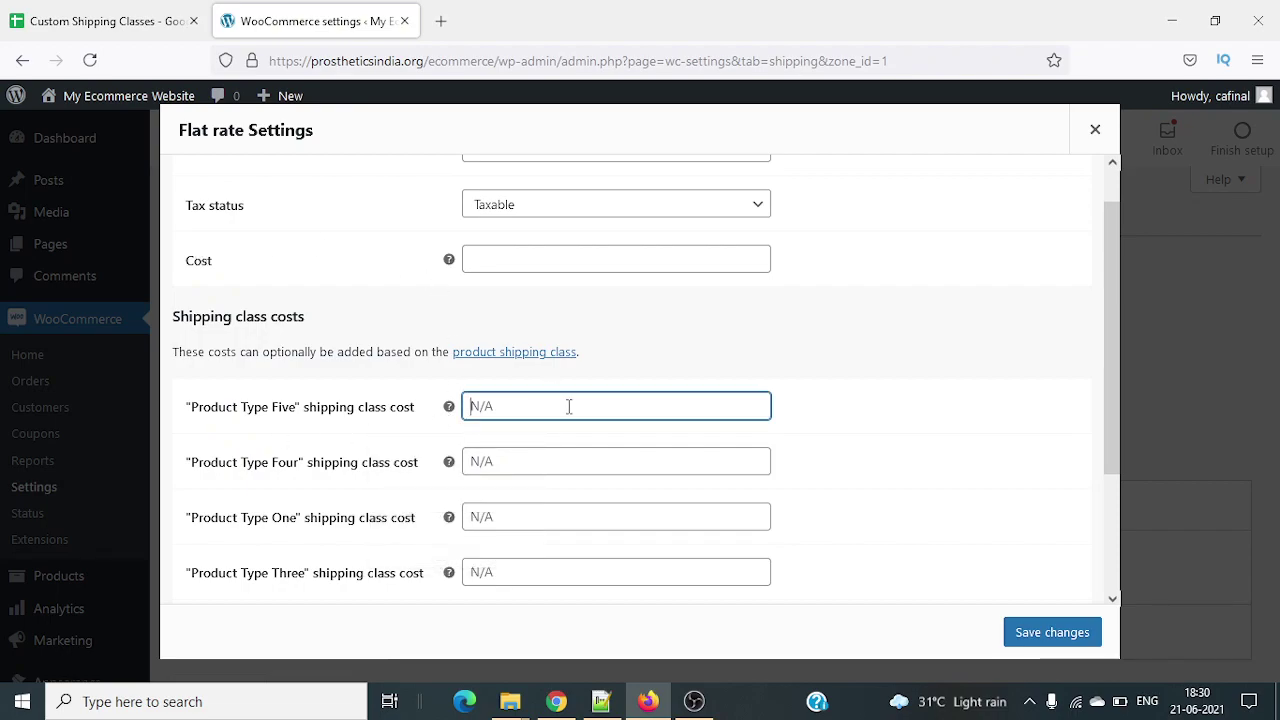
Step: Set the Product Type Five class cost to 200, taken from the sheet's Goa column
key(ctrl+Tab)
key(Right)
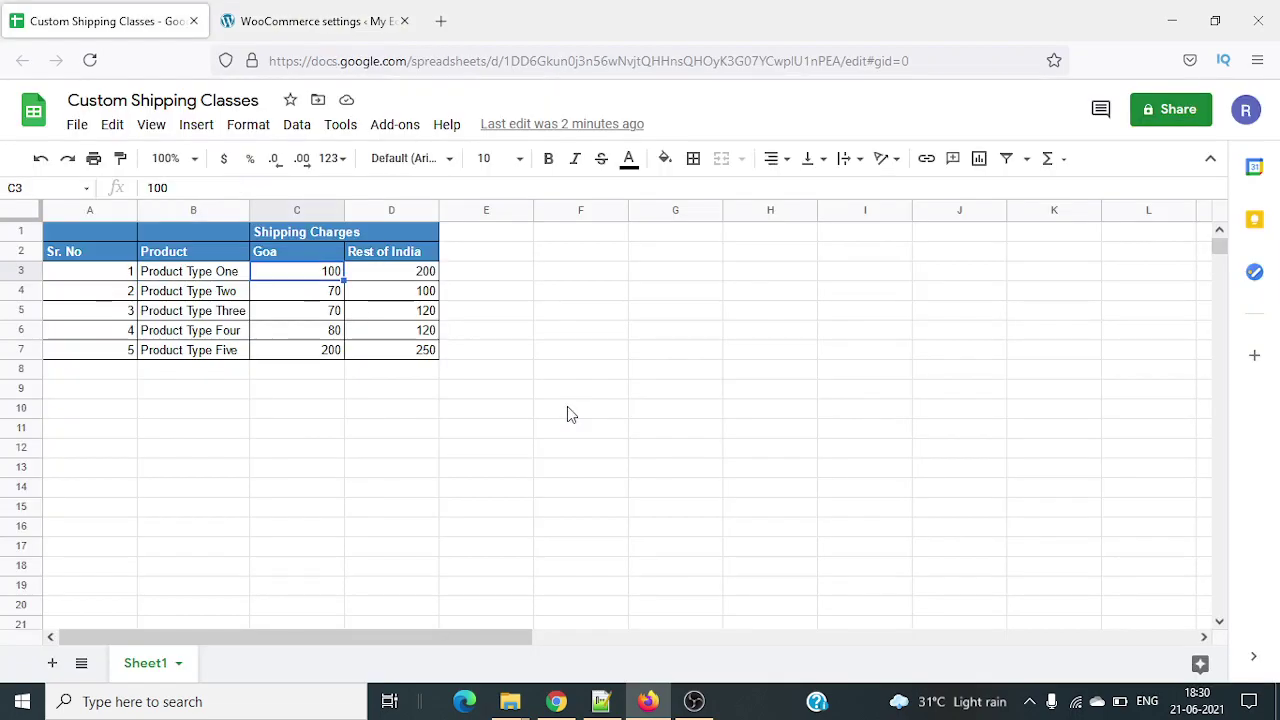
key(Down)
key(Down)
key(Down)
key(Down)
key(Return)
key(ctrl+a)
key(ctrl+c)
key(alt+Tab)
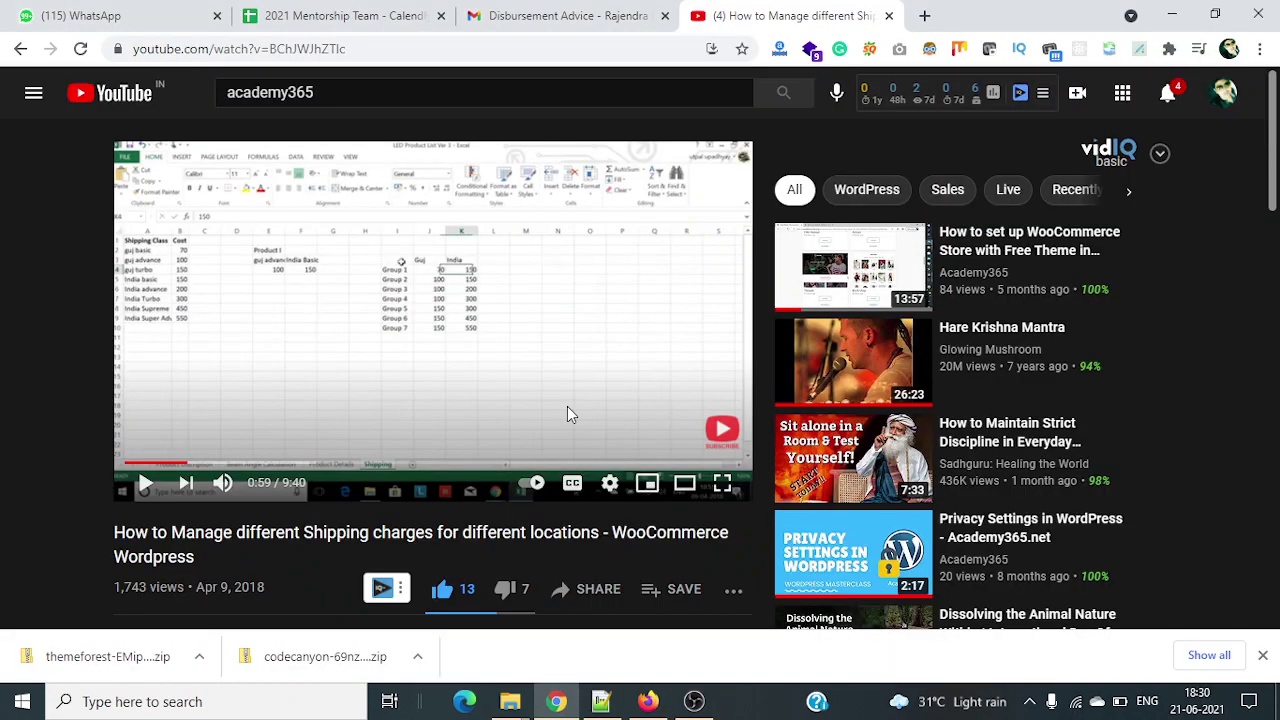
key(alt+Tab)
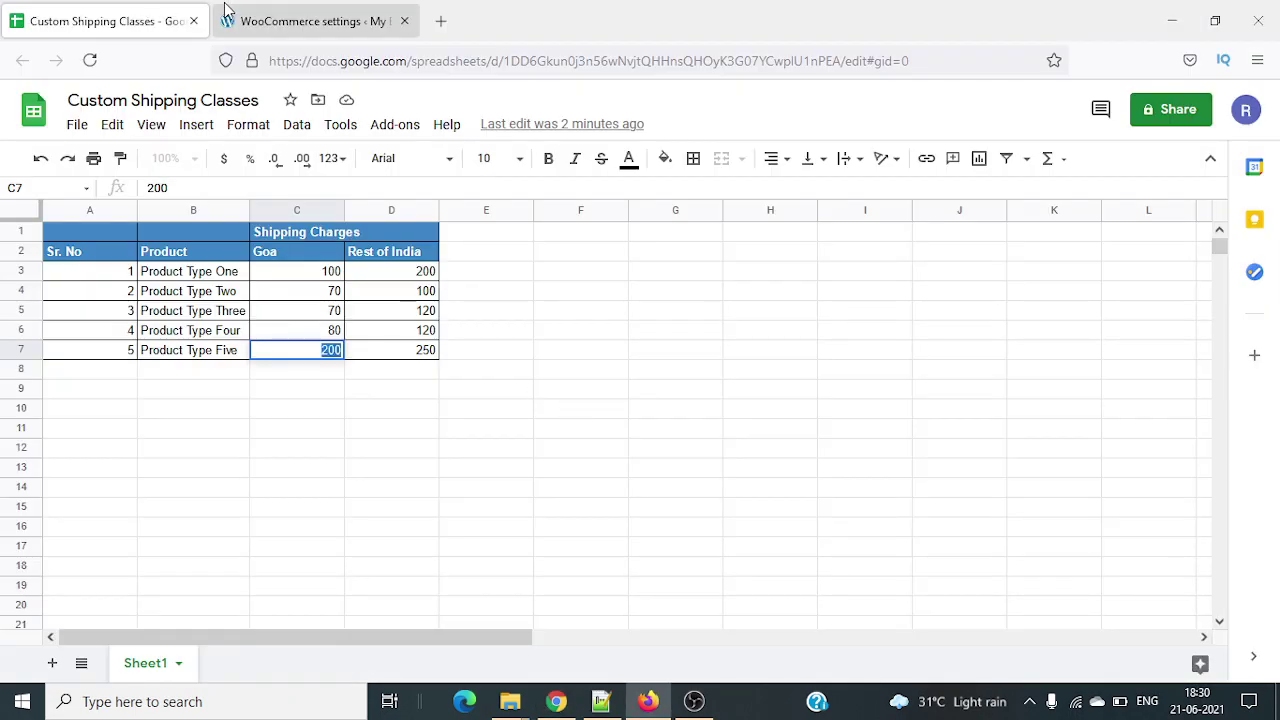
click(228, 12)
key(ctrl+v)
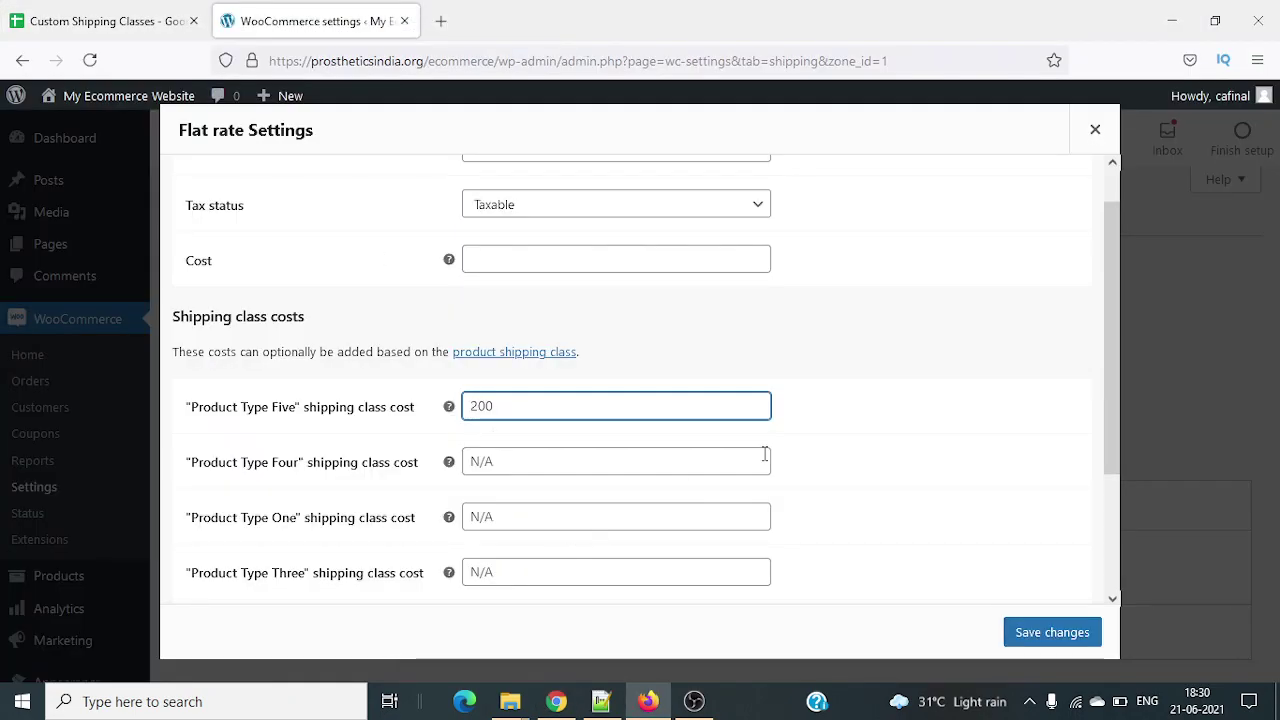
Step: Set the Product Type Four class cost to 80 and Product Type One to 100
key(ctrl+Tab)
click(329, 331)
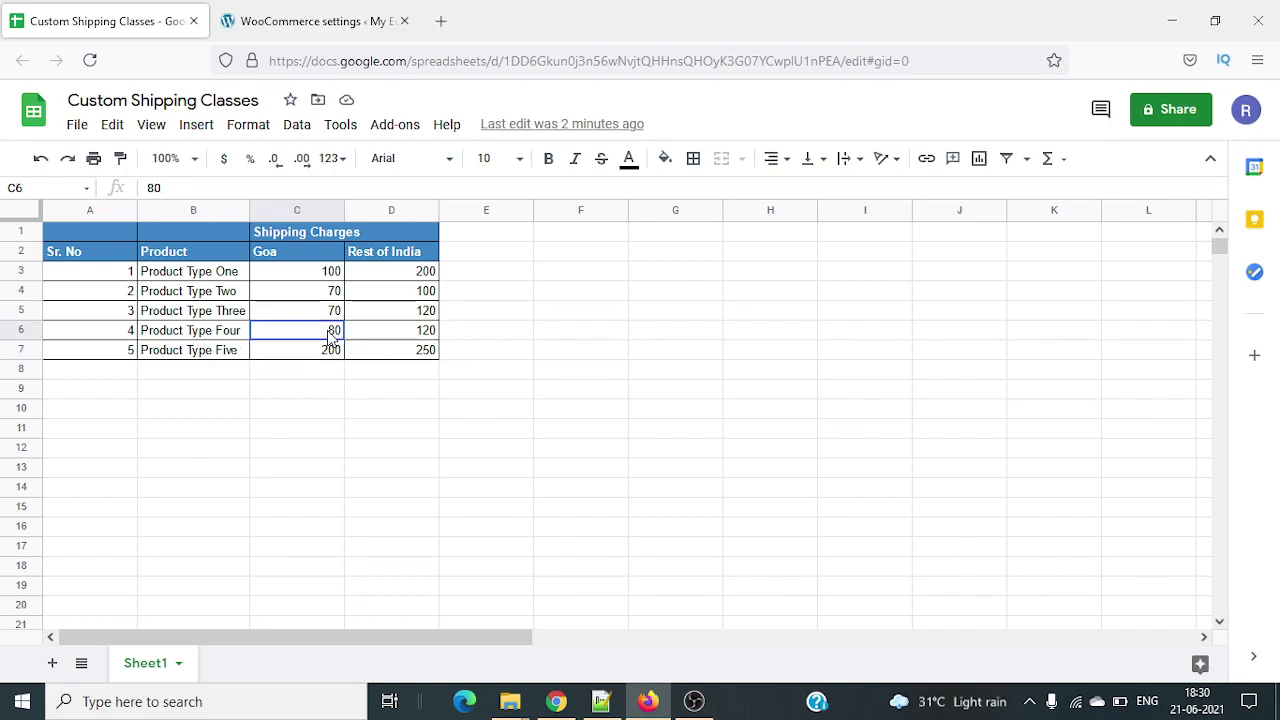
key(ctrl+c)
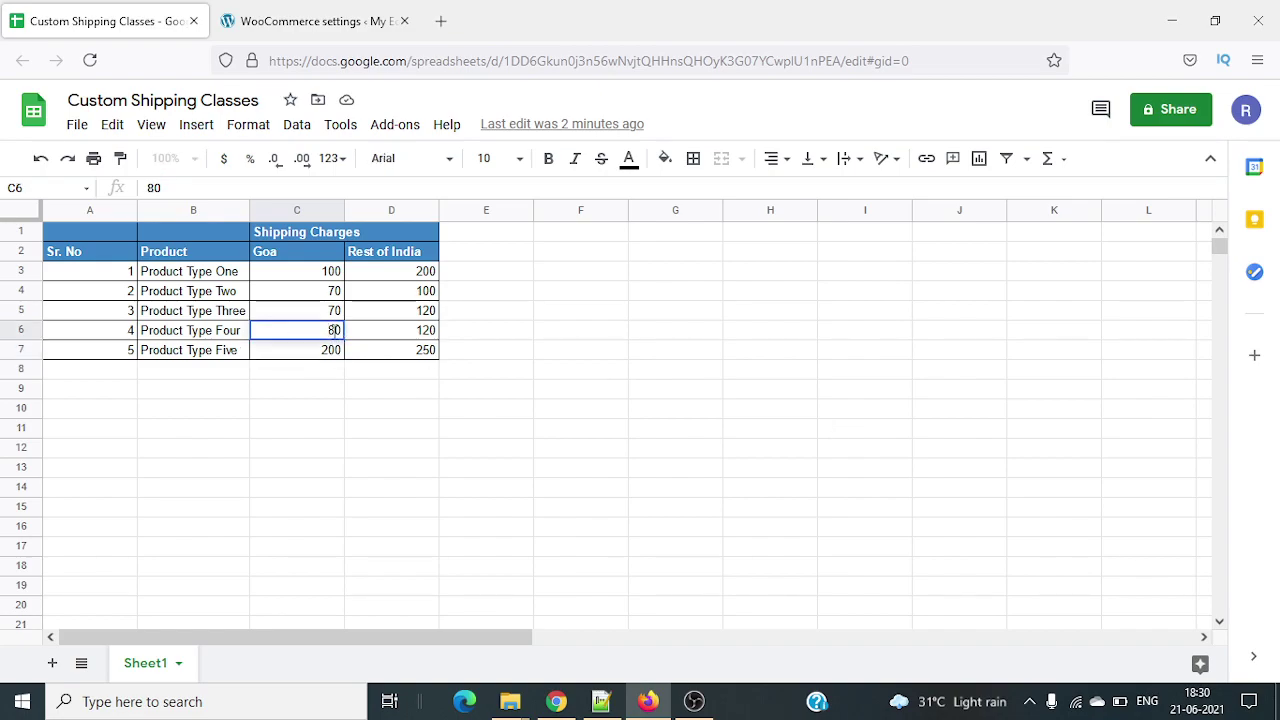
key(ctrl+Tab)
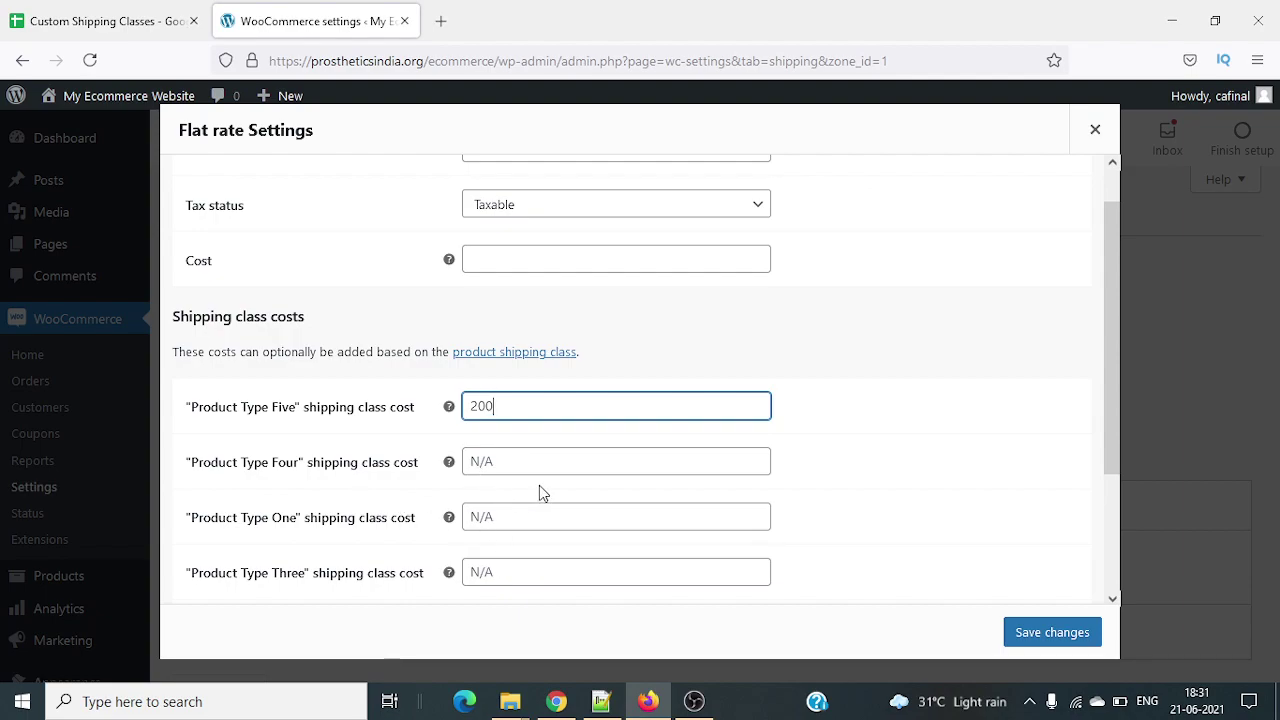
click(523, 471)
key(ctrl+v)
key(Tab)
key(Tab)
key(shift+Tab)
key(ctrl+Tab)
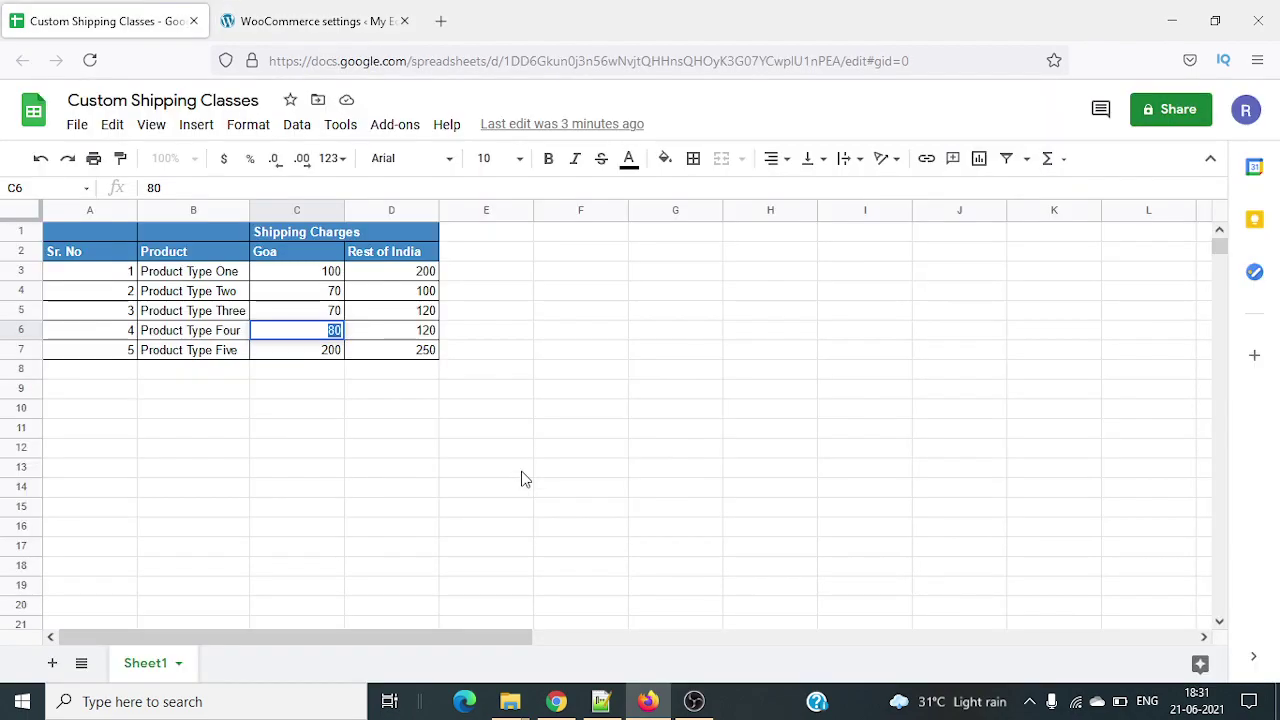
key(ctrl+Tab)
text(100)
key(Tab)
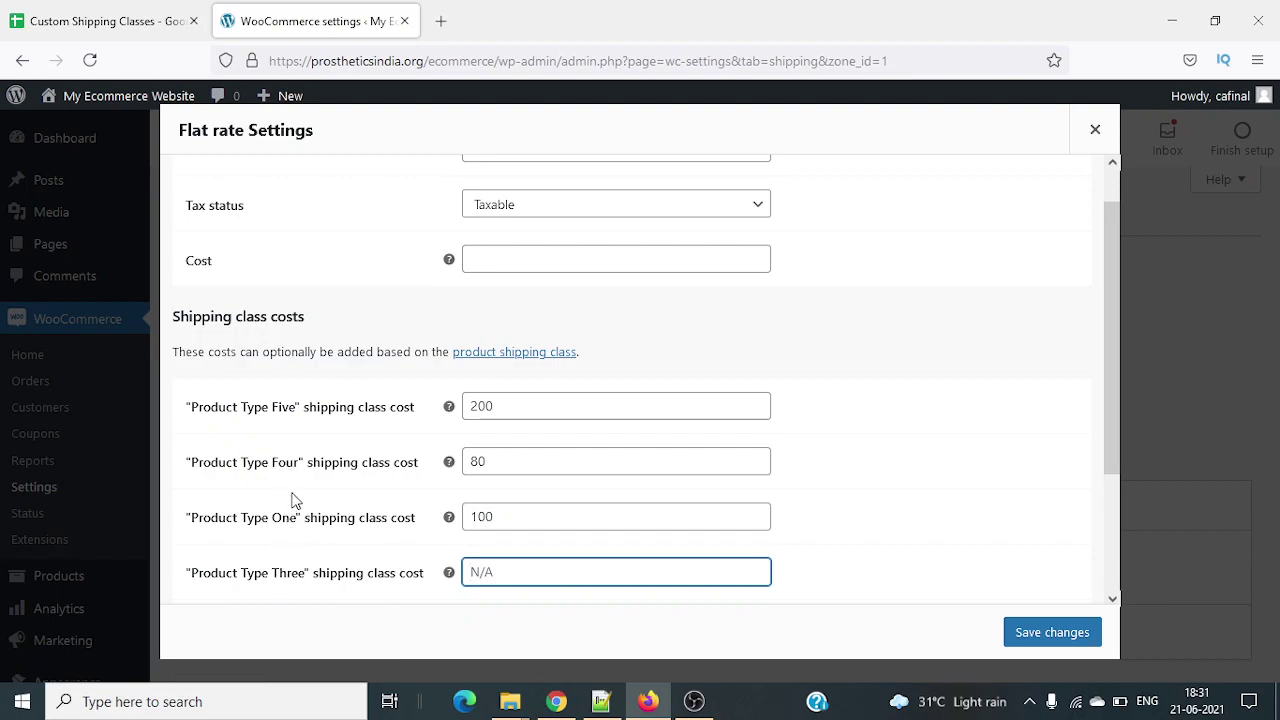
Step: Enter 70 as the Goa flat-rate cost for Product Type Three and Product Type Two
key(ctrl+Tab)
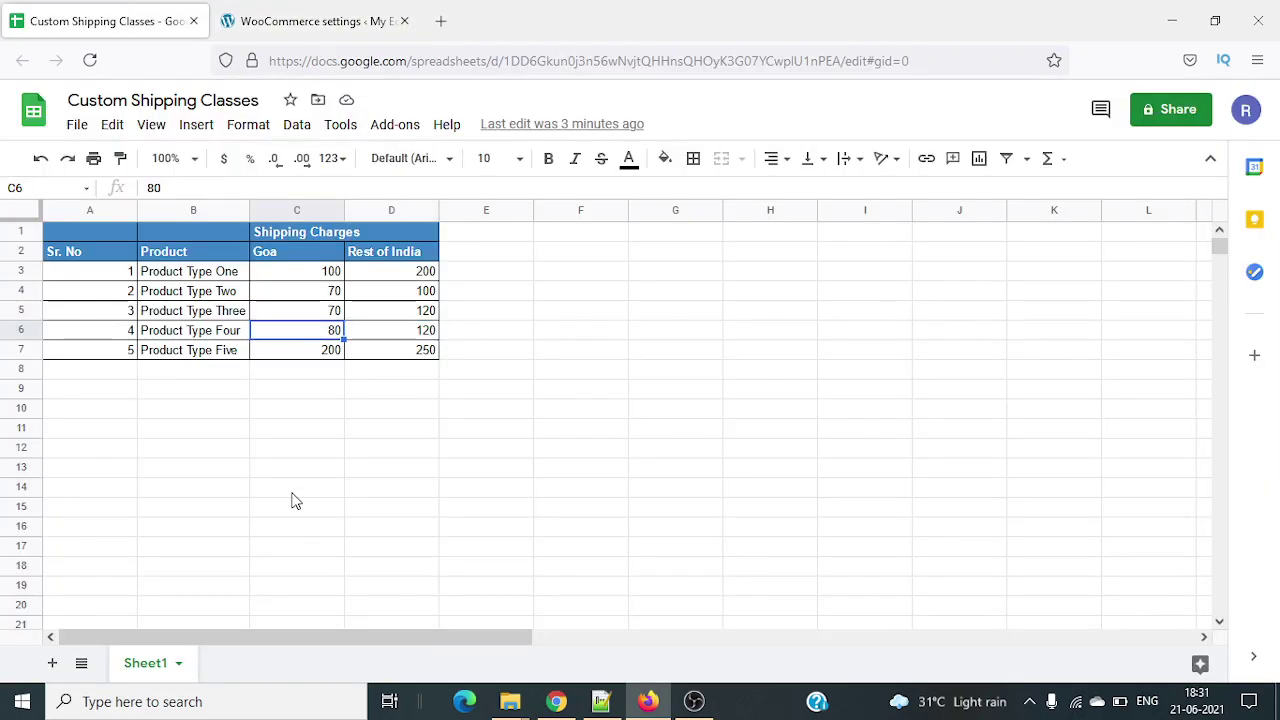
key(ctrl+Tab)
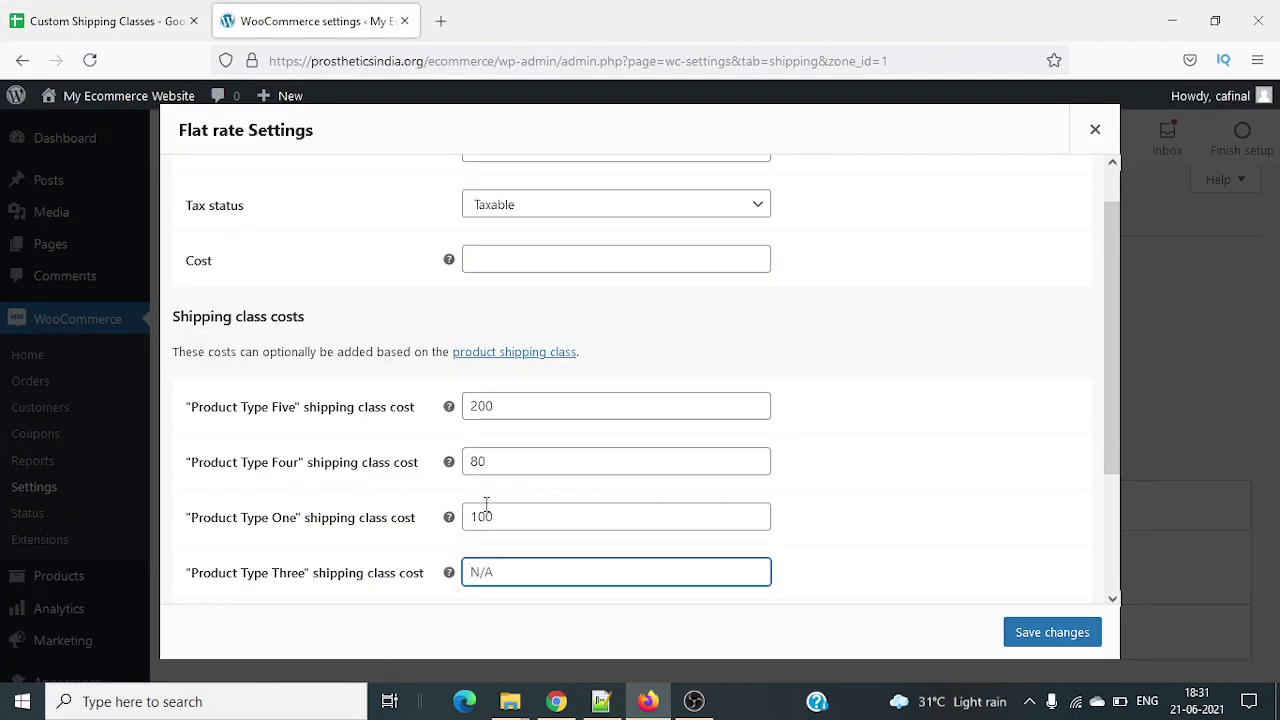
scroll(486, 569, down, 3)
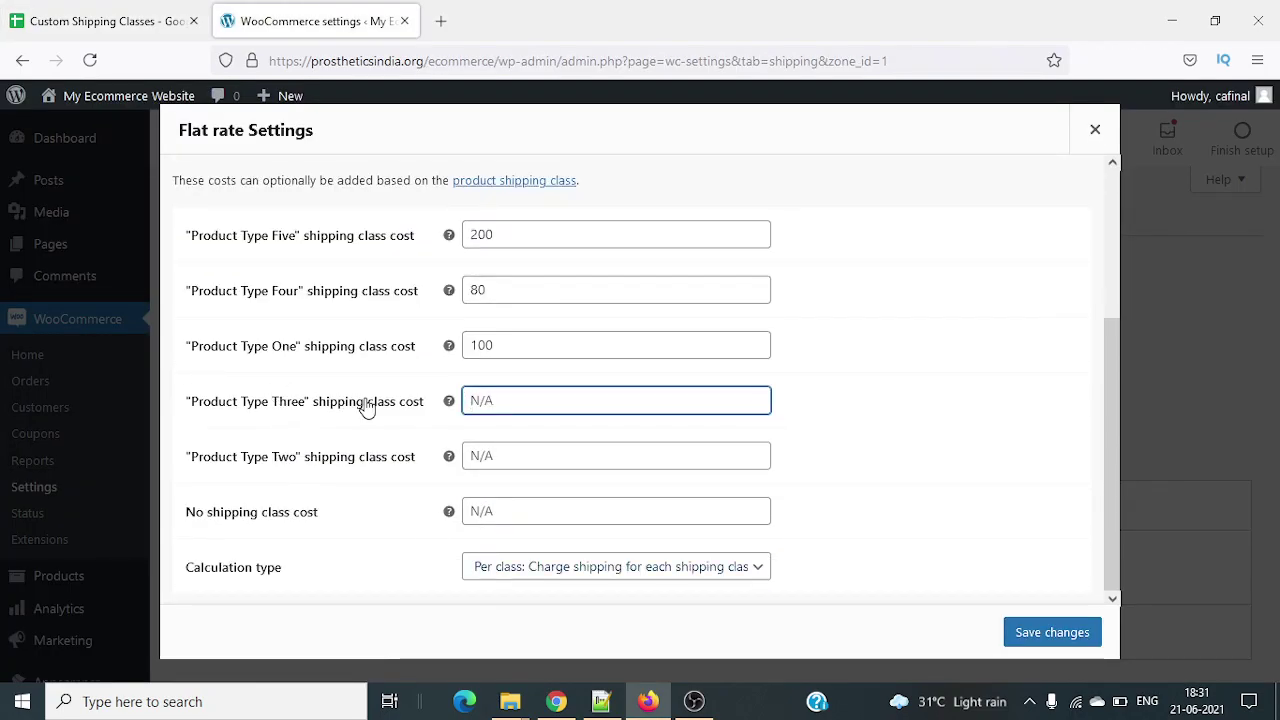
key(ctrl+Tab)
key(ctrl+Tab)
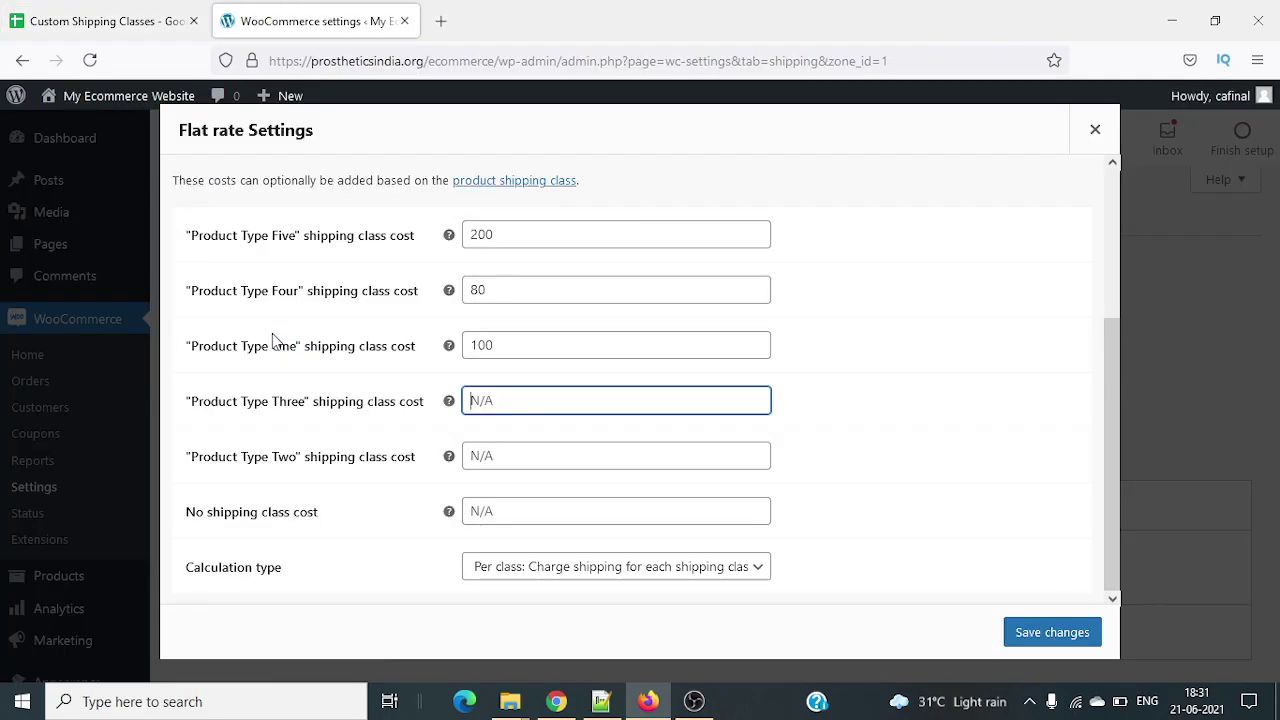
text(70)
key(Tab)
text(70)
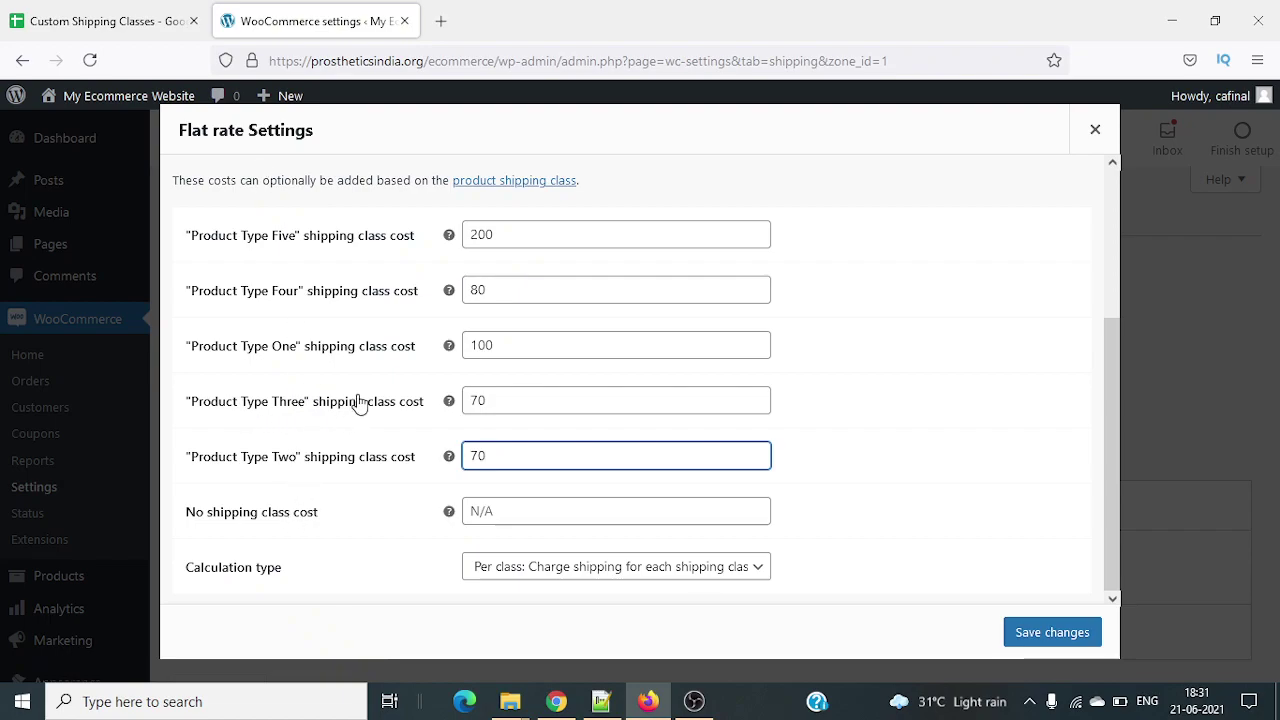
Step: Verify the Product Type Two and Three charges in the sheet, then commit the Product Type Two cost
click(140, 30)
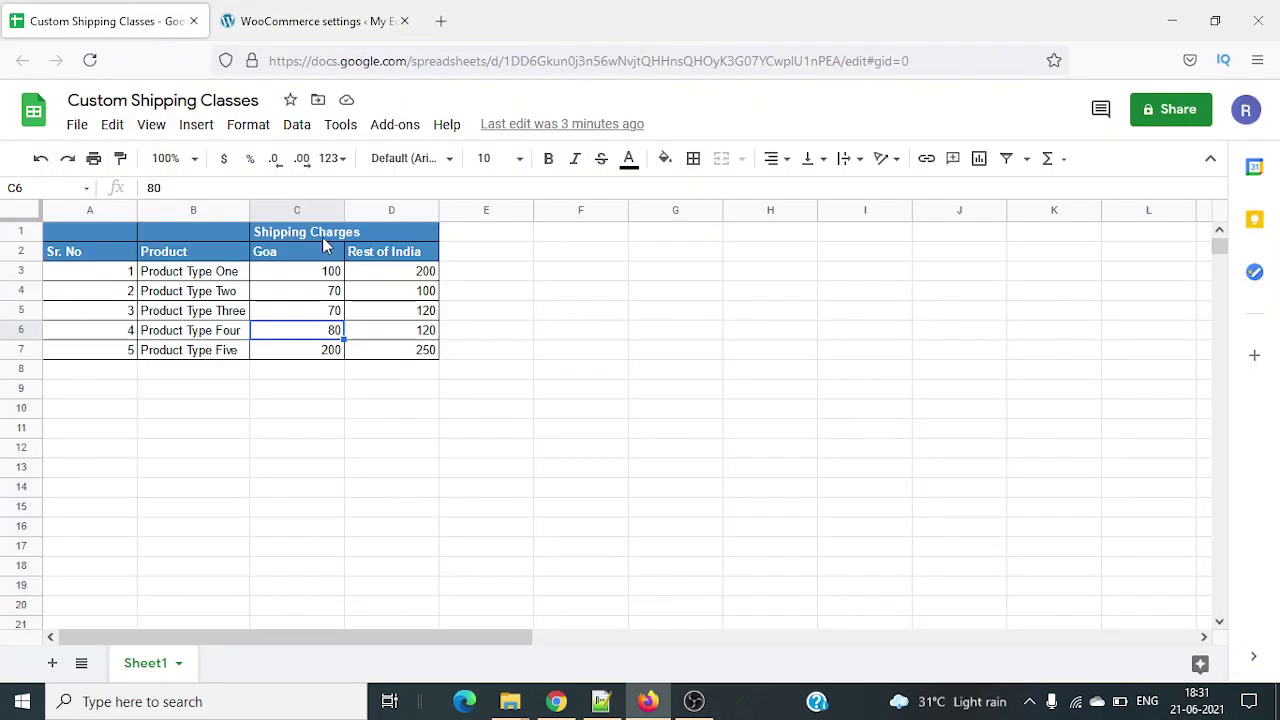
click(333, 311)
key(Left)
key(Right)
key(Right)
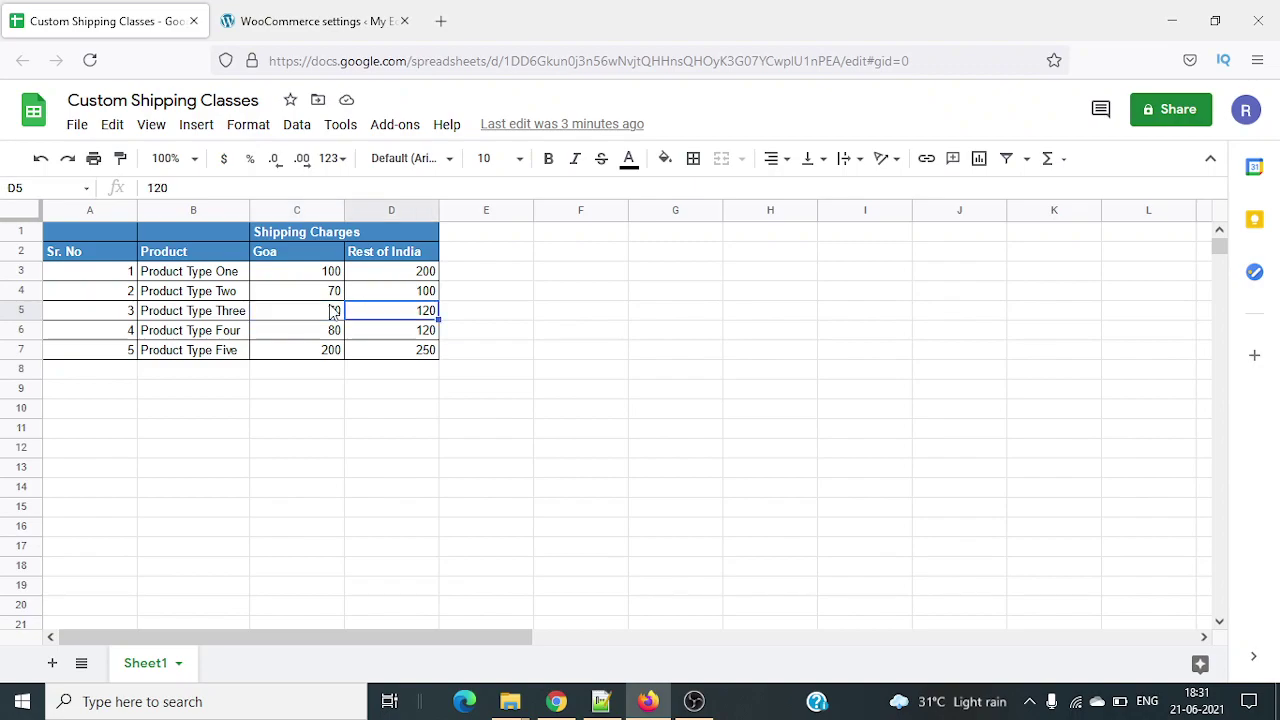
key(Left)
key(Left)
key(Right)
key(Right)
key(Left)
key(Up)
key(Left)
key(Right)
key(Right)
key(Left)
key(Left)
key(Right)
key(Right)
key(Right)
key(Left)
key(Down)
key(Up)
key(Down)
key(Up)
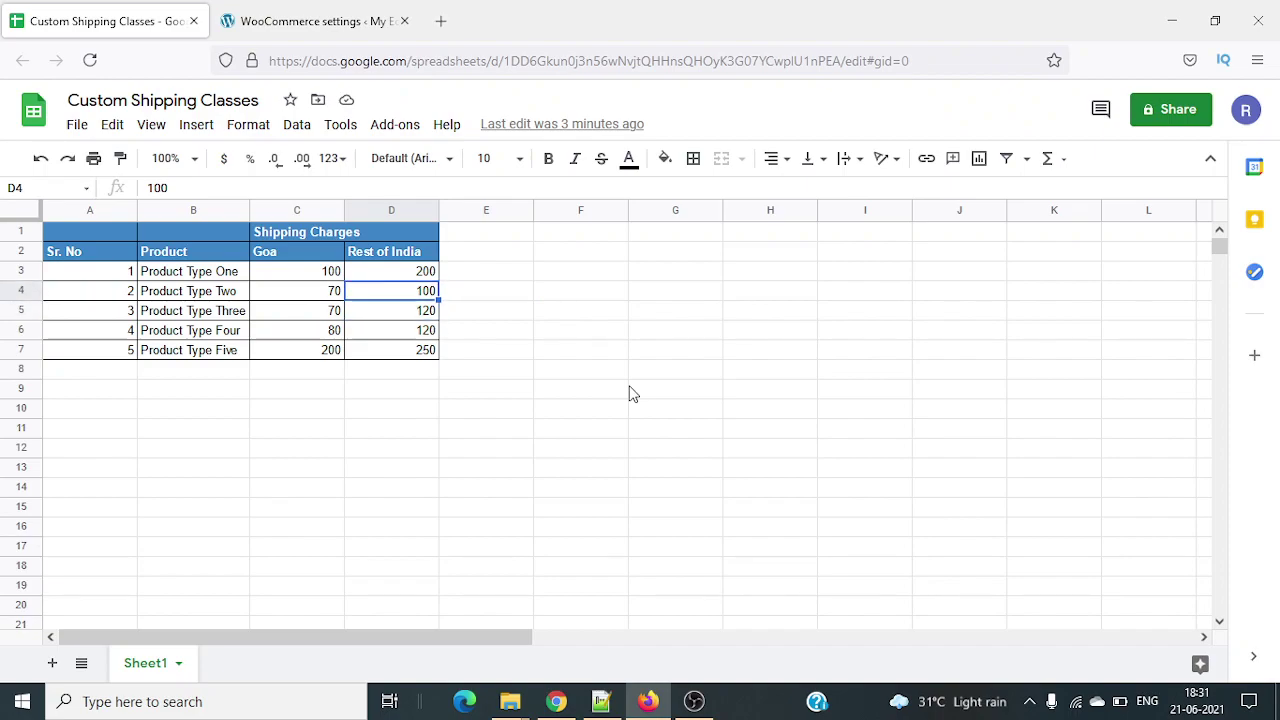
key(Left)
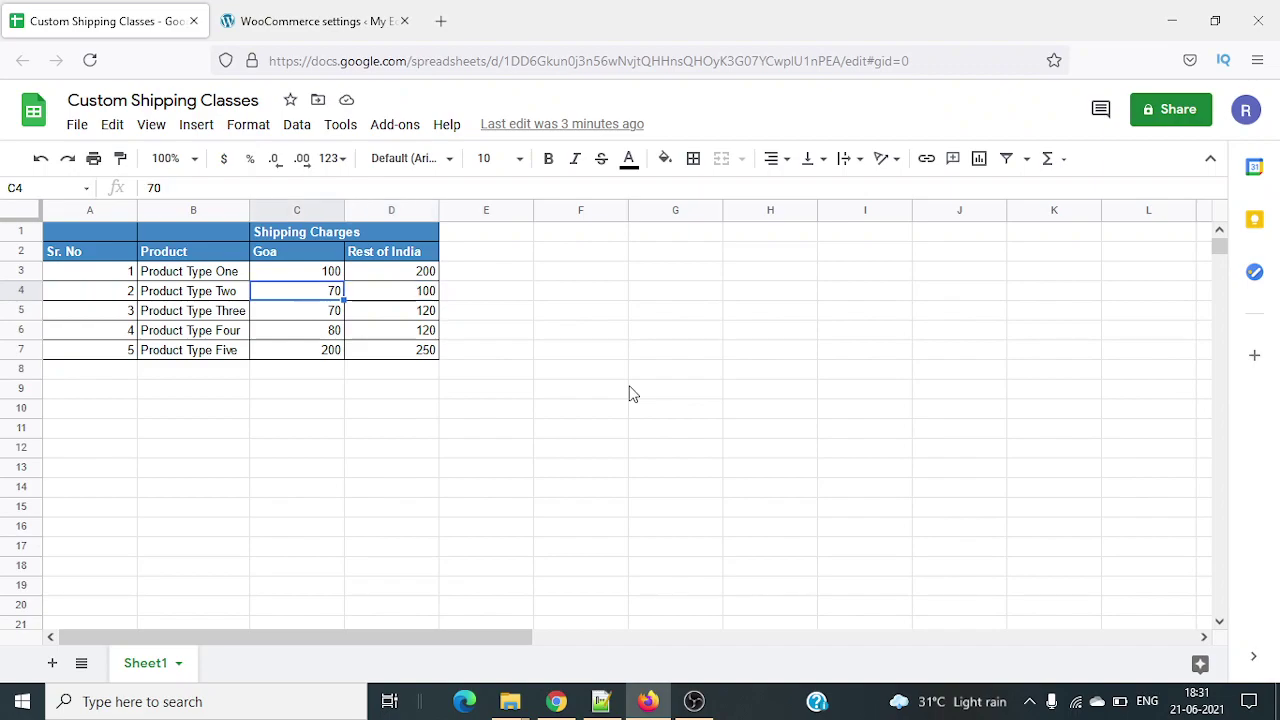
key(Left)
key(Down)
key(Up)
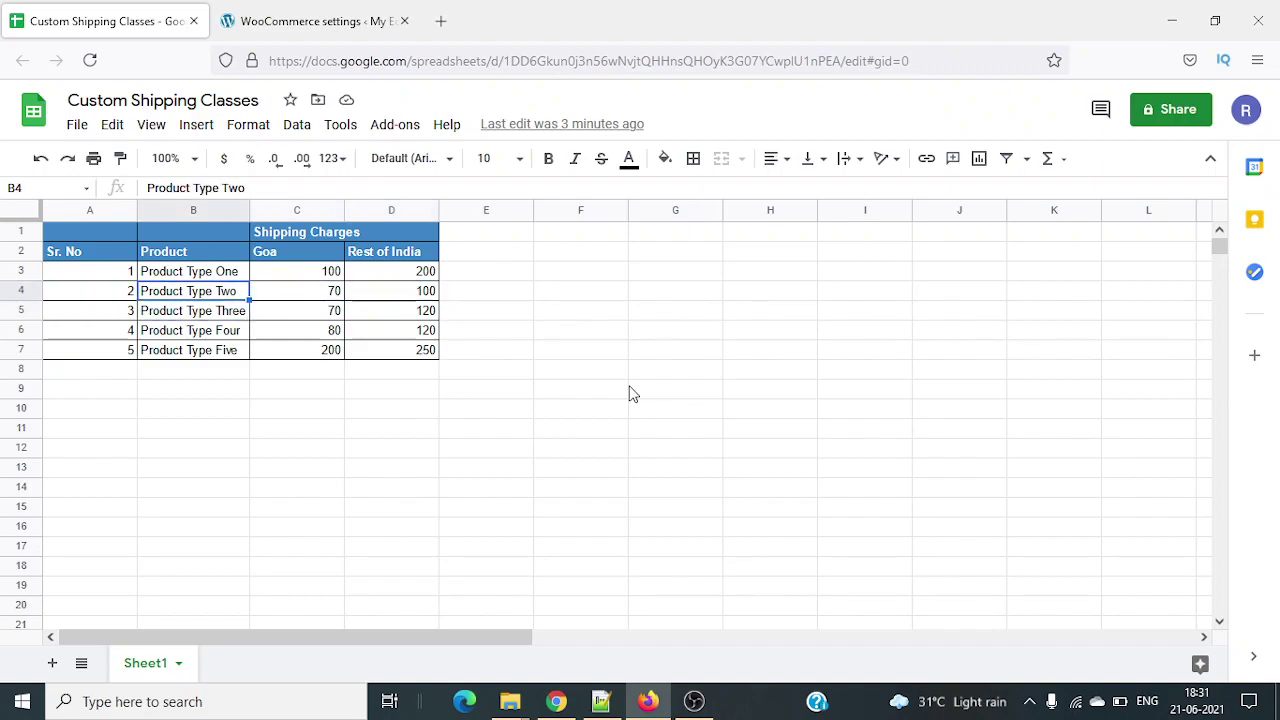
key(ctrl+Tab)
click(905, 385)
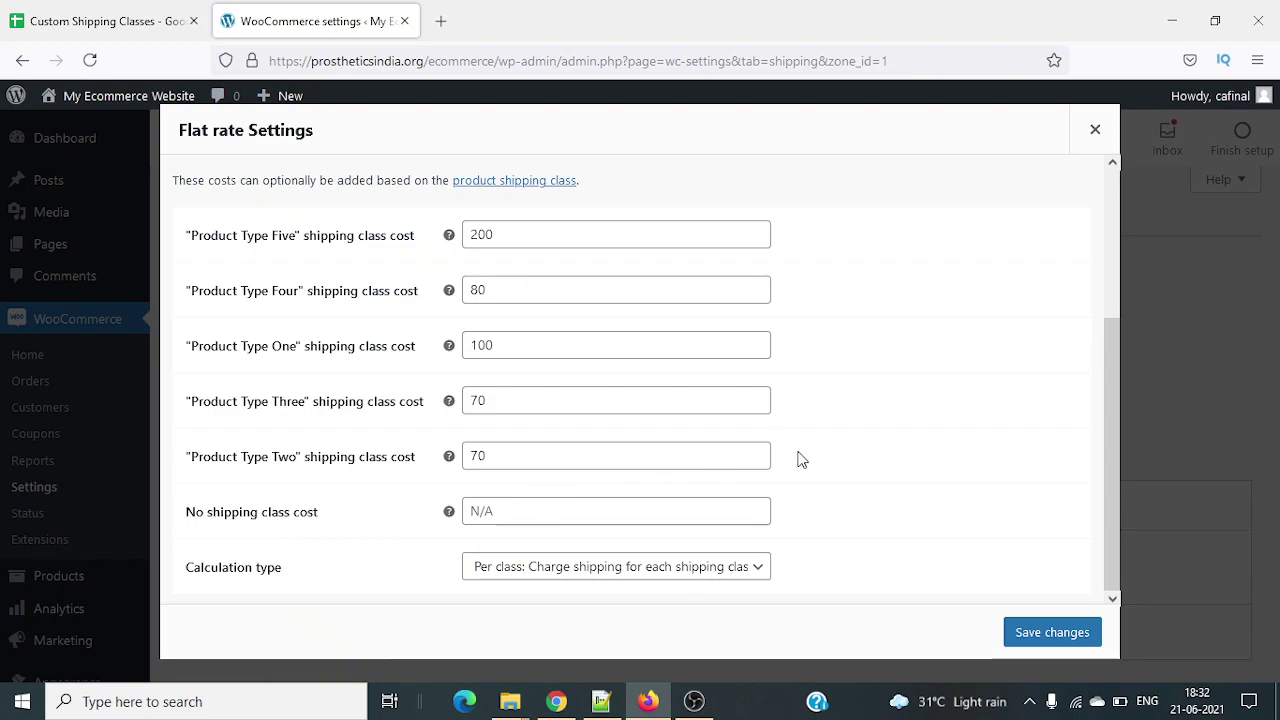
click(624, 567)
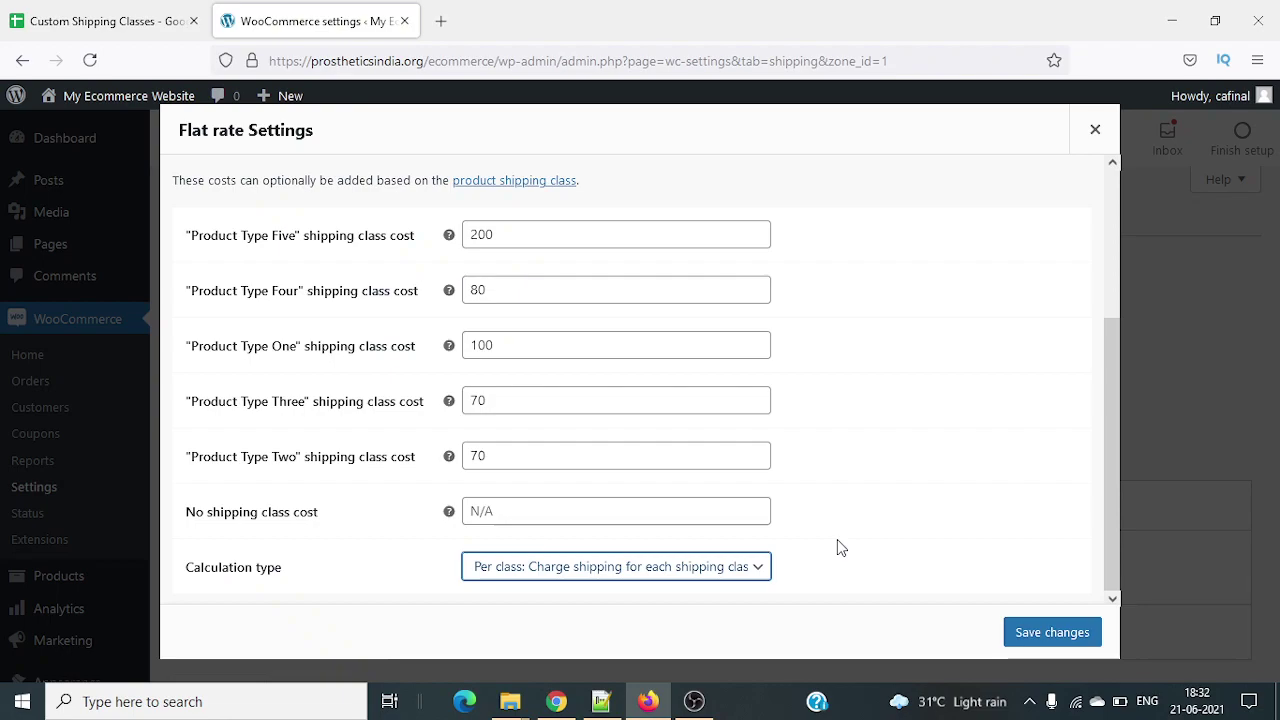
Step: Switch the Calculation type to Per order, then back to Per class
click(686, 572)
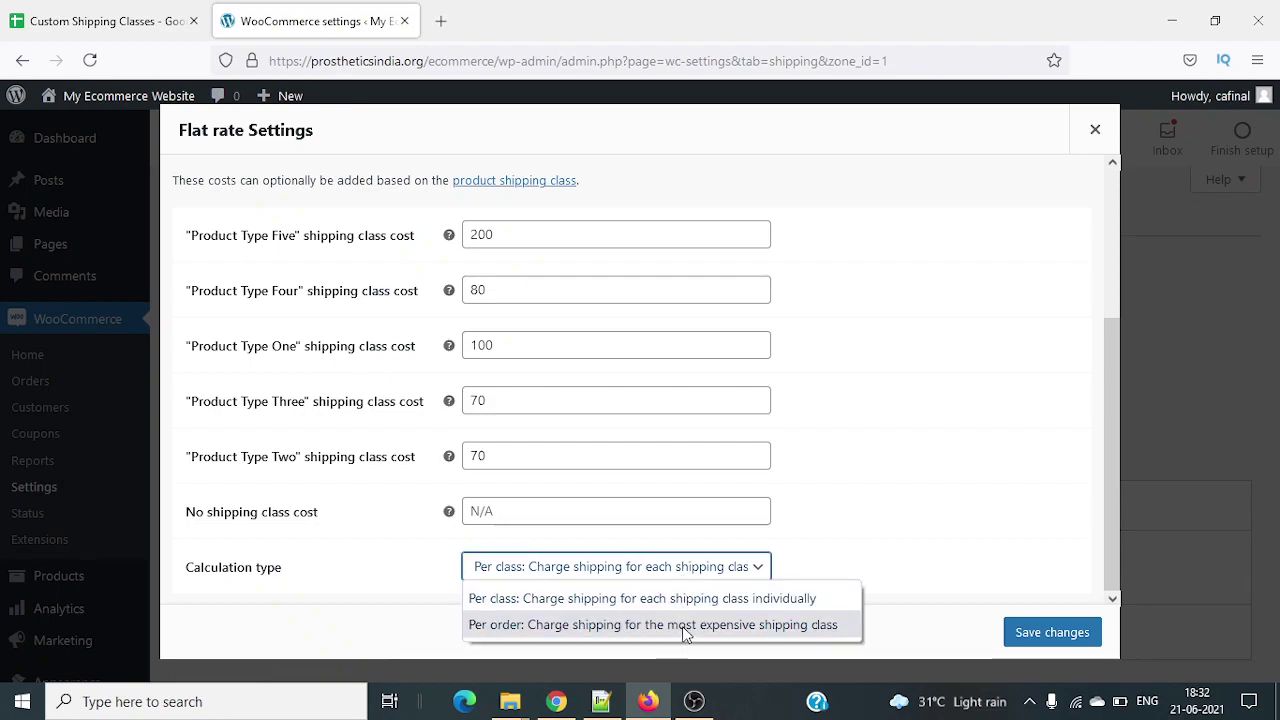
click(682, 625)
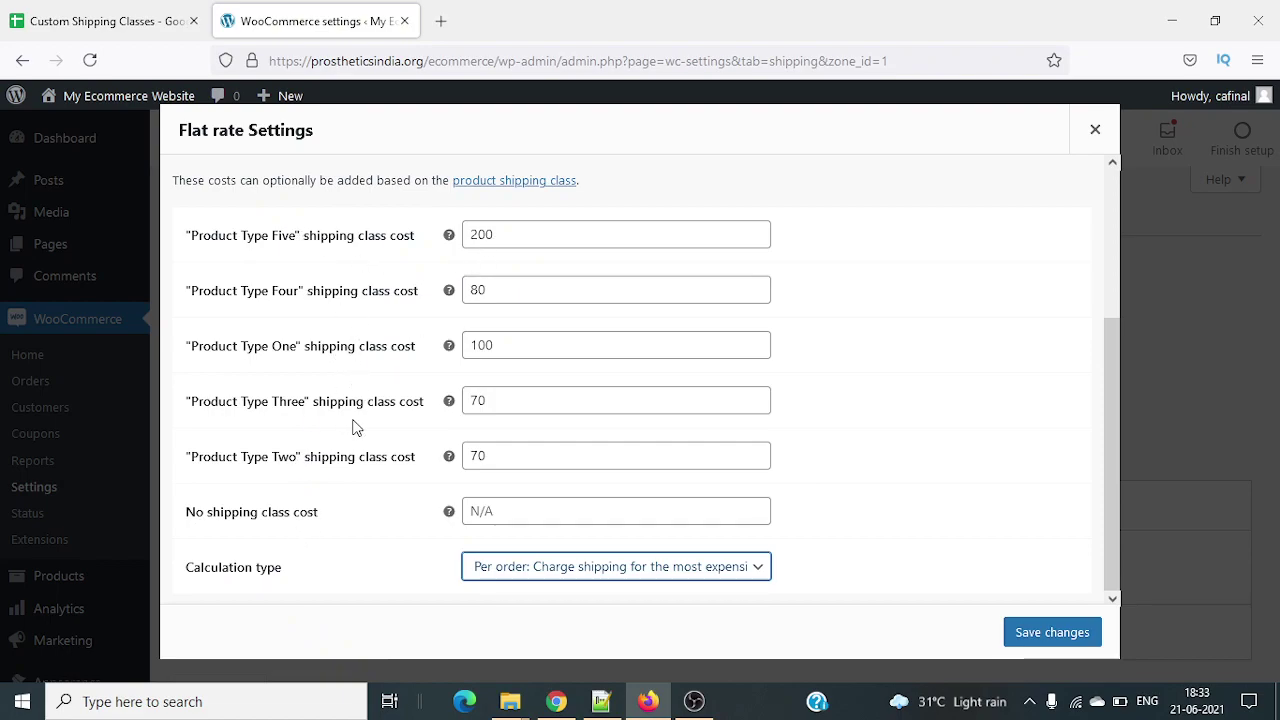
click(536, 571)
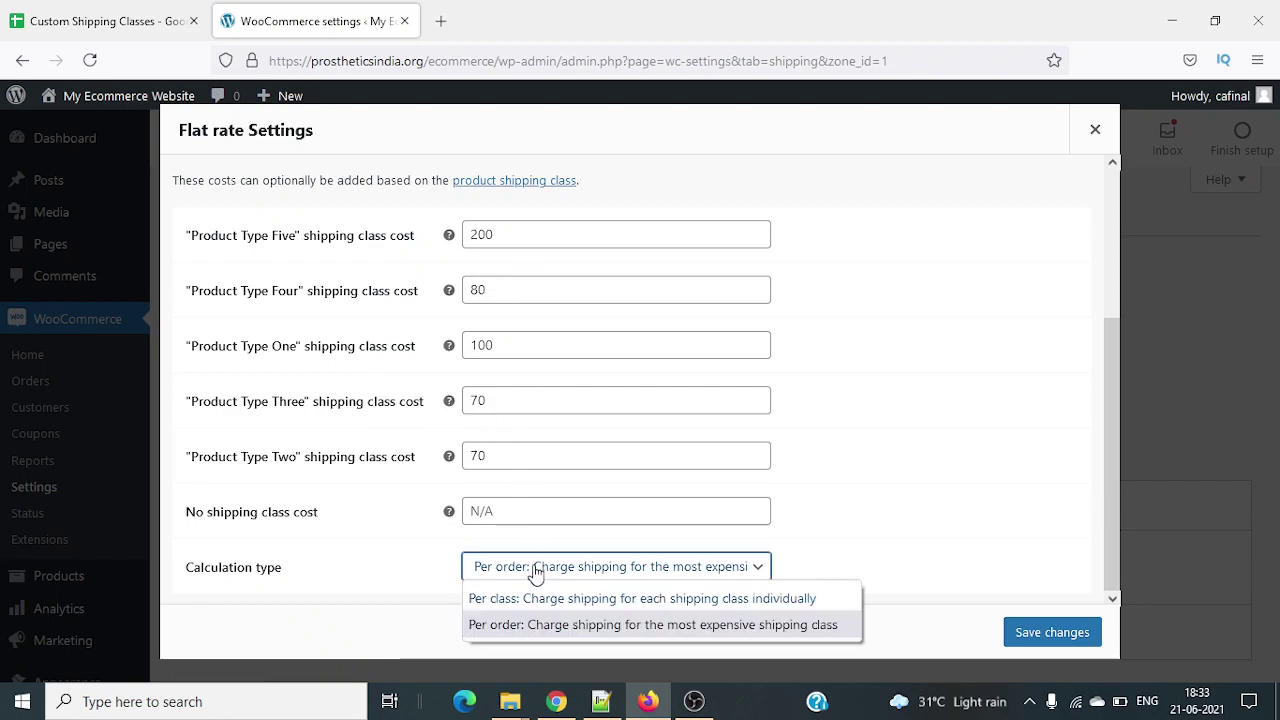
click(562, 597)
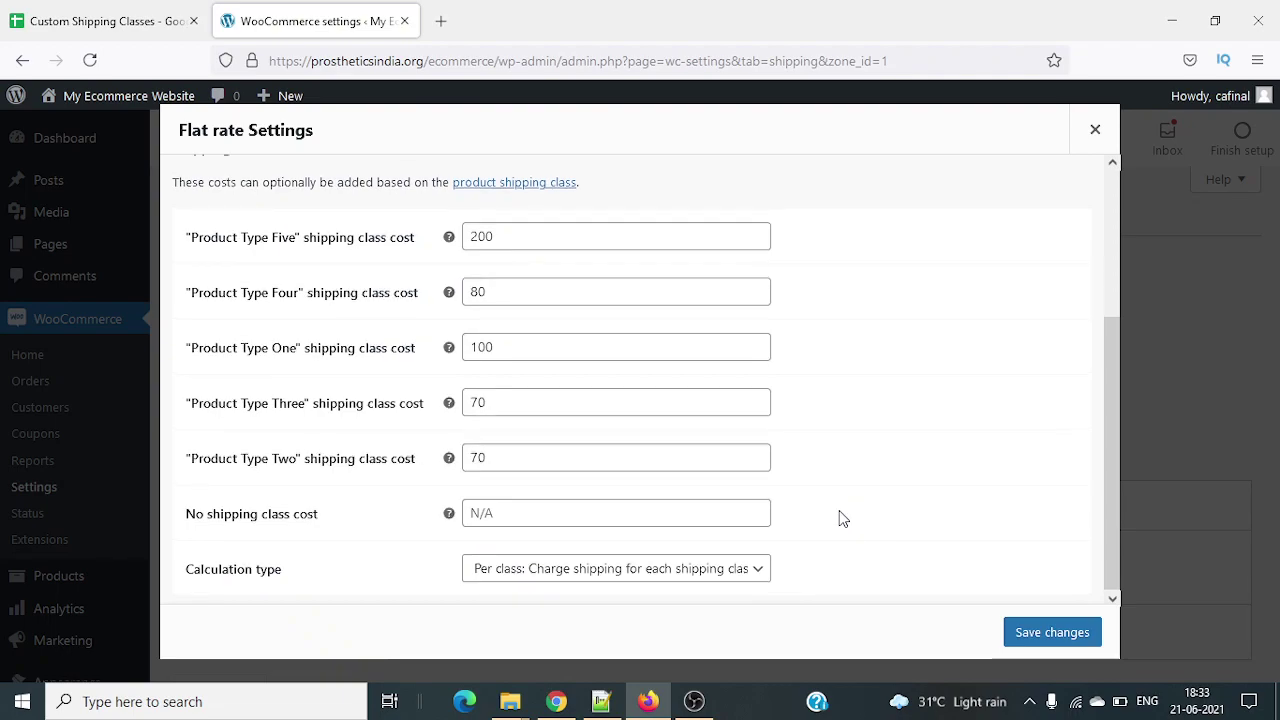
Step: Save the Goa flat rate settings
scroll(838, 288, up, 3)
scroll(838, 288, down, 3)
click(1057, 633)
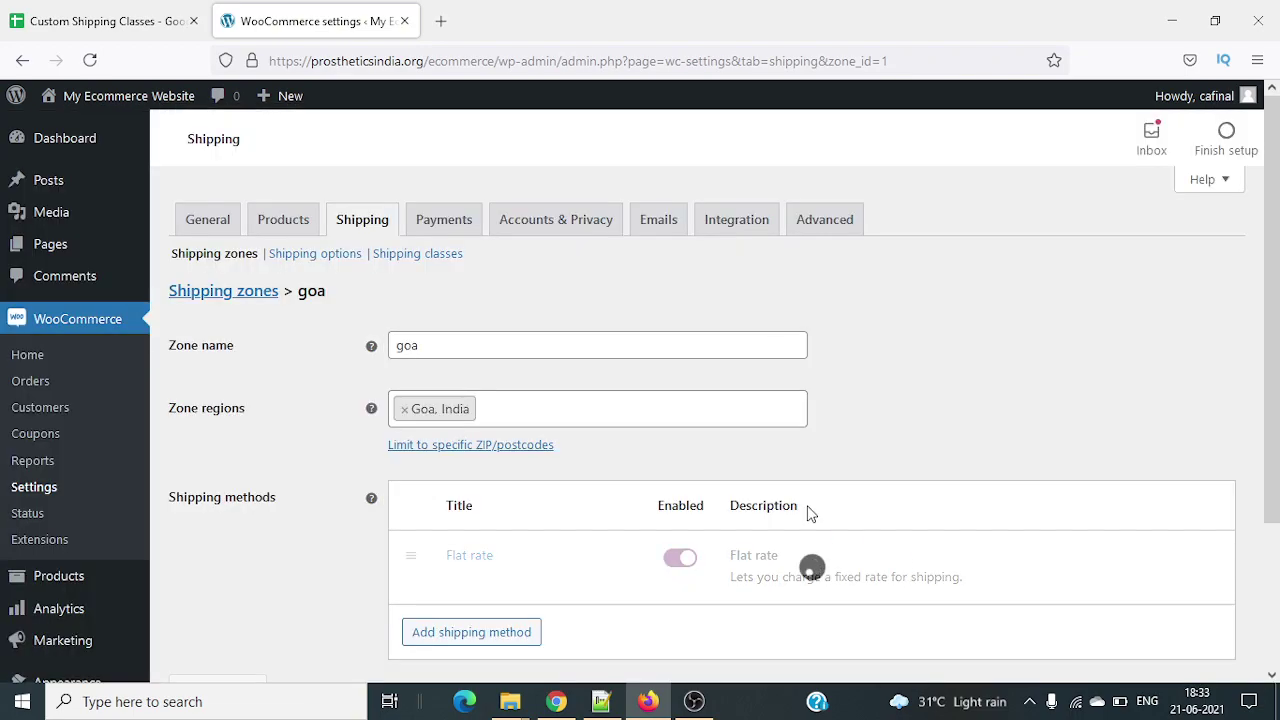
scroll(888, 417, down, 2)
scroll(886, 417, up, 2)
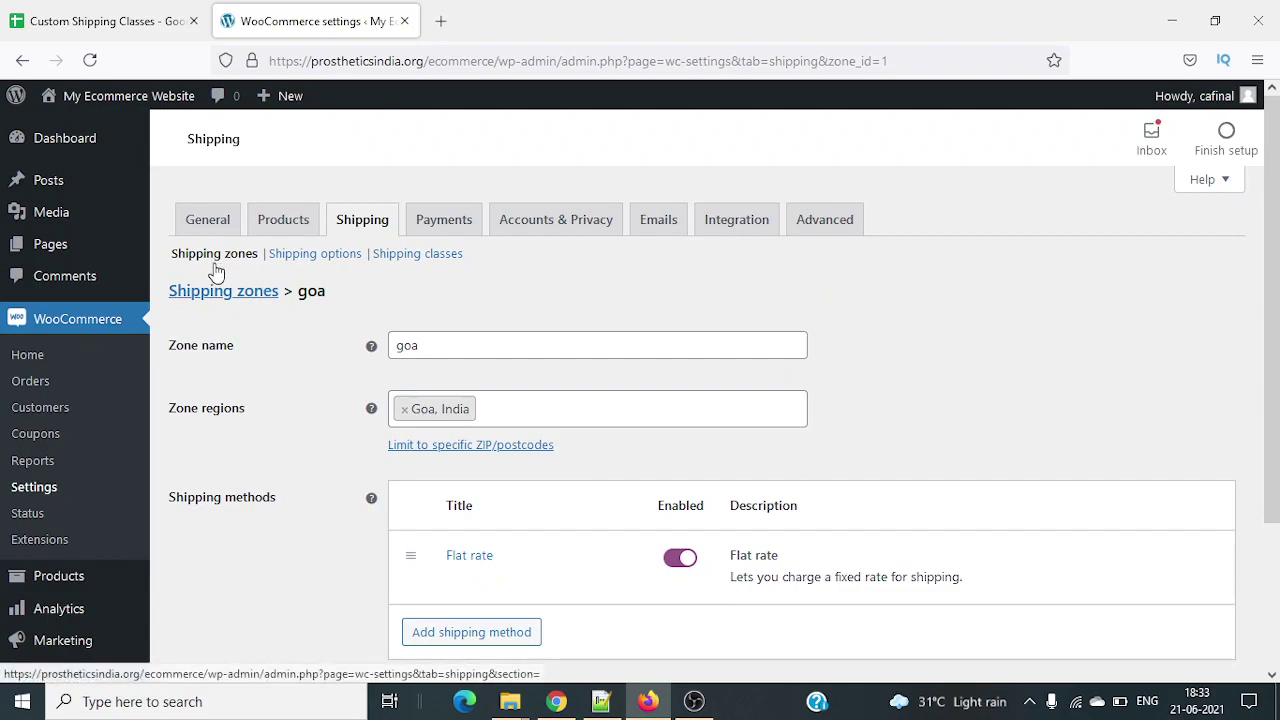
Step: Open the rest of India zone's Flat rate settings
click(224, 298)
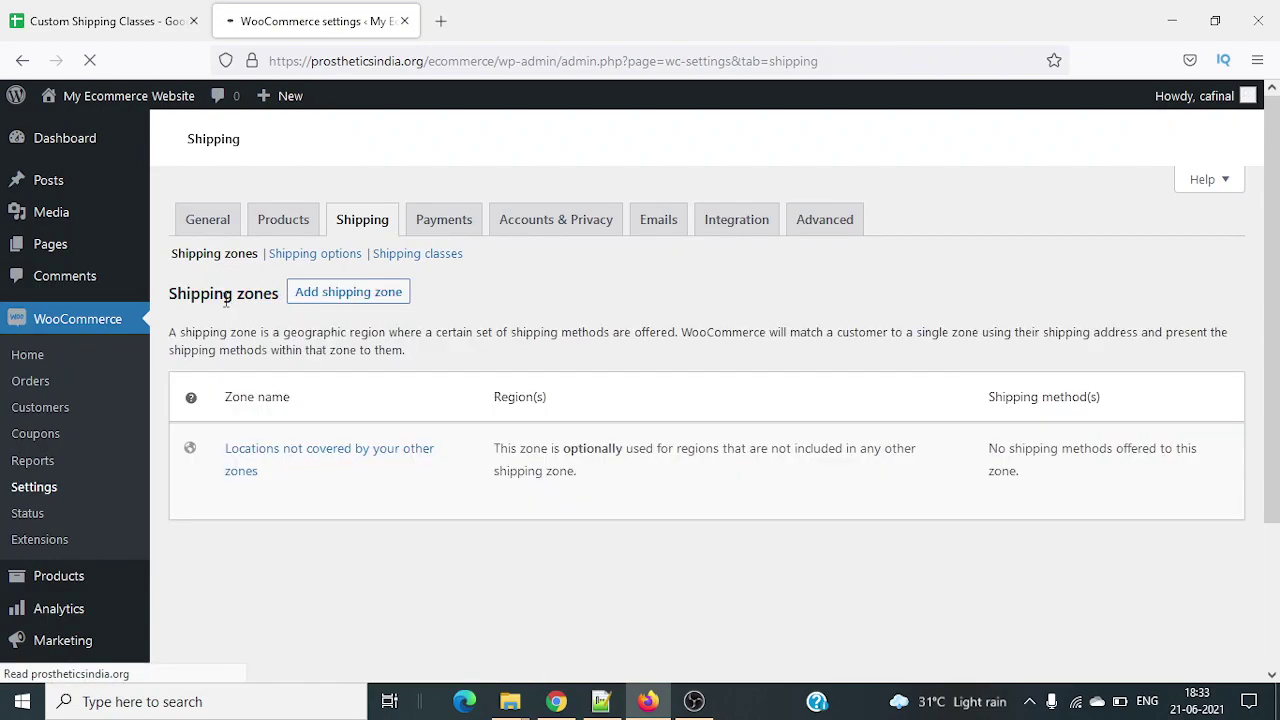
click(236, 545)
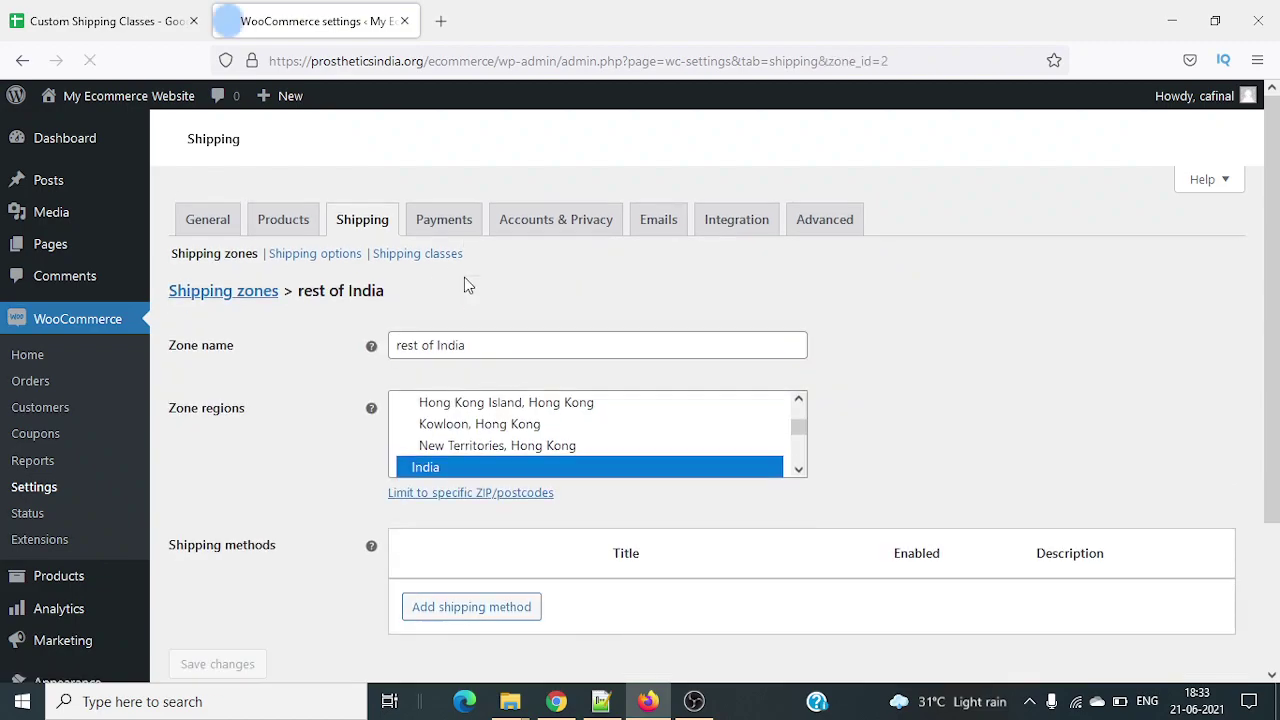
scroll(938, 366, down, 2)
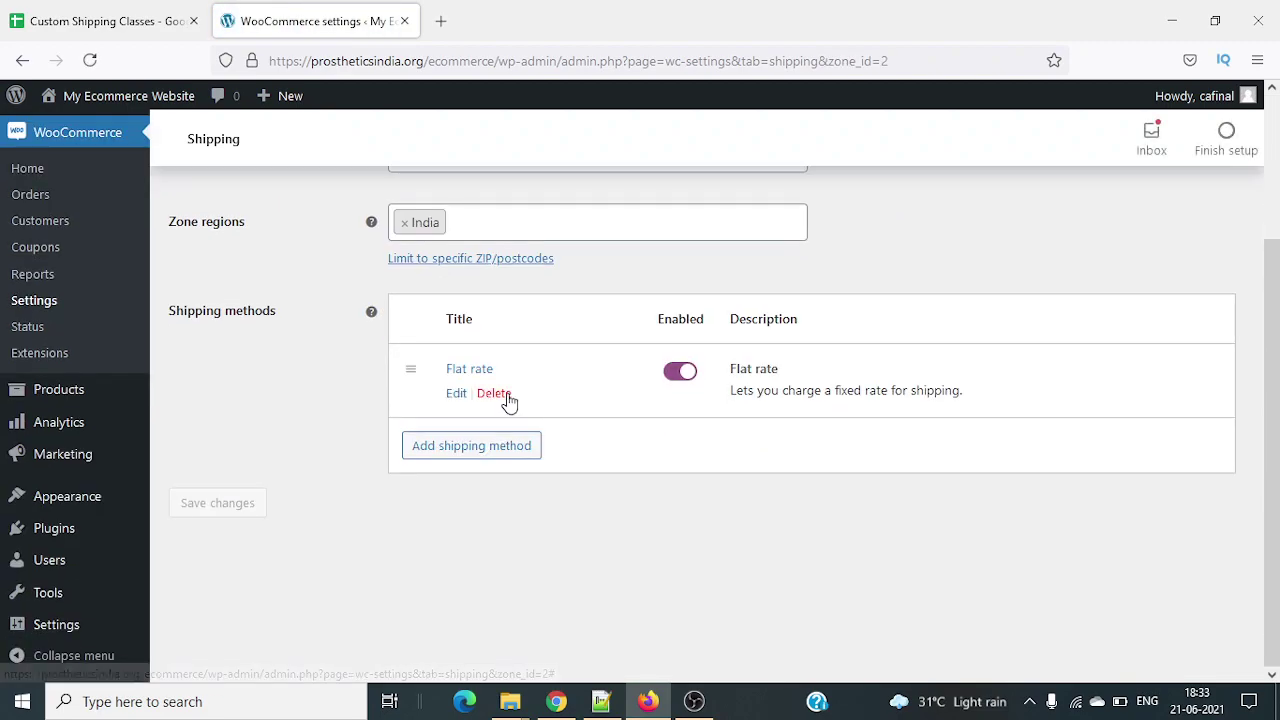
click(455, 399)
scroll(669, 432, down, 3)
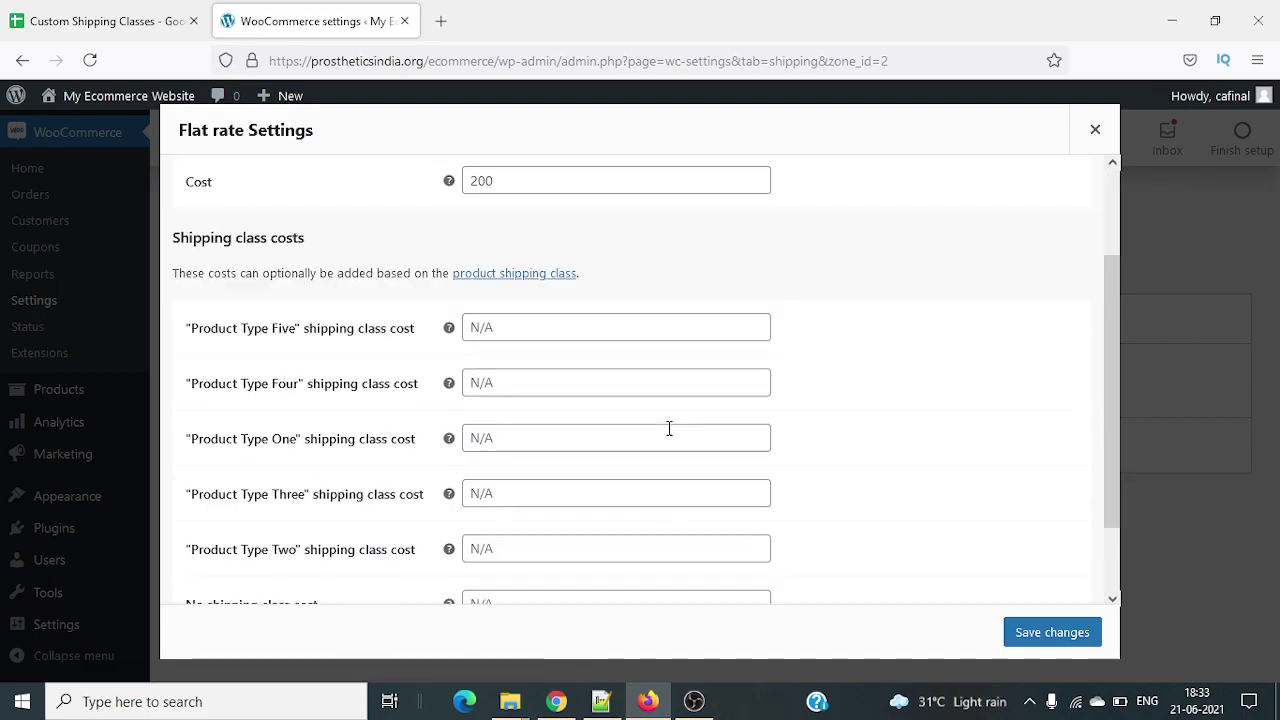
Step: Enter class costs of 250 for Product Type Five and 120 for Product Type Four
click(105, 21)
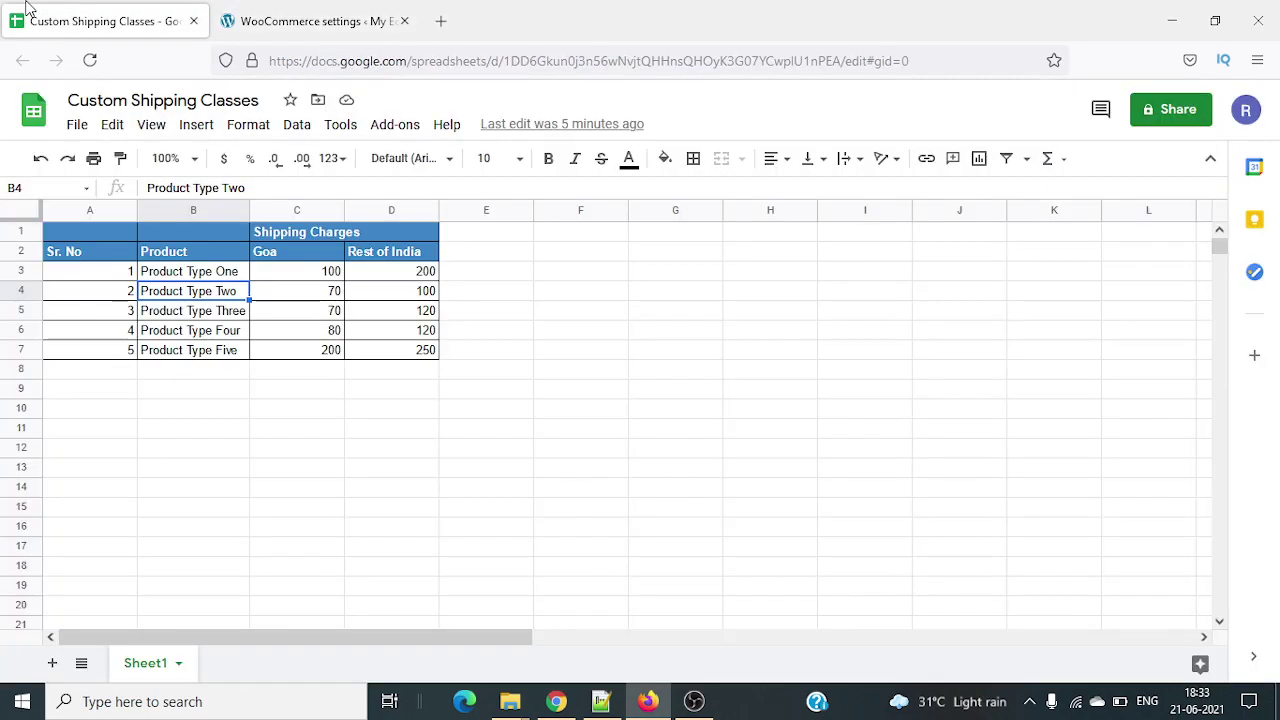
click(420, 350)
key(ctrl+Tab)
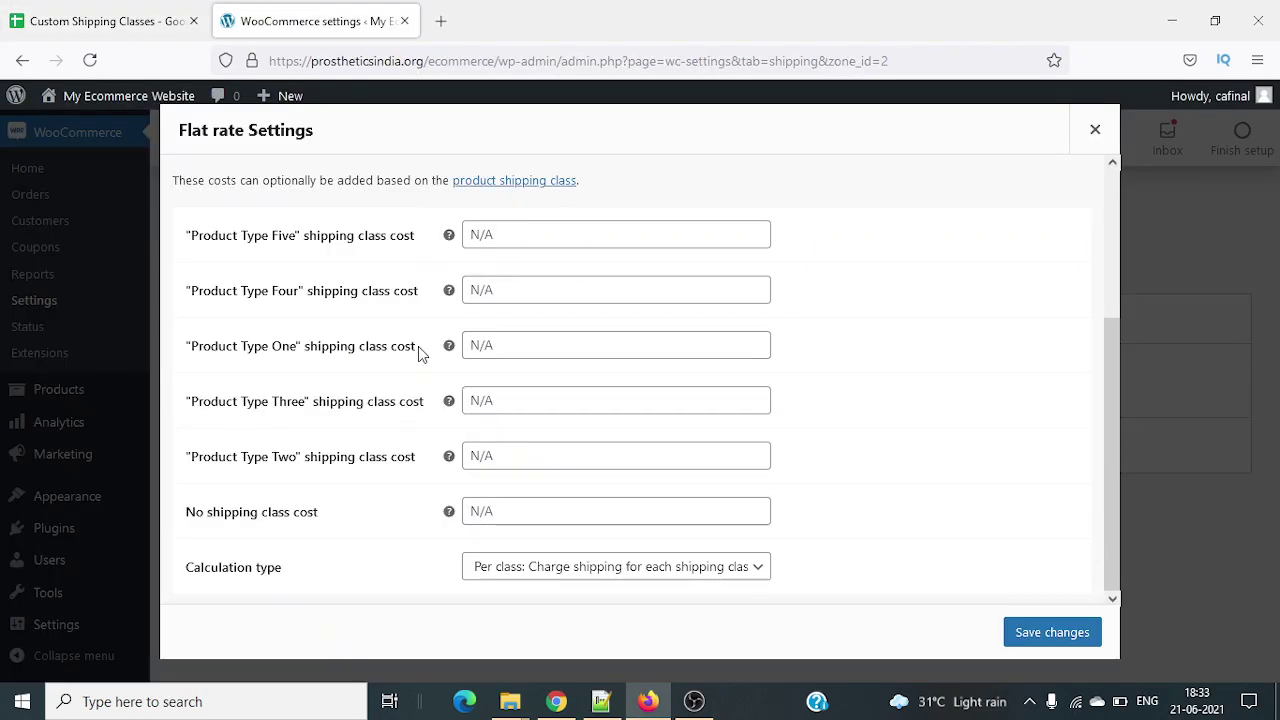
click(526, 244)
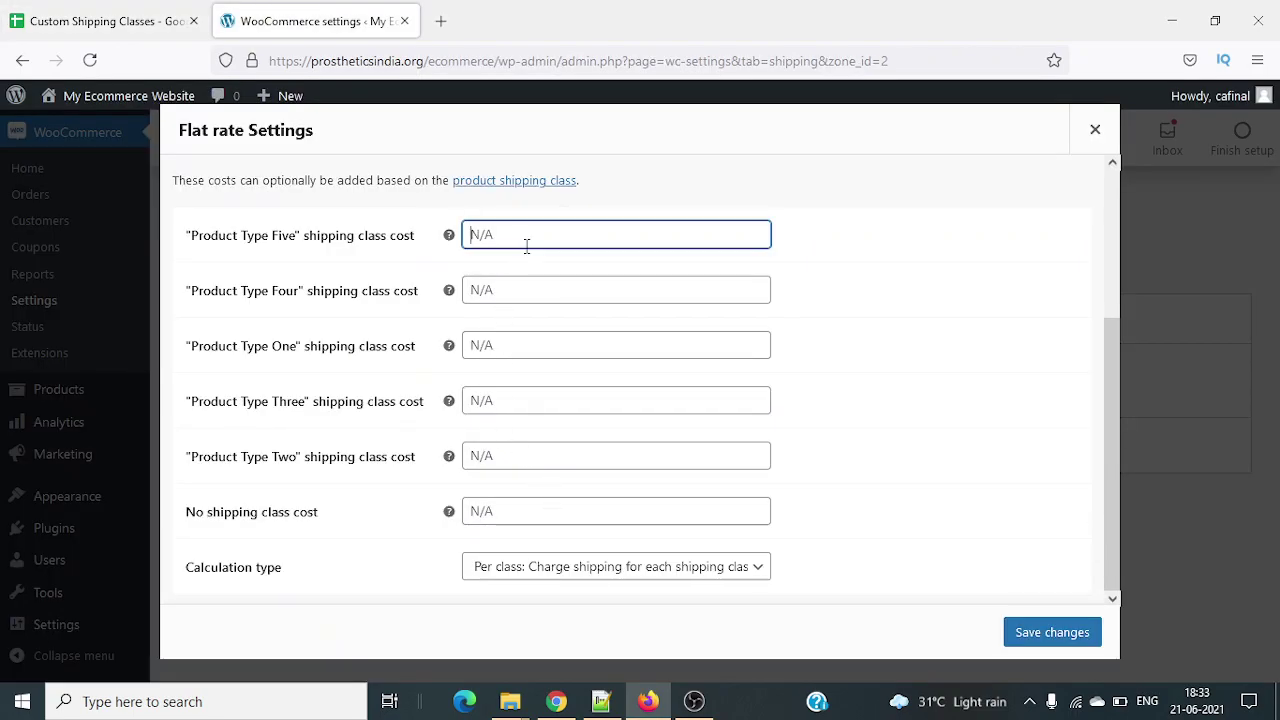
text(250)
key(Tab)
key(ctrl+Tab)
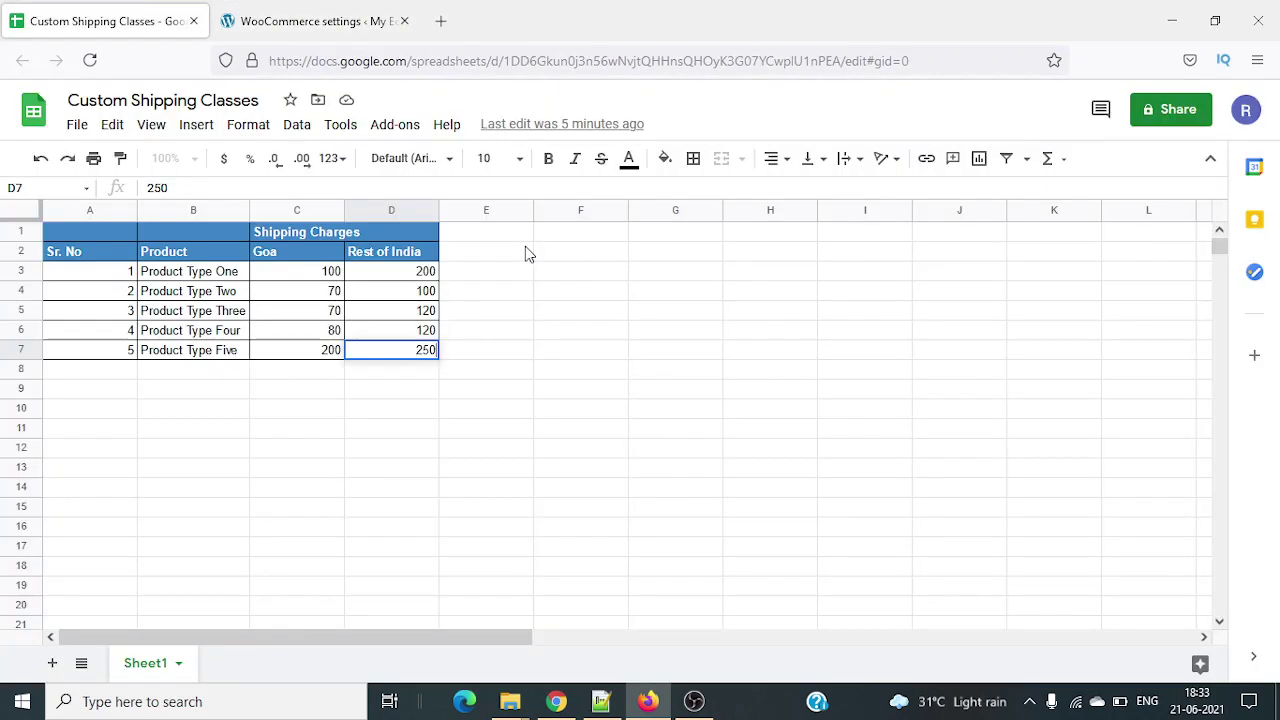
key(ctrl+Tab)
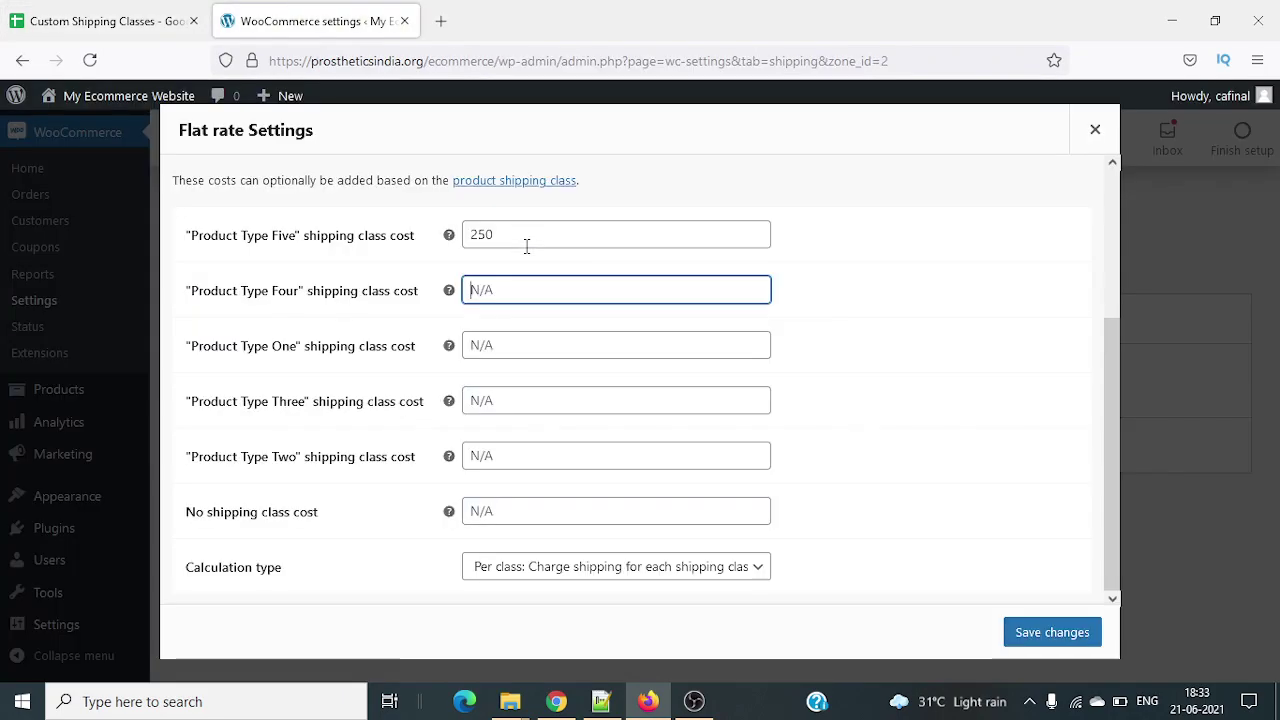
text(120)
key(Tab)
key(Tab)
Step: Enter costs of 200 for Product Type One, 120 for Three and 100 for Two
key(shift+Tab)
key(ctrl+Tab)
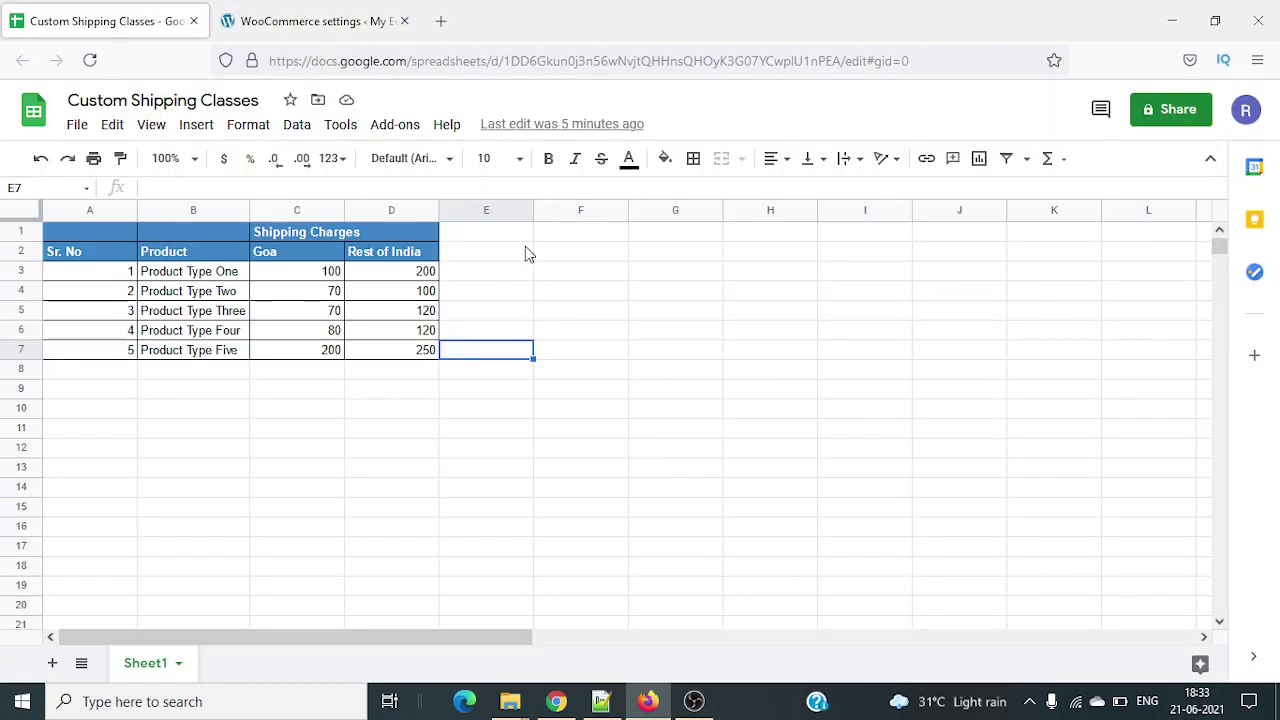
key(ctrl+Tab)
text(200)
key(Tab)
key(ctrl+Tab)
key(ctrl+Tab)
text(120)
key(ctrl+Tab)
key(ctrl+Tab)
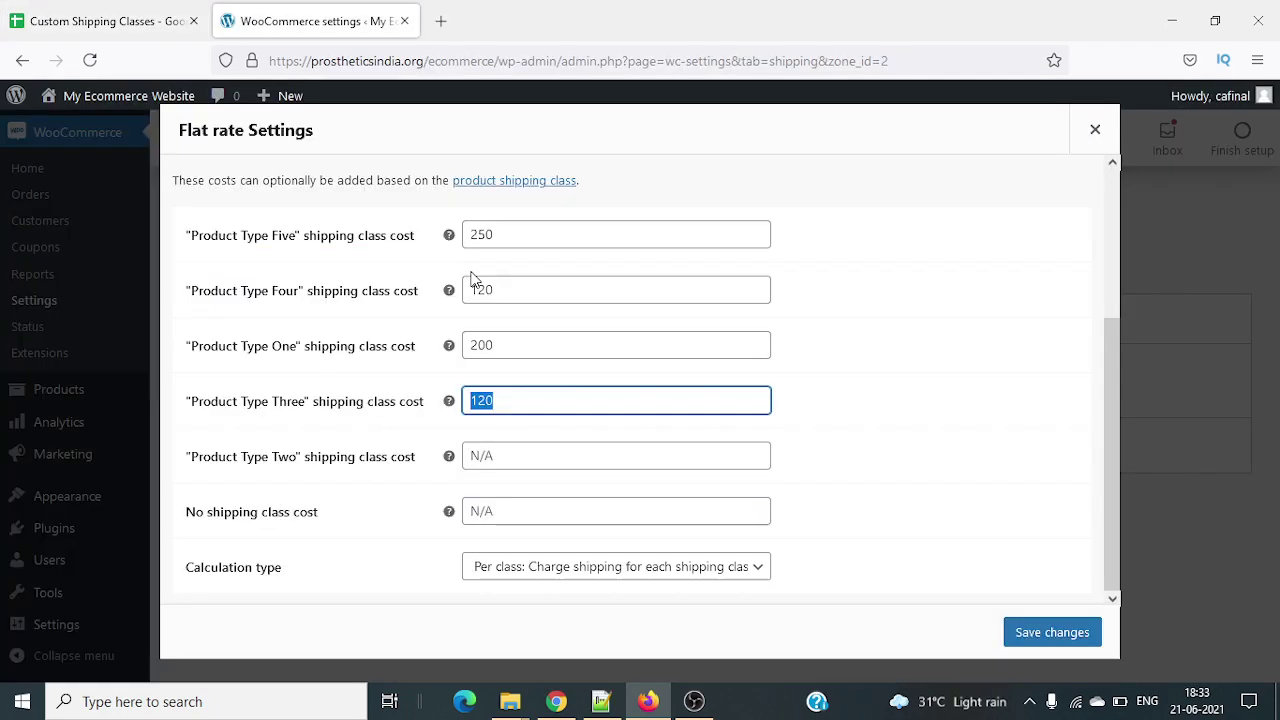
key(Tab)
text(100)
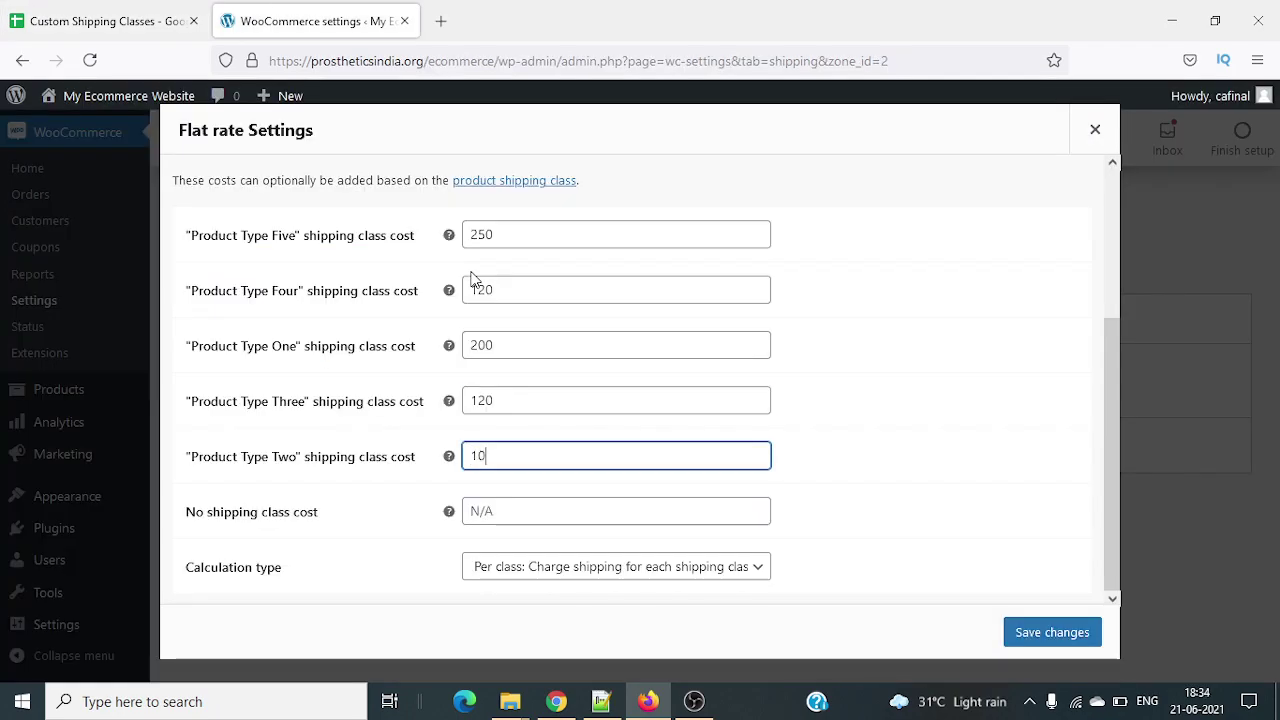
Step: Check the costs against the sheet, keep Per class calculation, and save the flat rate
key(ctrl+Tab)
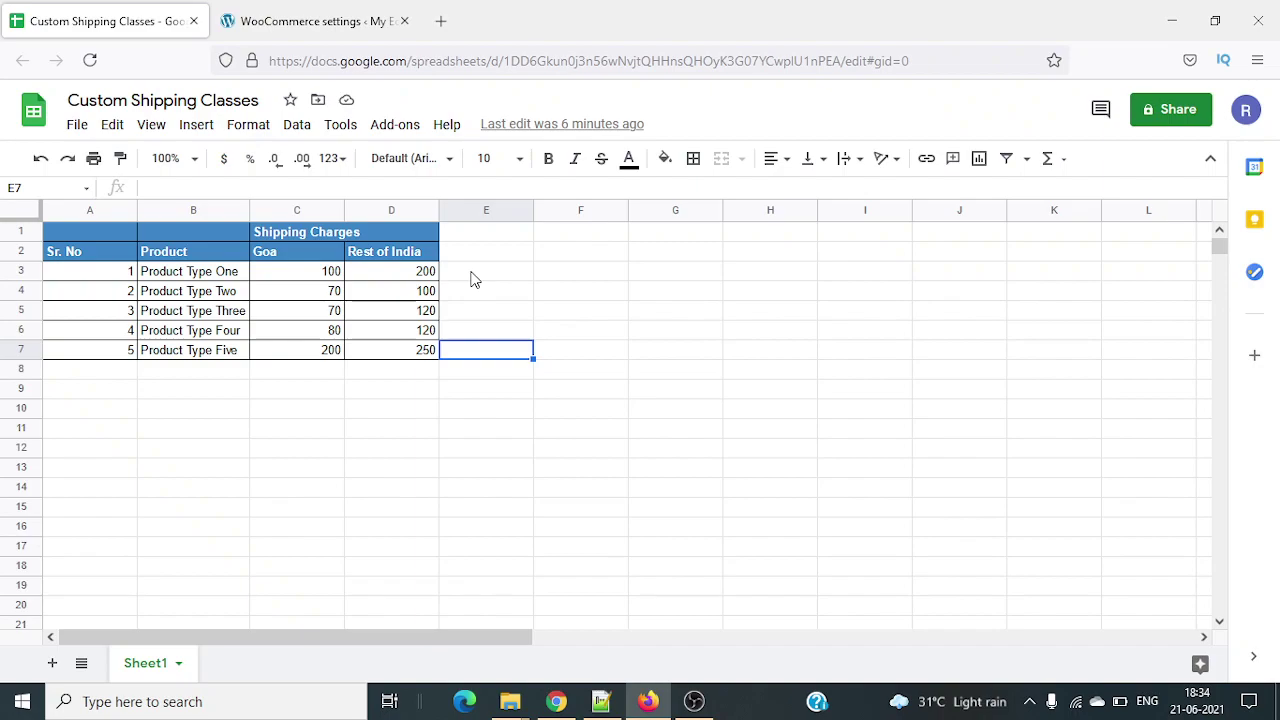
key(ctrl+Tab)
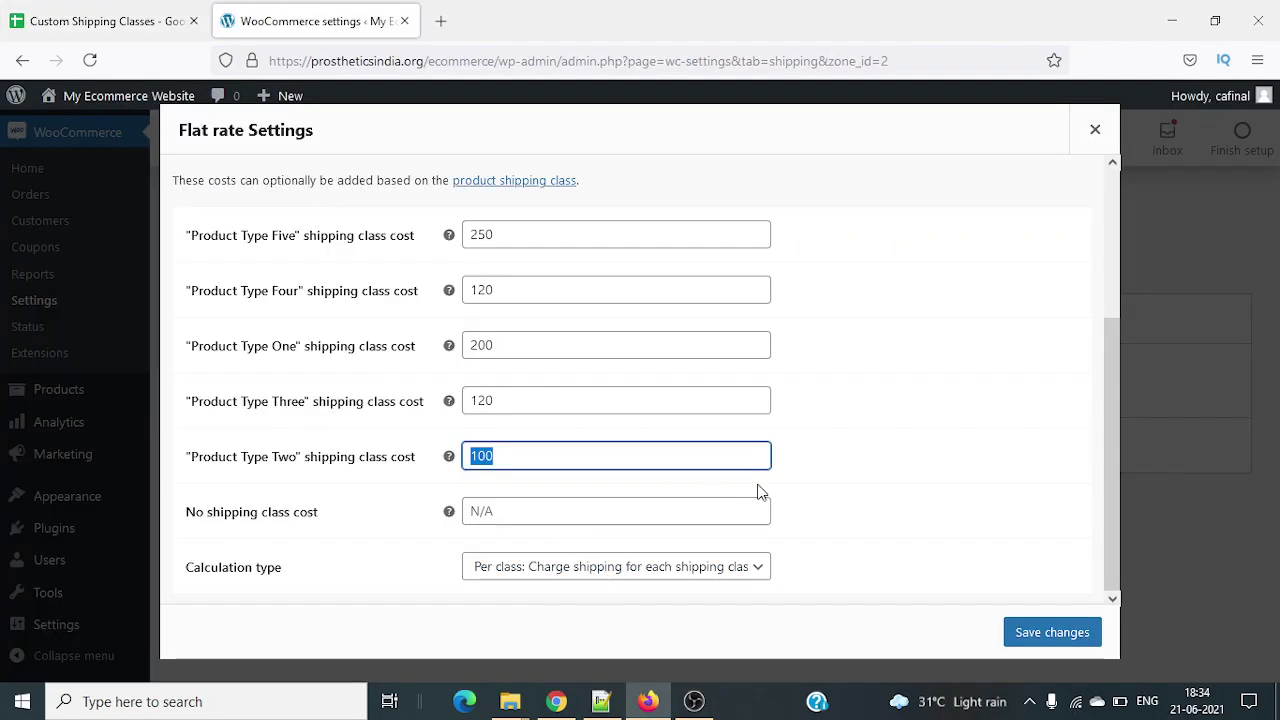
click(620, 578)
click(613, 604)
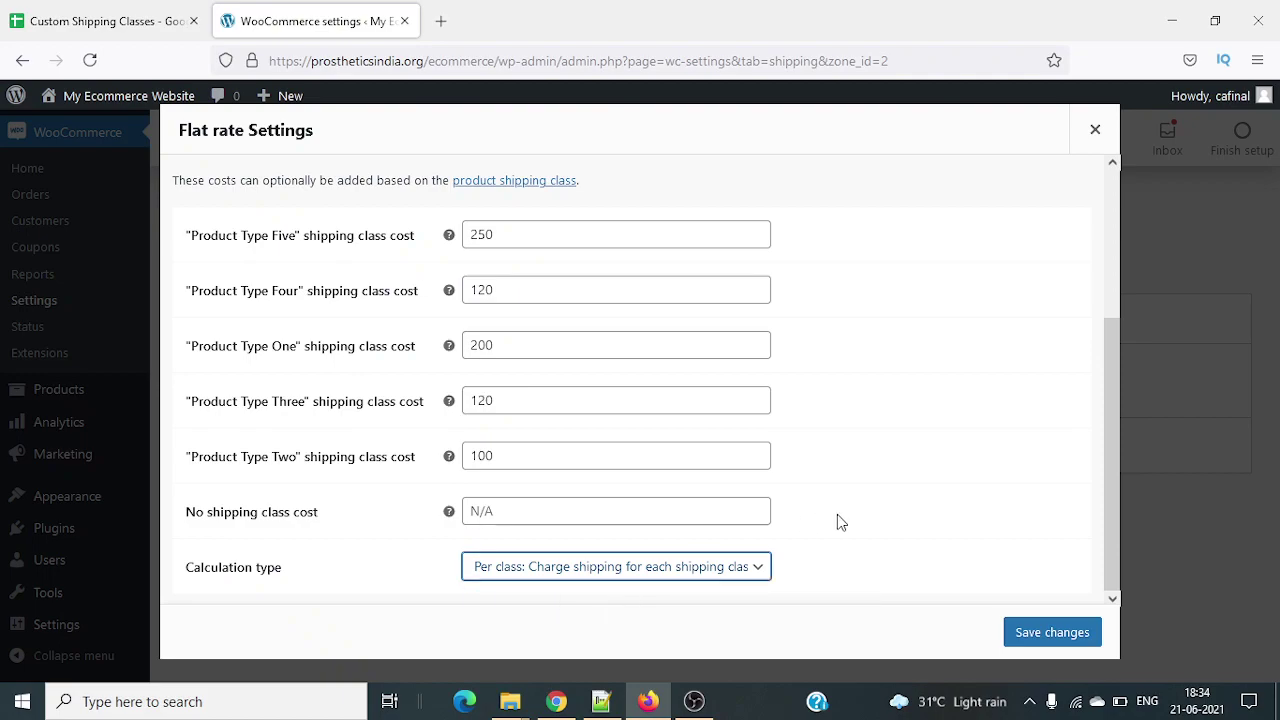
click(1018, 645)
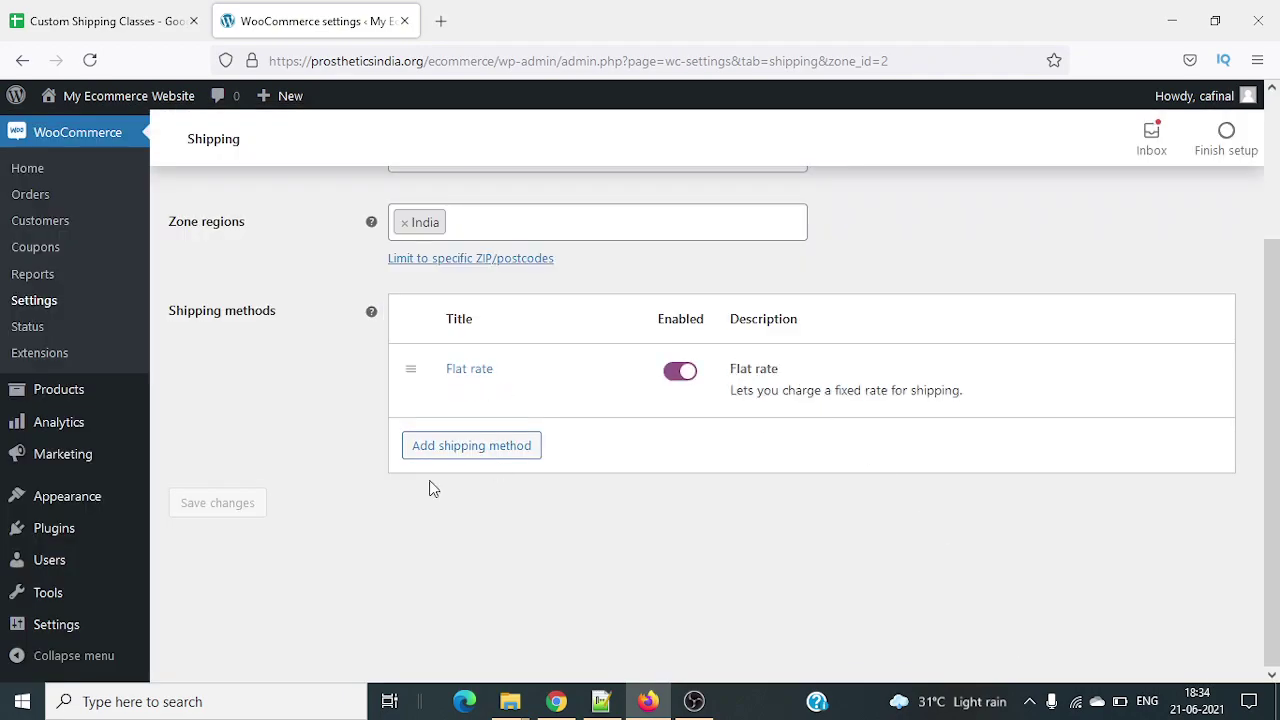
Step: Open All Products in a new tab and edit the Hoodie product
scroll(282, 541, up, 3)
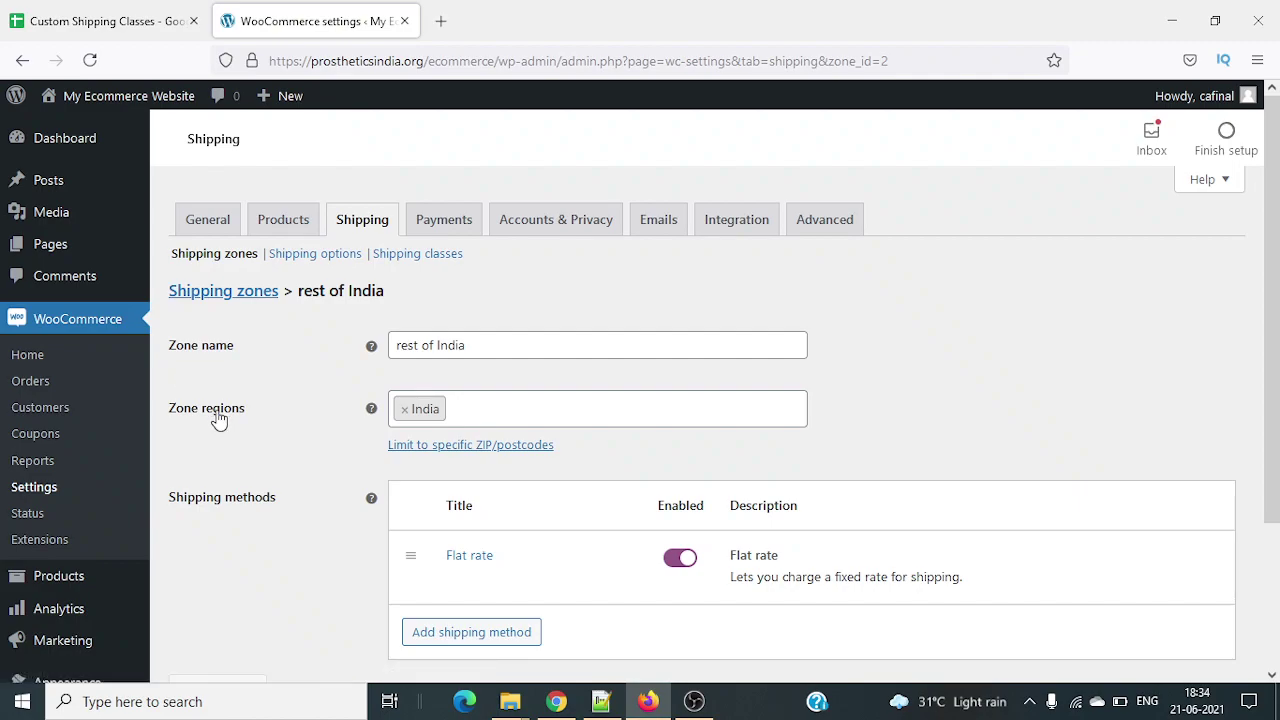
mouse_move(20, 580)
right_click(205, 524)
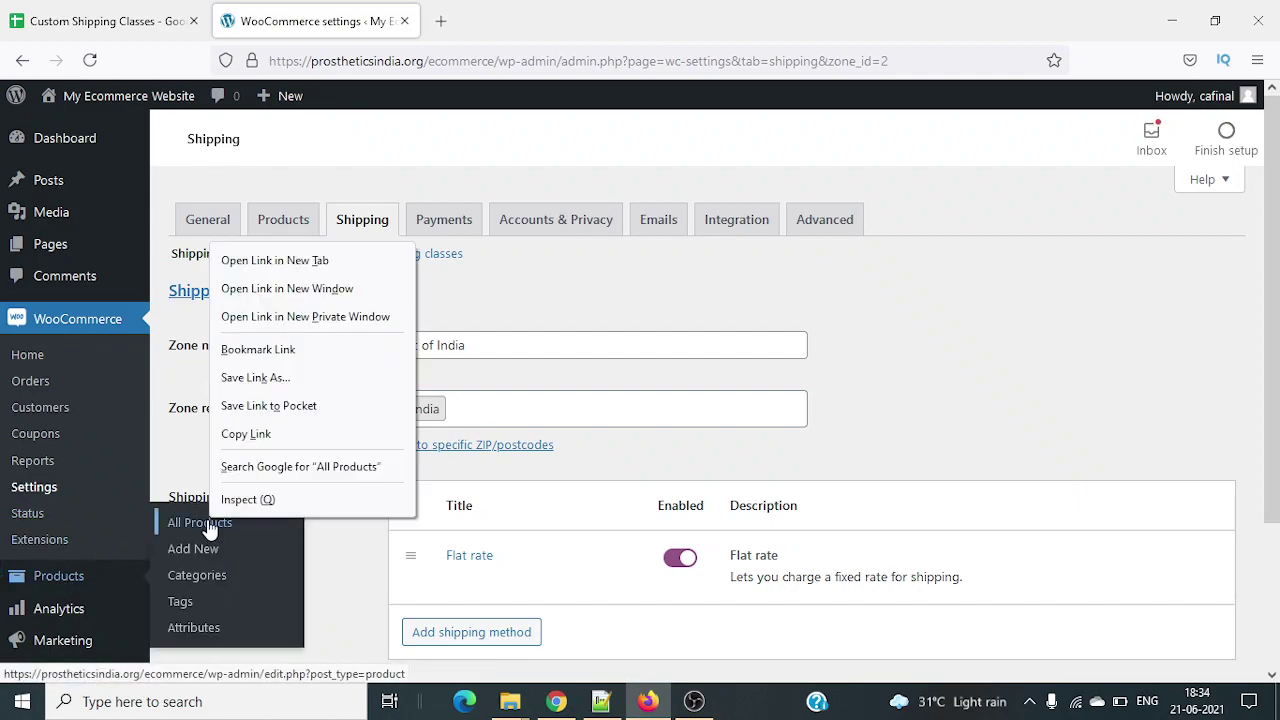
click(322, 259)
click(503, 10)
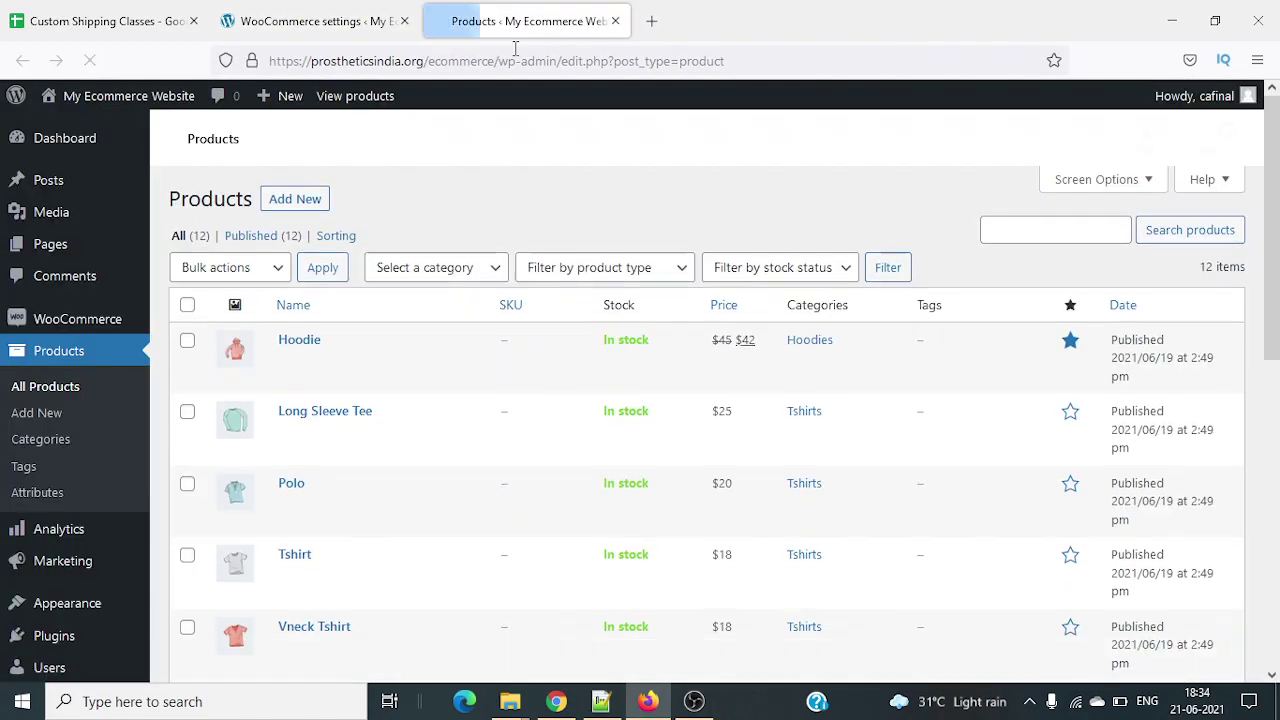
mouse_move(262, 357)
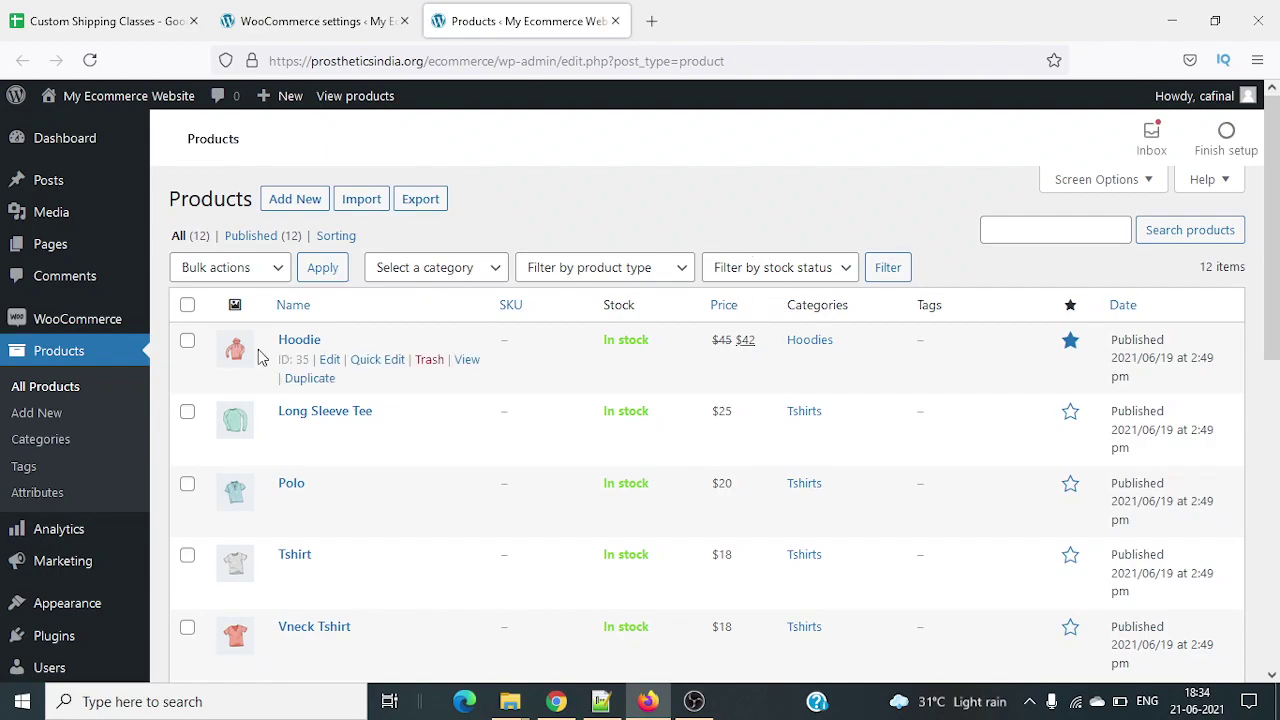
click(328, 361)
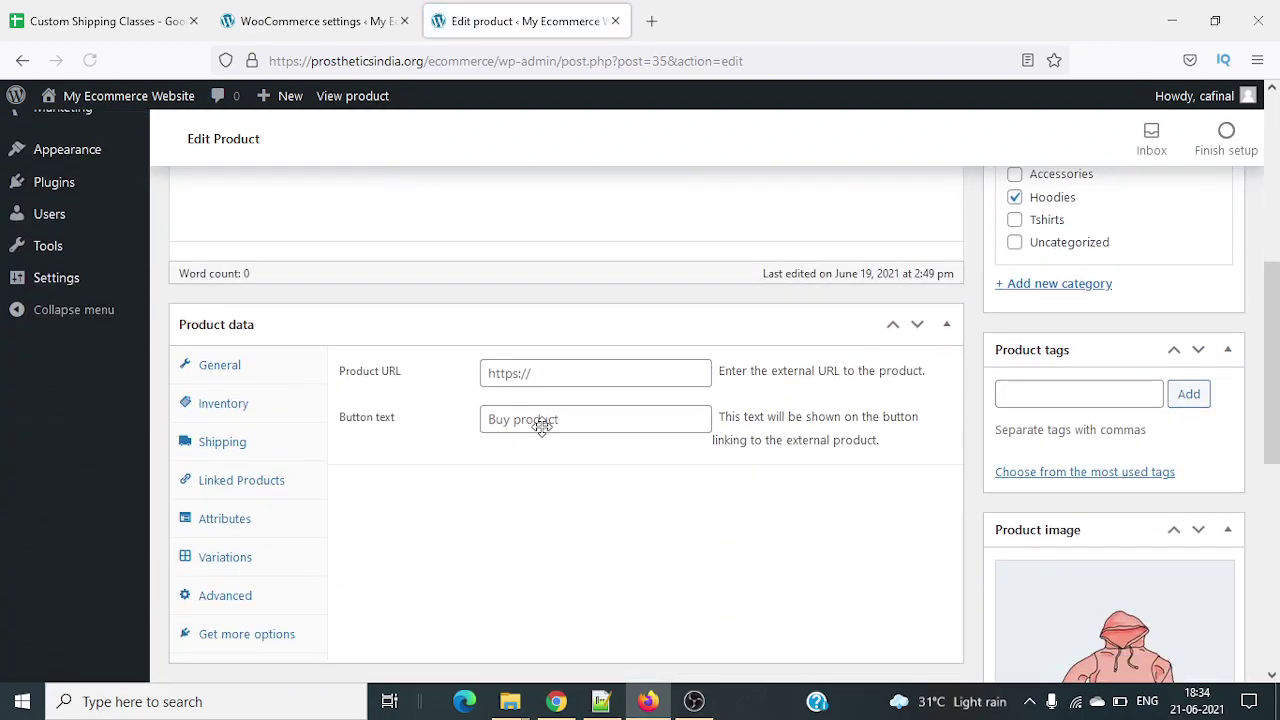
Step: Set the Hoodie's shipping class to Product Type Five and update the product
scroll(486, 490, down, 5)
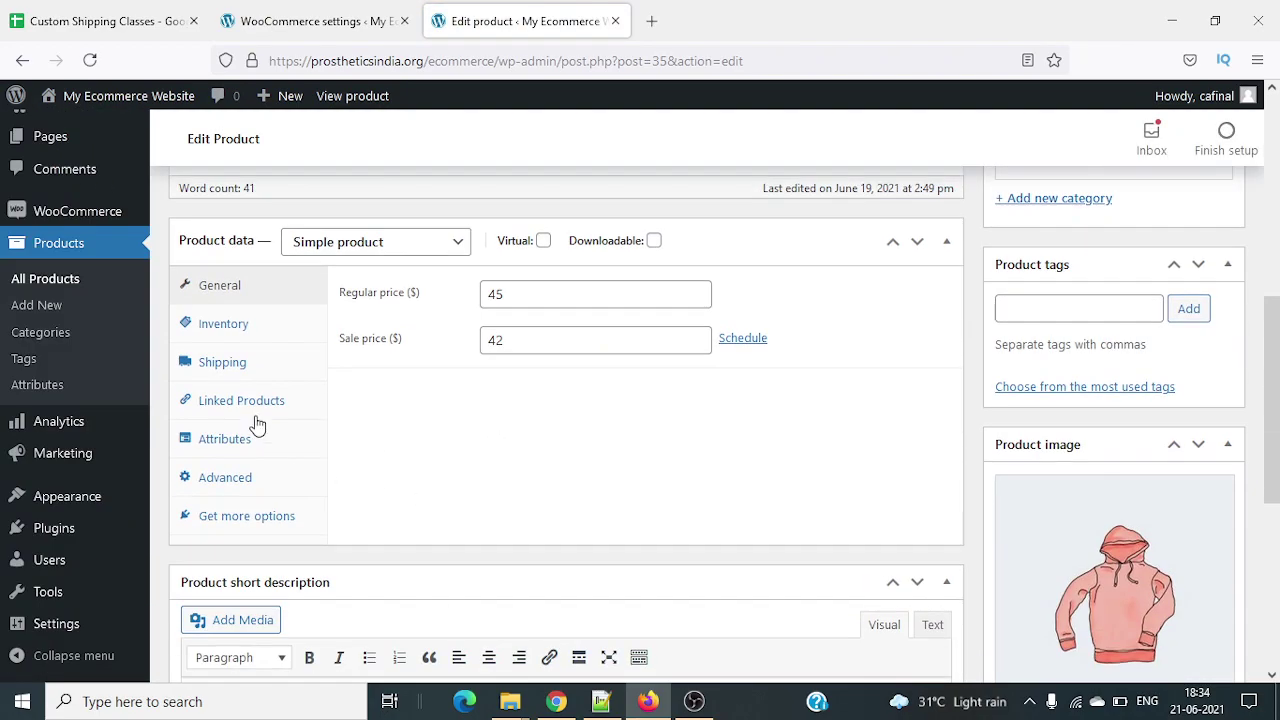
click(262, 373)
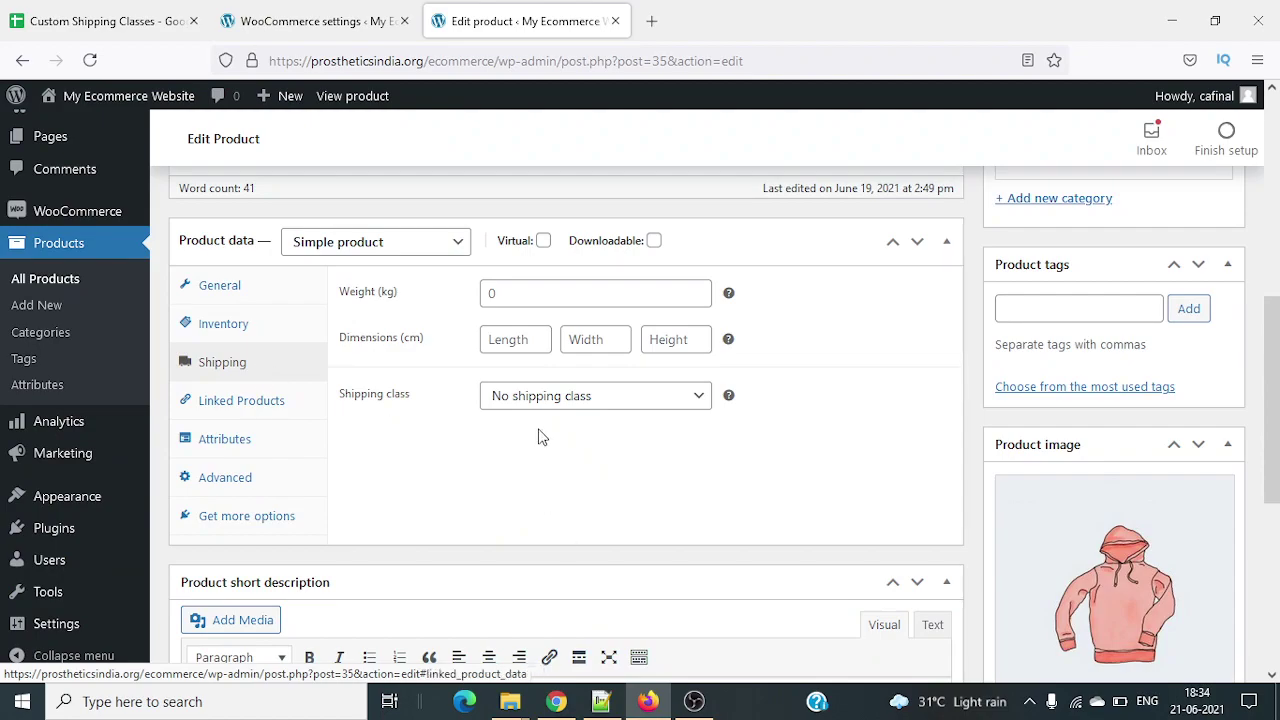
click(538, 395)
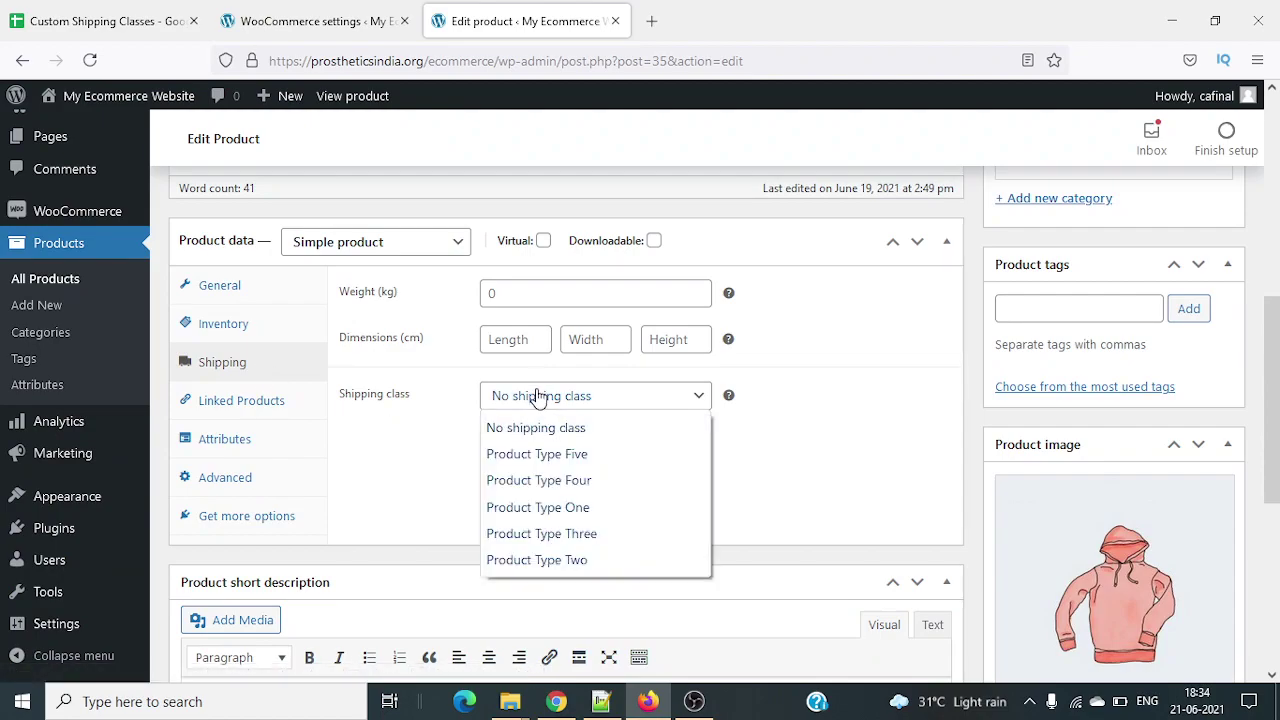
click(593, 454)
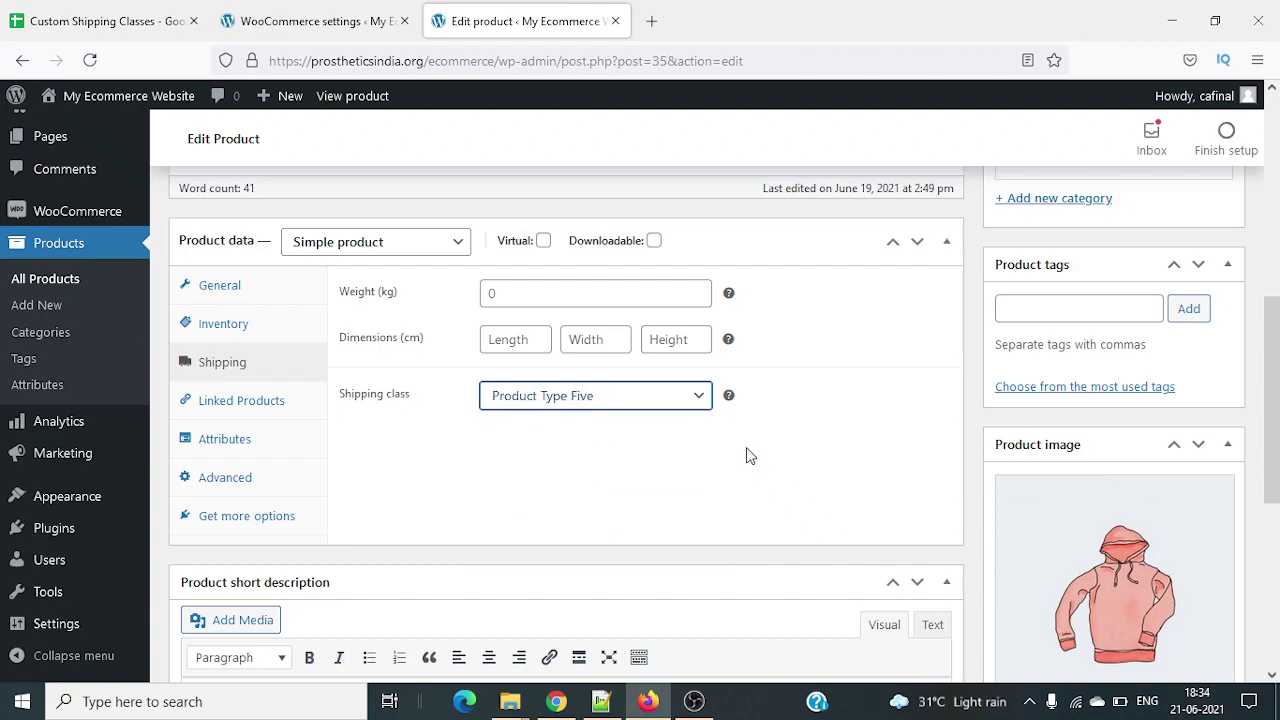
scroll(748, 455, up, 3)
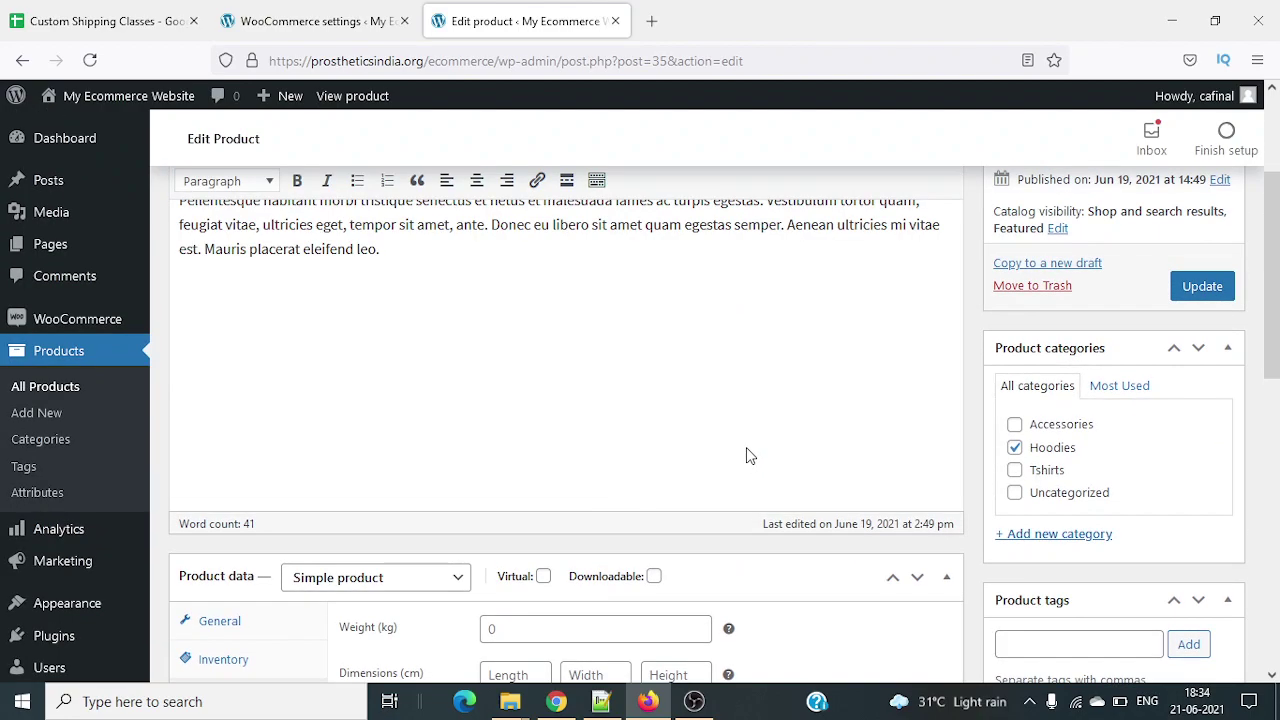
click(1222, 285)
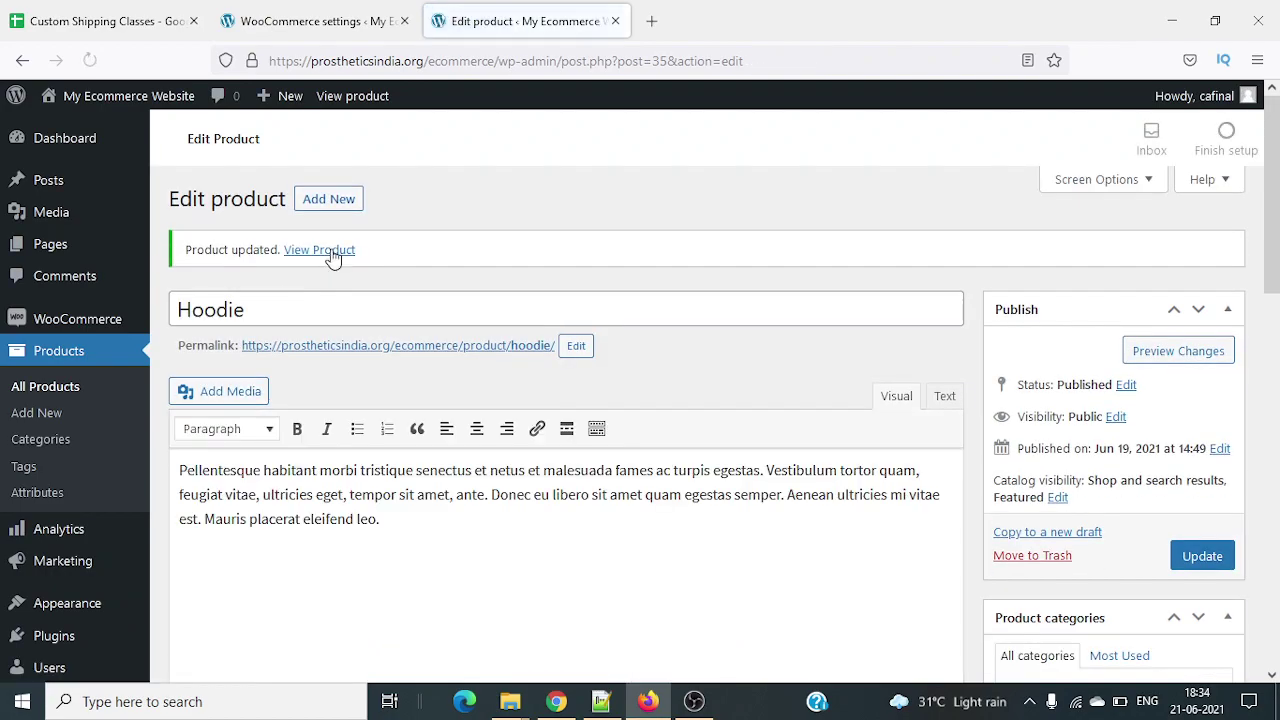
Step: Open the Hoodie's product page in a new tab and add it to the cart
right_click(334, 253)
click(357, 269)
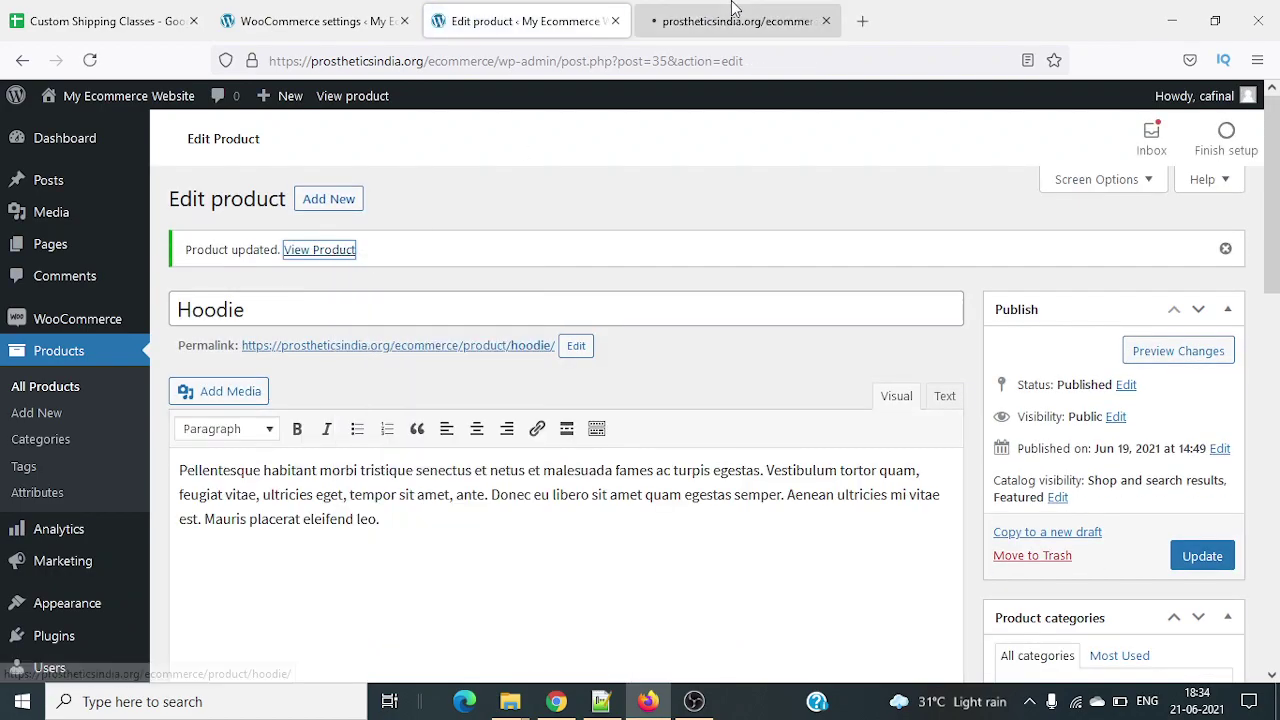
click(735, 10)
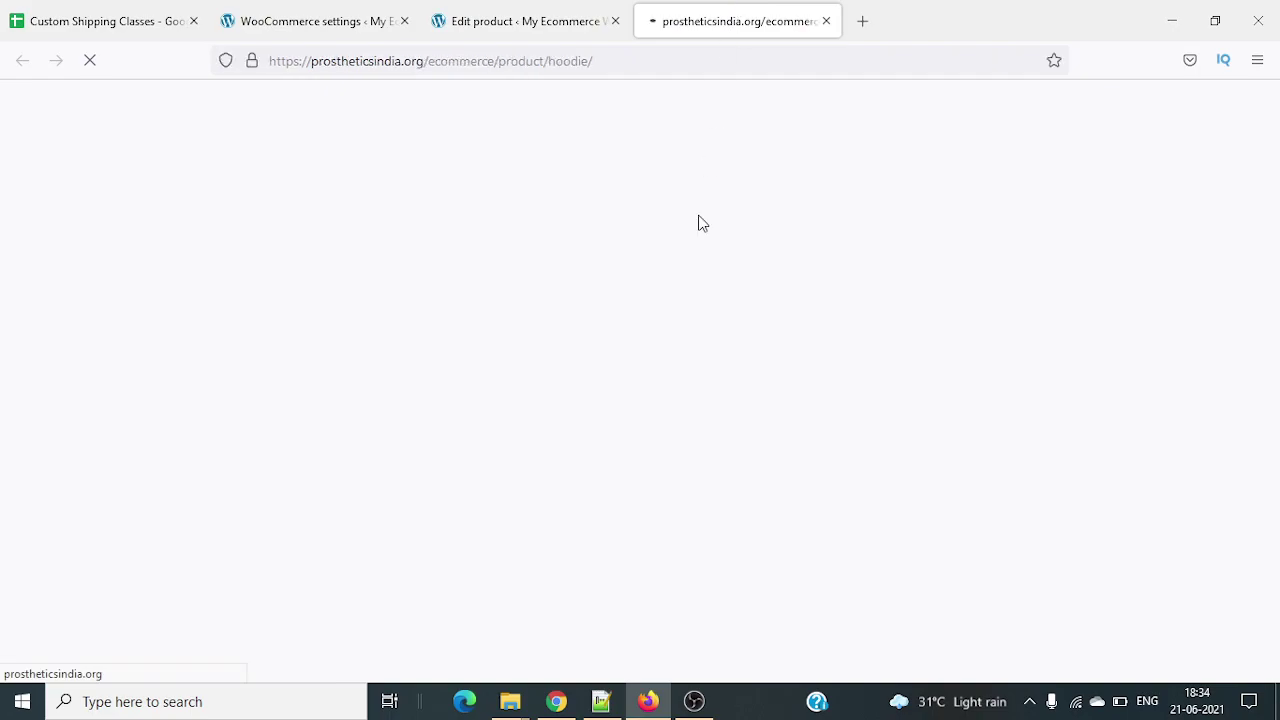
scroll(735, 493, down, 3)
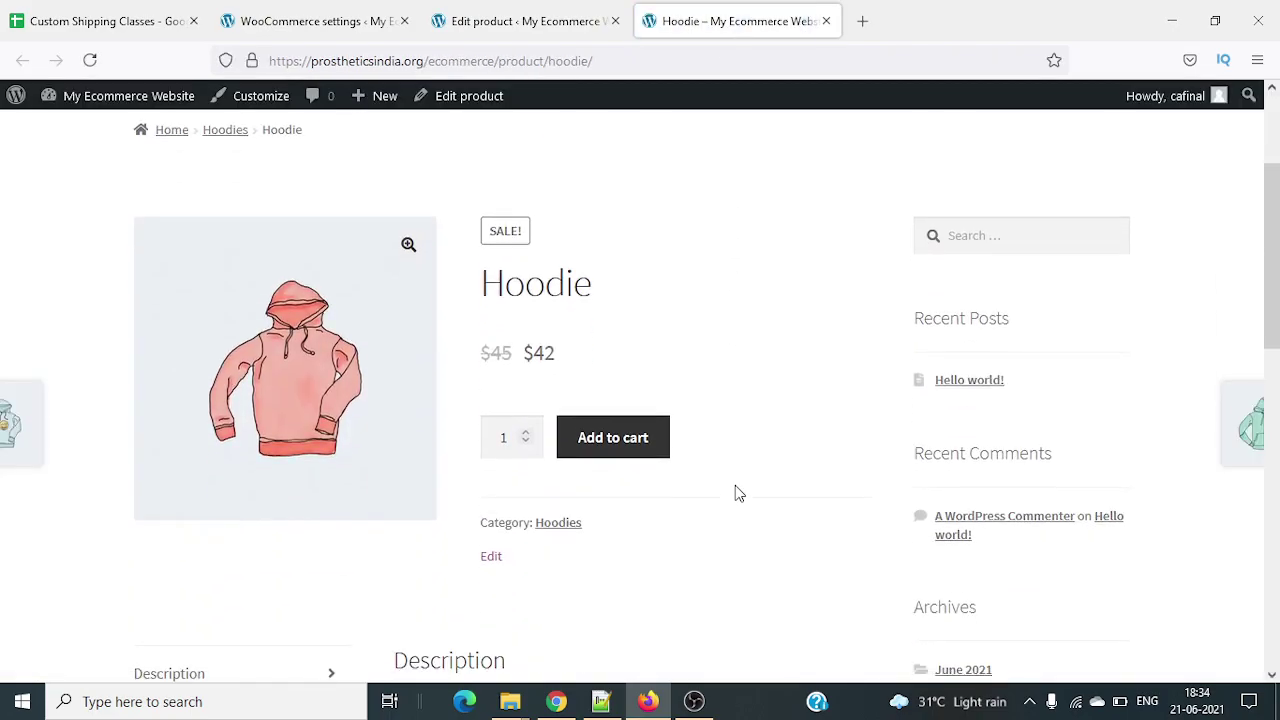
click(620, 448)
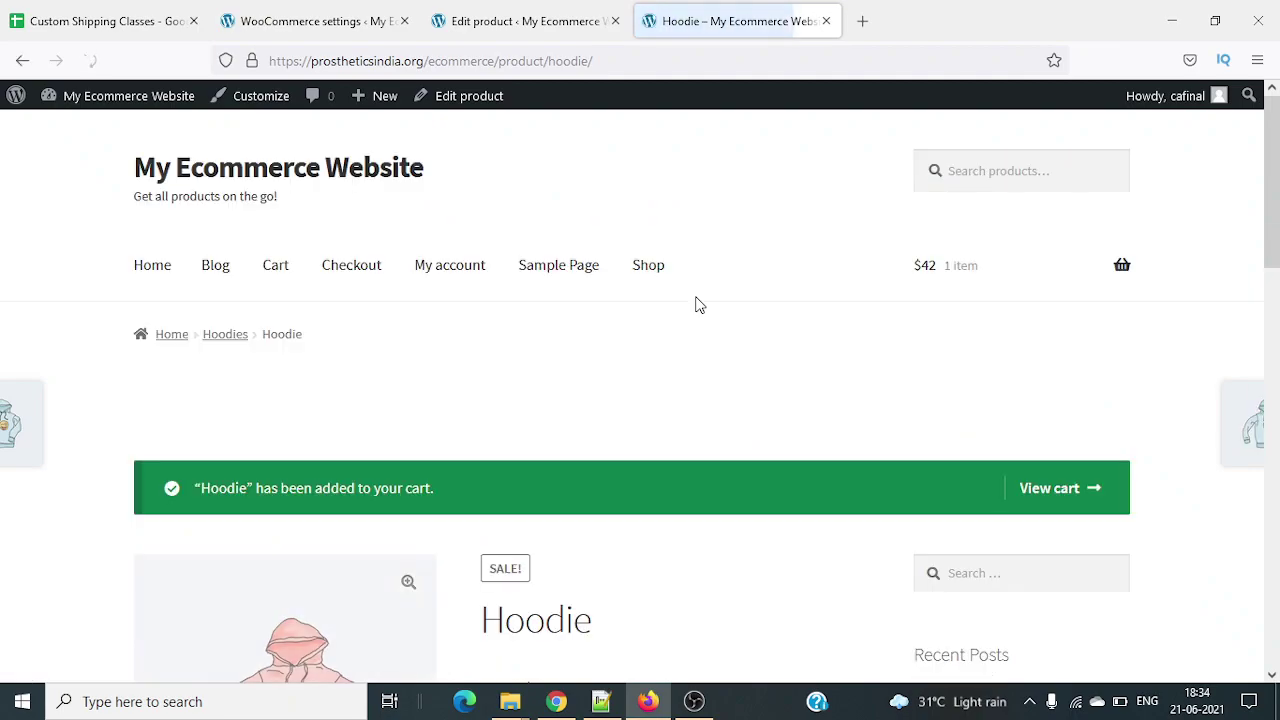
Step: Proceed from the mini-cart to checkout
mouse_move(940, 280)
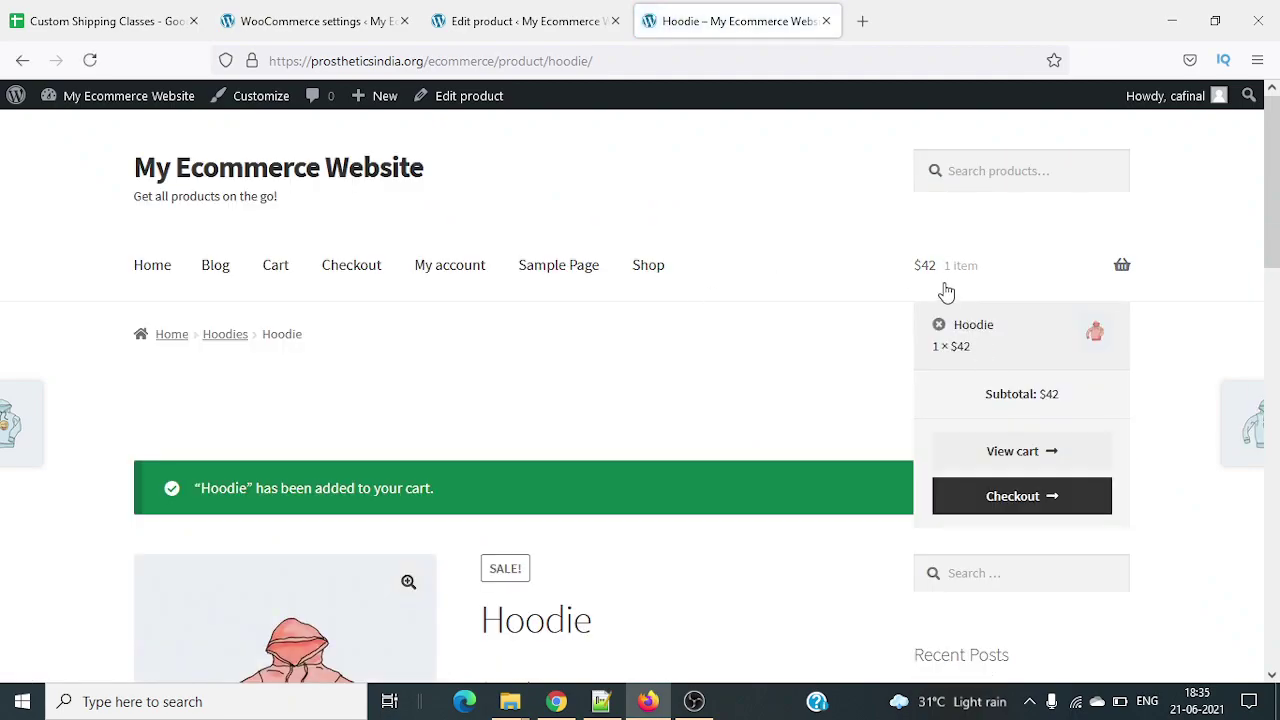
click(1022, 497)
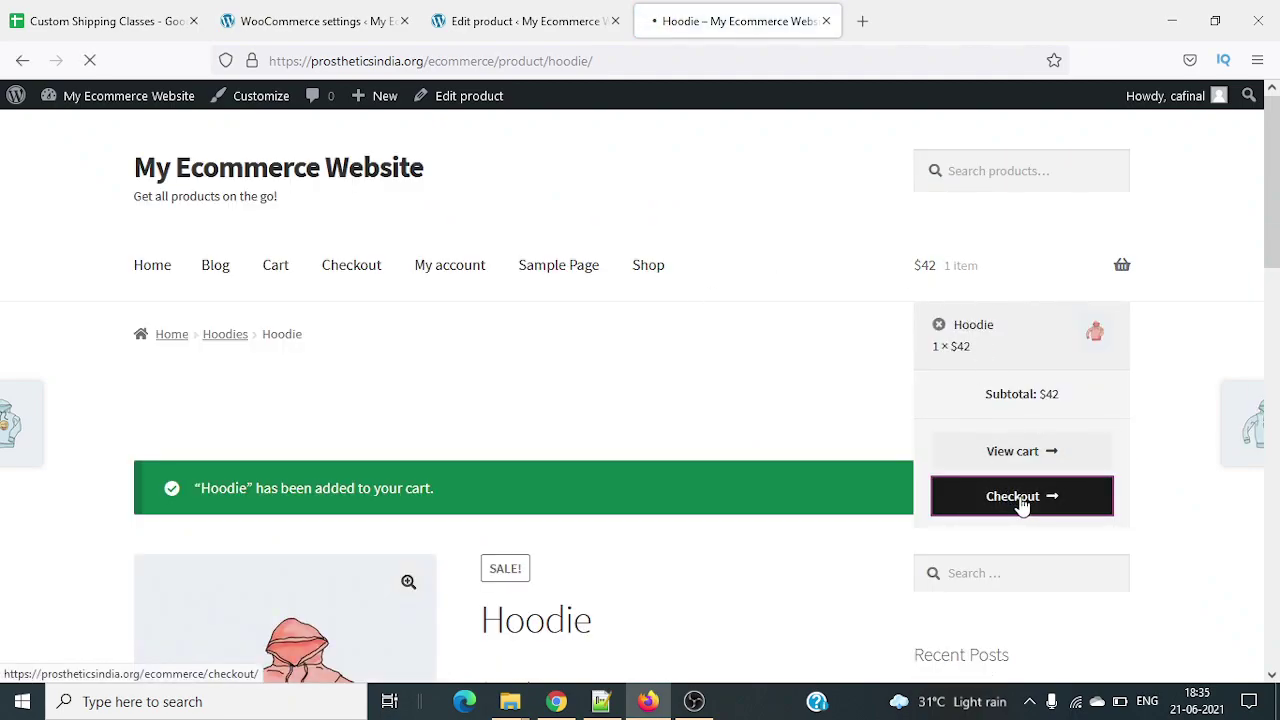
scroll(583, 404, down, 5)
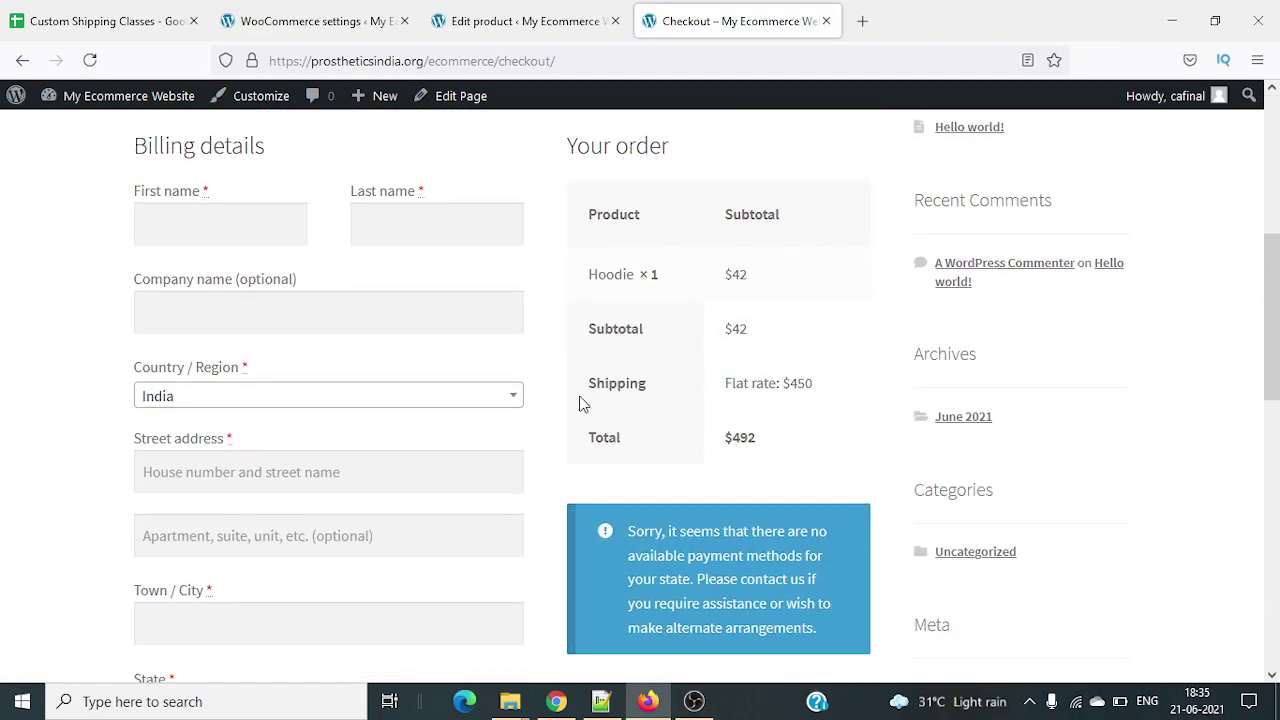
Step: Fill in the billing first and last name fields
click(174, 224)
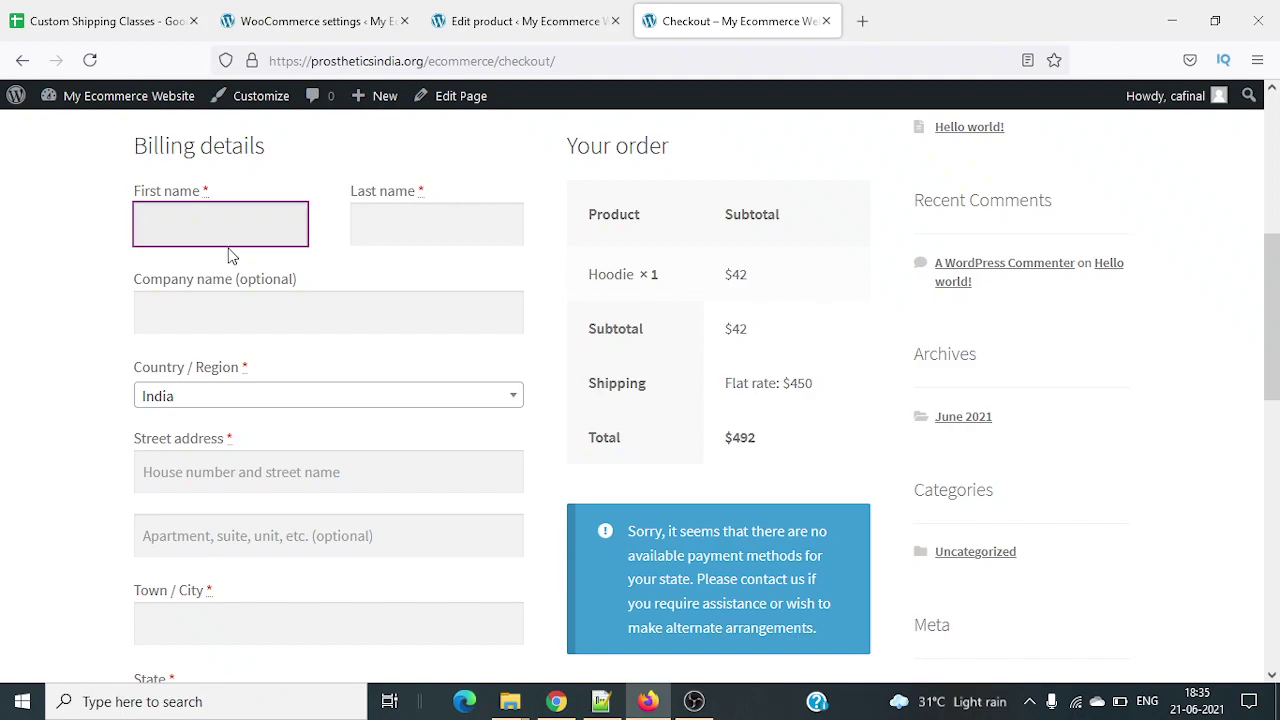
key(Tab)
key(Tab)
key(Tab)
key(Tab)
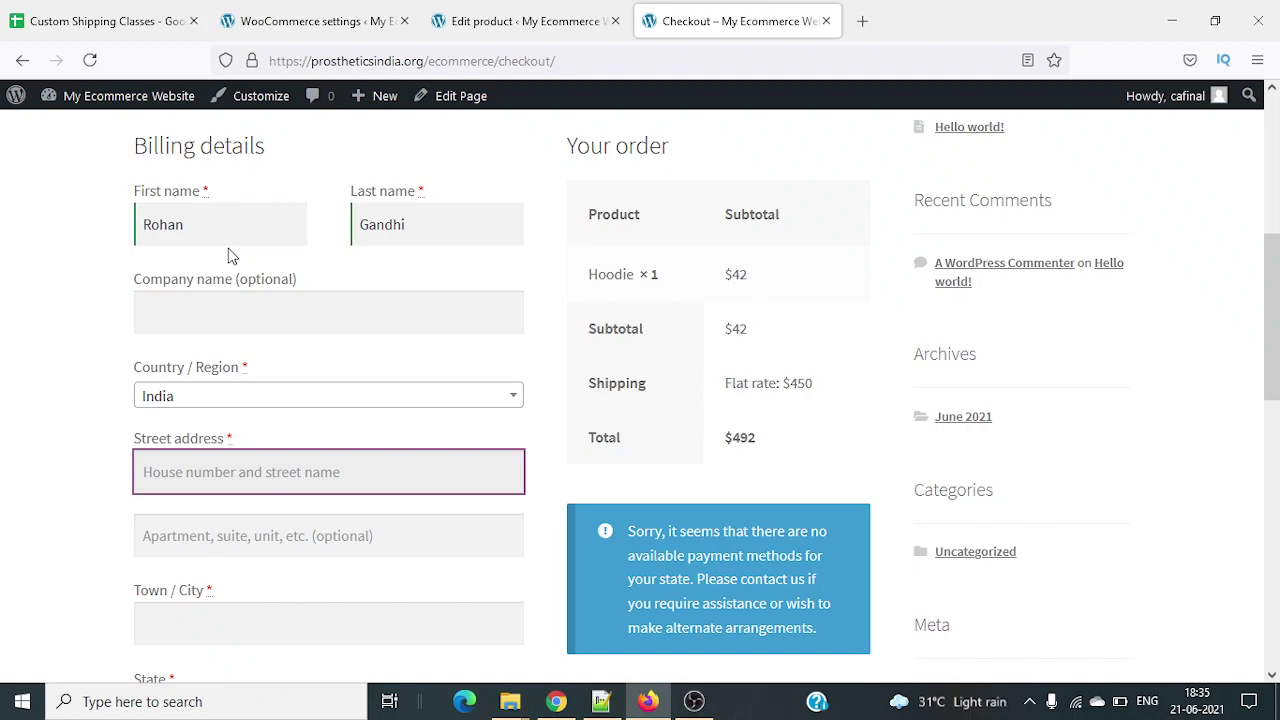
Step: Enter the street address, Mumbai as the town, and the pin code
text(4)
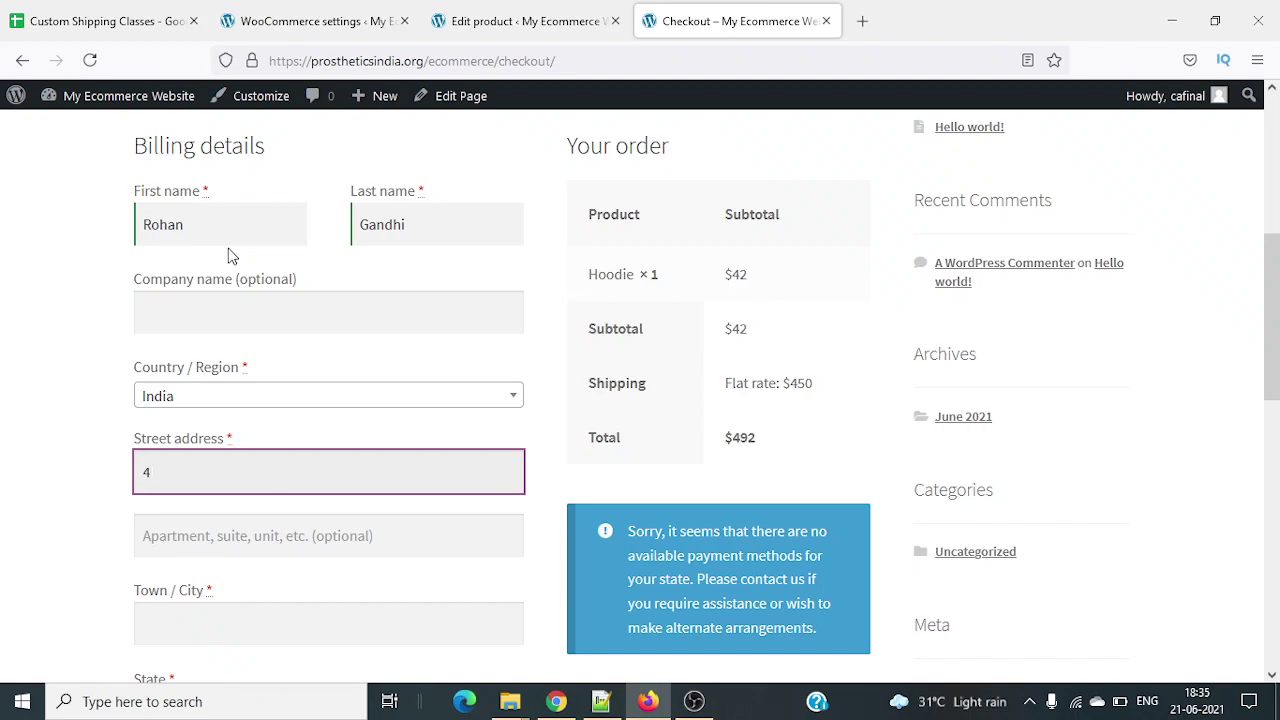
key(Tab)
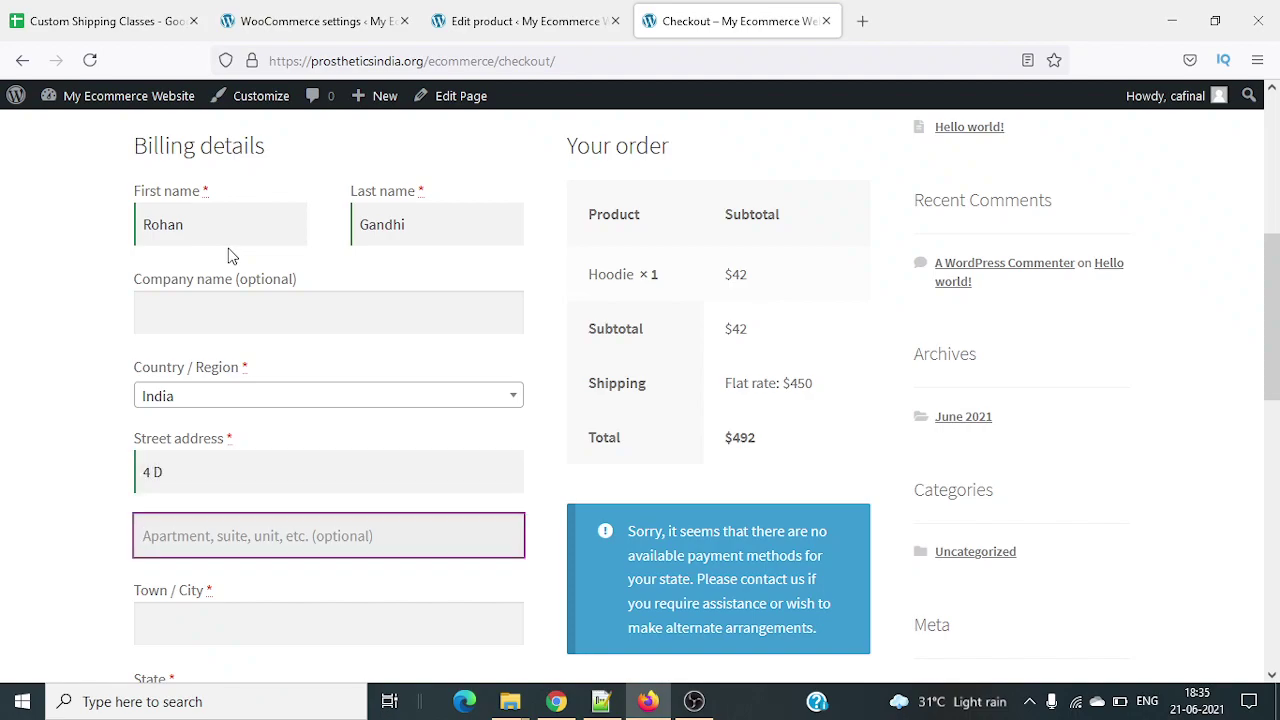
scroll(228, 256, down, 1)
key(Tab)
text(Mumbai)
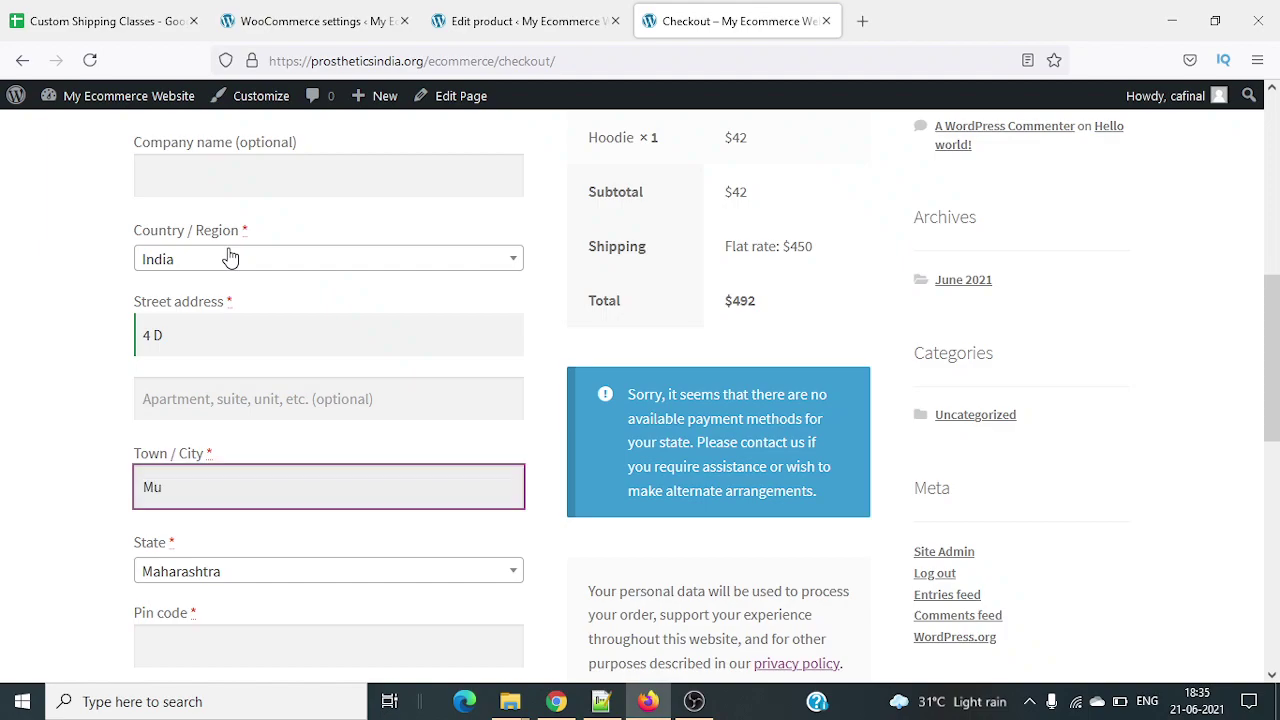
key(Tab)
key(Tab)
scroll(229, 256, down, 2)
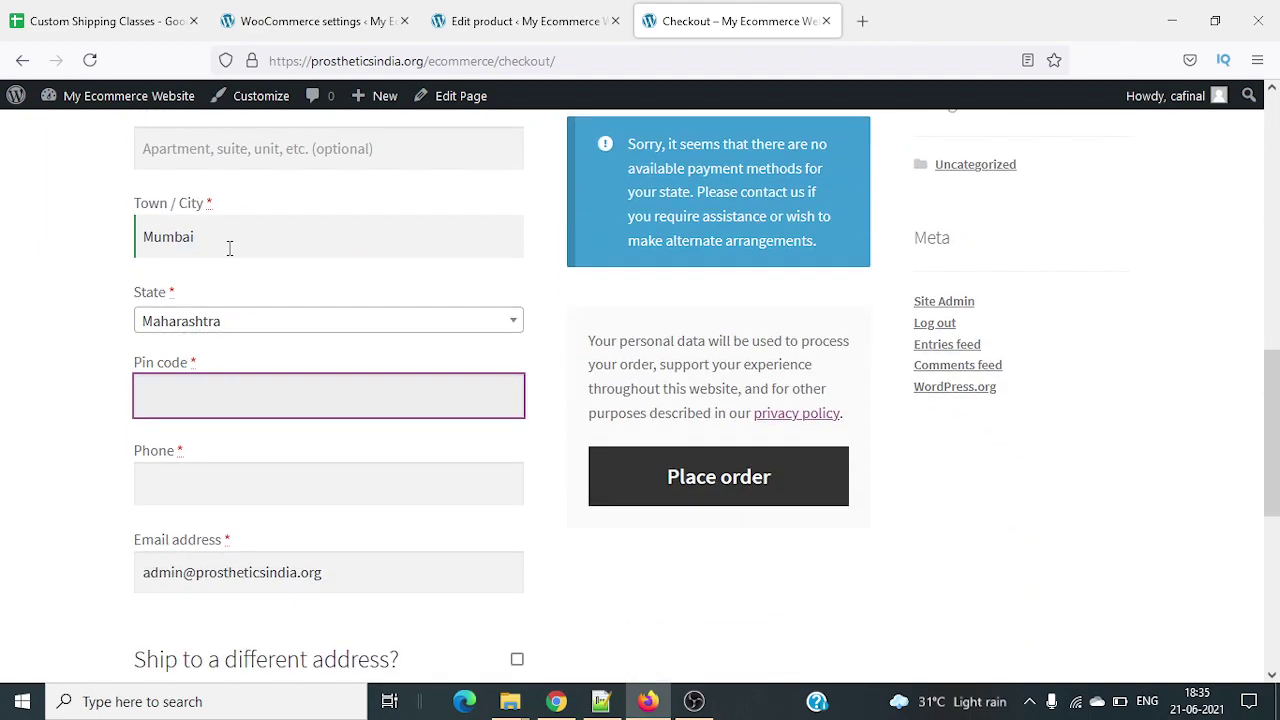
text(400001)
Step: Enter the billing phone number and review the Flat rate $450 shipping total
click(387, 449)
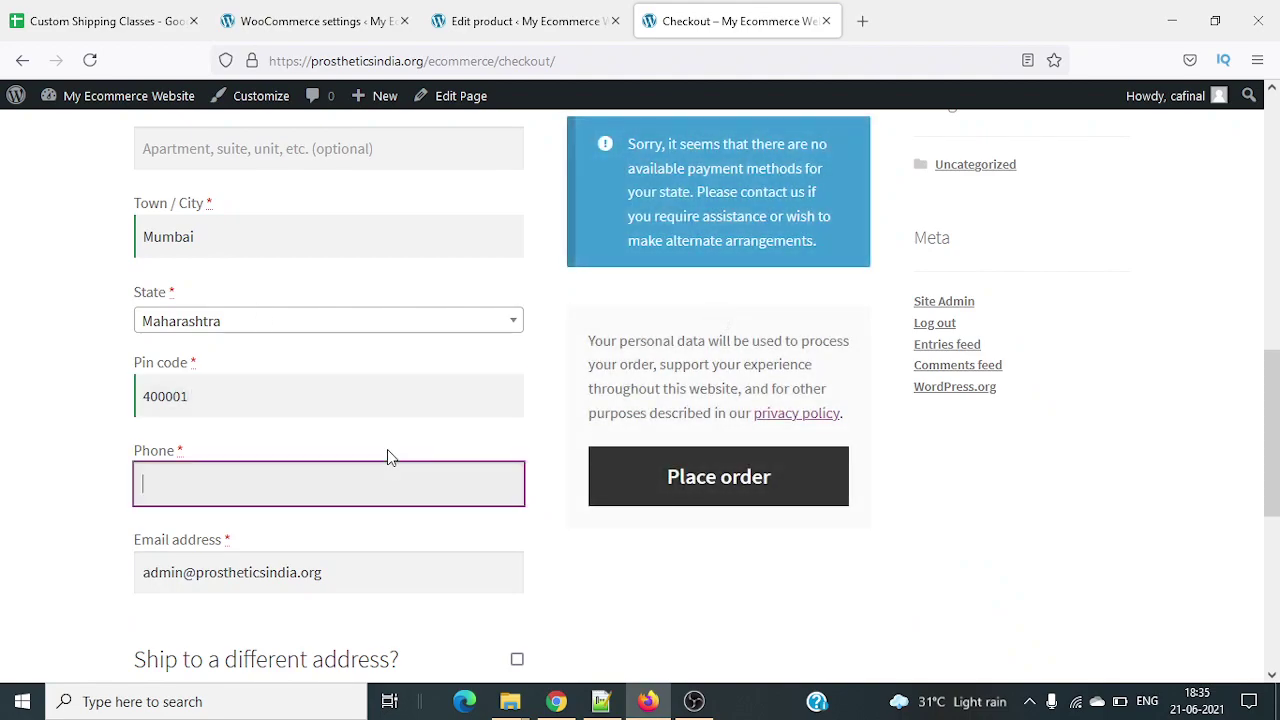
scroll(389, 451, down, 1)
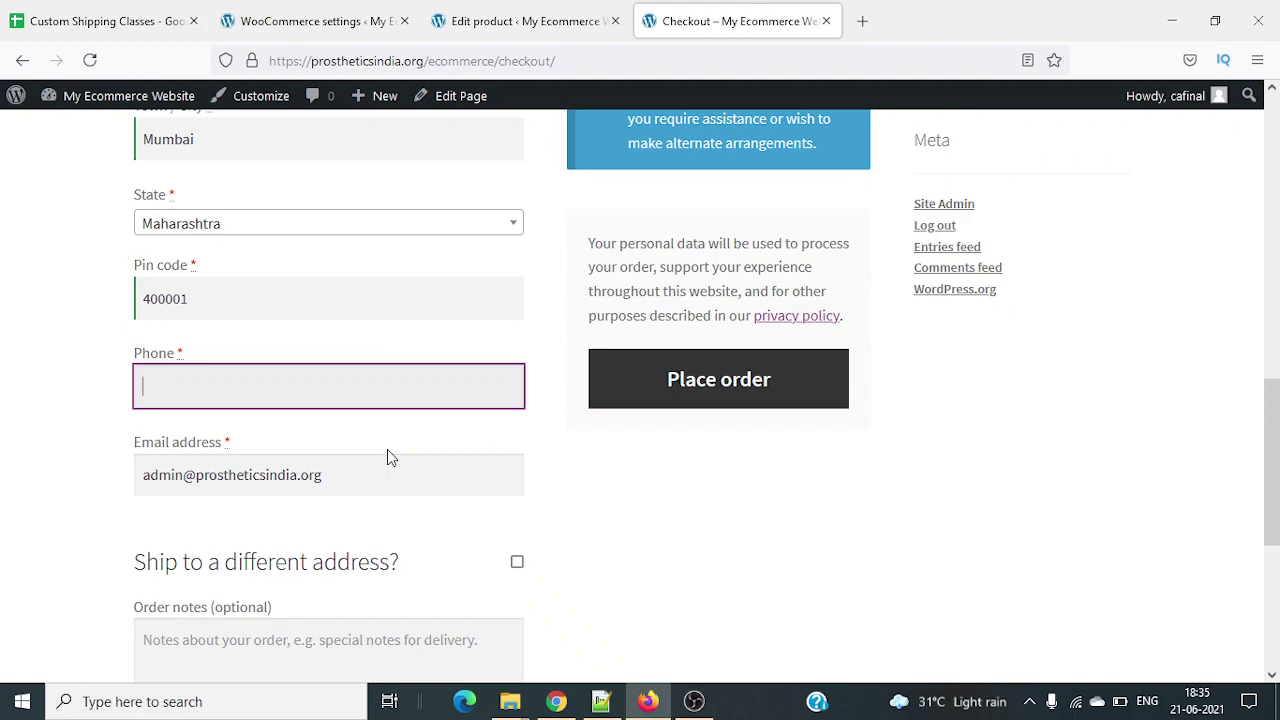
scroll(387, 449, down, 2)
scroll(389, 452, up, 1)
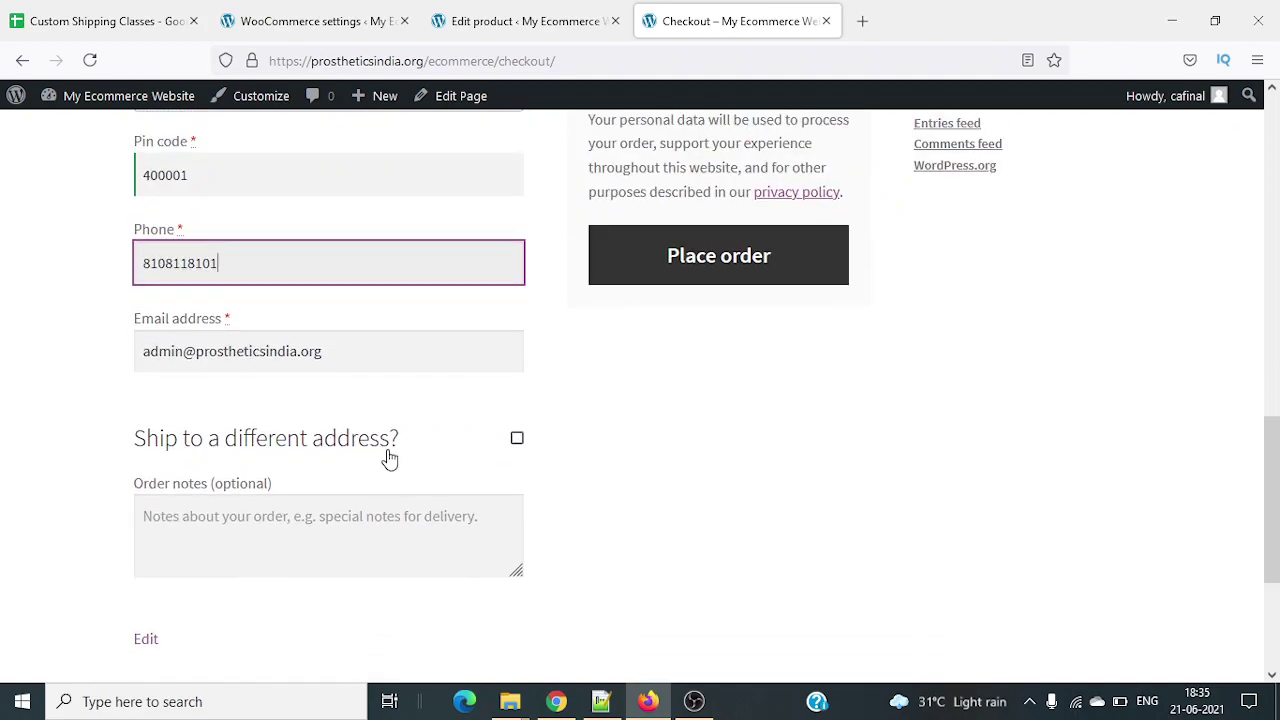
scroll(389, 457, up, 7)
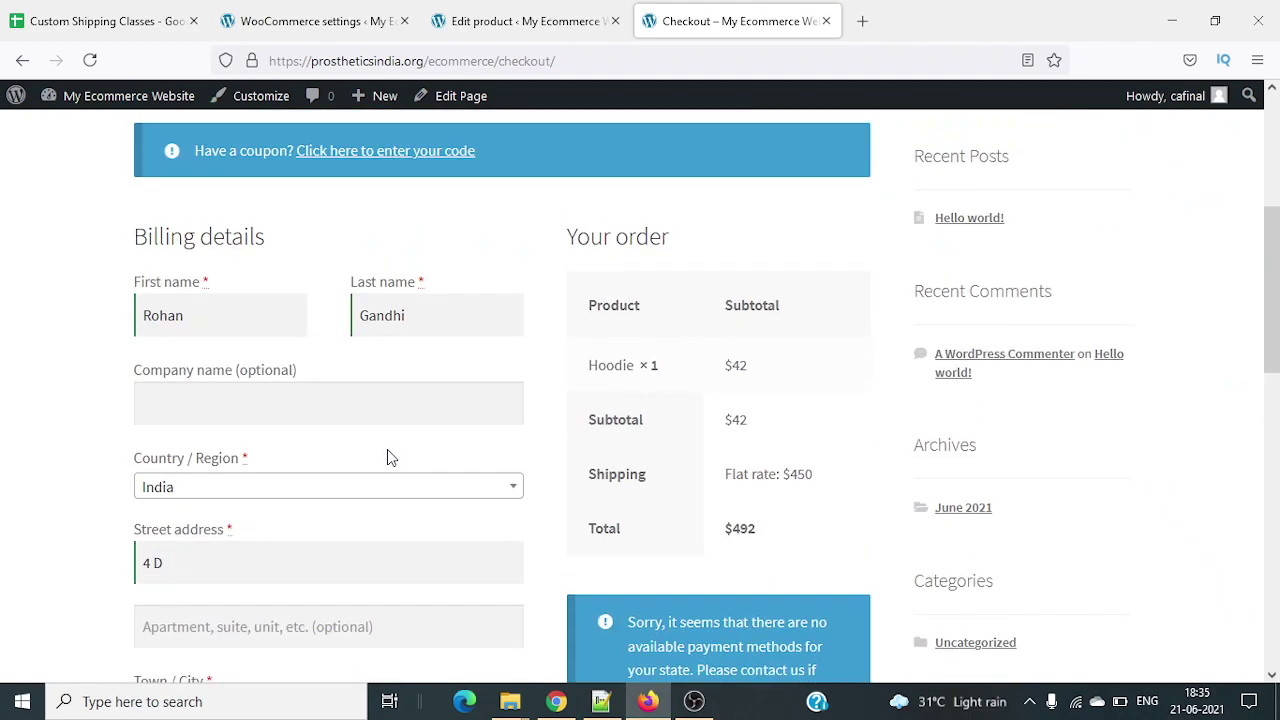
scroll(388, 455, down, 10)
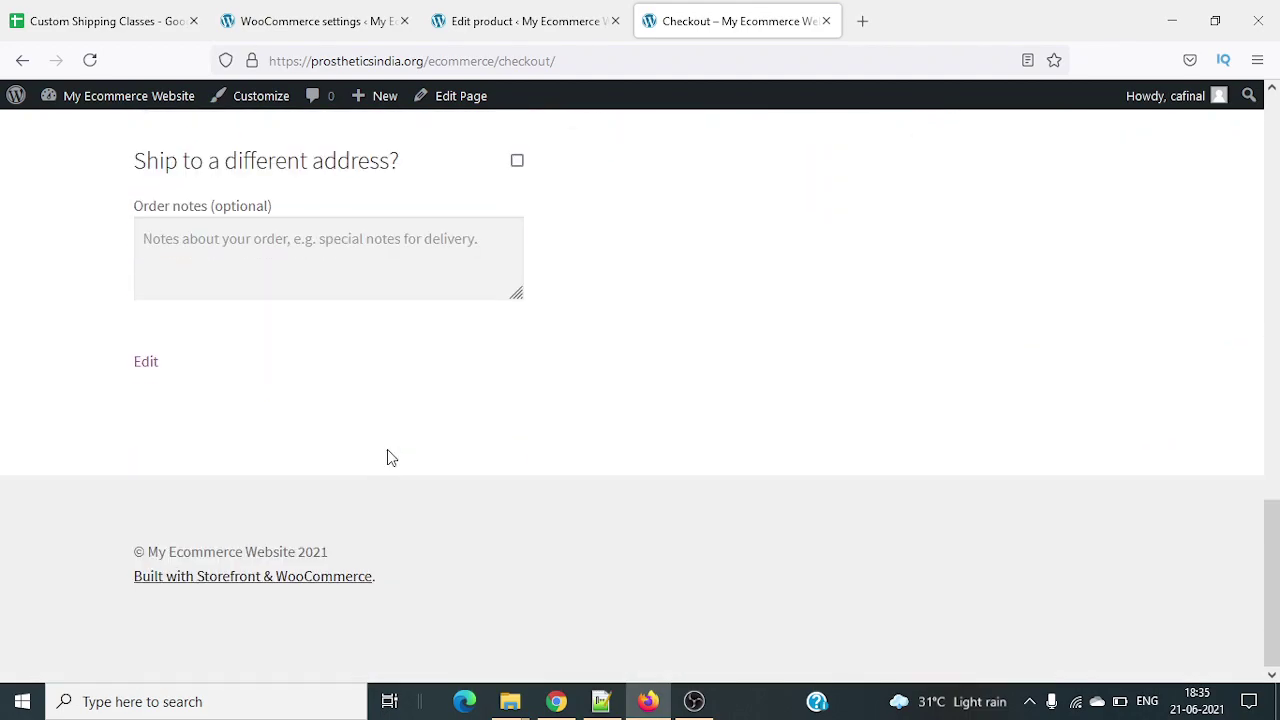
scroll(389, 450, up, 4)
Step: Attempt to place the order, then switch to the Custom Shipping Classes spreadsheet
click(684, 357)
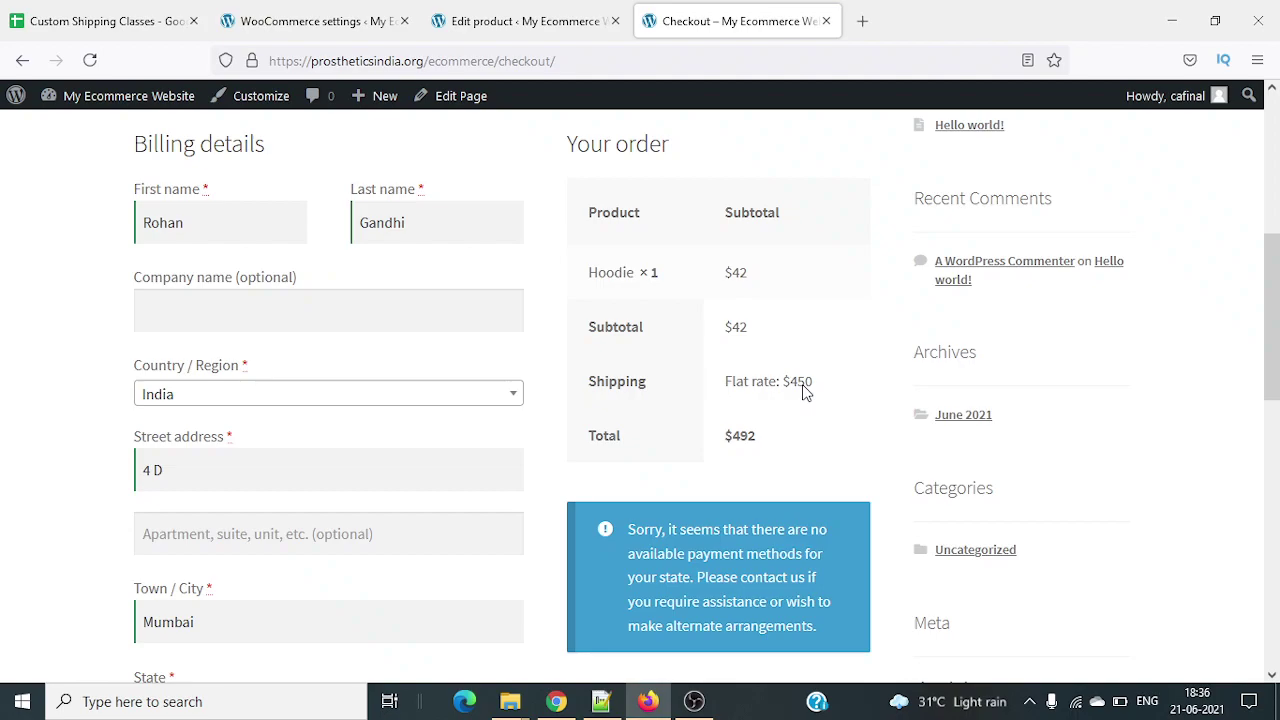
scroll(806, 390, up, 2)
scroll(806, 390, down, 3)
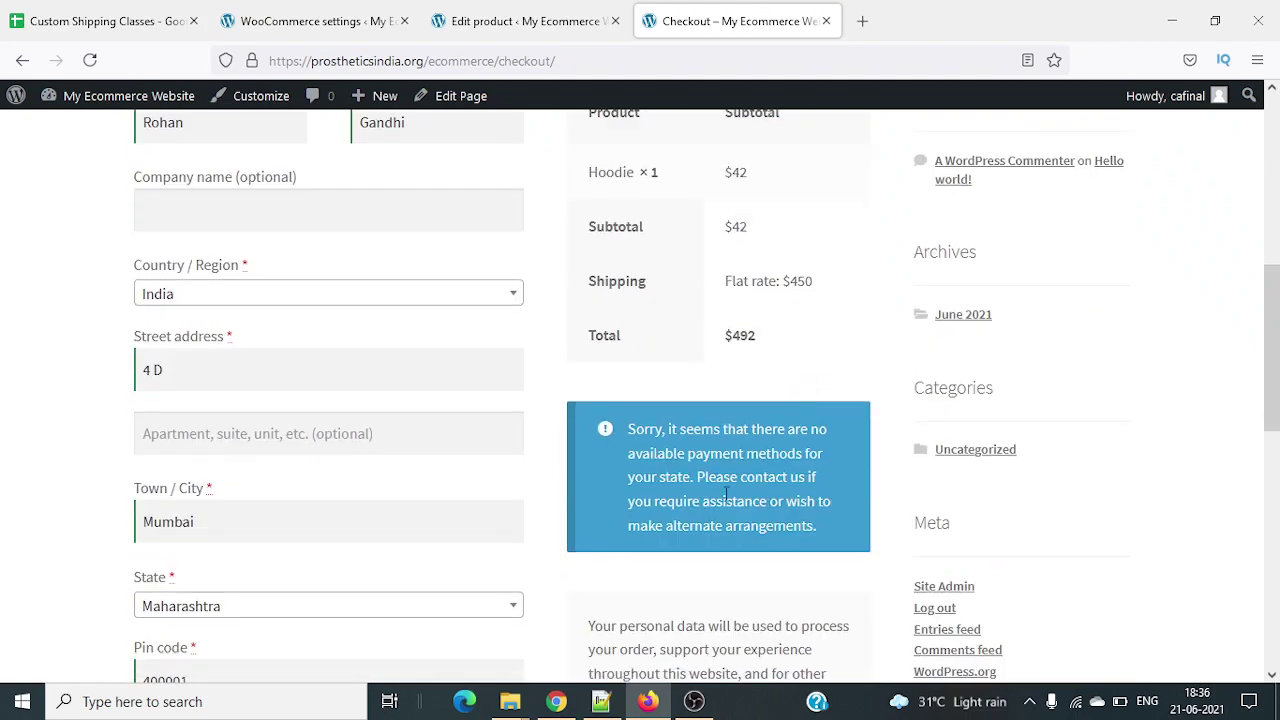
scroll(768, 436, down, 1)
click(110, 21)
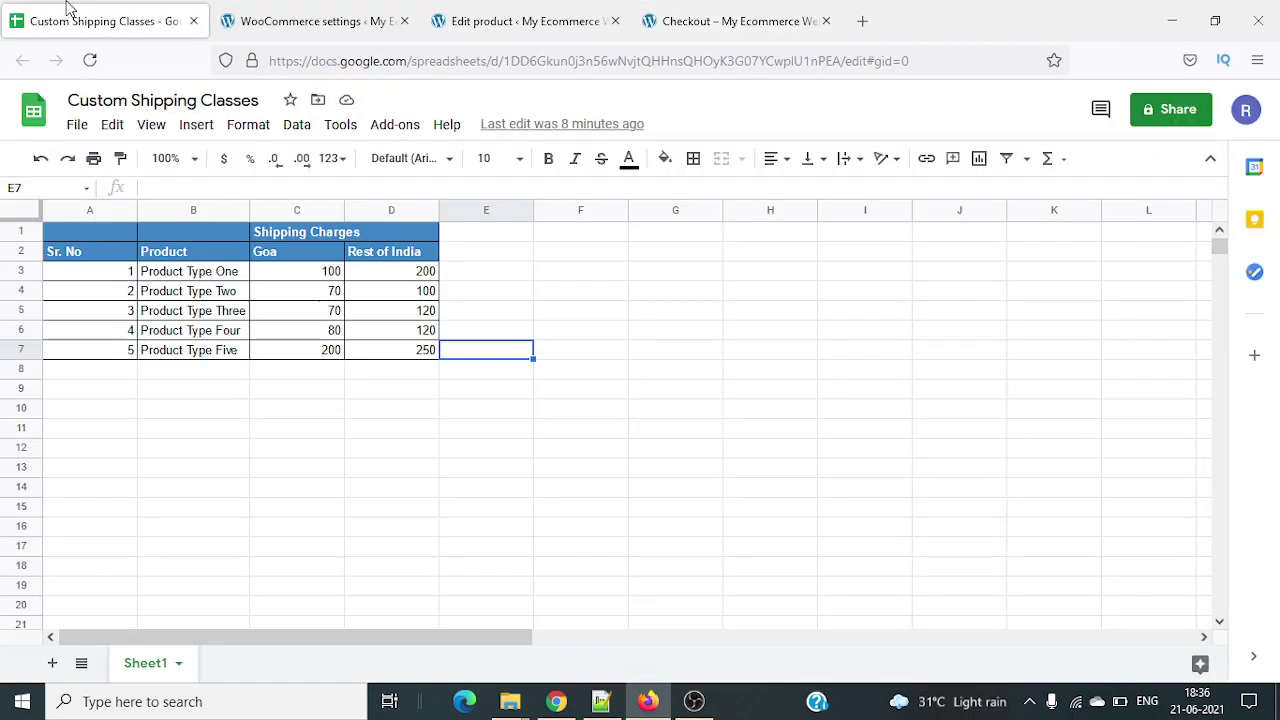
Step: Check Product Type Five's Goa 200 and Rest of India 250 charges in C7 and D7
click(377, 357)
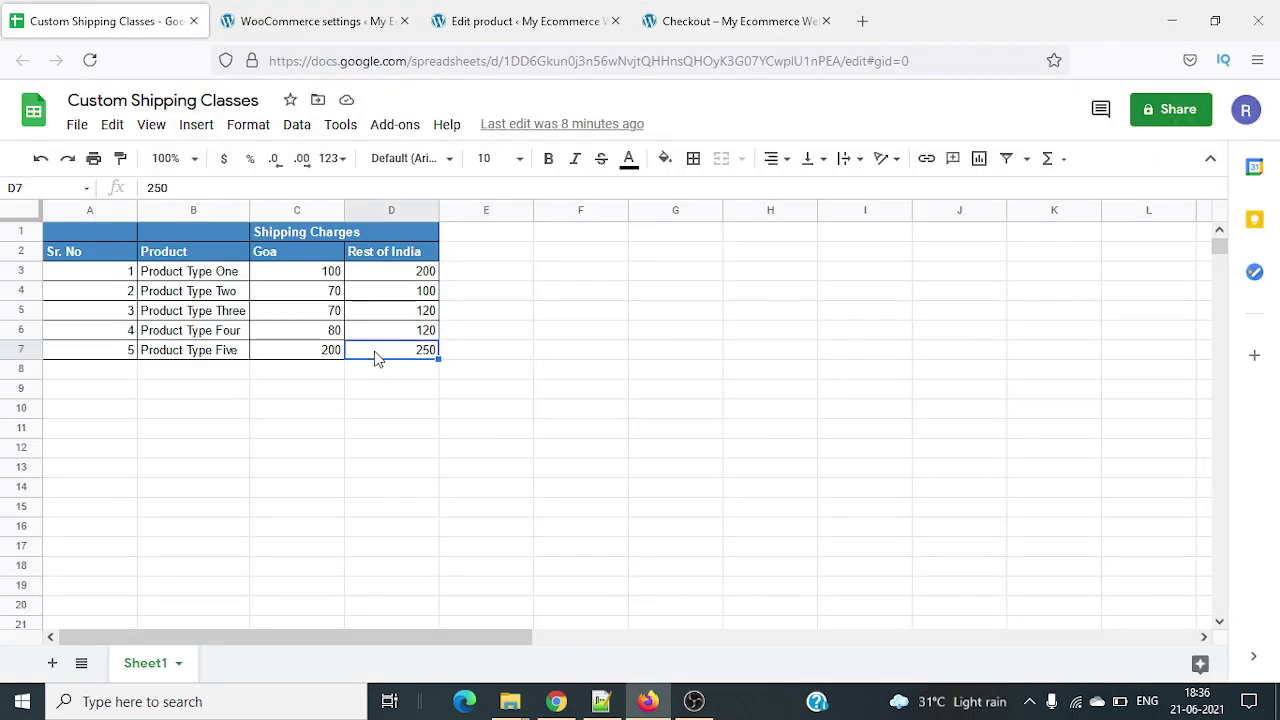
click(318, 357)
key(Right)
click(297, 357)
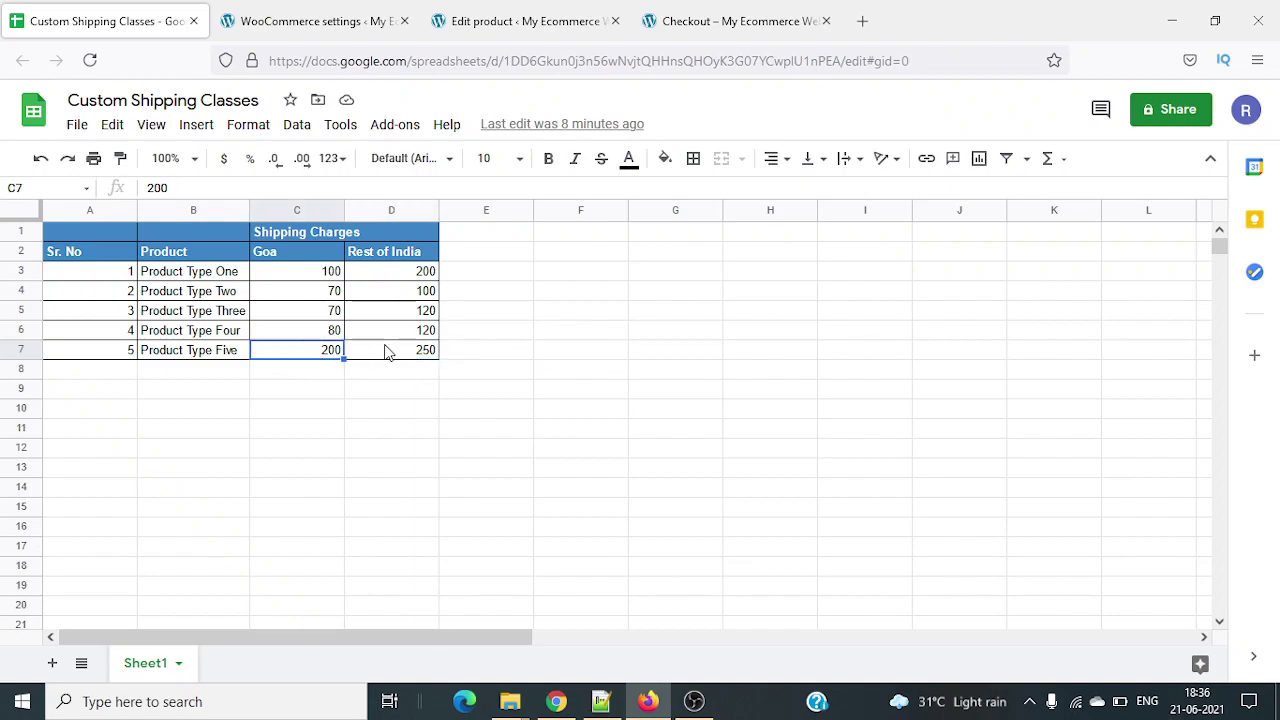
click(763, 8)
scroll(738, 470, down, 5)
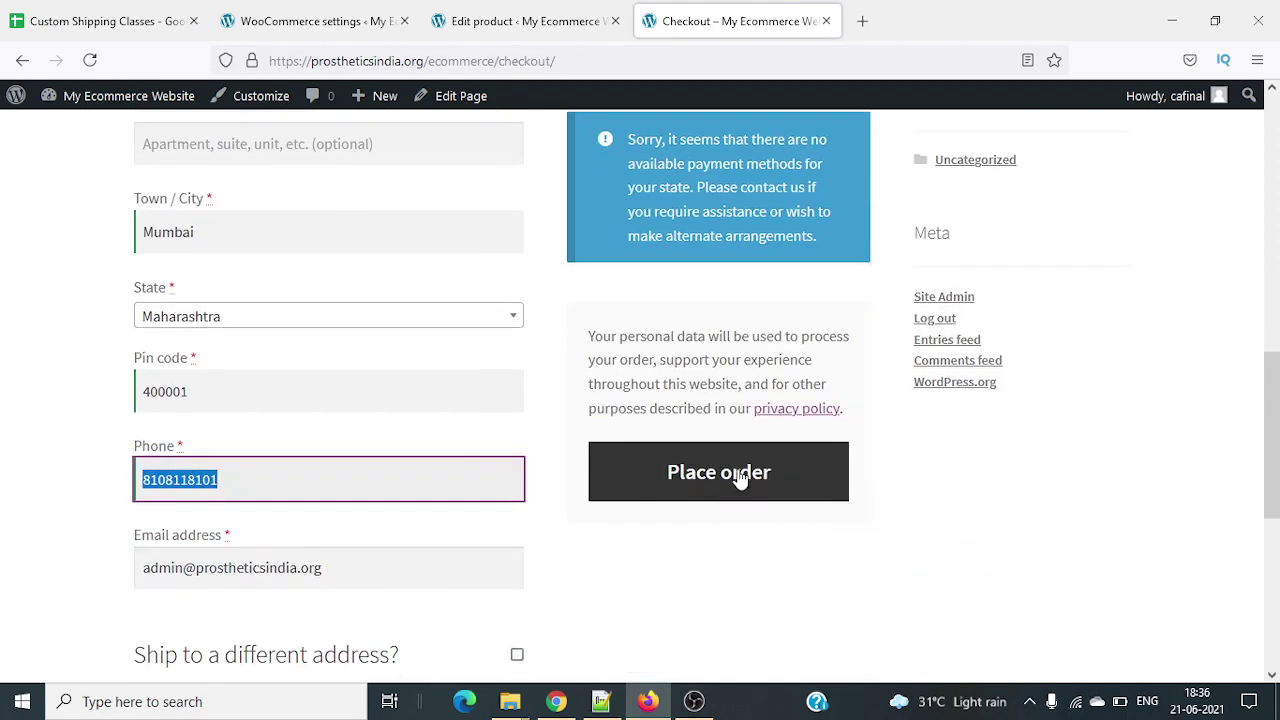
Step: Place the order and highlight the Flat rate: $450 shipping line
click(698, 440)
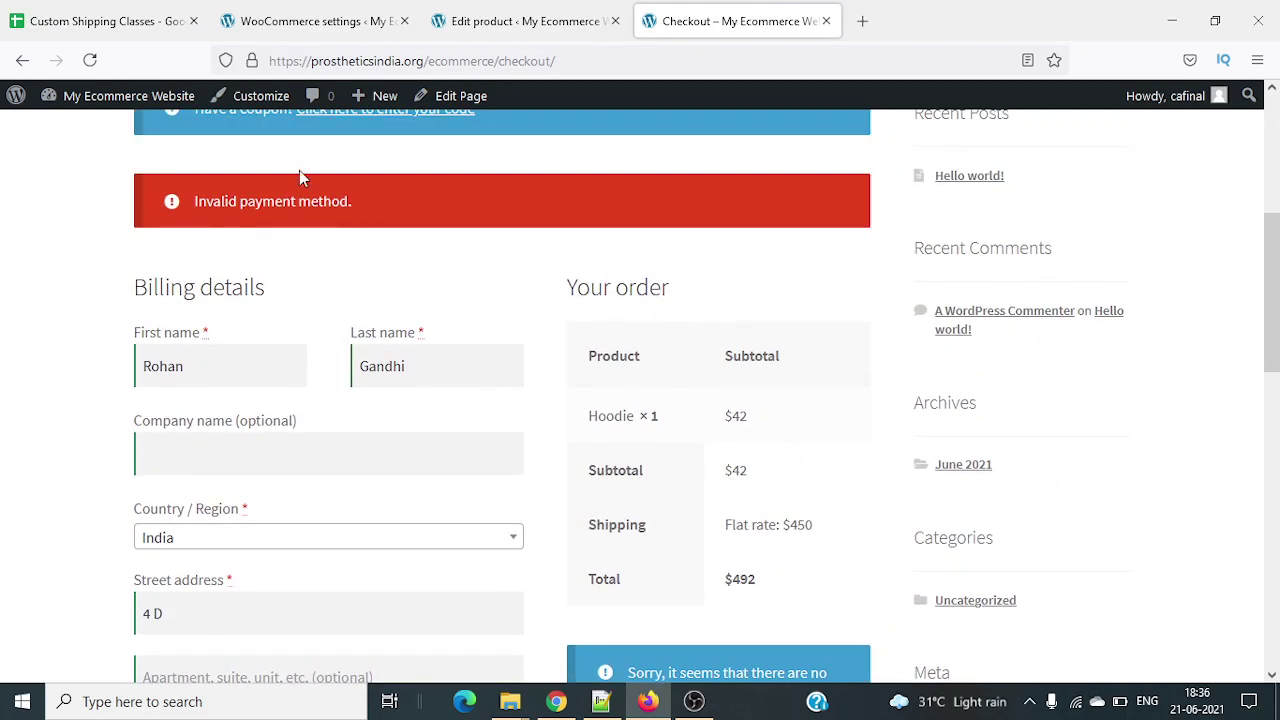
scroll(517, 270, down, 1)
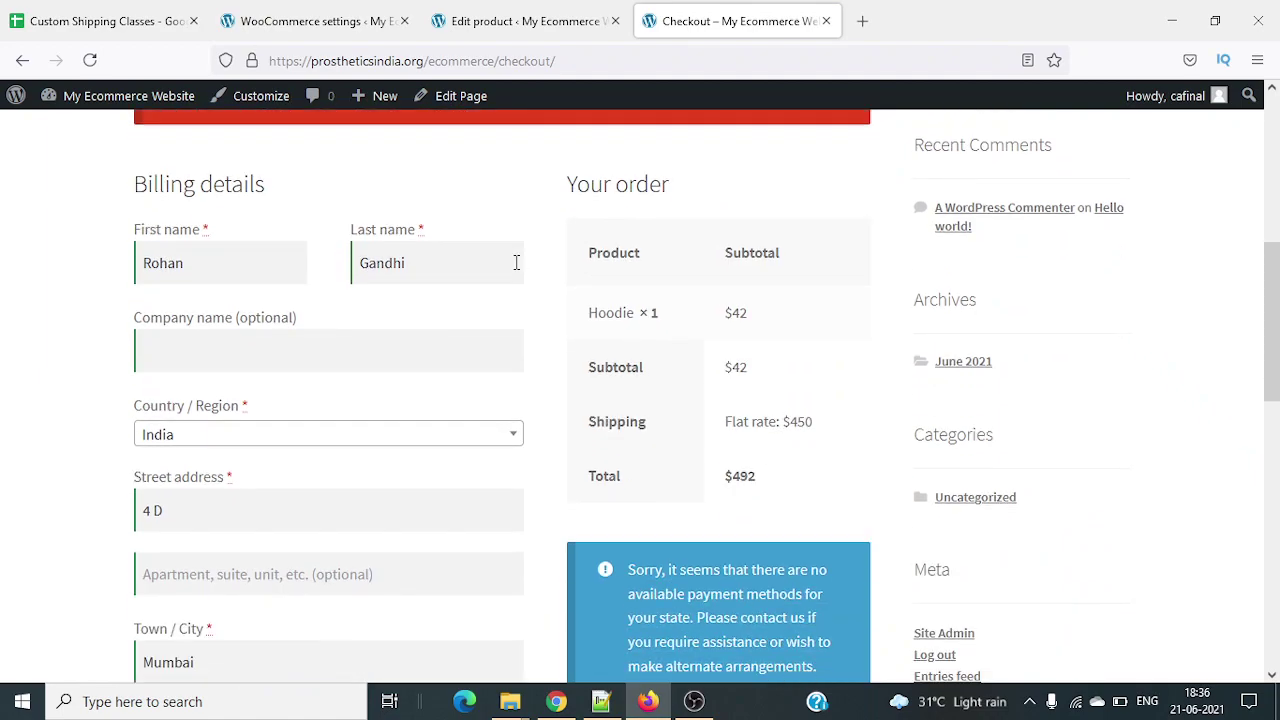
triple_click(812, 426)
scroll(786, 410, down, 4)
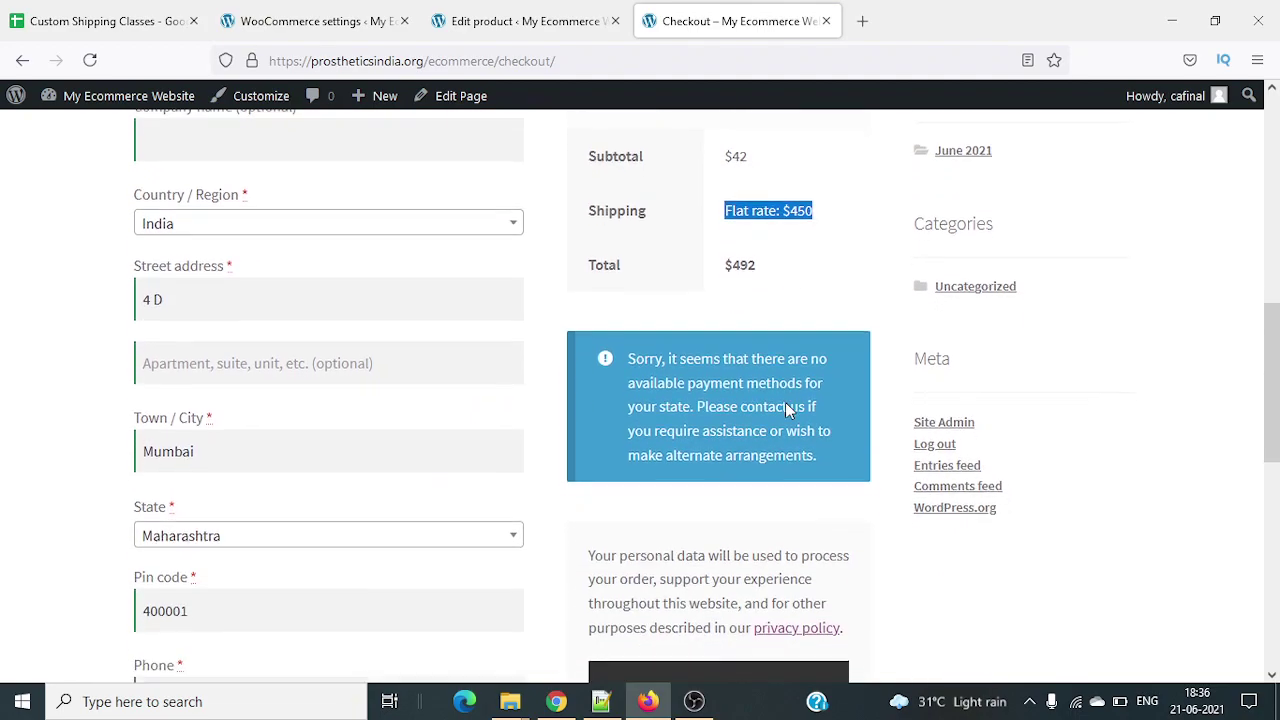
scroll(786, 403, up, 3)
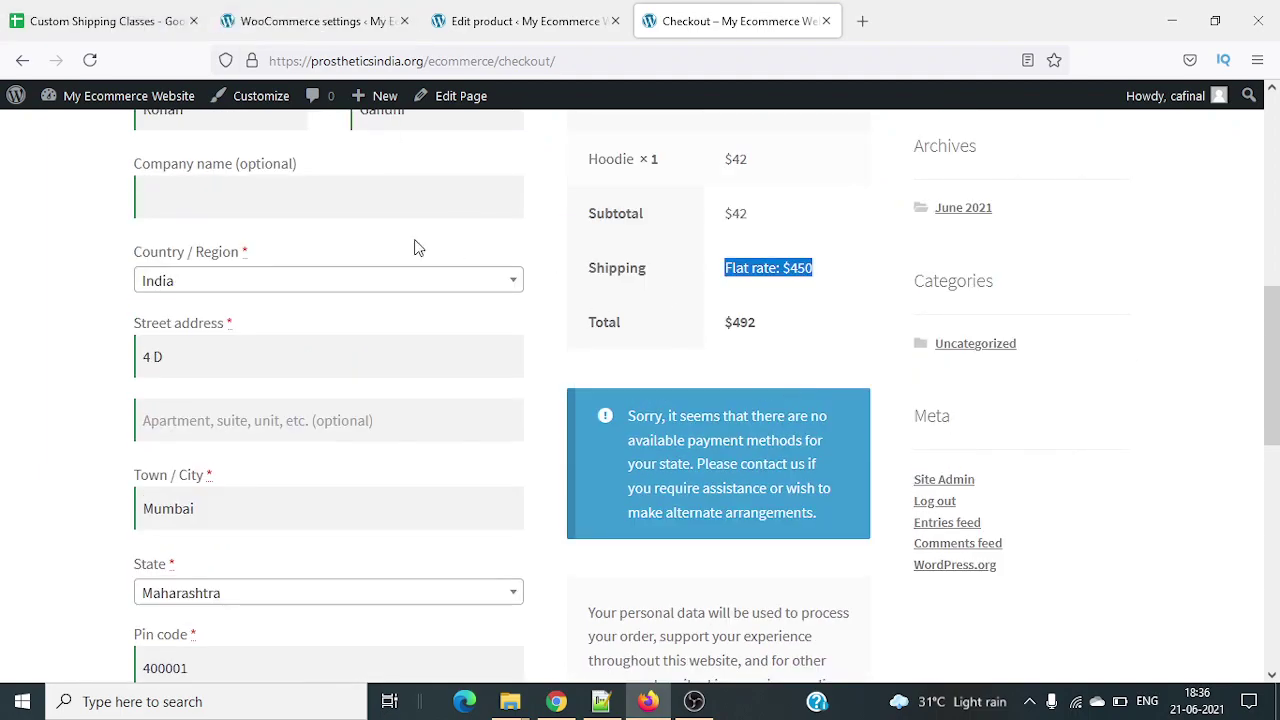
Step: Compare the $450 charge with the sheet's 250 Rest of India value in D7
click(107, 10)
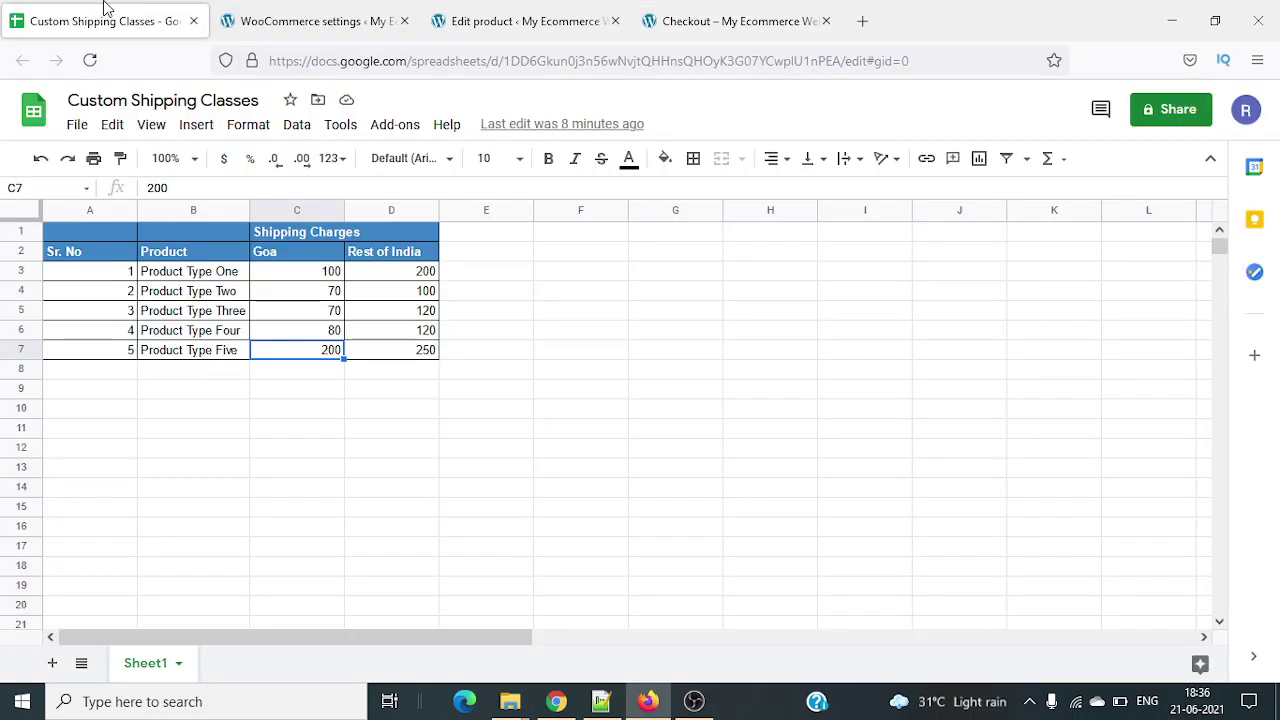
click(415, 352)
click(684, 10)
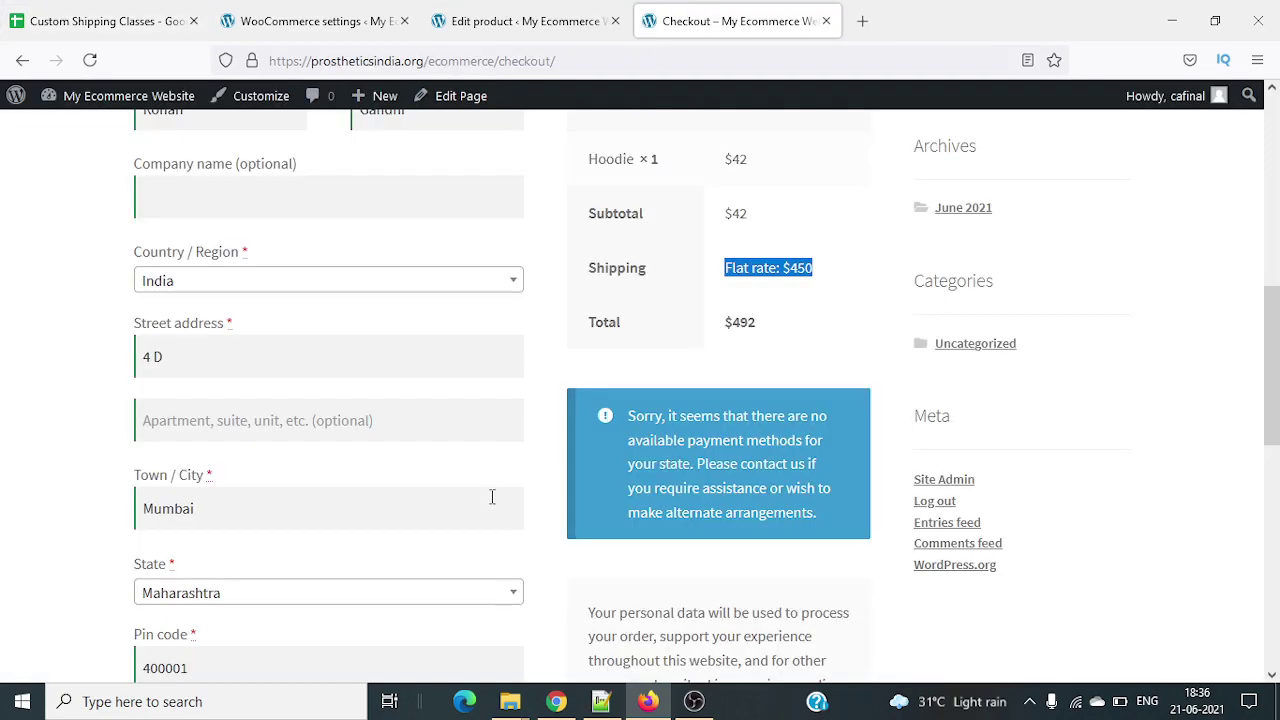
Step: Set the checkout billing state to Goa and highlight the resulting Flat rate $200 shipping charge
scroll(491, 497, down, 5)
click(315, 246)
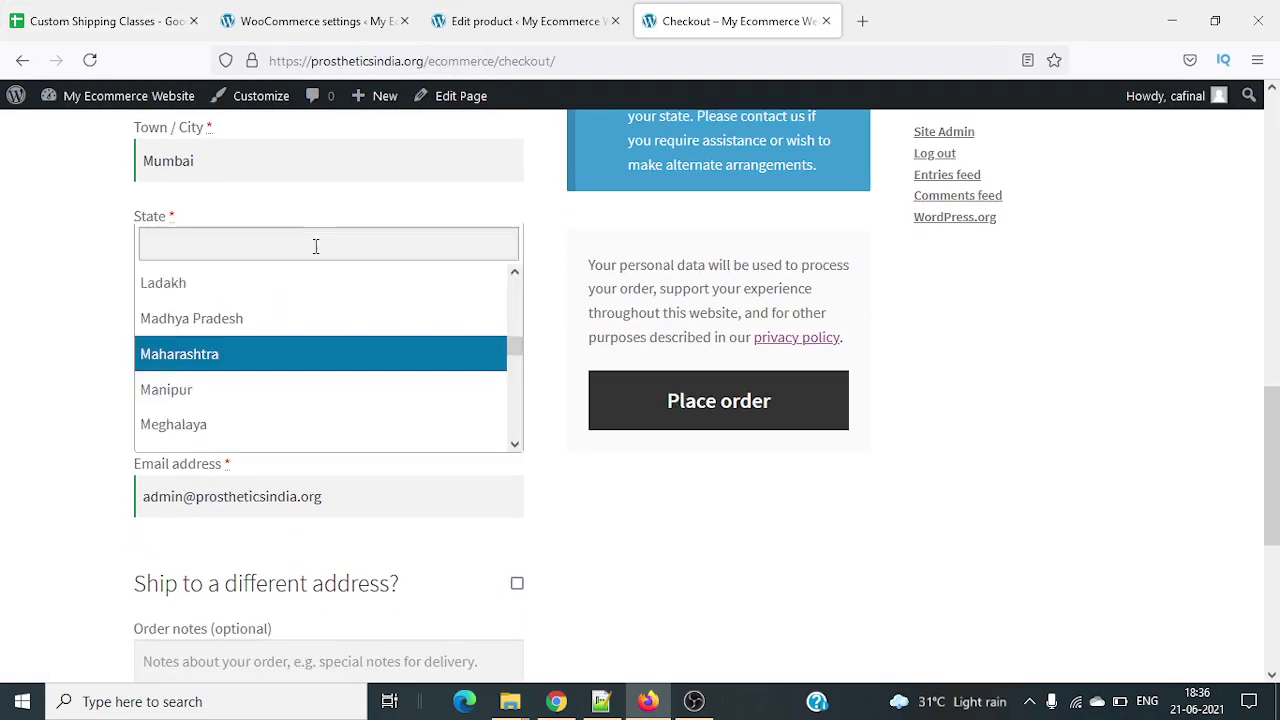
text(goa)
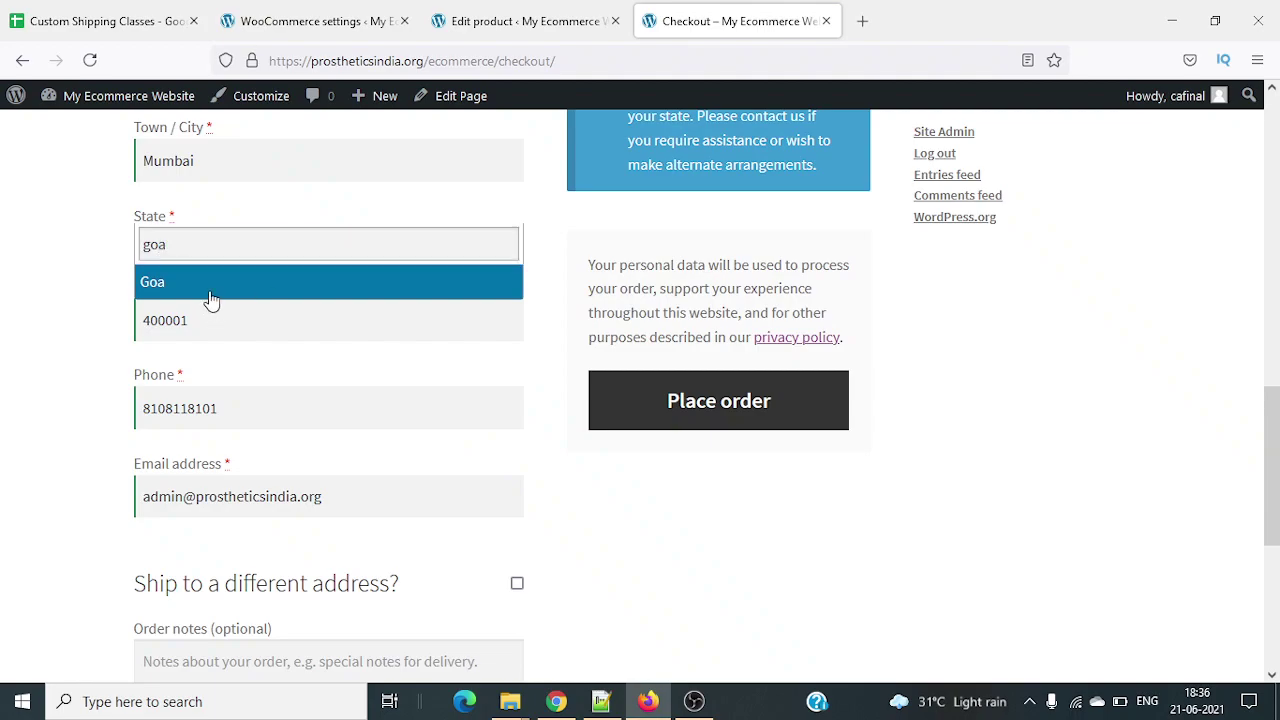
click(222, 288)
scroll(686, 340, up, 3)
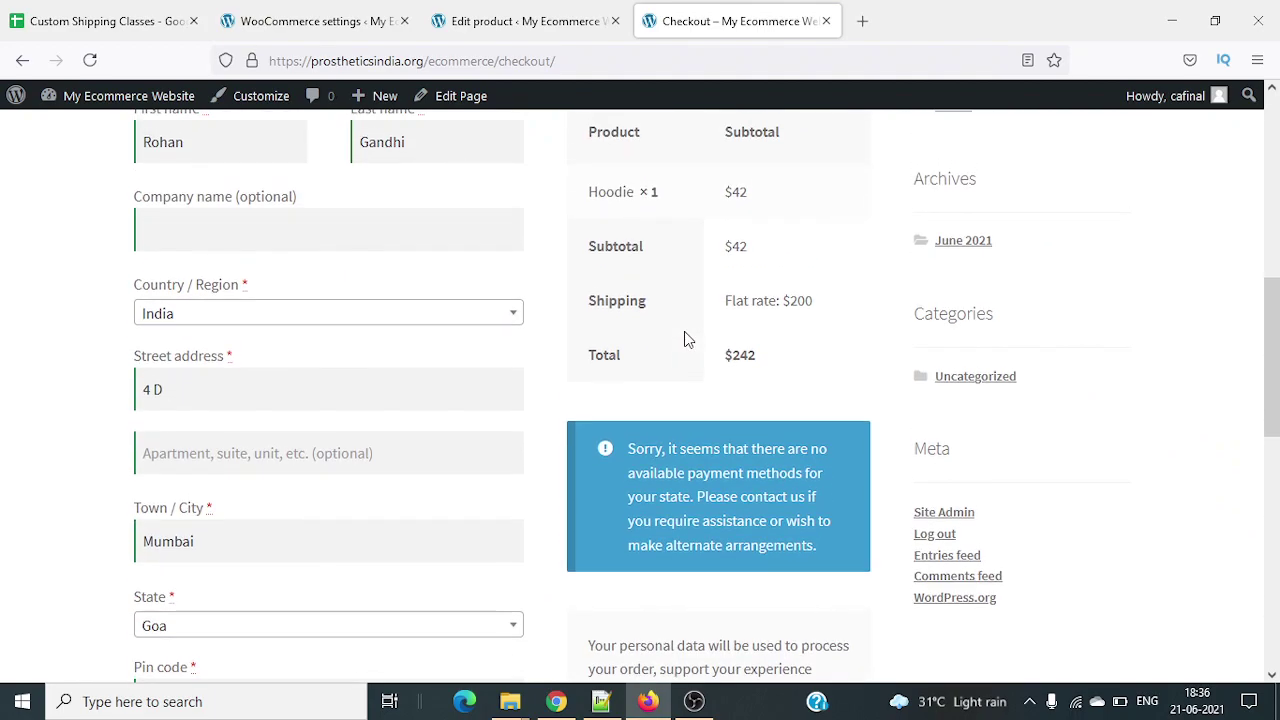
triple_click(798, 304)
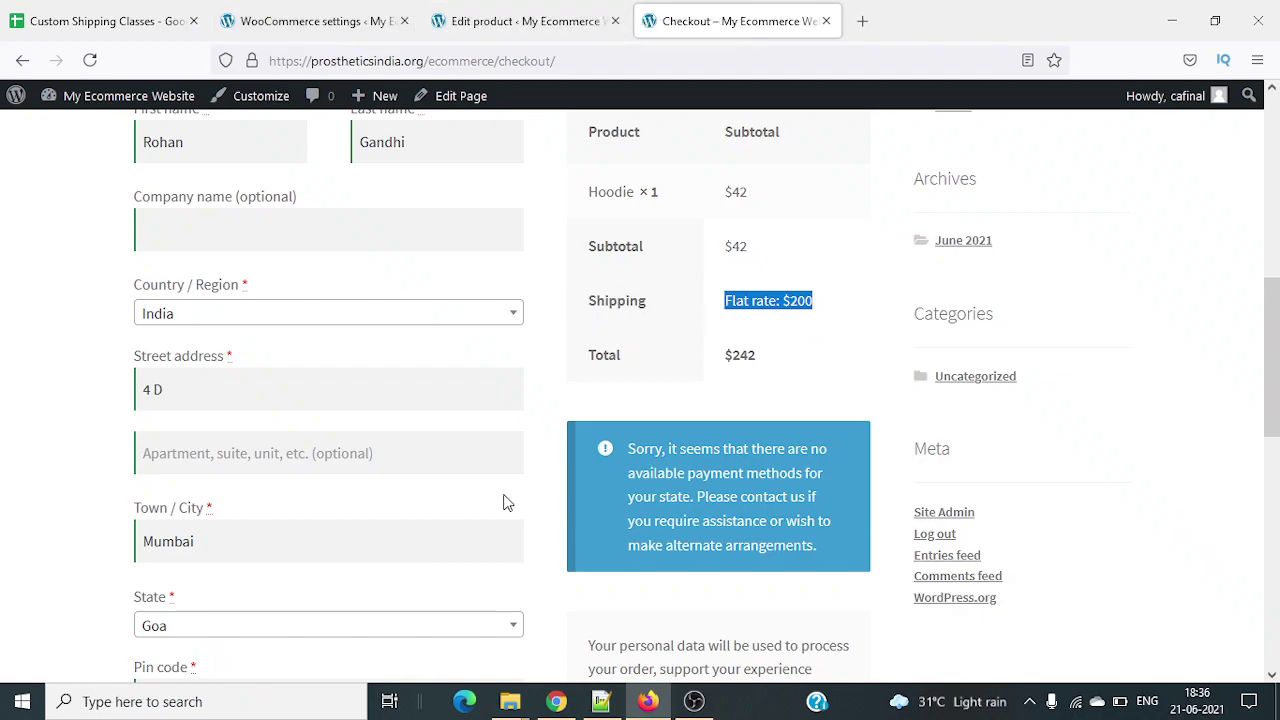
Step: Compare the $200 charge with the Goa charge for Product Type Four in the spreadsheet
scroll(505, 501, down, 3)
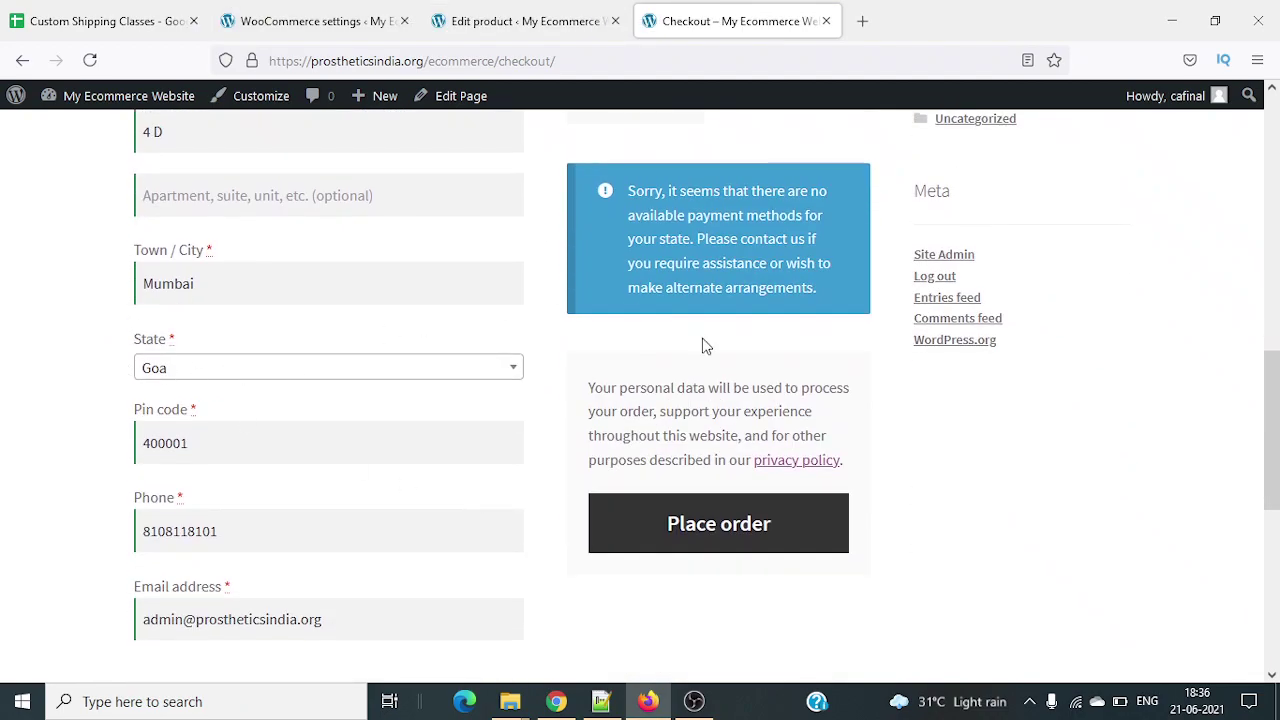
scroll(703, 346, up, 4)
triple_click(703, 346)
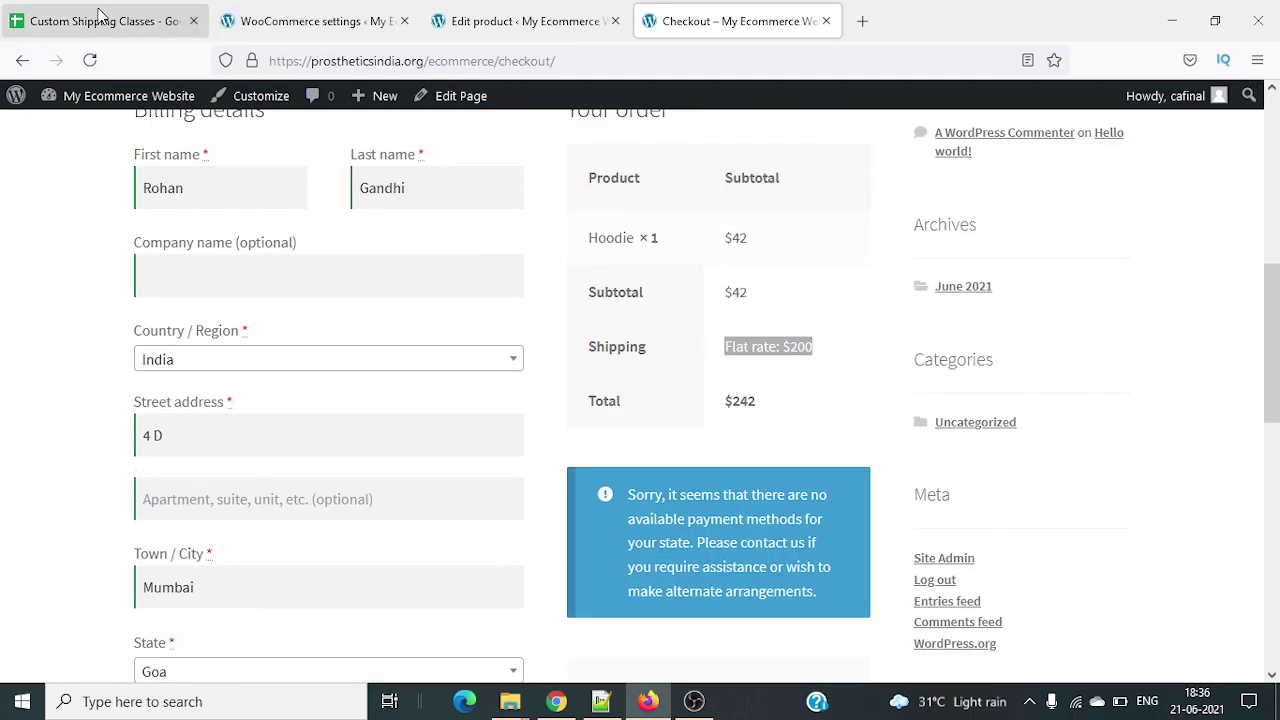
click(100, 18)
click(315, 336)
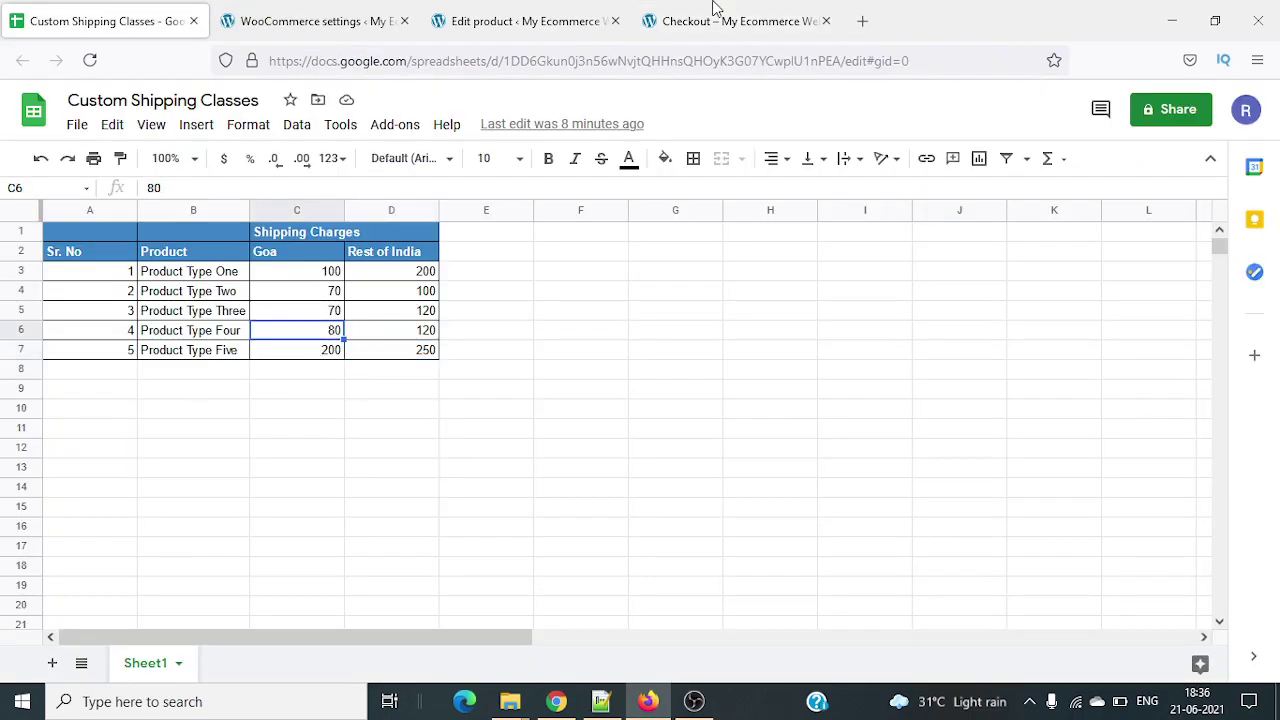
click(770, 12)
scroll(670, 400, up, 3)
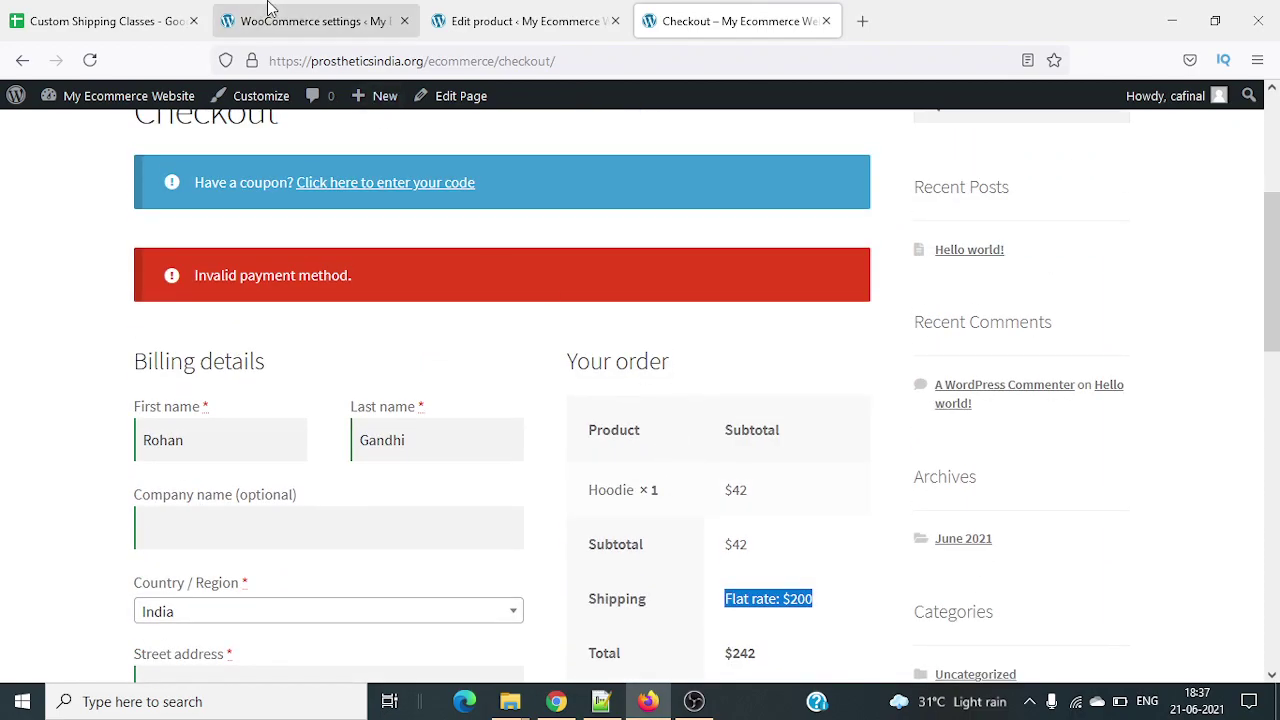
Step: Replace the rest of India zone's region with India
click(262, 14)
scroll(594, 462, down, 1)
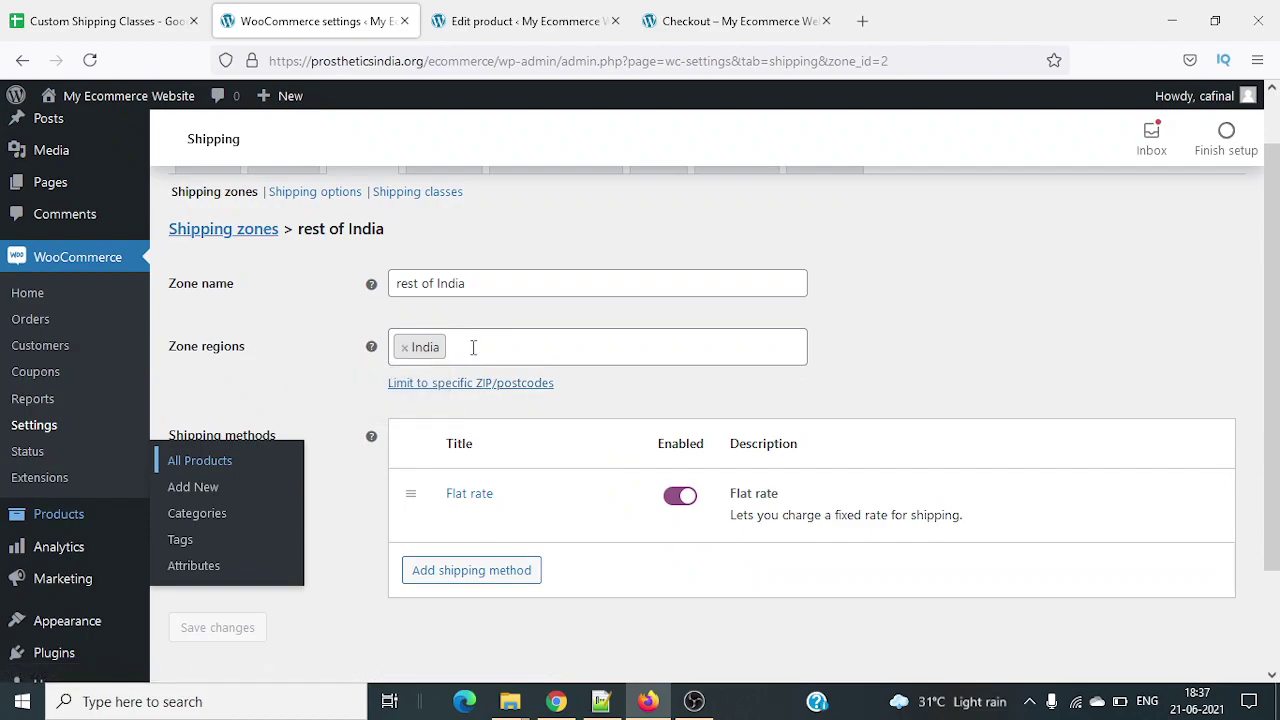
click(404, 348)
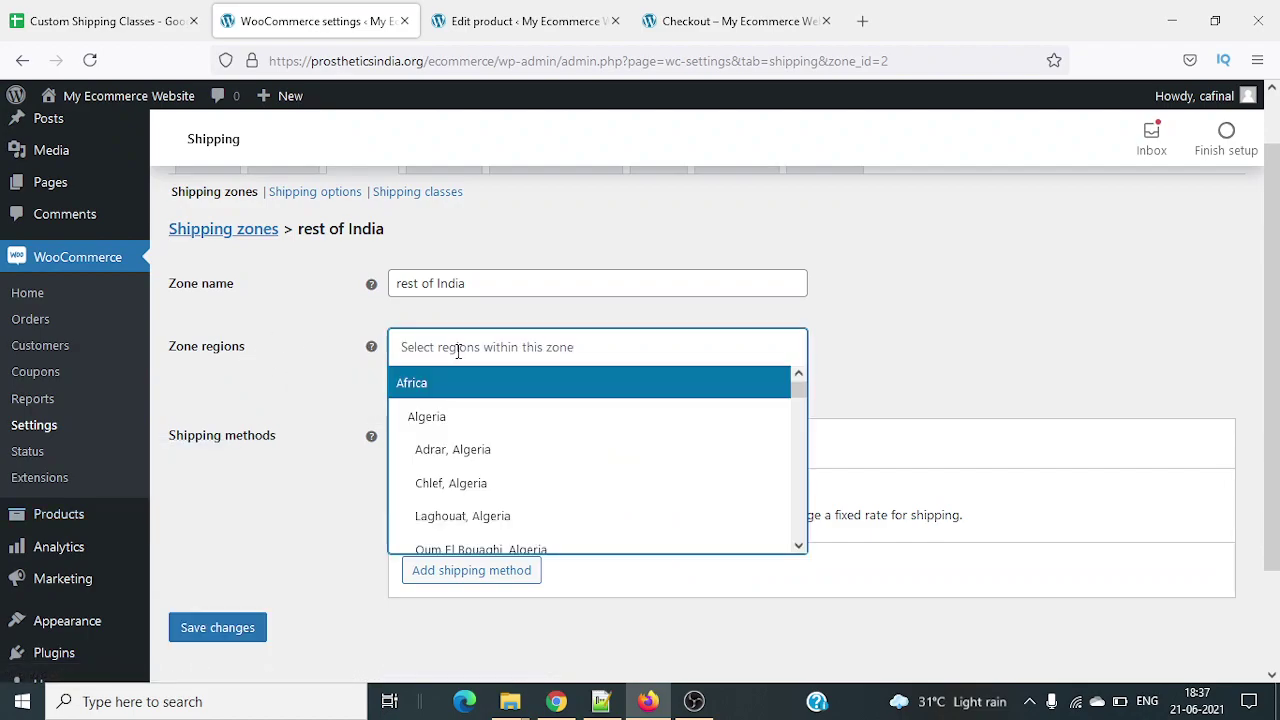
click(554, 346)
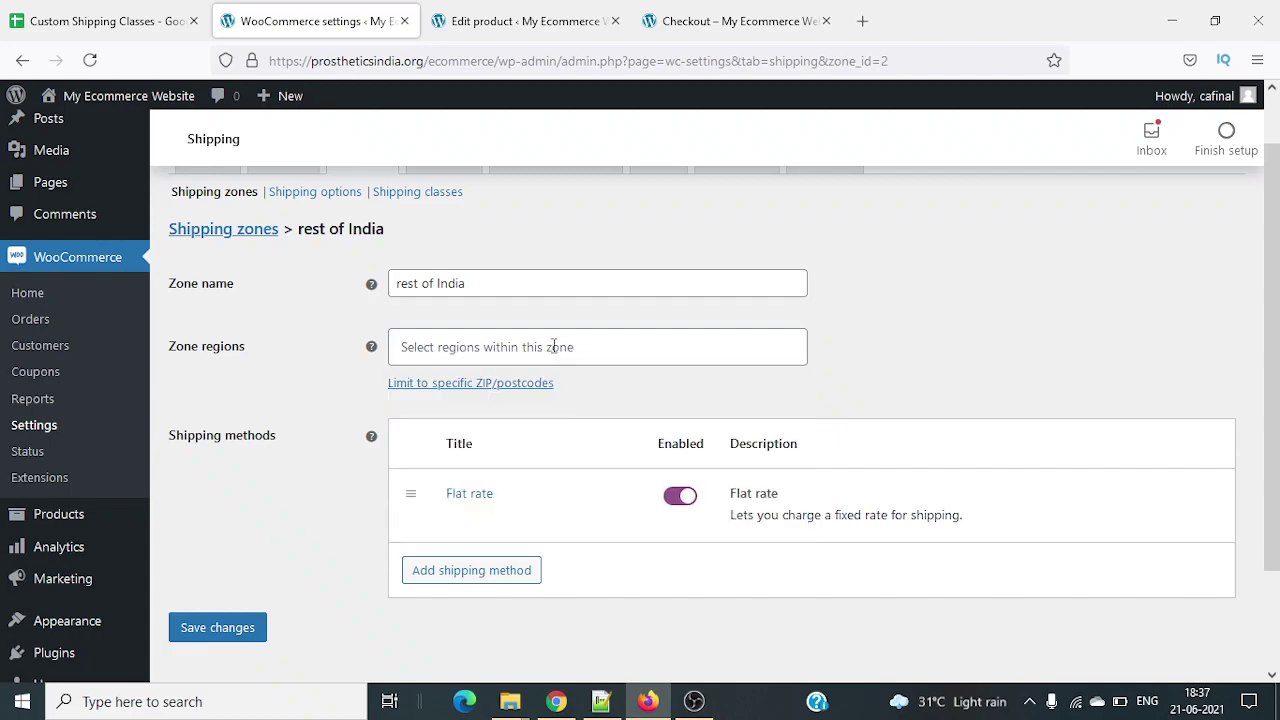
click(554, 346)
text(india)
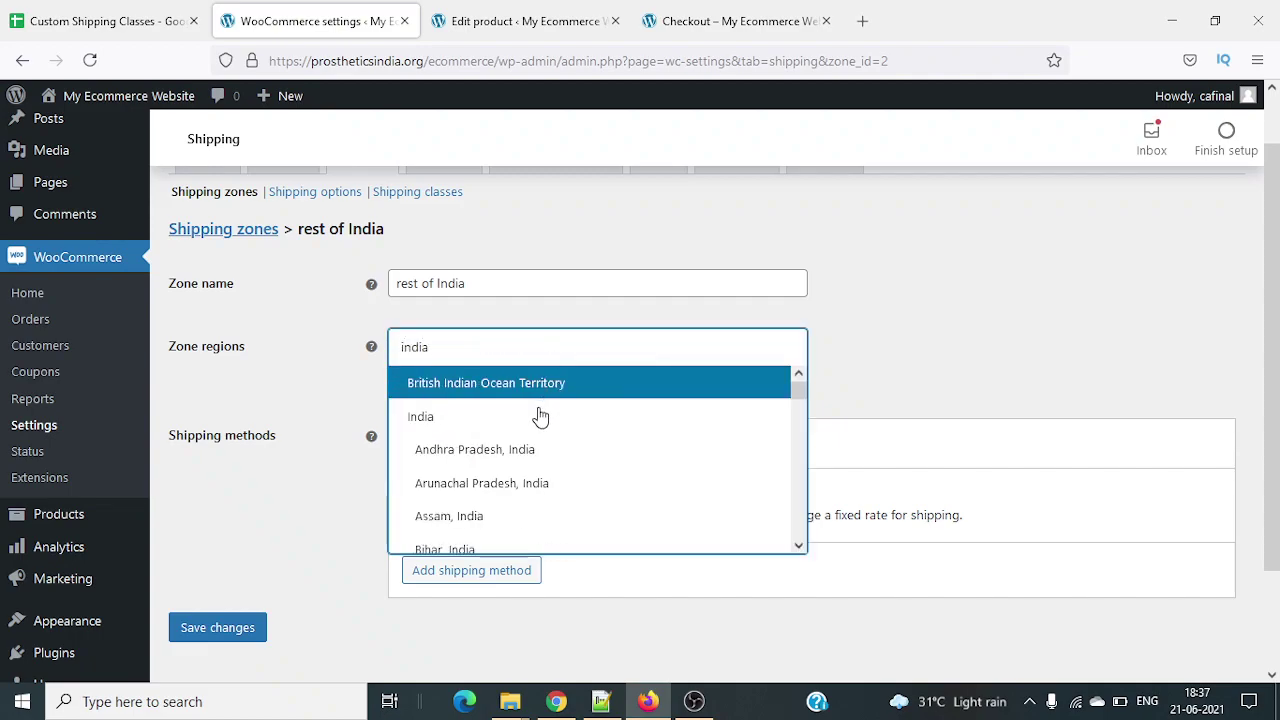
scroll(540, 420, down, 5)
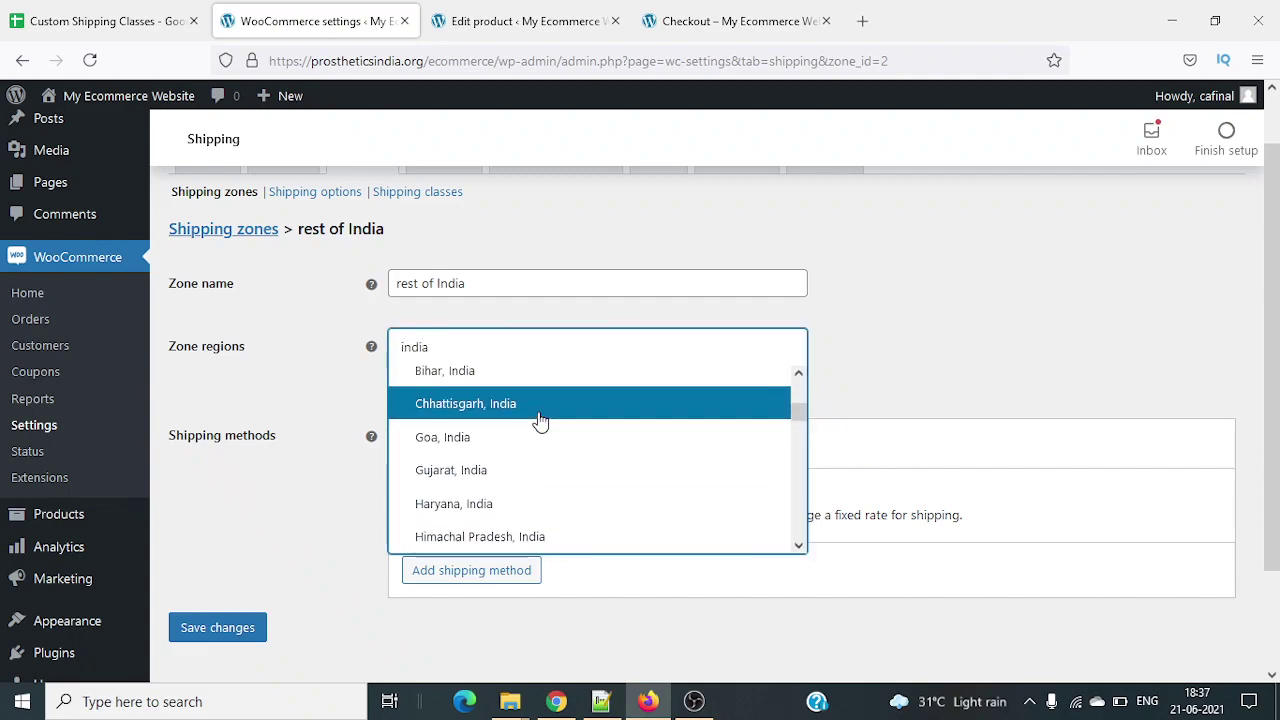
scroll(540, 421, up, 2)
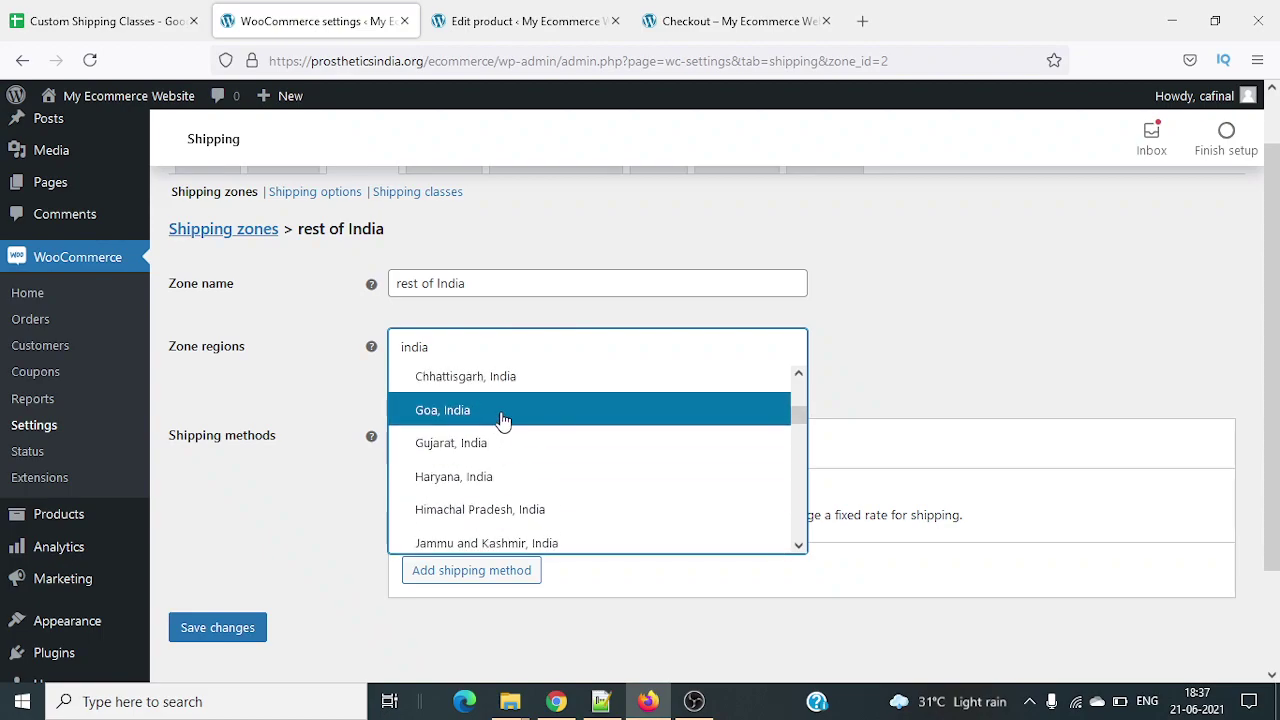
scroll(503, 420, up, 3)
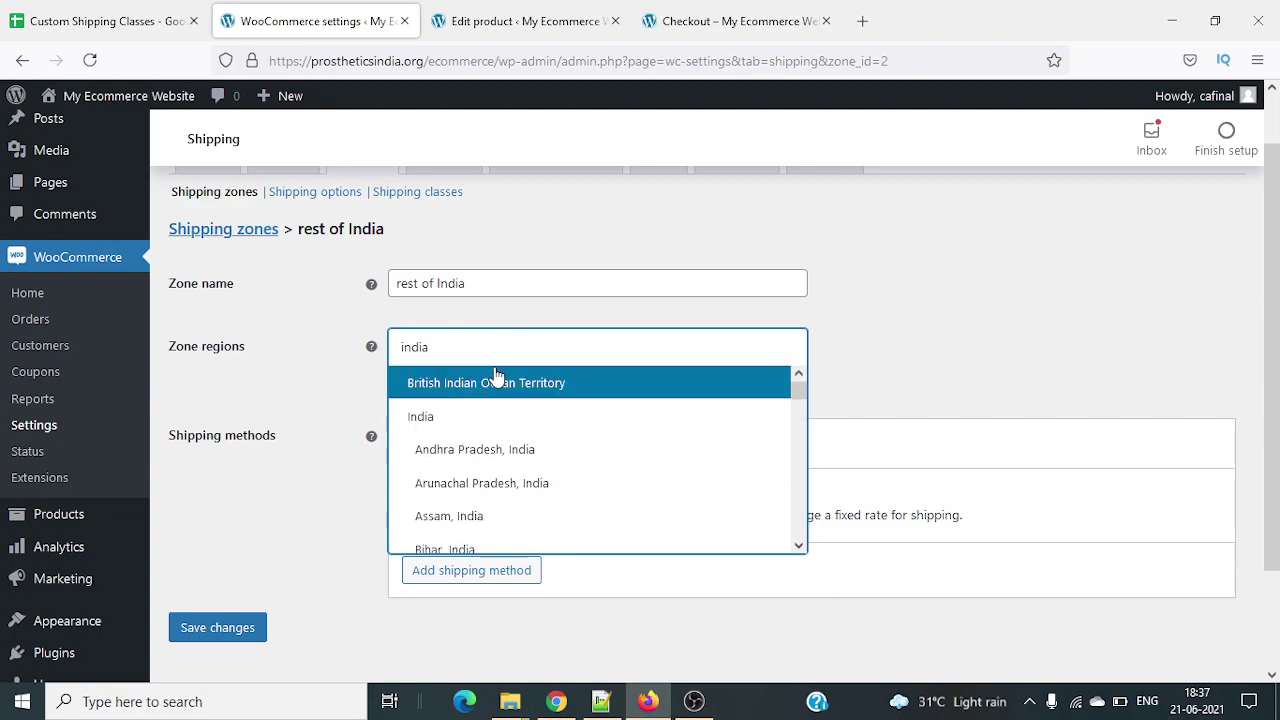
click(484, 428)
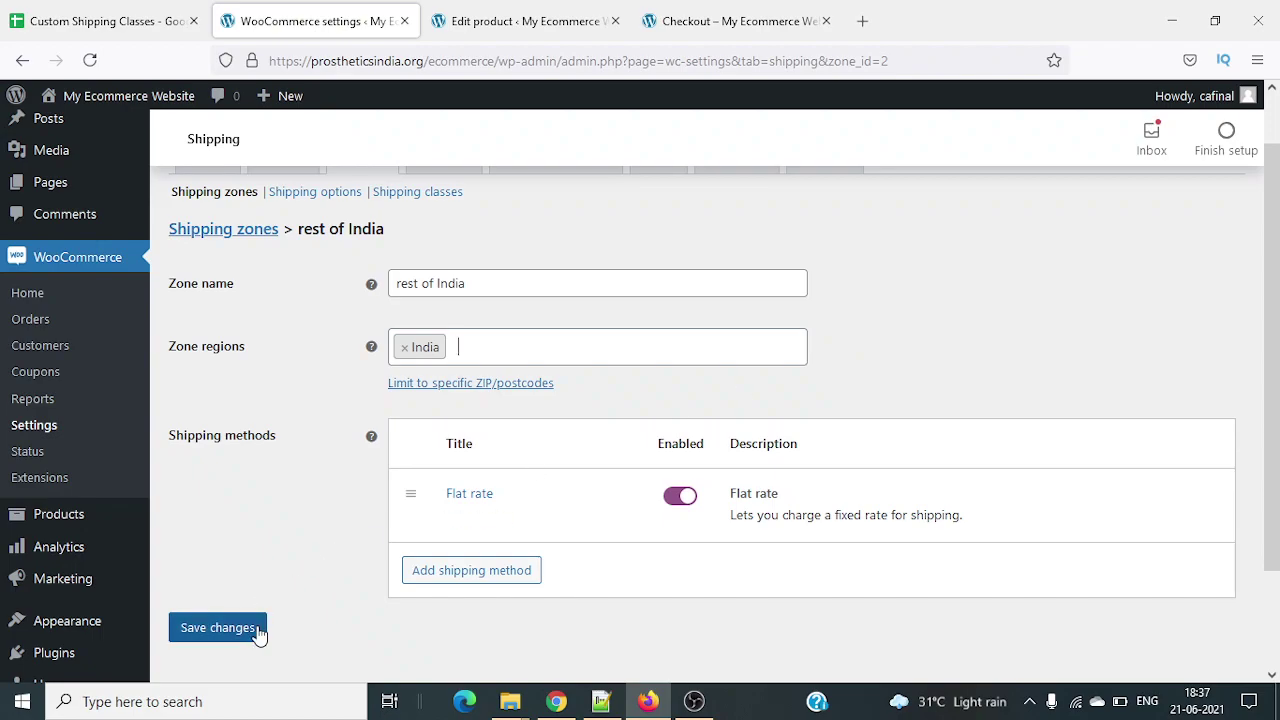
Step: Set the rest of India Flat rate calculation type to Per order and save it
mouse_move(457, 518)
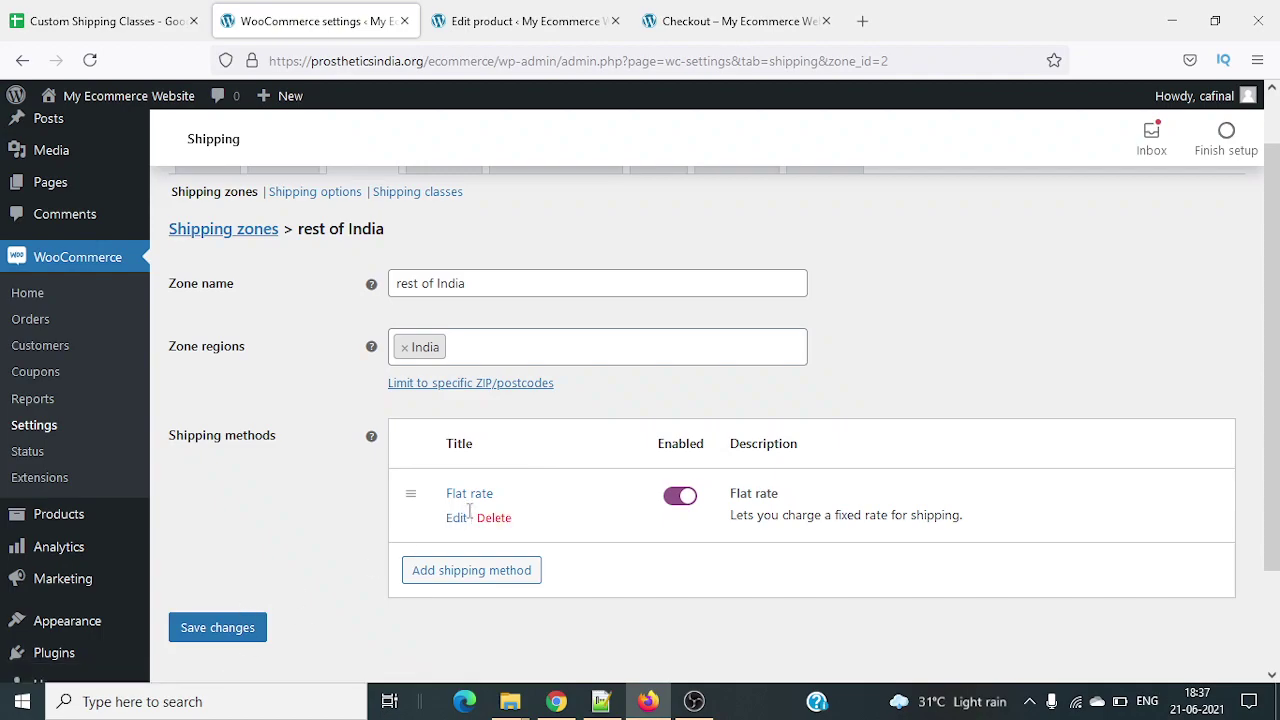
click(458, 519)
scroll(758, 475, down, 3)
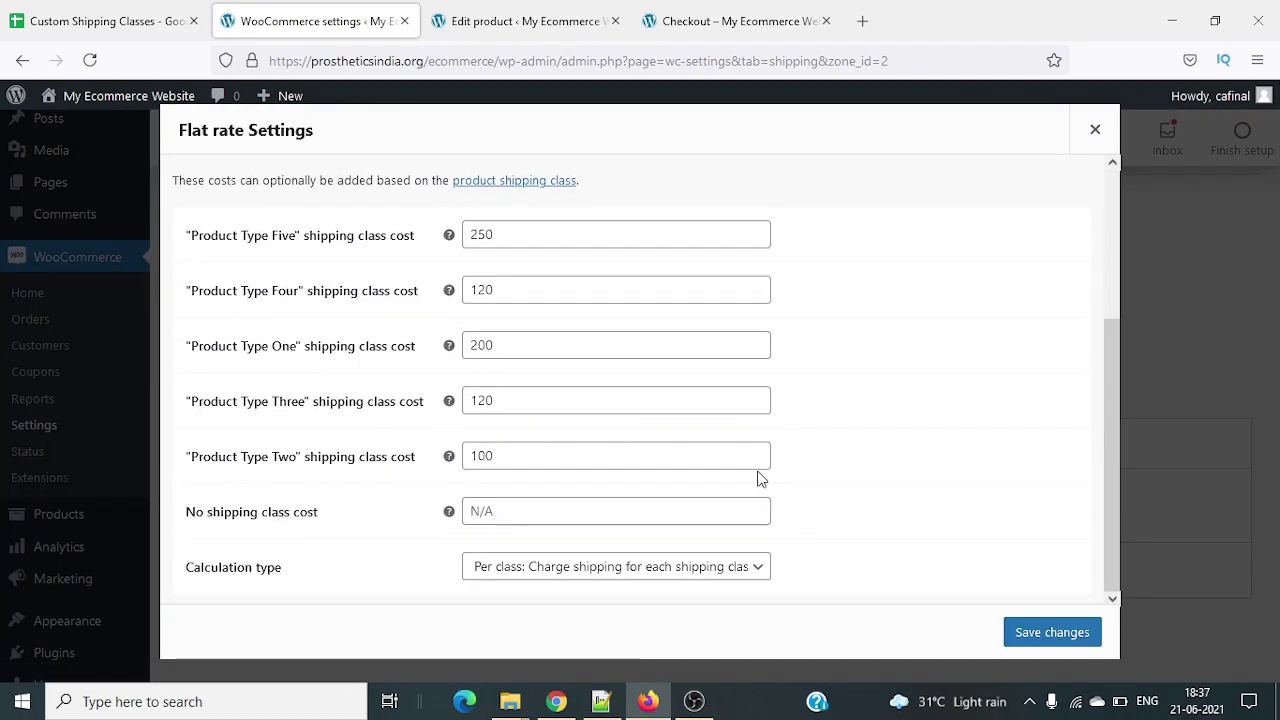
click(620, 568)
click(618, 626)
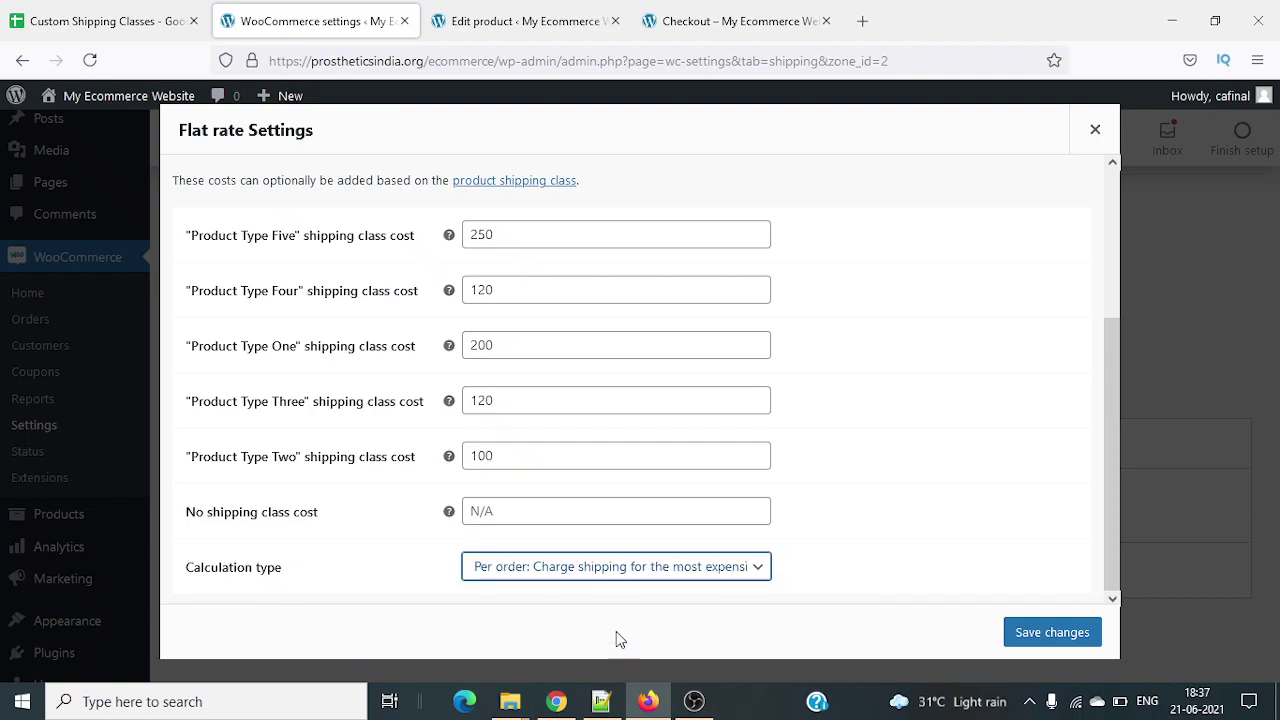
click(1027, 643)
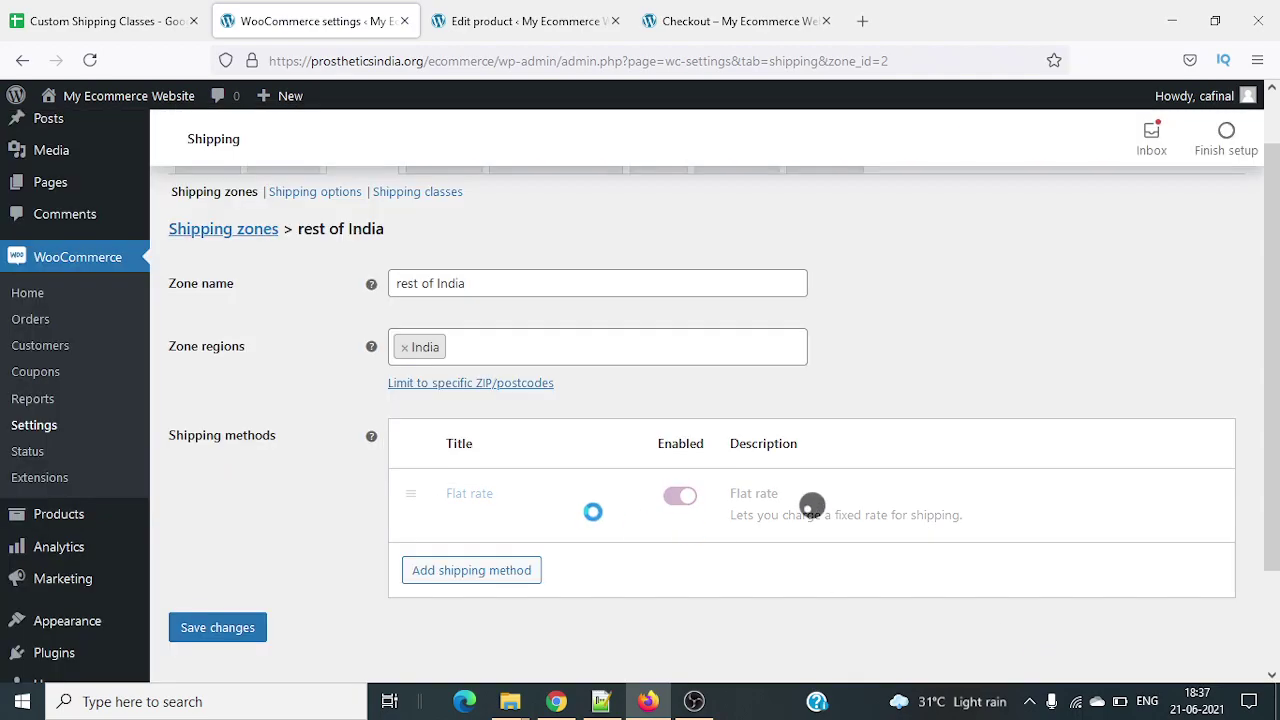
Step: Switch the goa zone's Flat rate calculation type to Per order, save, and return to checkout
click(223, 229)
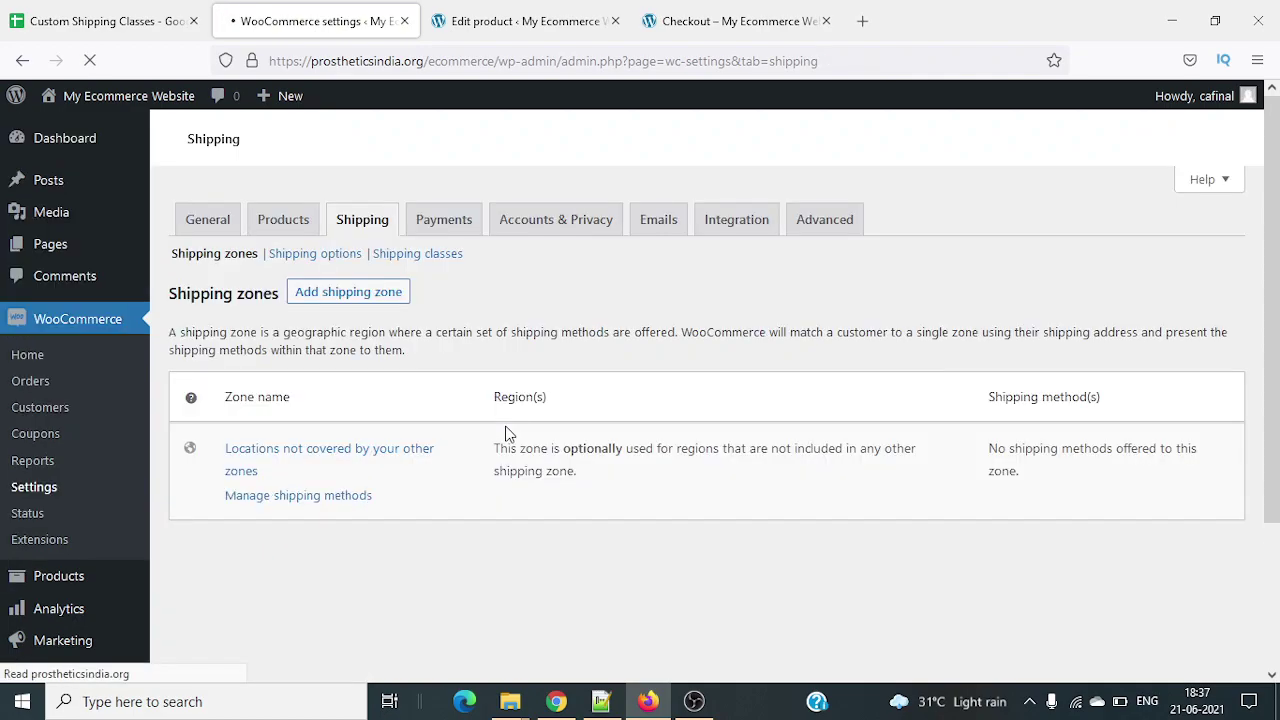
click(240, 472)
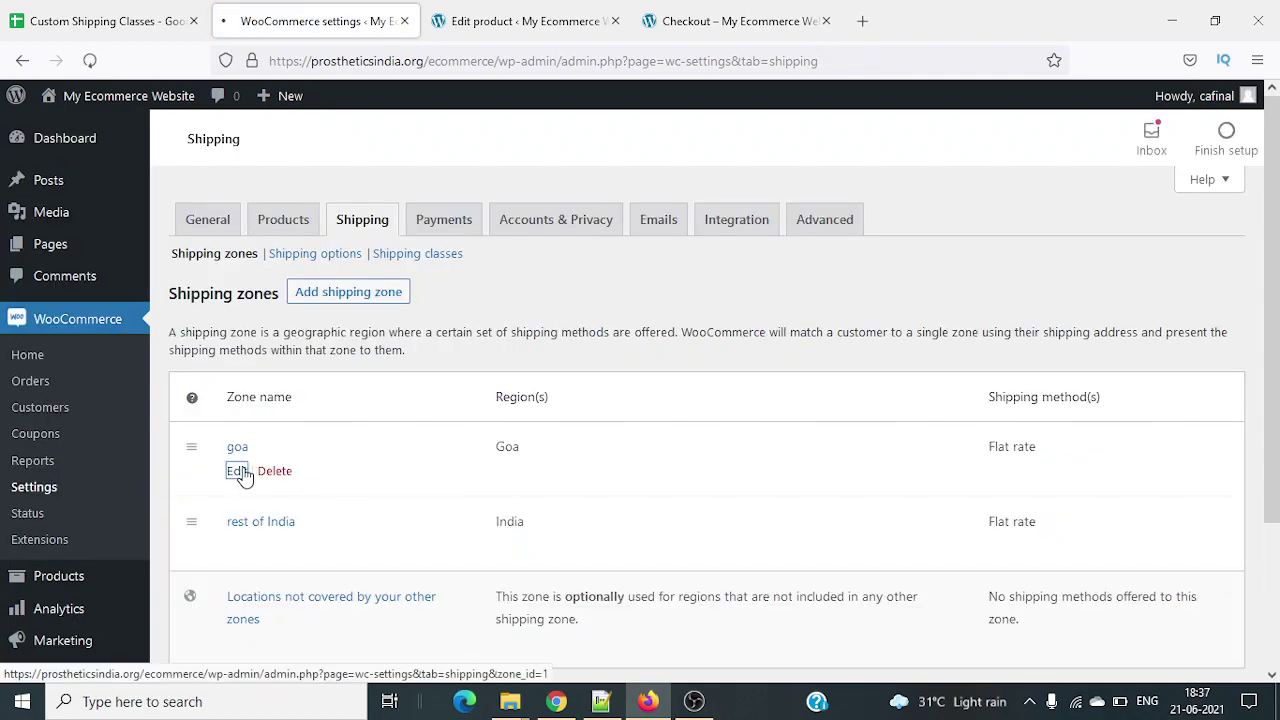
scroll(540, 502, down, 3)
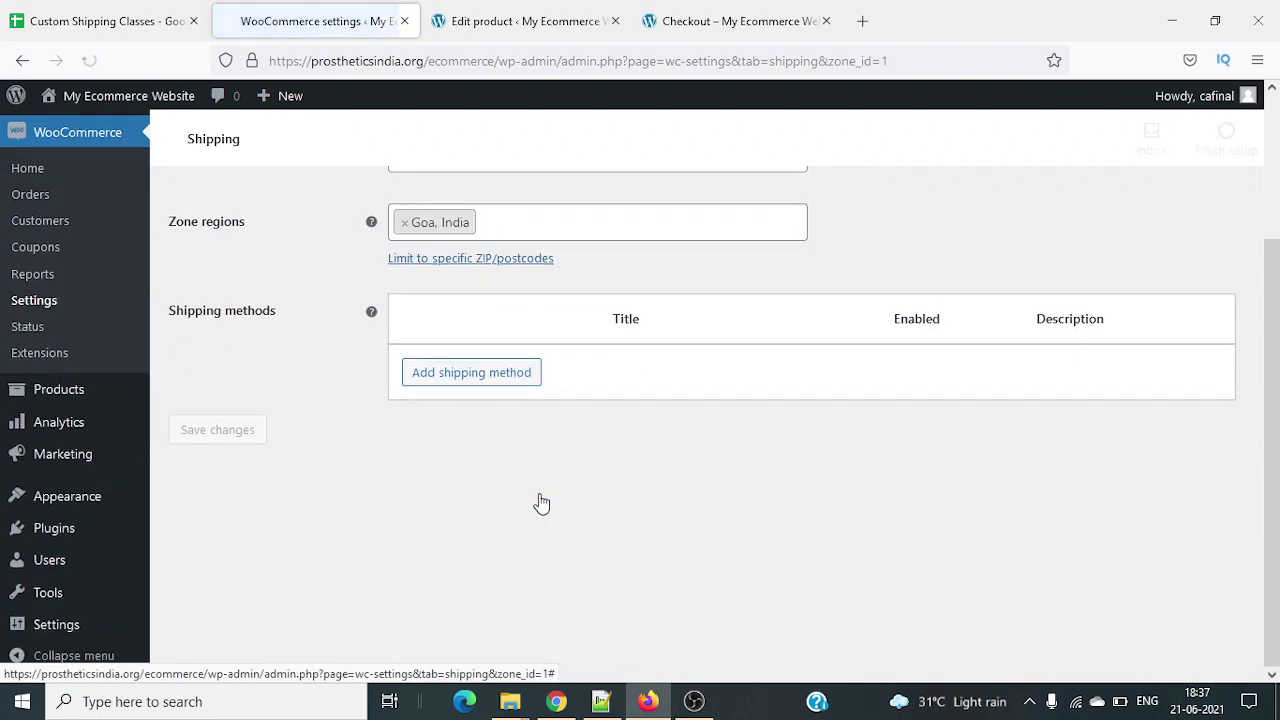
click(462, 397)
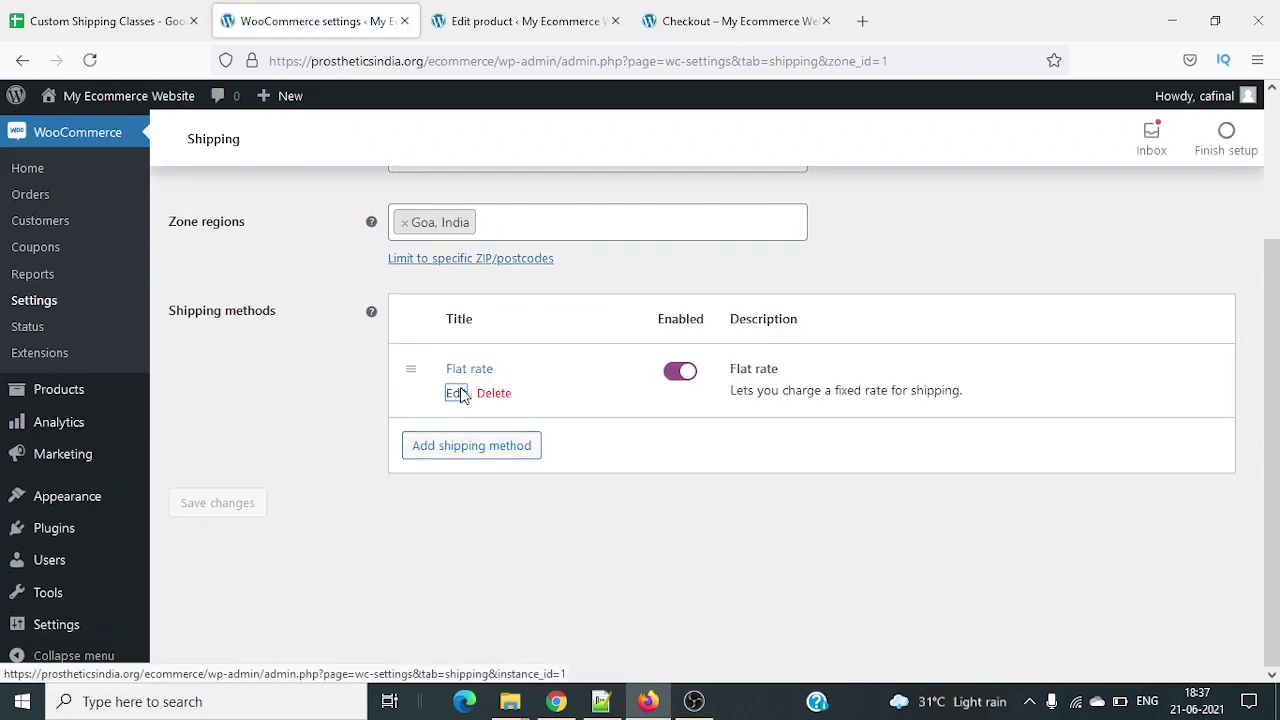
scroll(730, 494, down, 3)
click(605, 566)
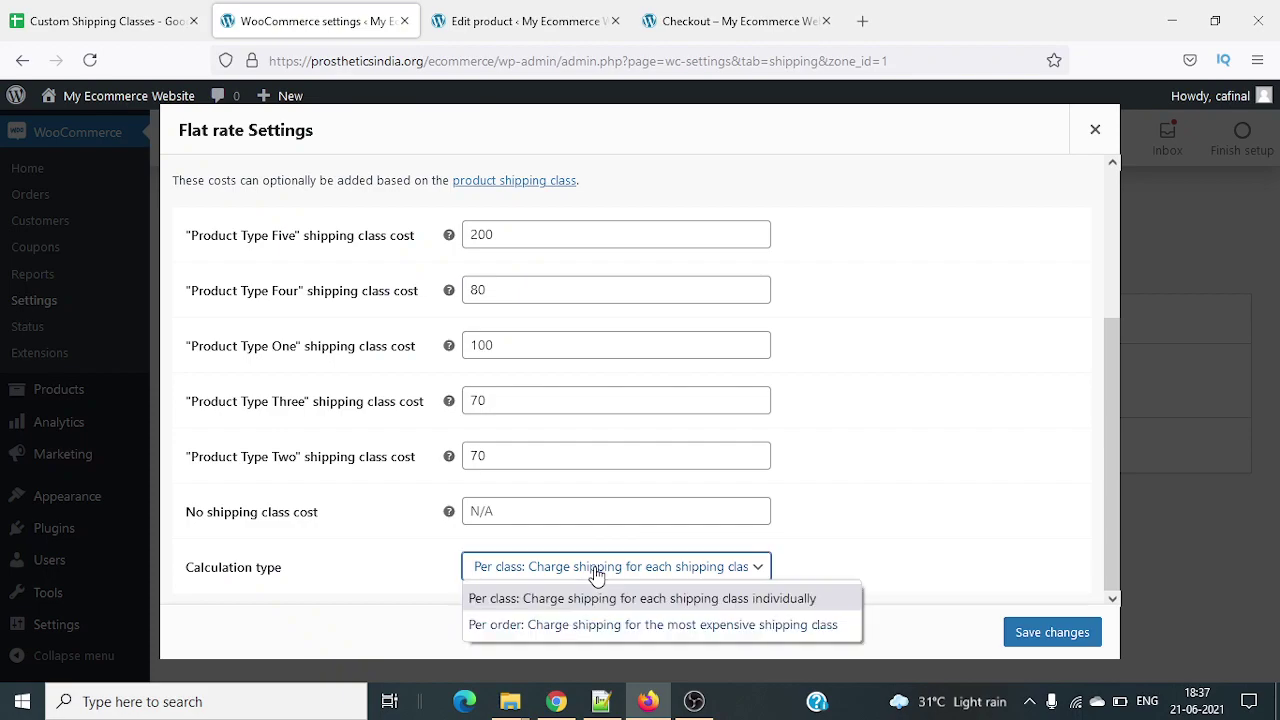
click(603, 622)
click(1052, 633)
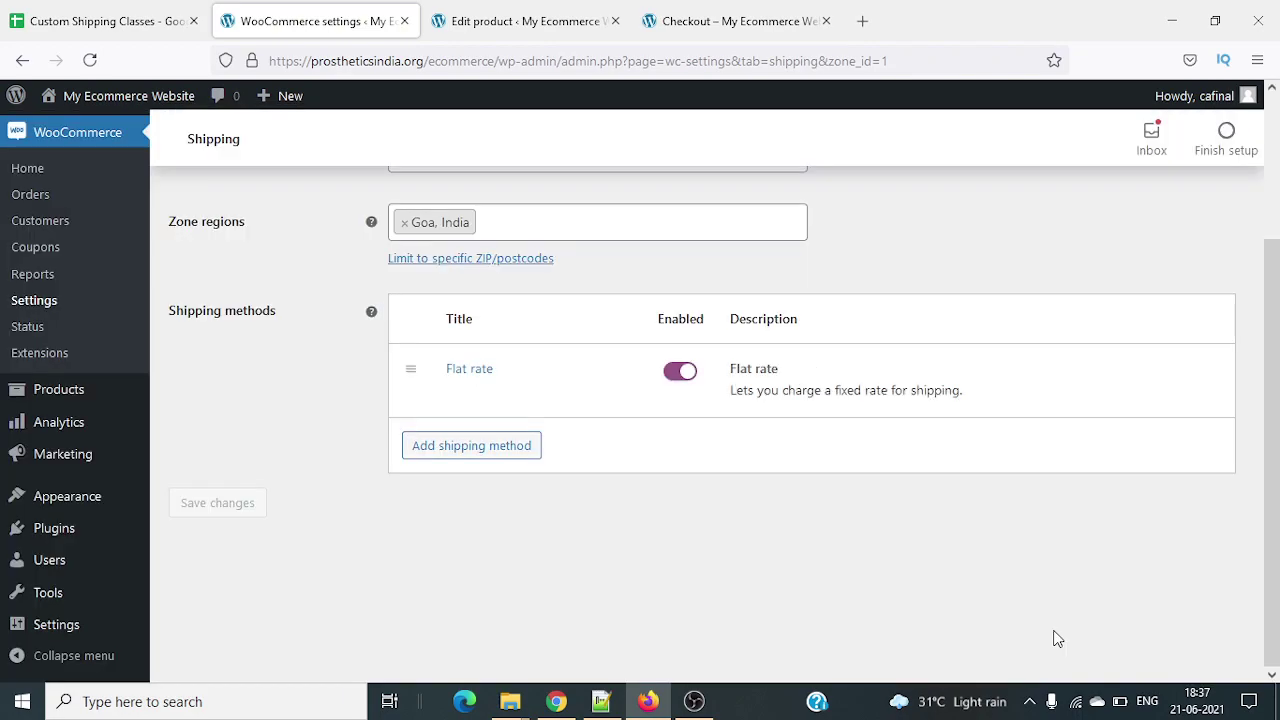
scroll(484, 560, up, 2)
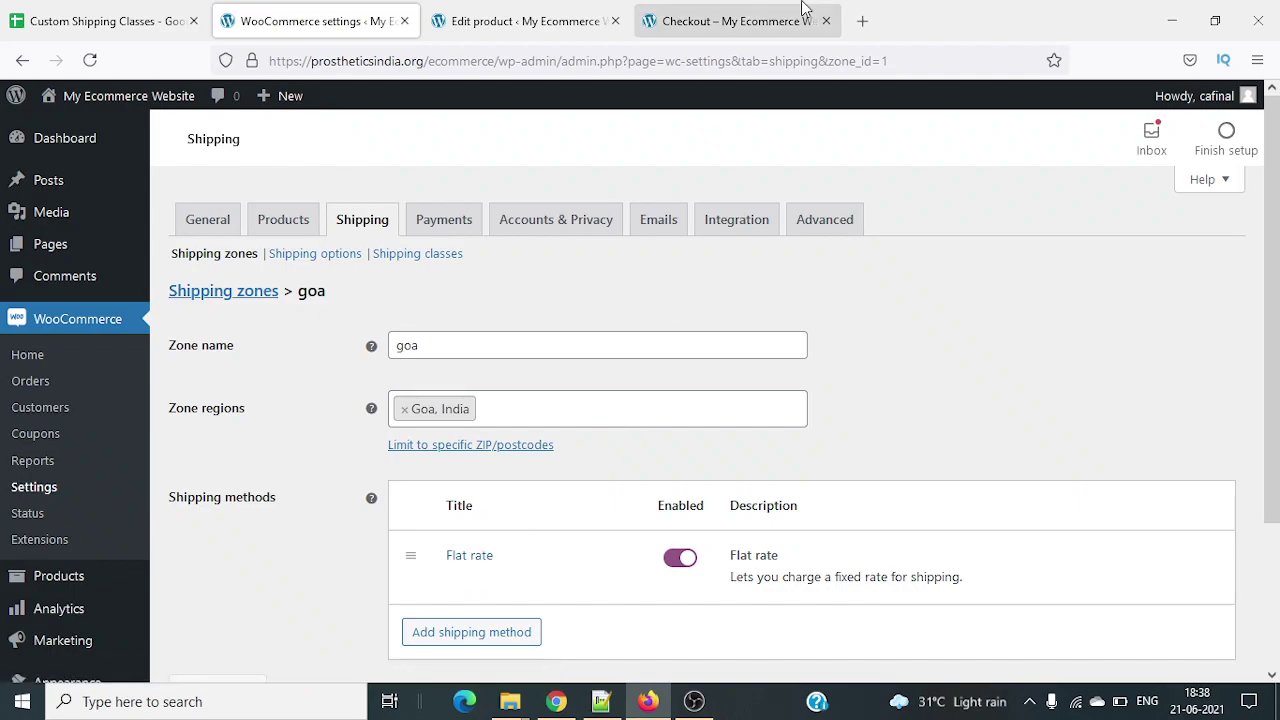
click(697, 34)
Step: Reload checkout and choose Bihar as billing state, giving $450 shipping and a $492 total
click(89, 60)
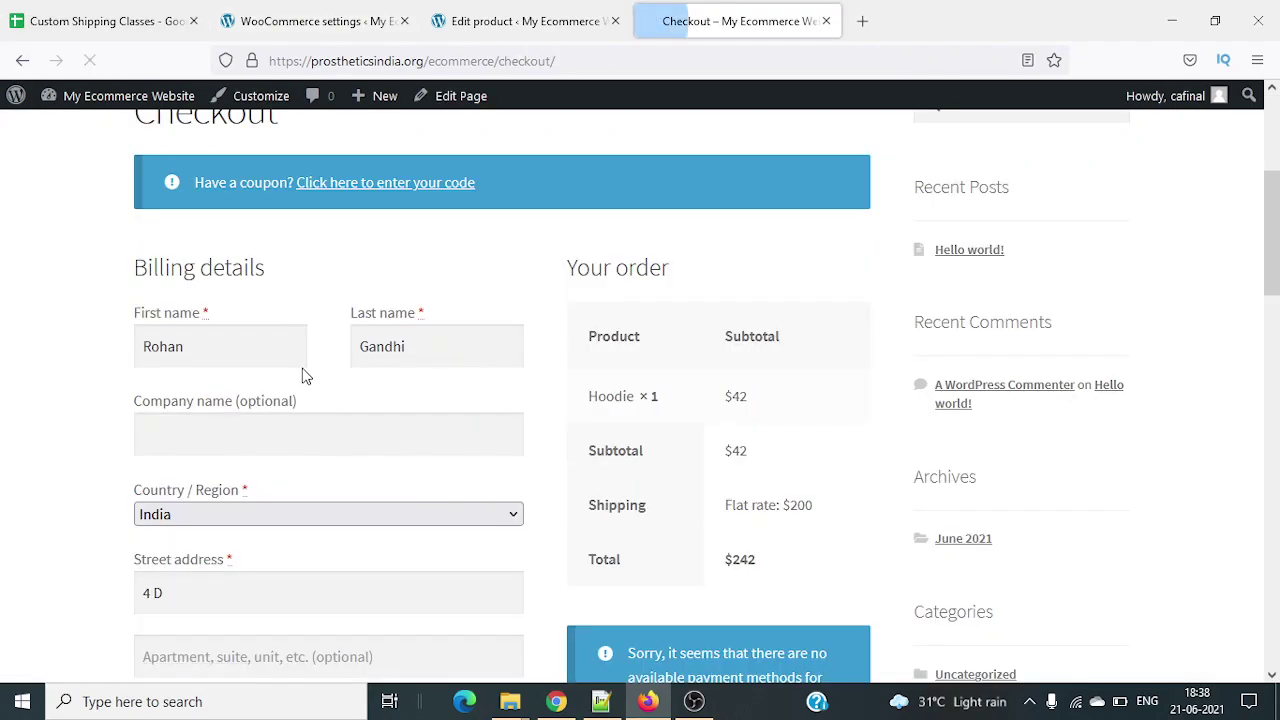
scroll(636, 508, down, 3)
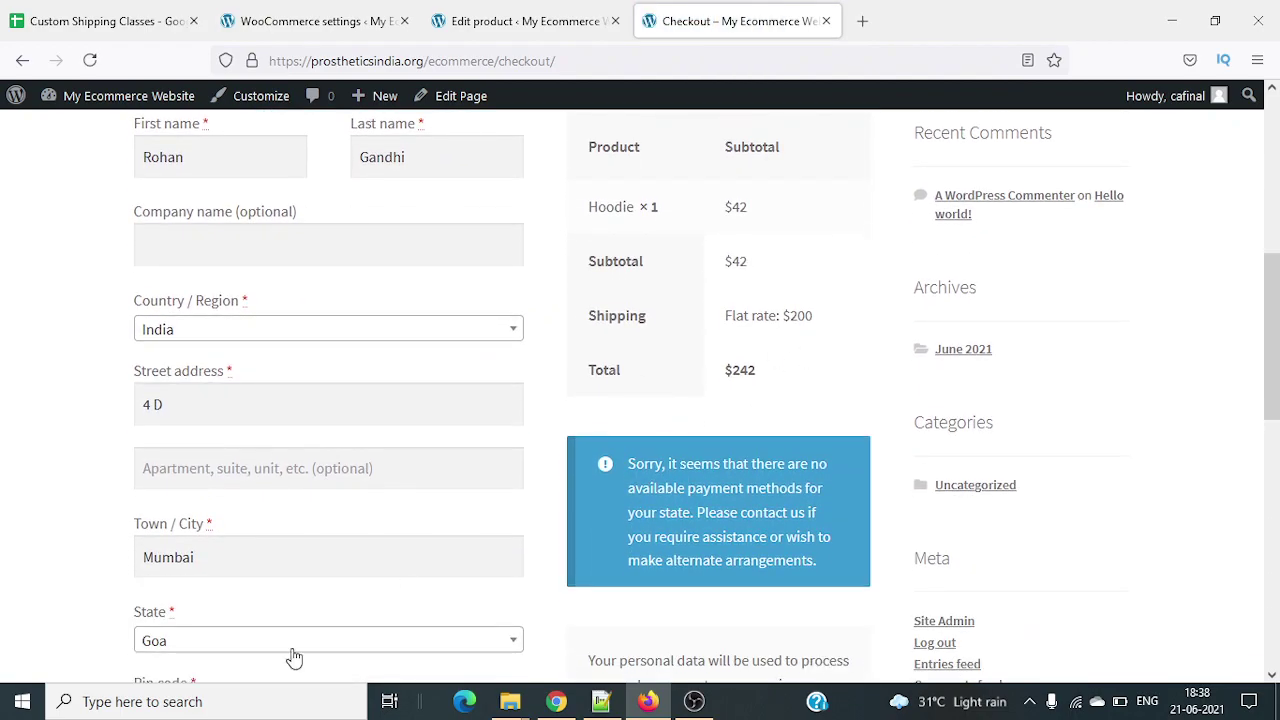
click(294, 657)
click(279, 512)
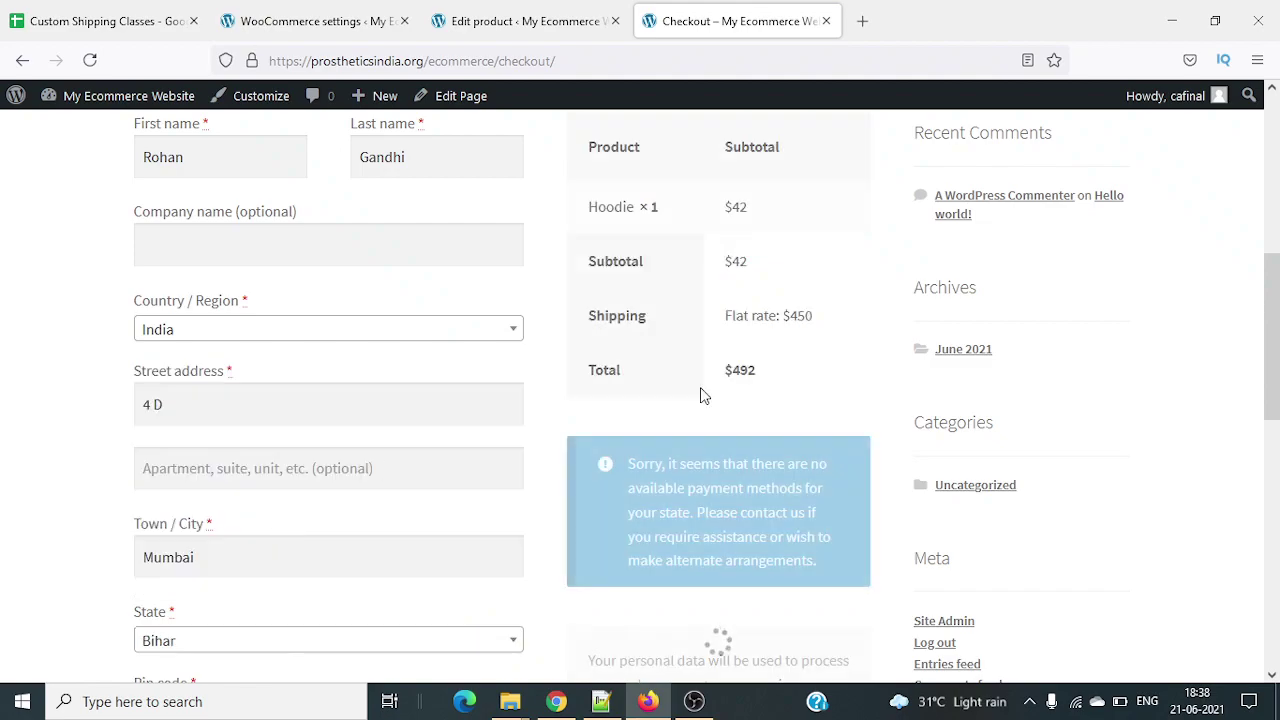
click(397, 62)
key(Return)
scroll(741, 348, down, 4)
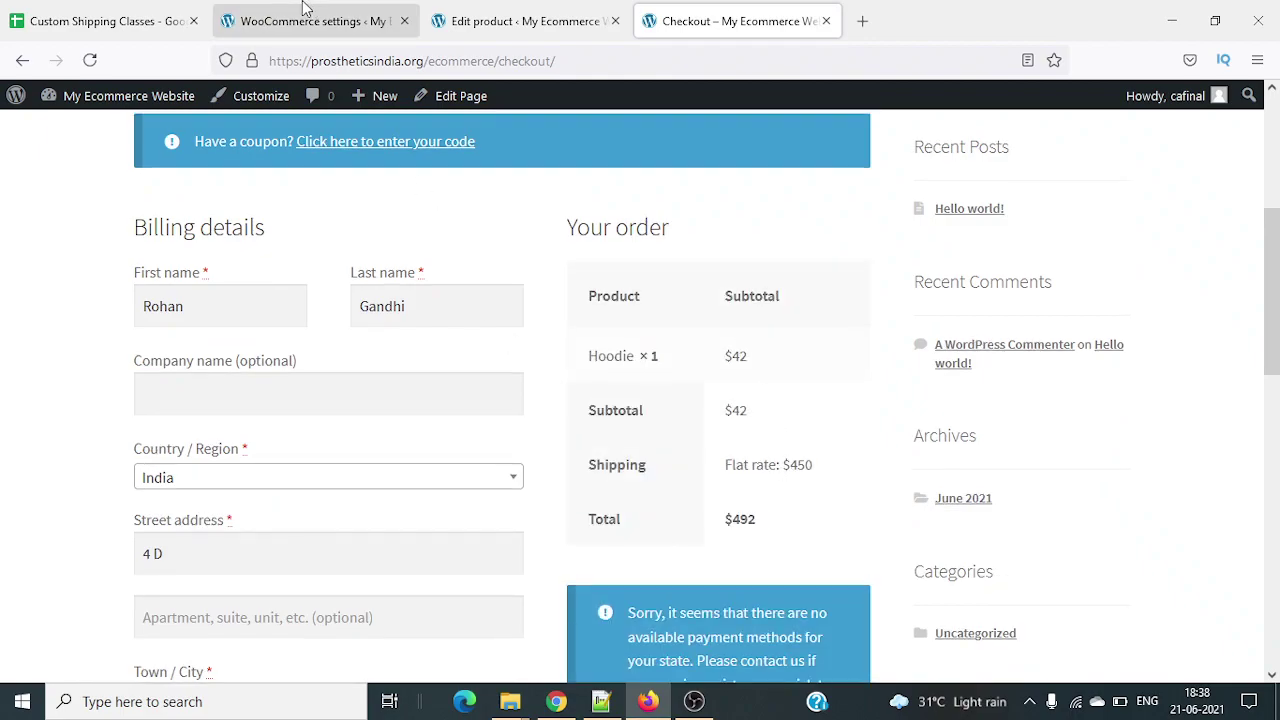
Step: Go from the shipping settings to the zones list and open the rest of India zone
click(306, 12)
scroll(337, 472, down, 2)
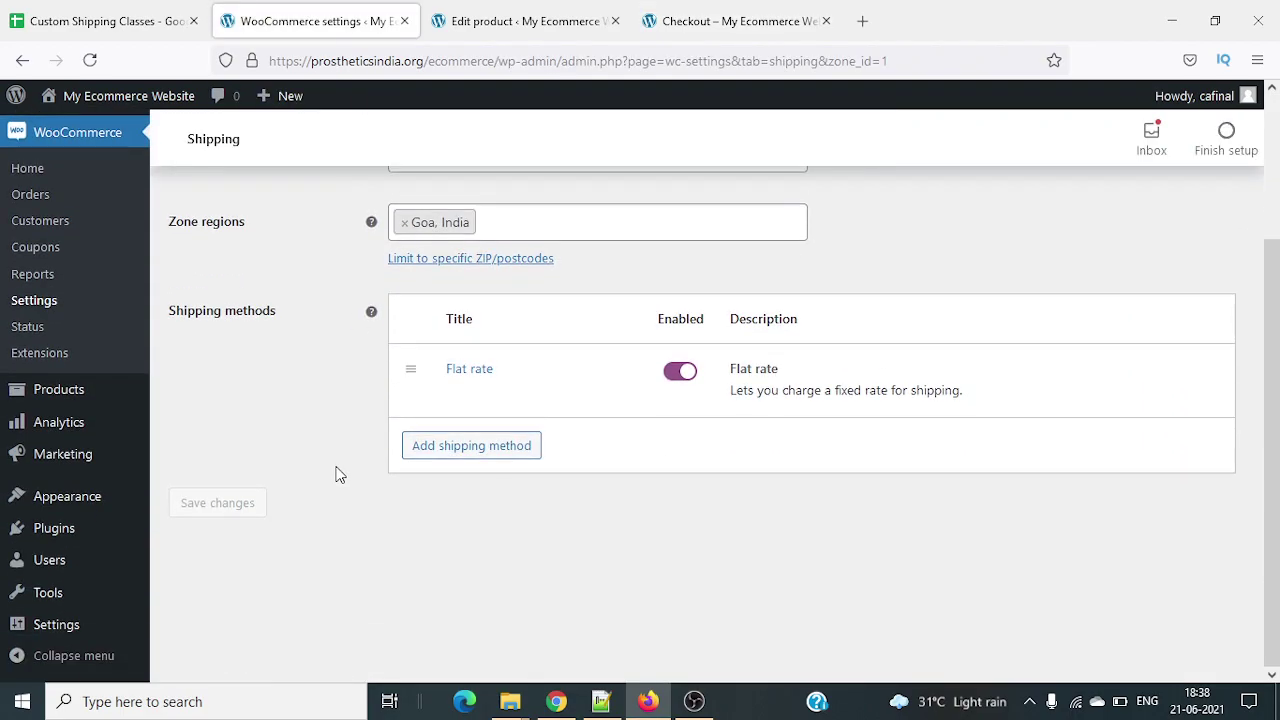
scroll(337, 472, up, 2)
click(205, 281)
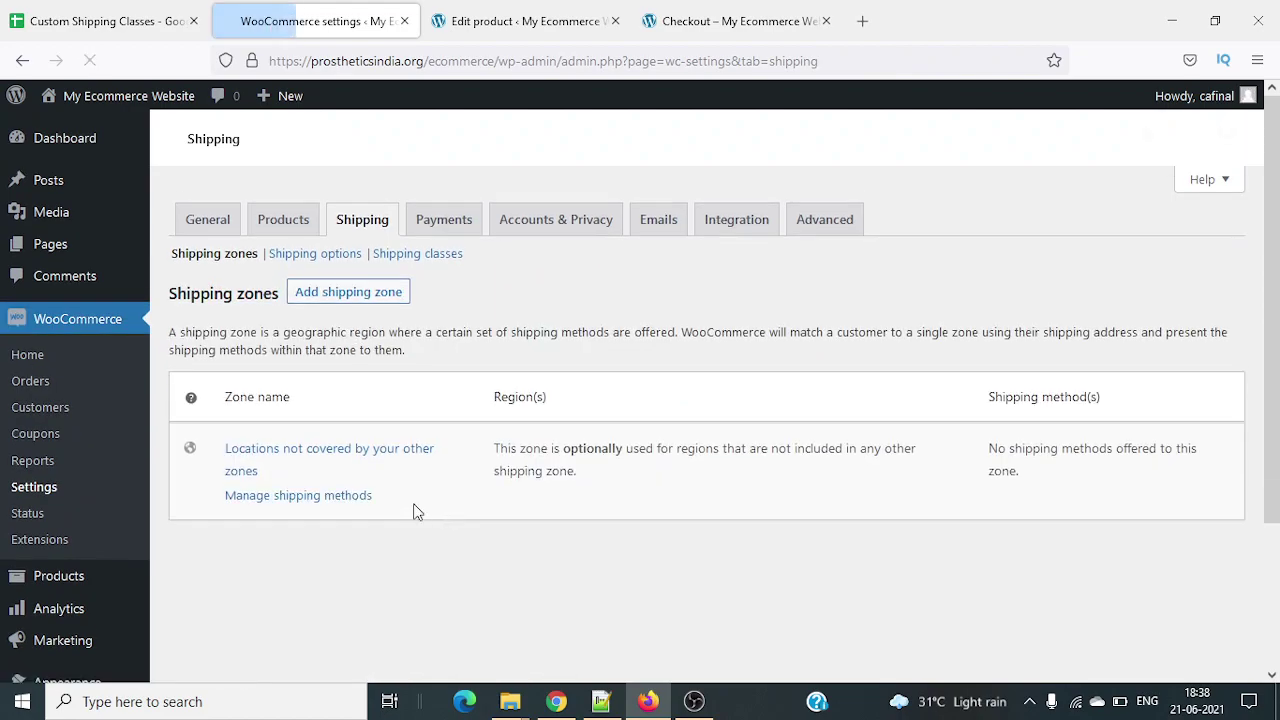
click(236, 547)
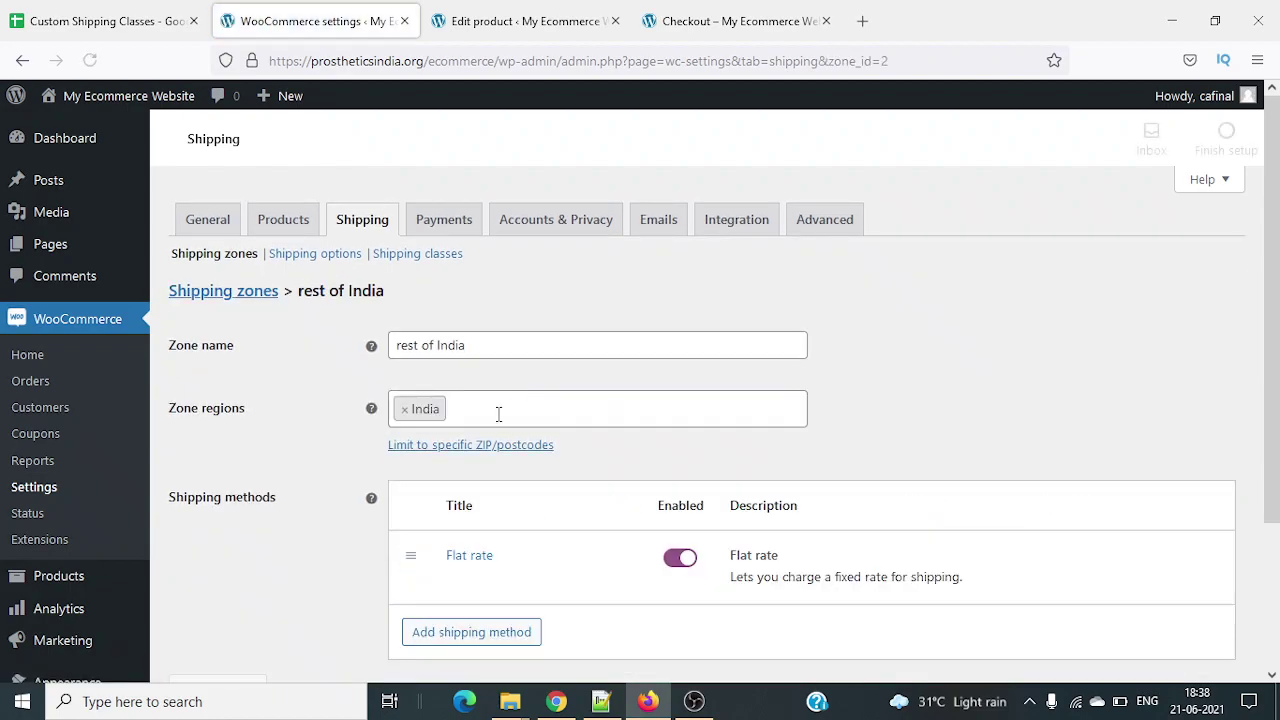
Step: Replace the zone's India region with Maharashtra, India and save the zone
click(438, 420)
click(447, 418)
text(maha)
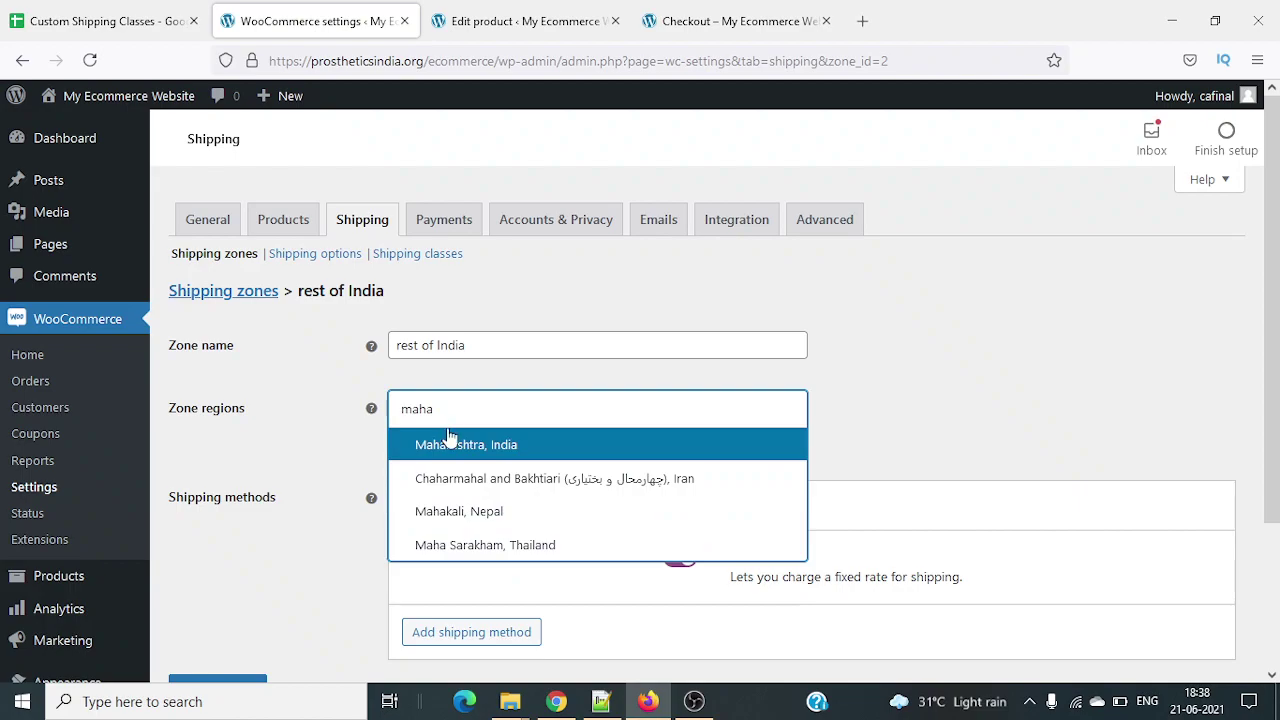
click(446, 440)
scroll(450, 571, down, 2)
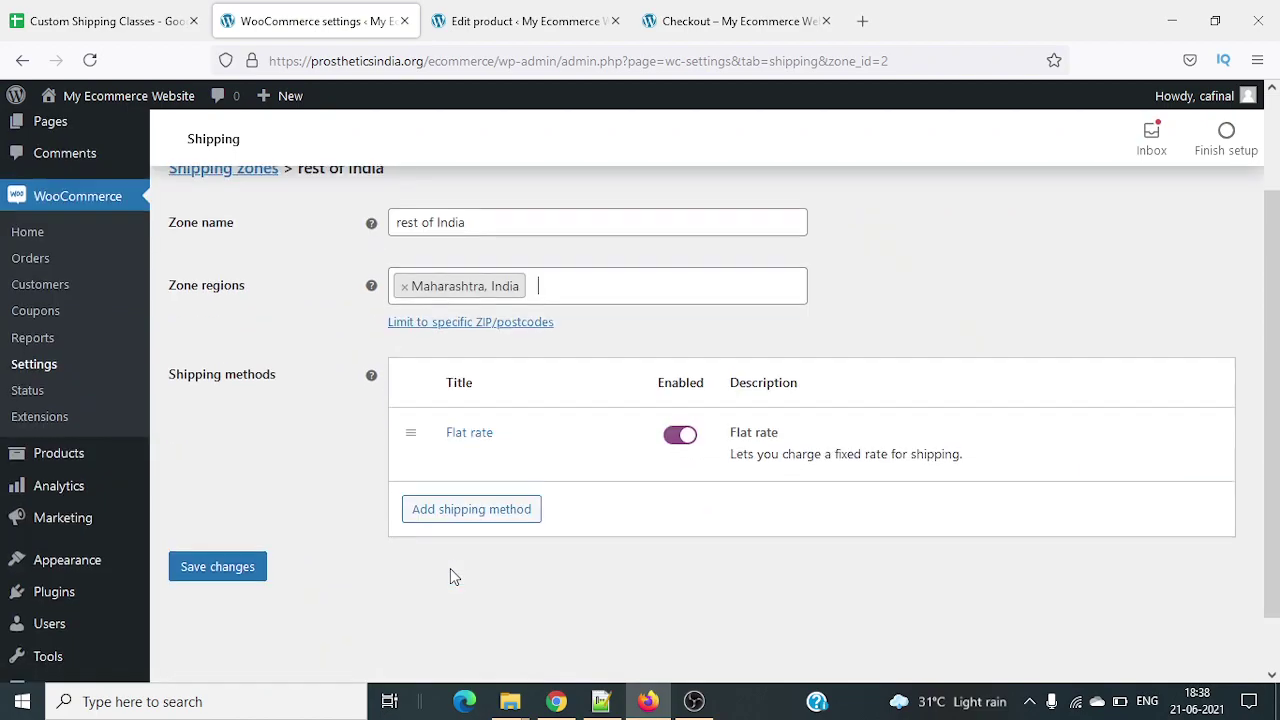
click(210, 554)
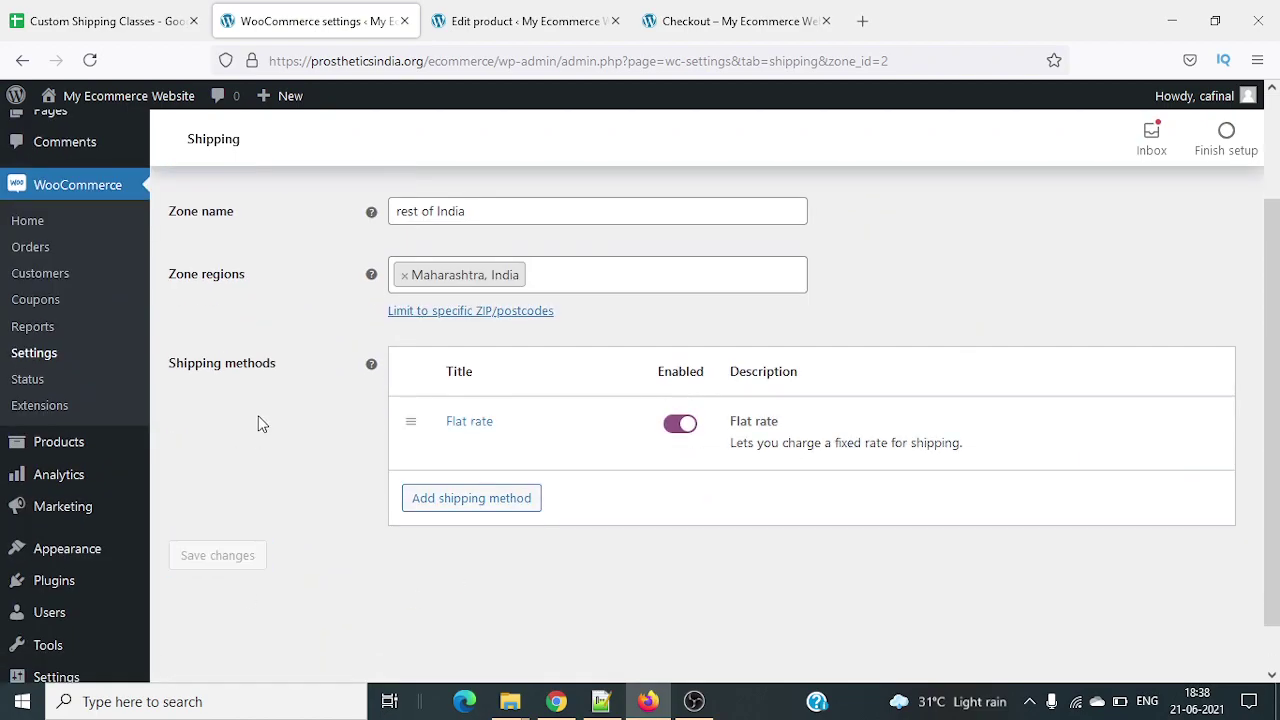
click(735, 21)
scroll(229, 314, down, 4)
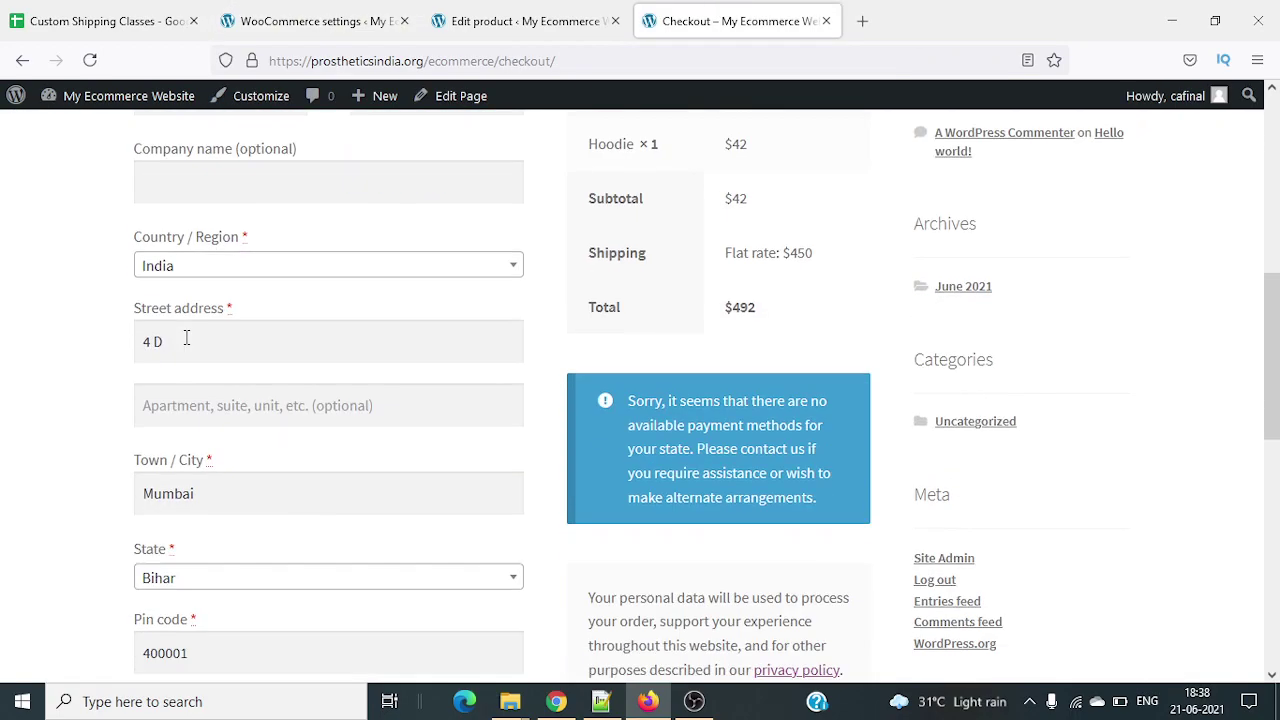
Step: Set the checkout billing state to Maharashtra
click(220, 558)
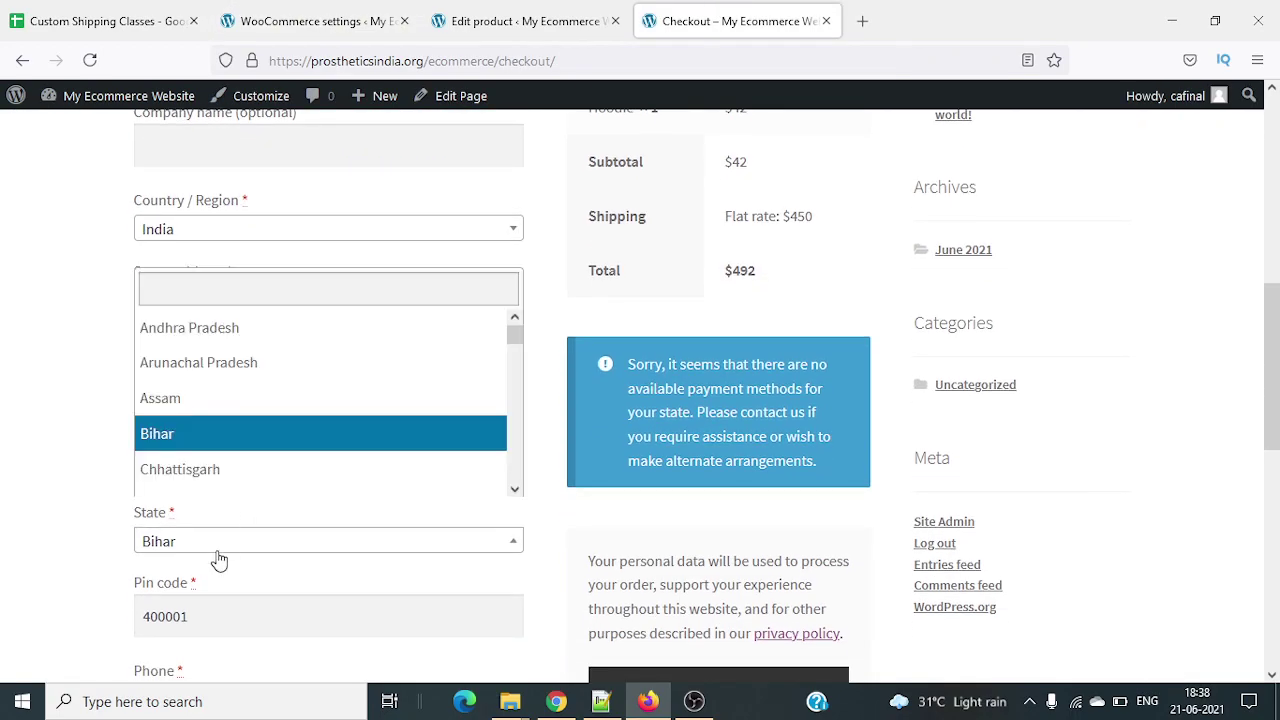
text(maha)
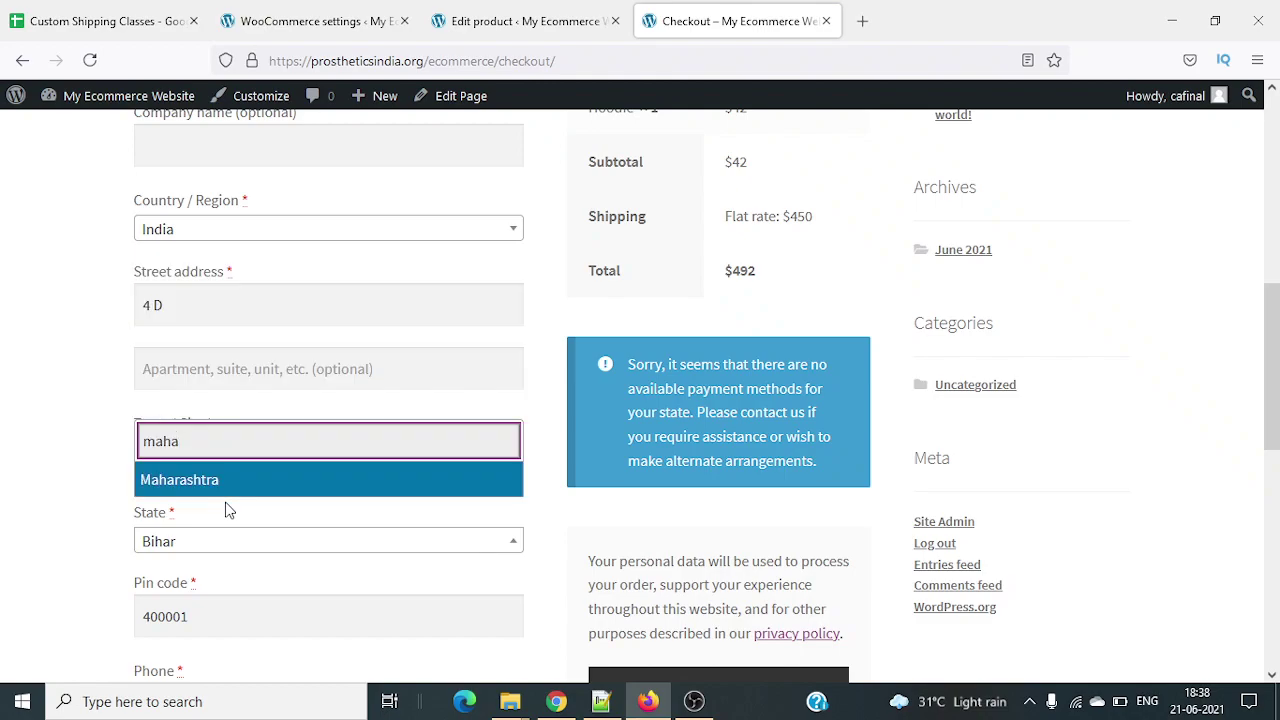
click(203, 480)
scroll(360, 585, down, 3)
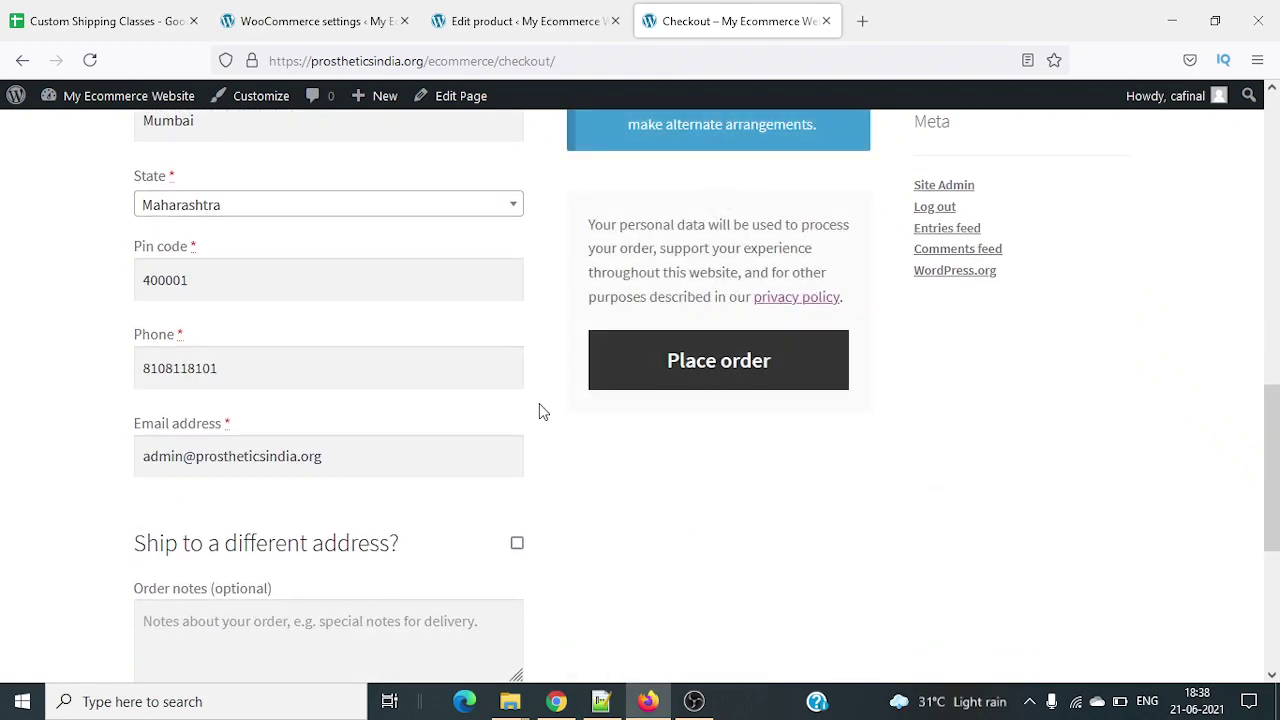
scroll(539, 403, up, 5)
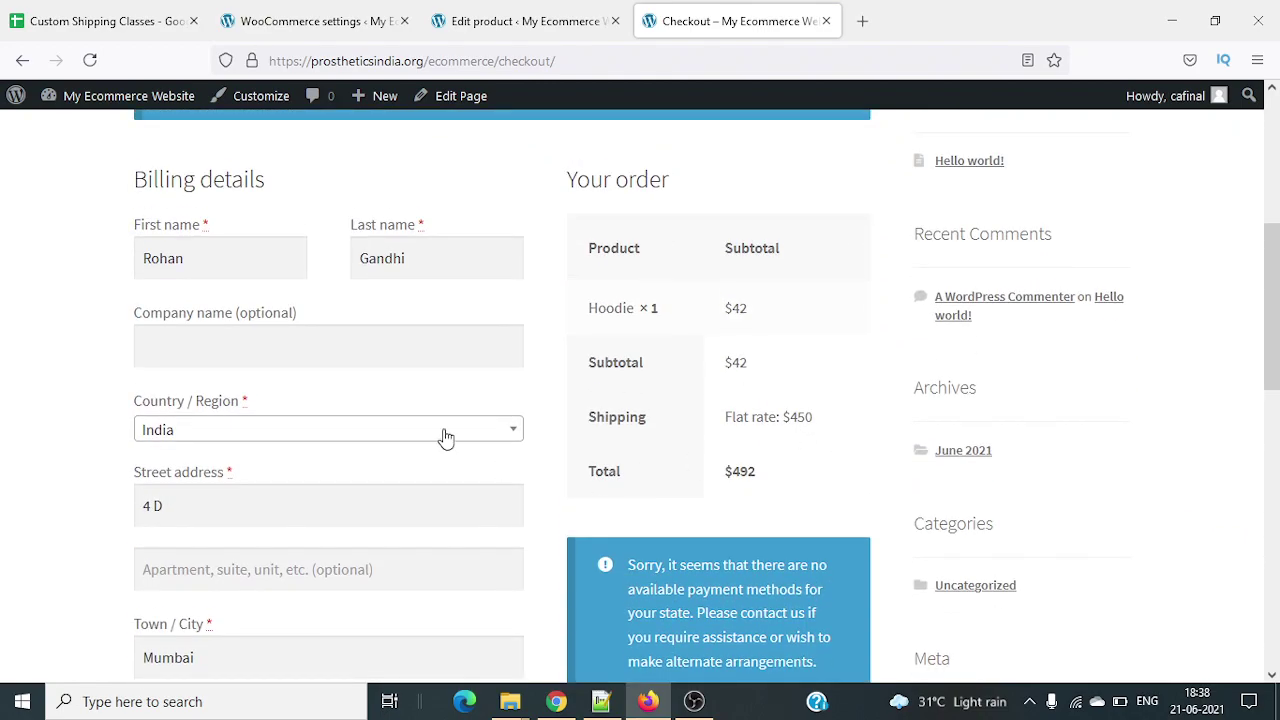
scroll(445, 437, down, 5)
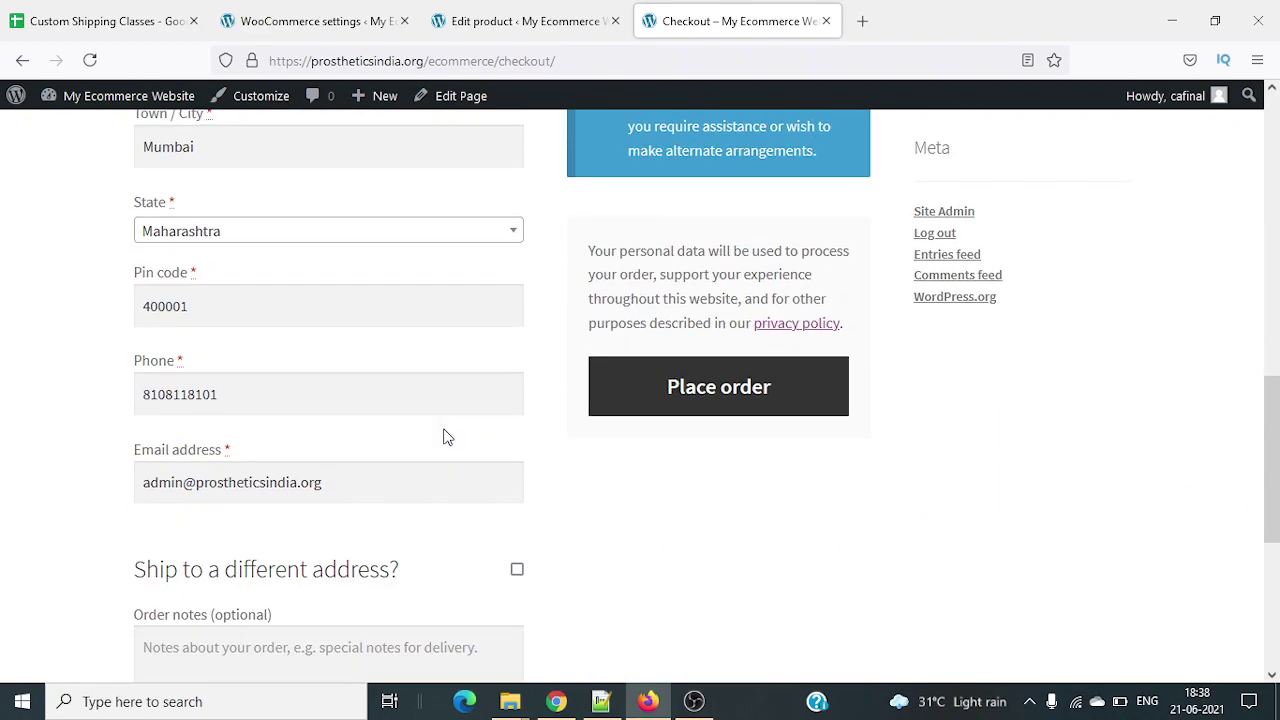
click(290, 238)
click(214, 358)
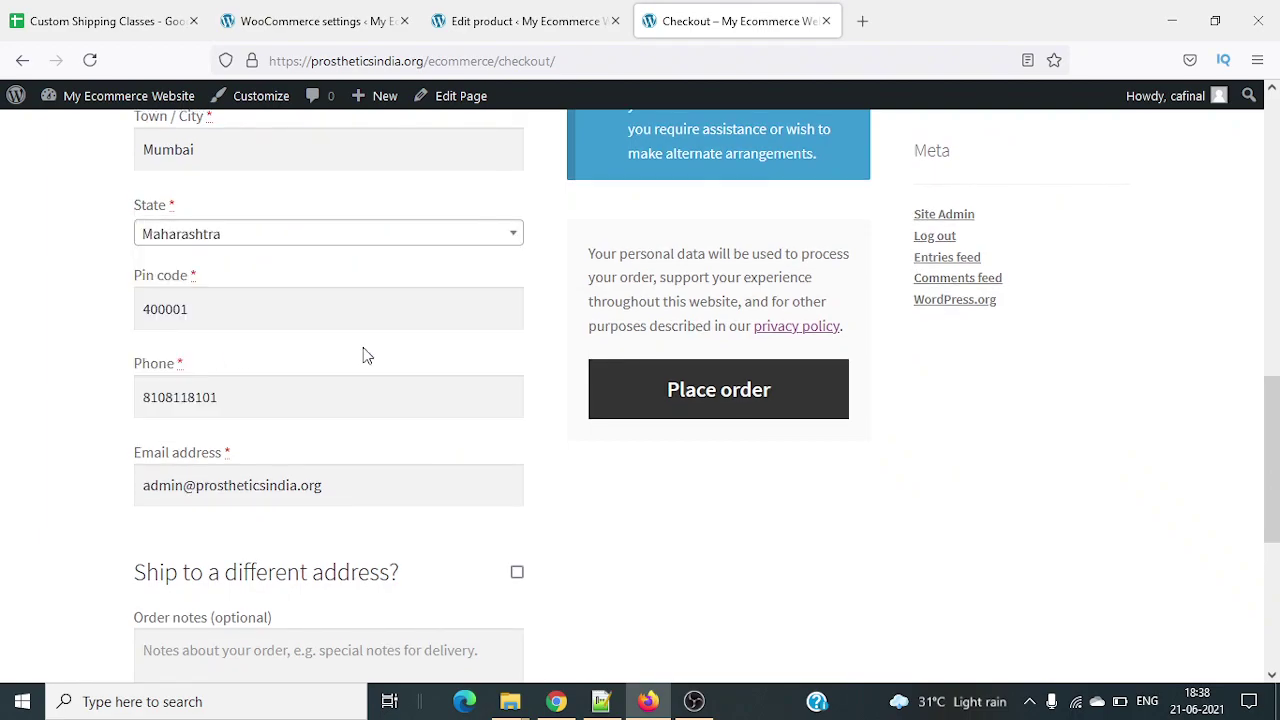
Step: Return to the shipping zones list showing rest of India (Maharashtra) beside goa (Goa)
click(416, 12)
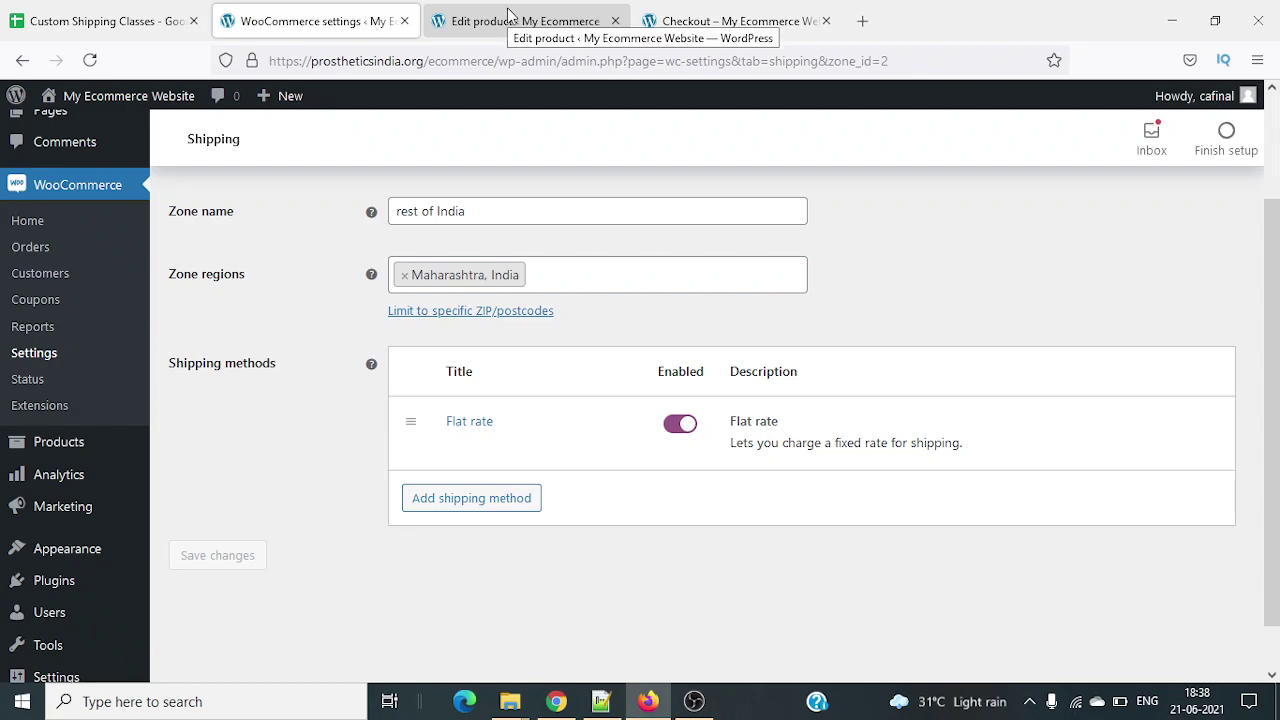
scroll(337, 494, up, 3)
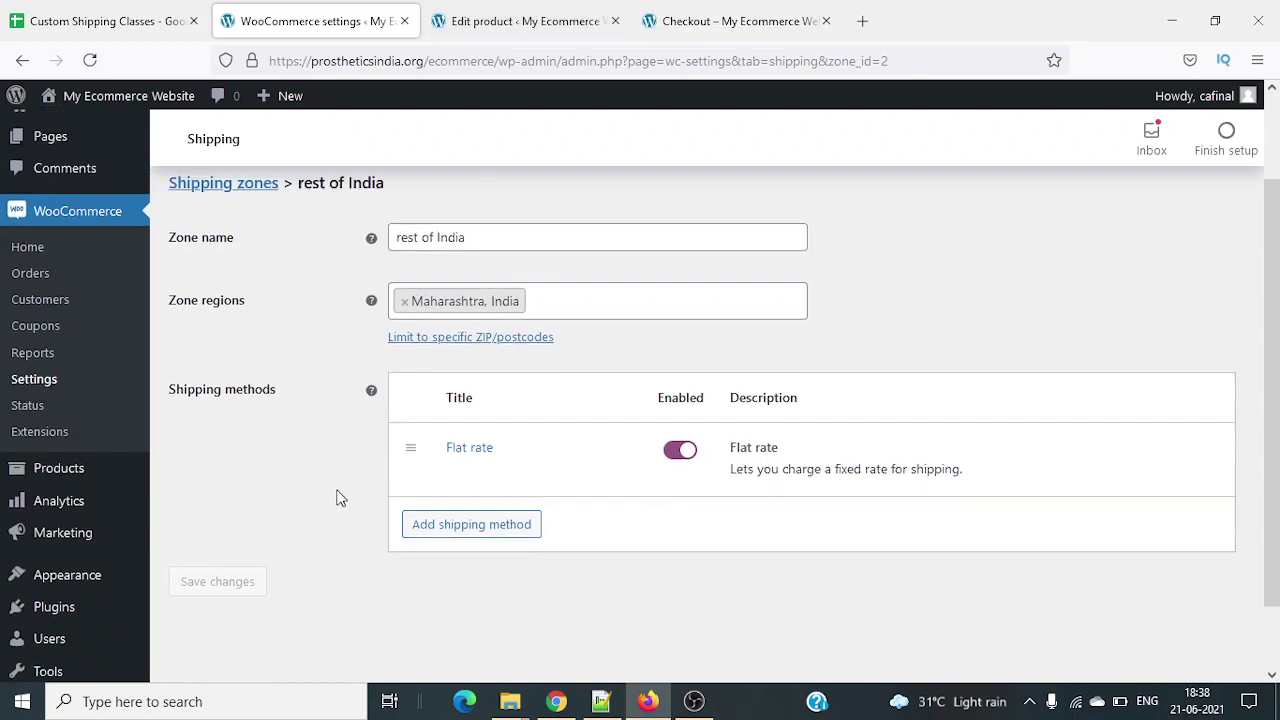
click(232, 290)
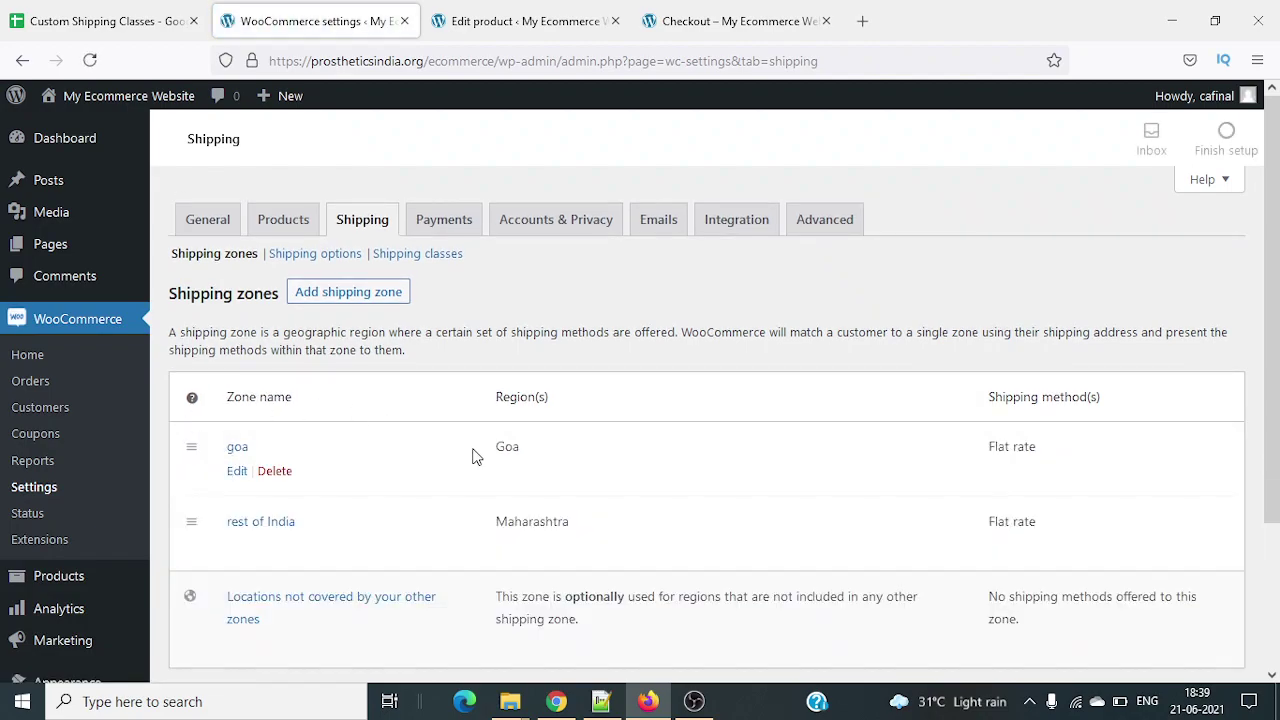
click(738, 21)
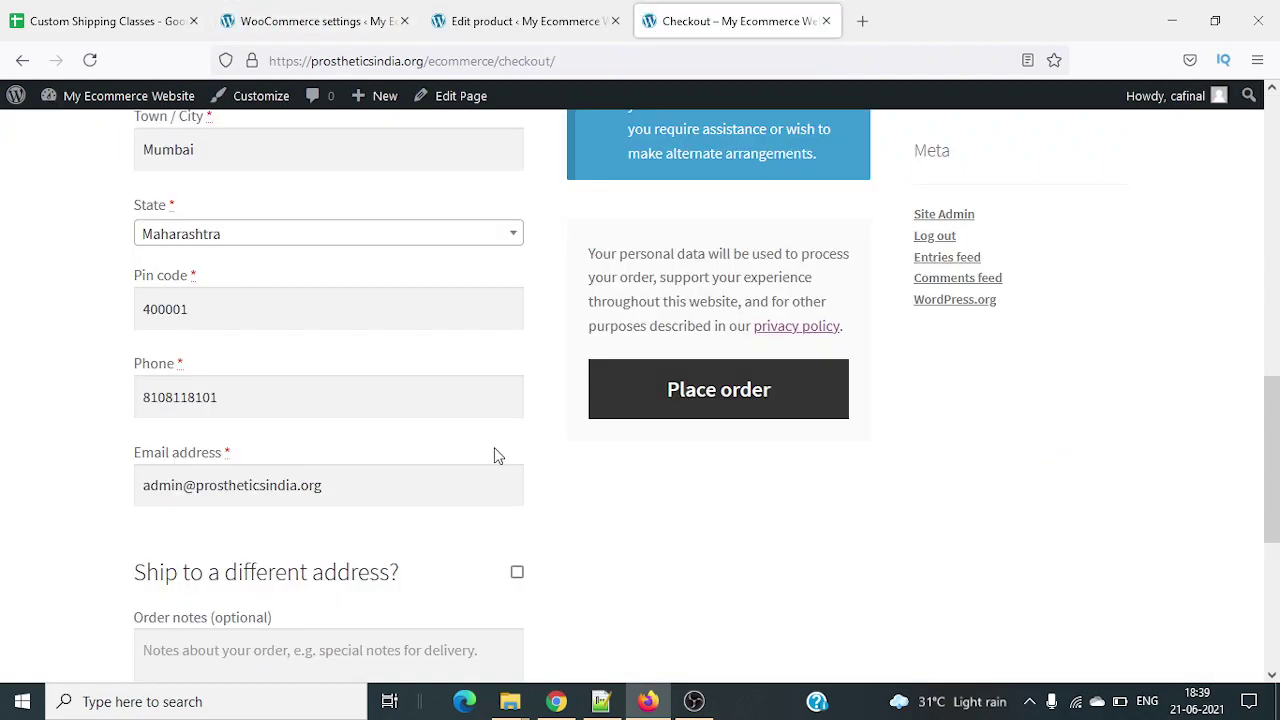
scroll(494, 447, up, 5)
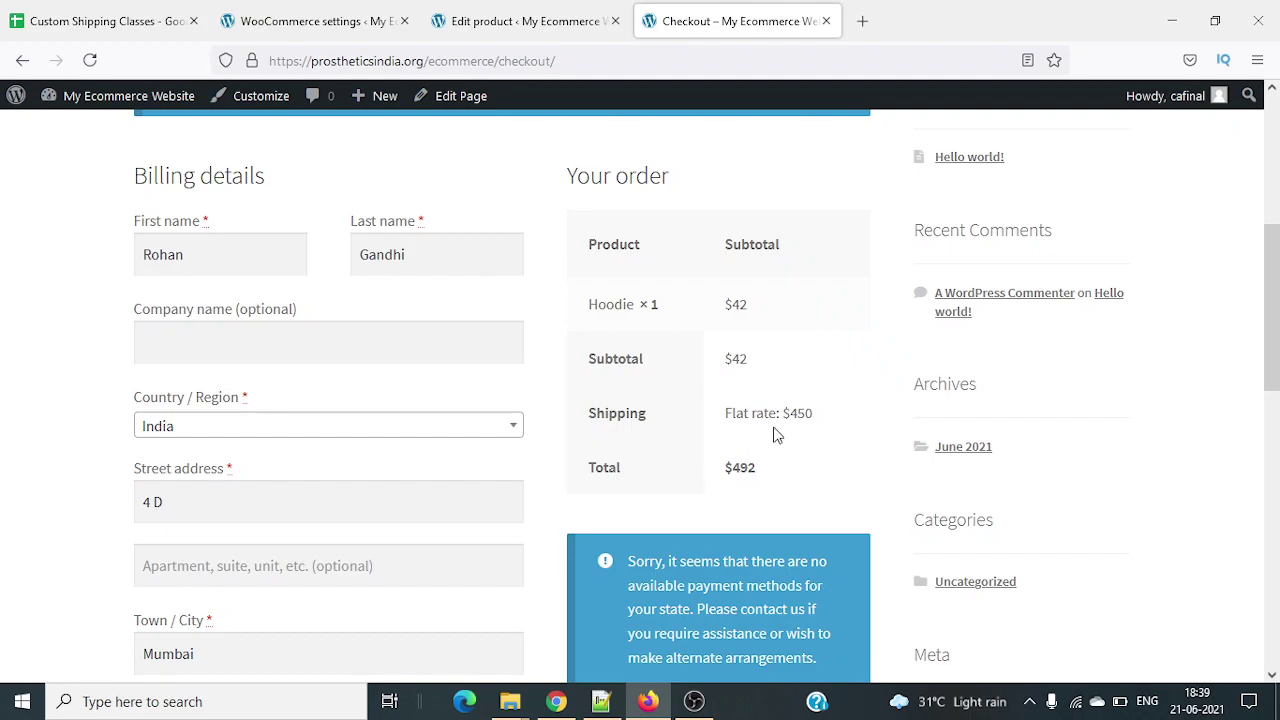
scroll(592, 393, down, 2)
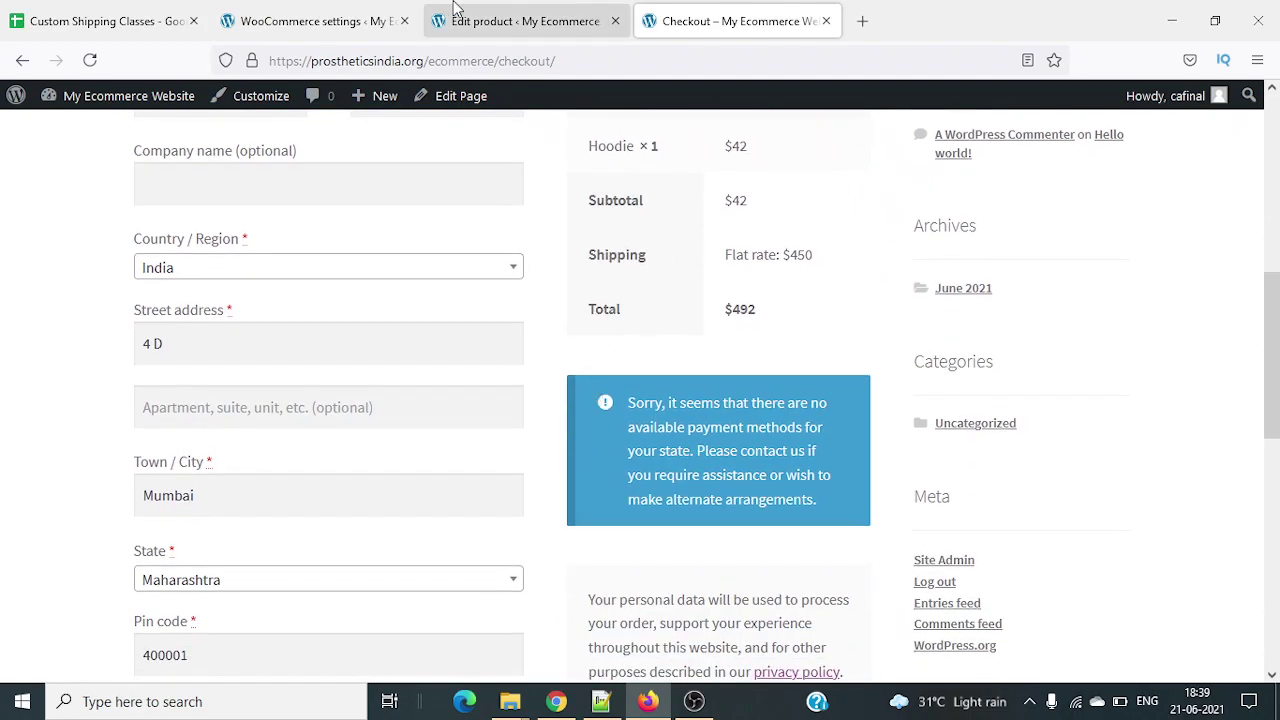
click(455, 14)
click(381, 10)
scroll(445, 420, down, 2)
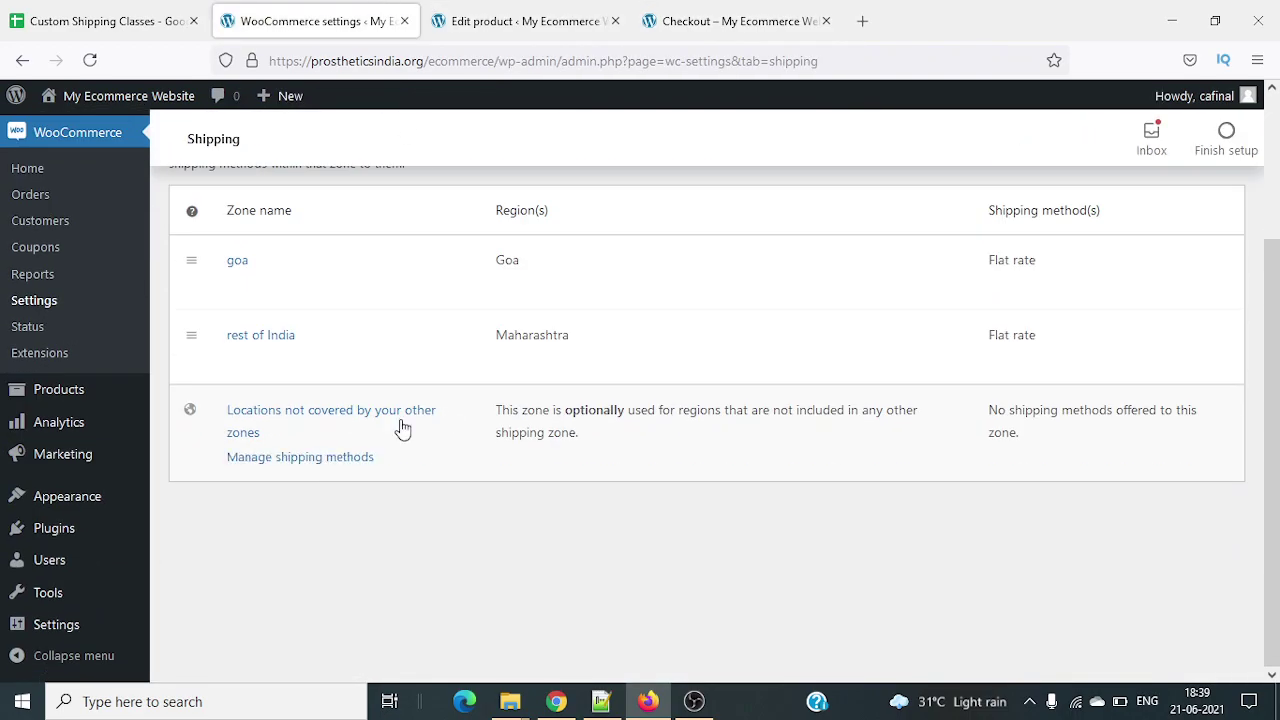
Step: Change the rest of India Flat rate base cost from 200 to 0, keeping Per order, and save
click(237, 360)
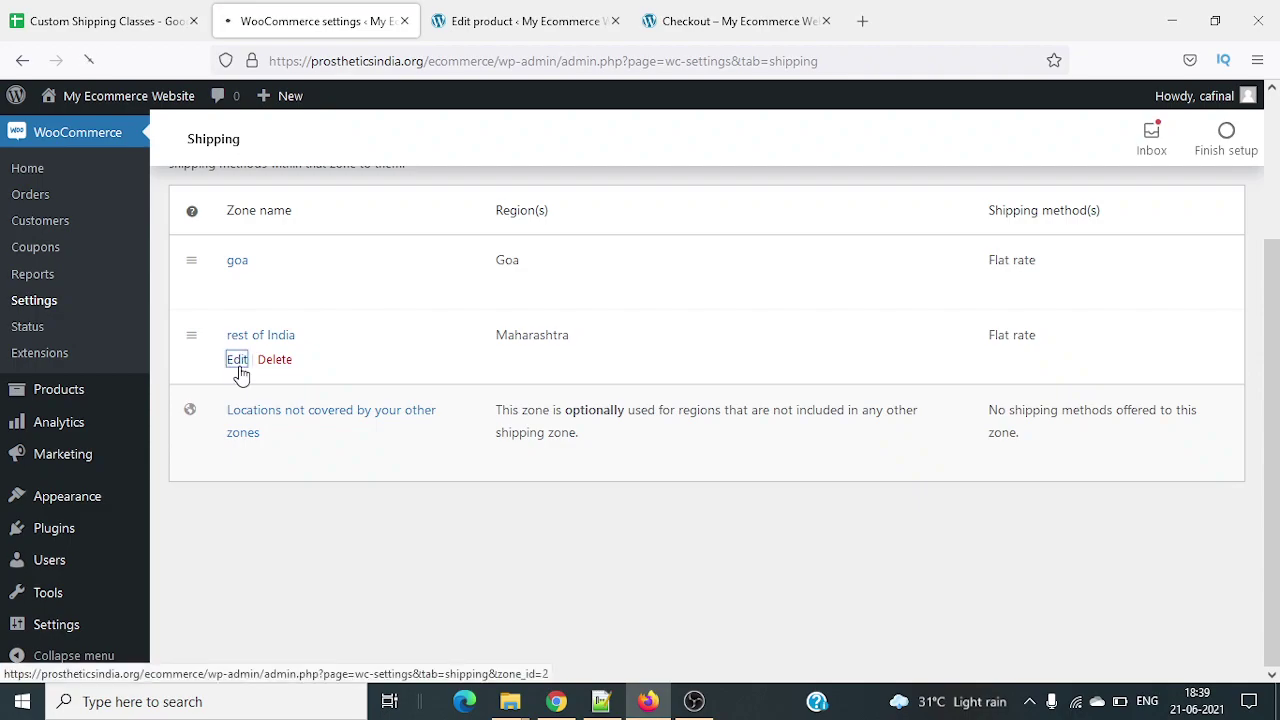
scroll(426, 500, down, 2)
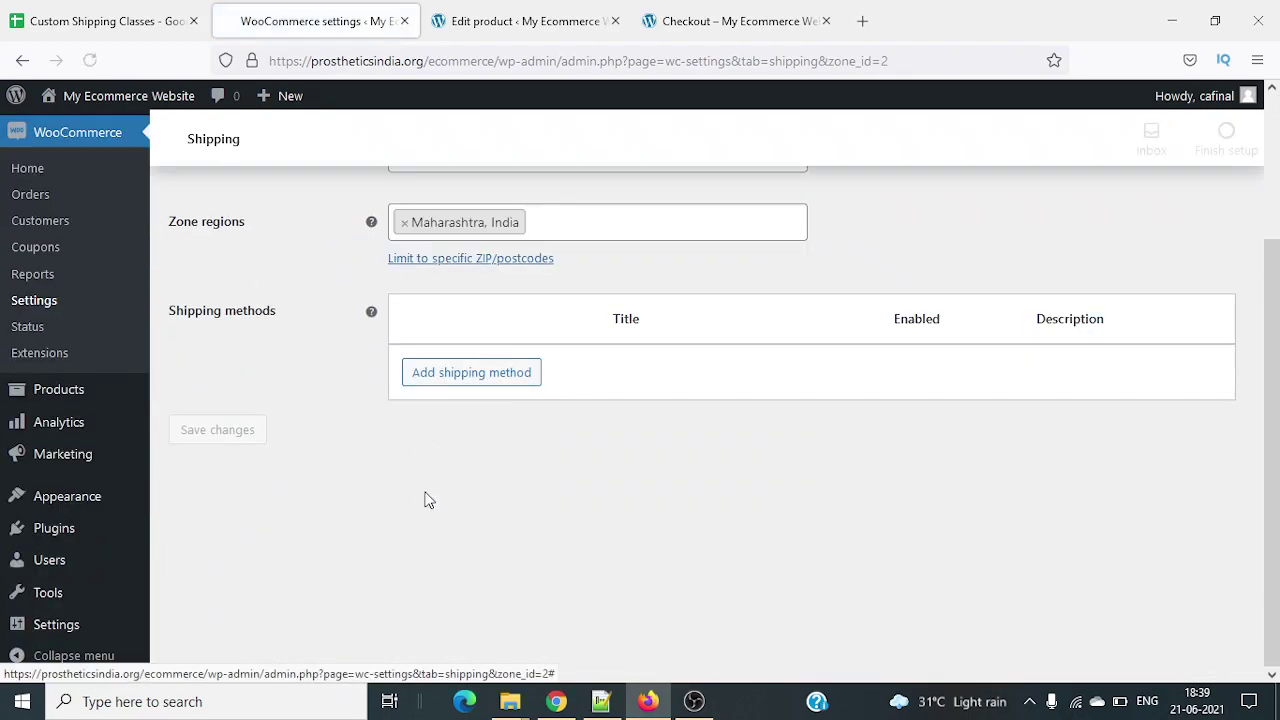
click(452, 397)
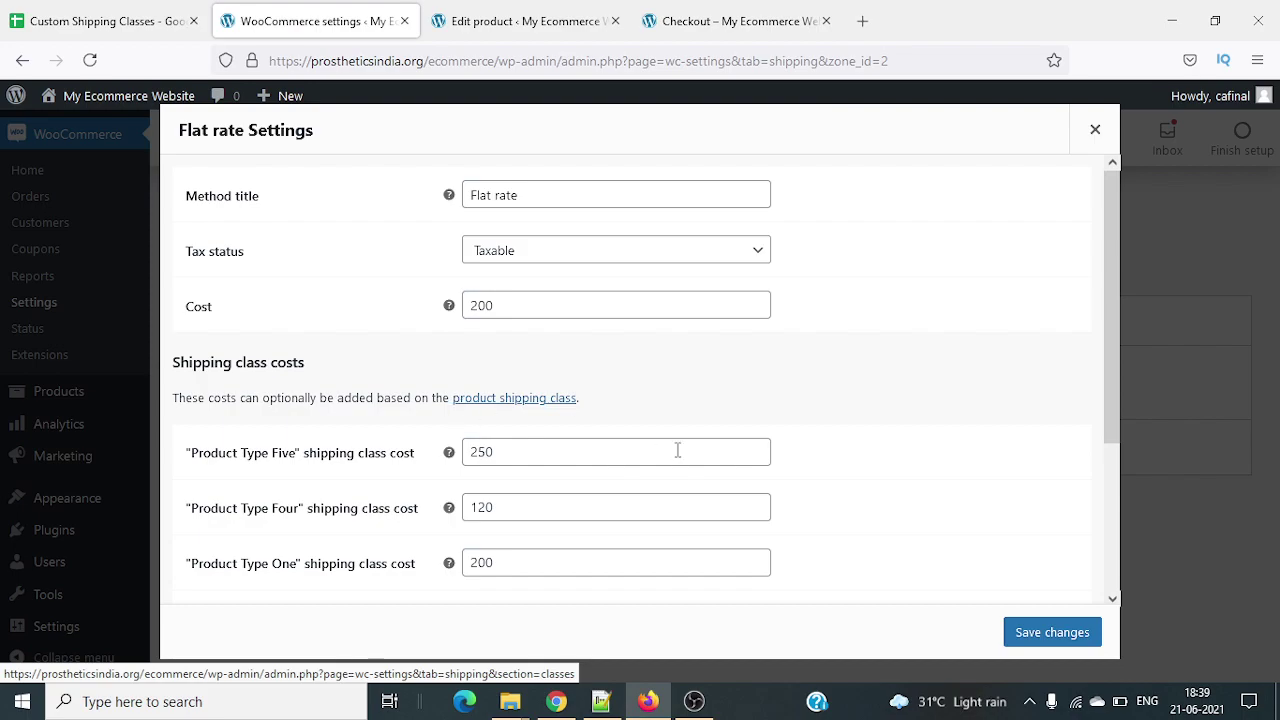
scroll(680, 460, down, 3)
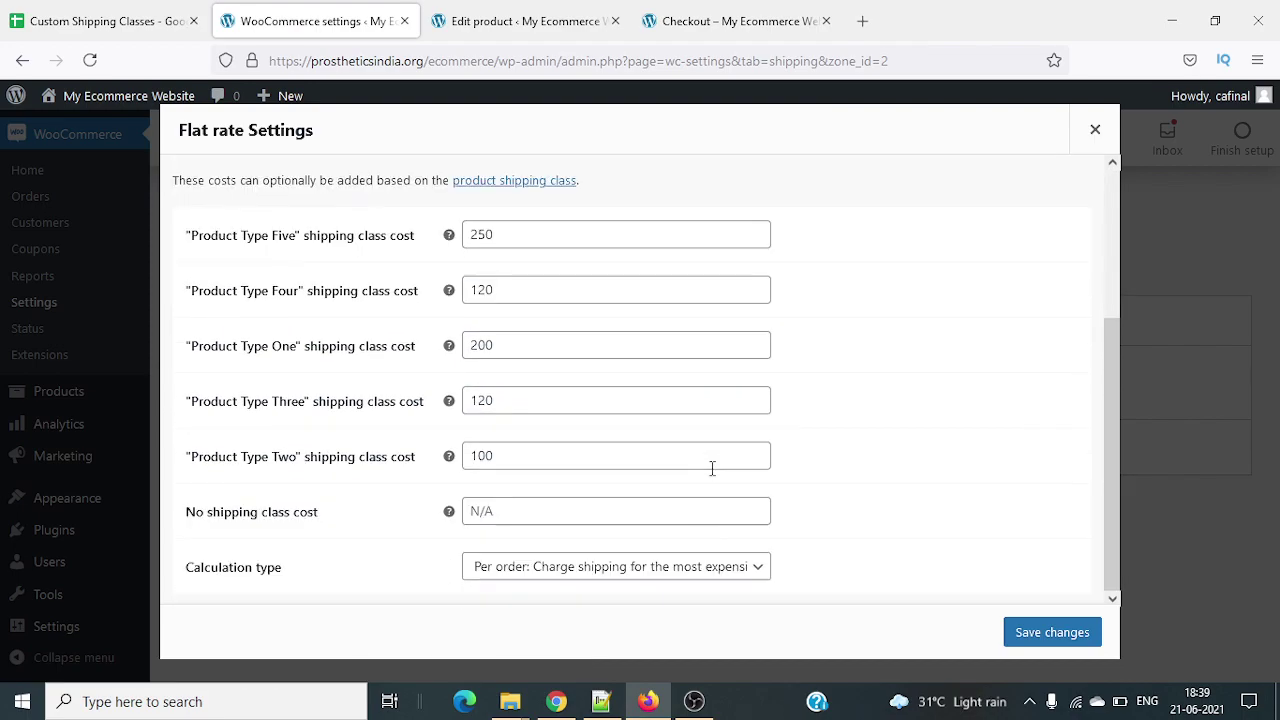
scroll(712, 468, up, 1)
scroll(712, 468, up, 1)
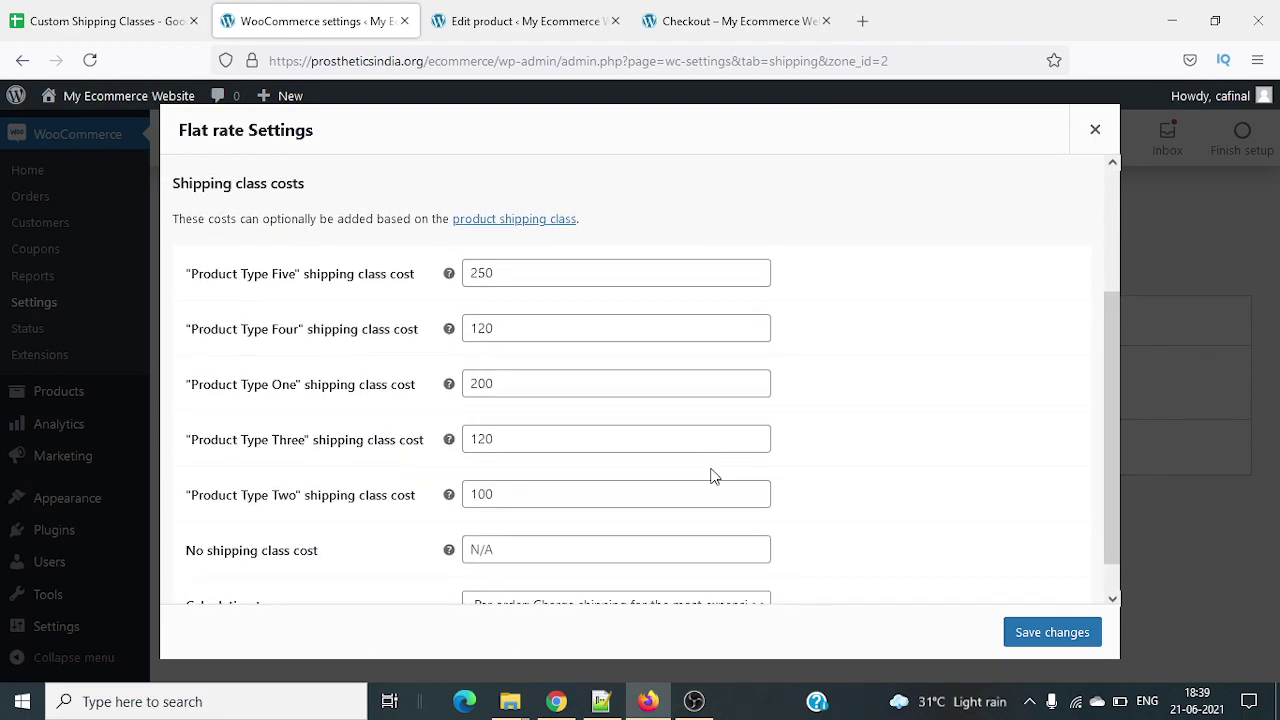
scroll(713, 476, down, 1)
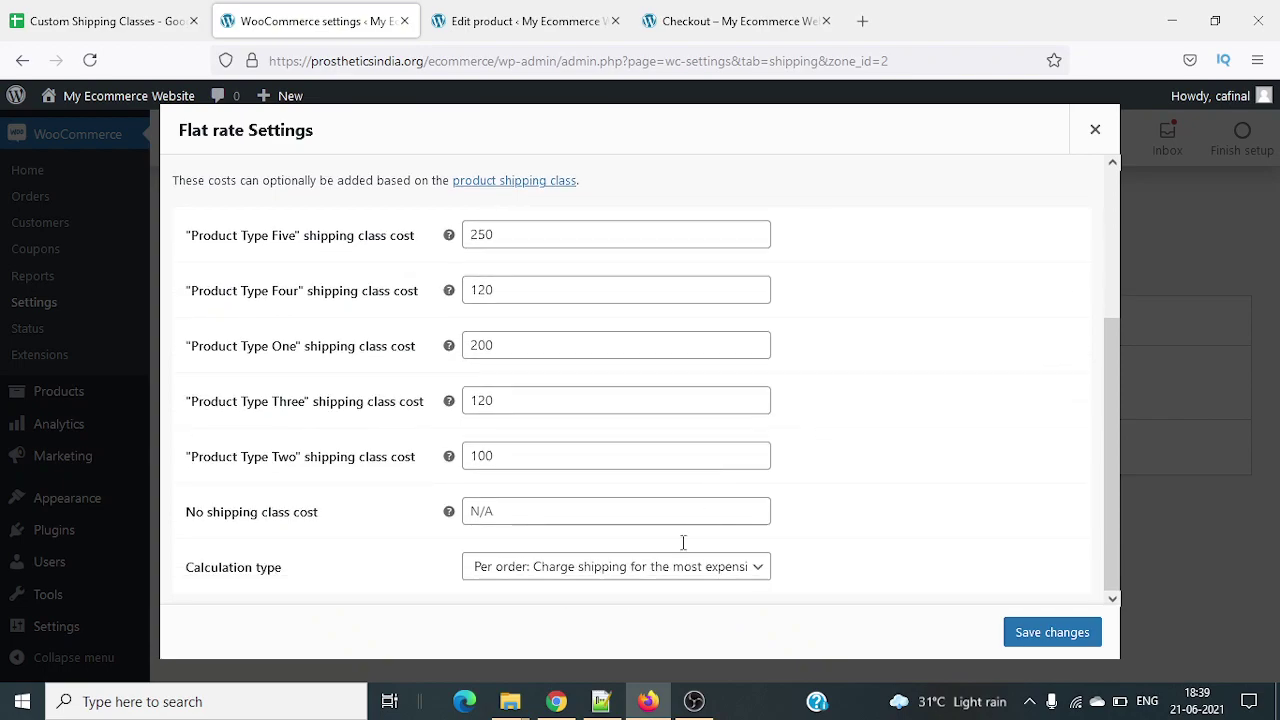
click(648, 578)
click(646, 626)
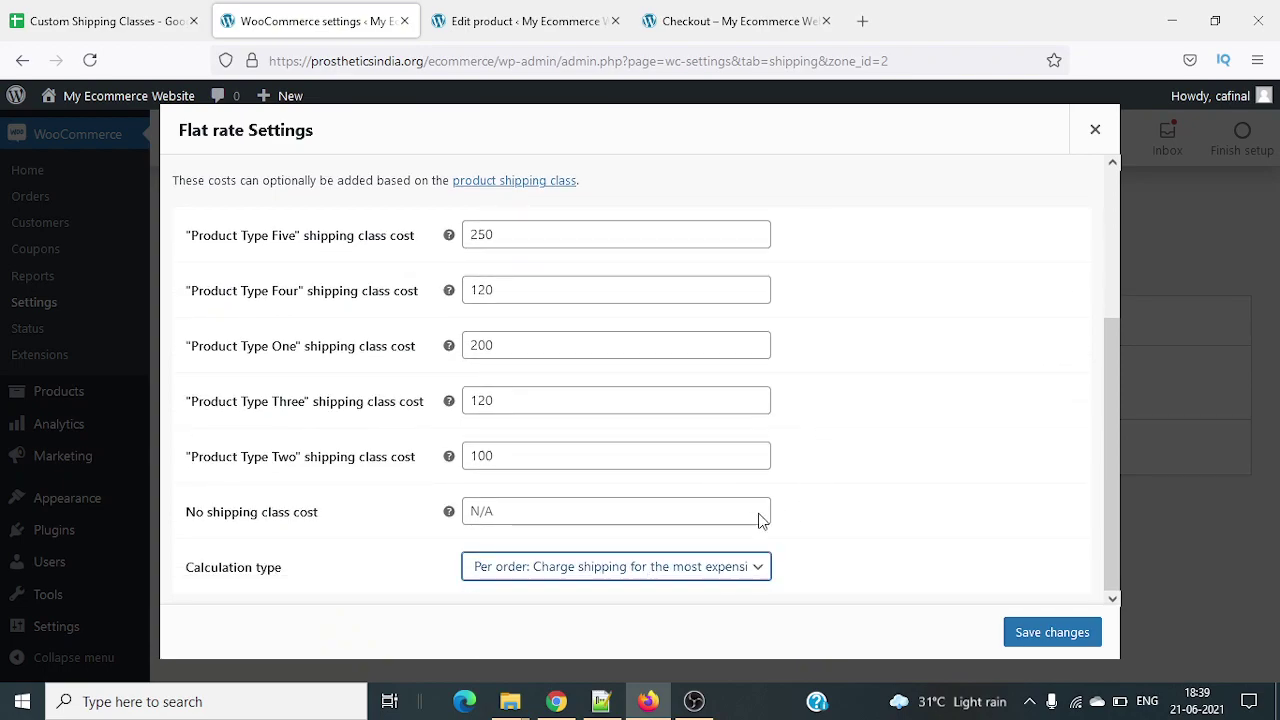
scroll(852, 381, up, 3)
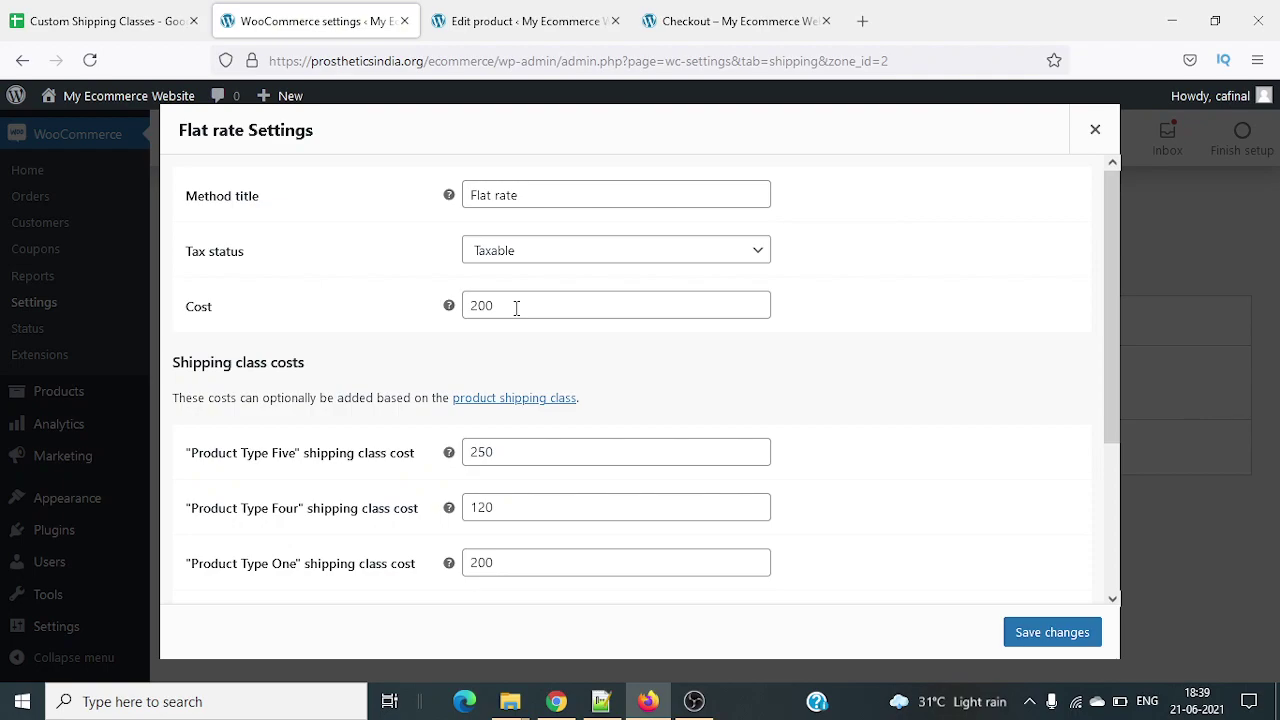
click(481, 296)
key(ctrl+a)
text(0)
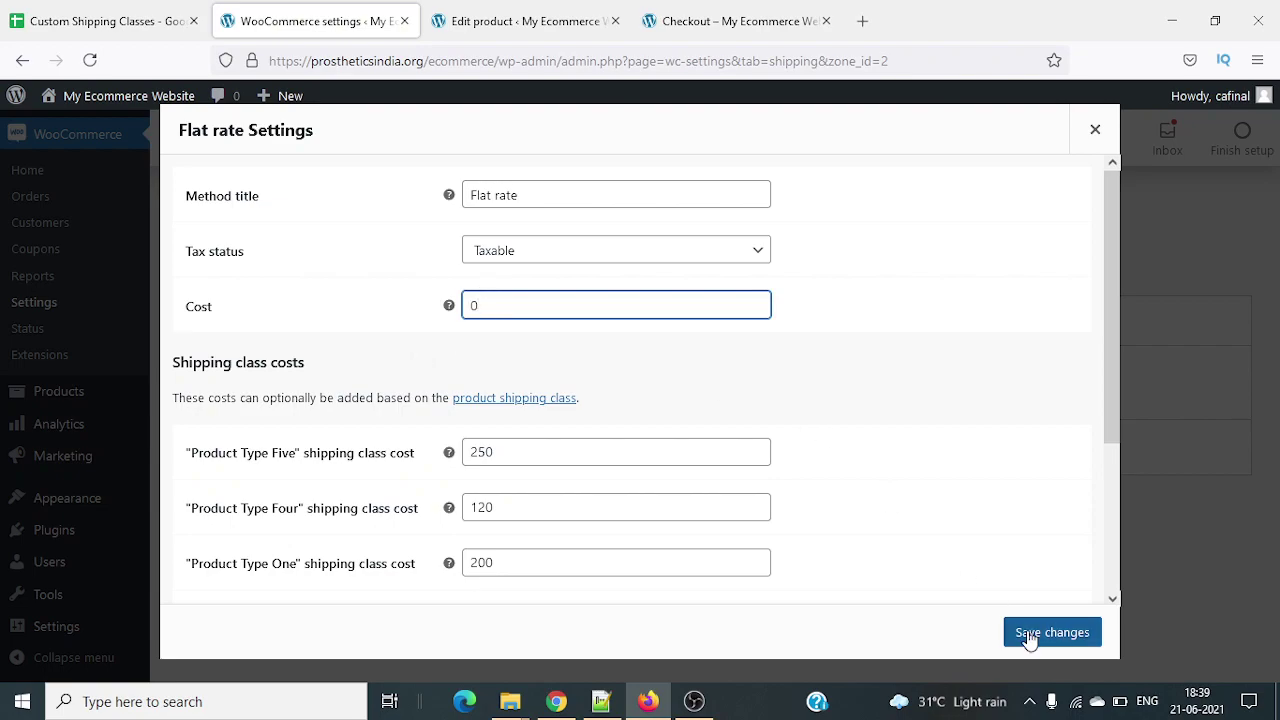
click(1030, 633)
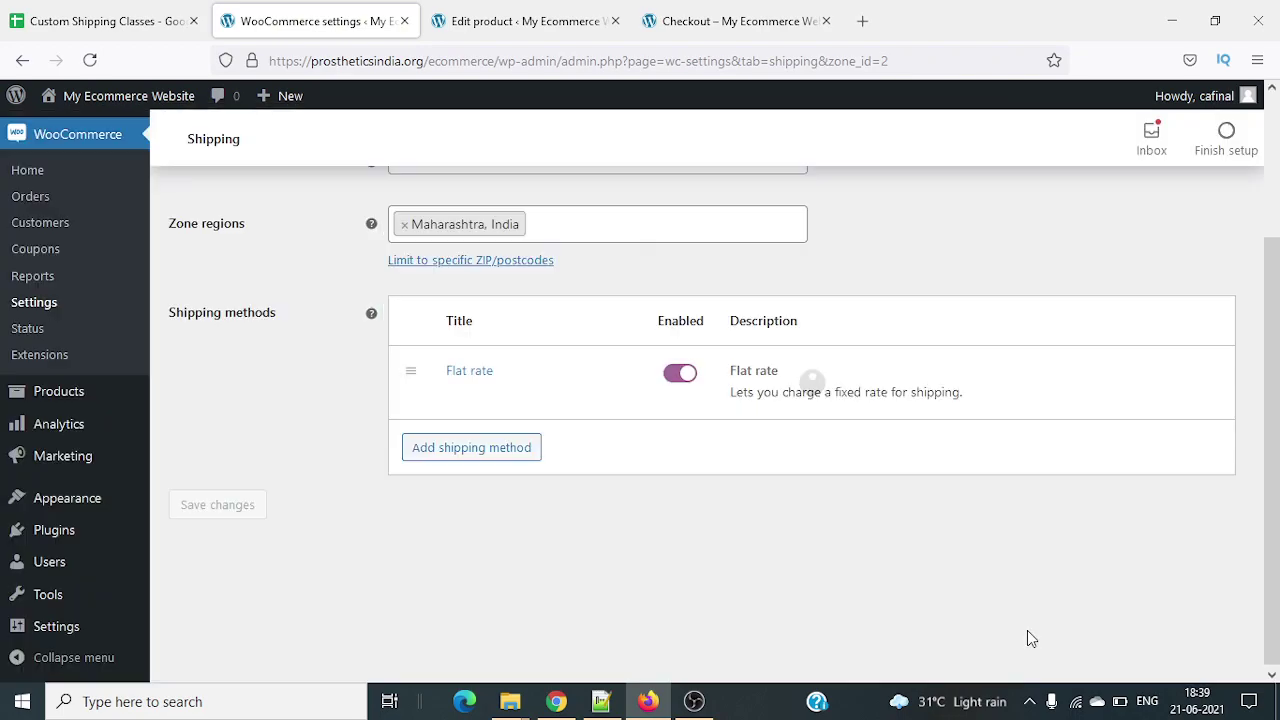
Step: Replace the Maharashtra, India region with India and save the rest of India zone
click(404, 228)
click(443, 230)
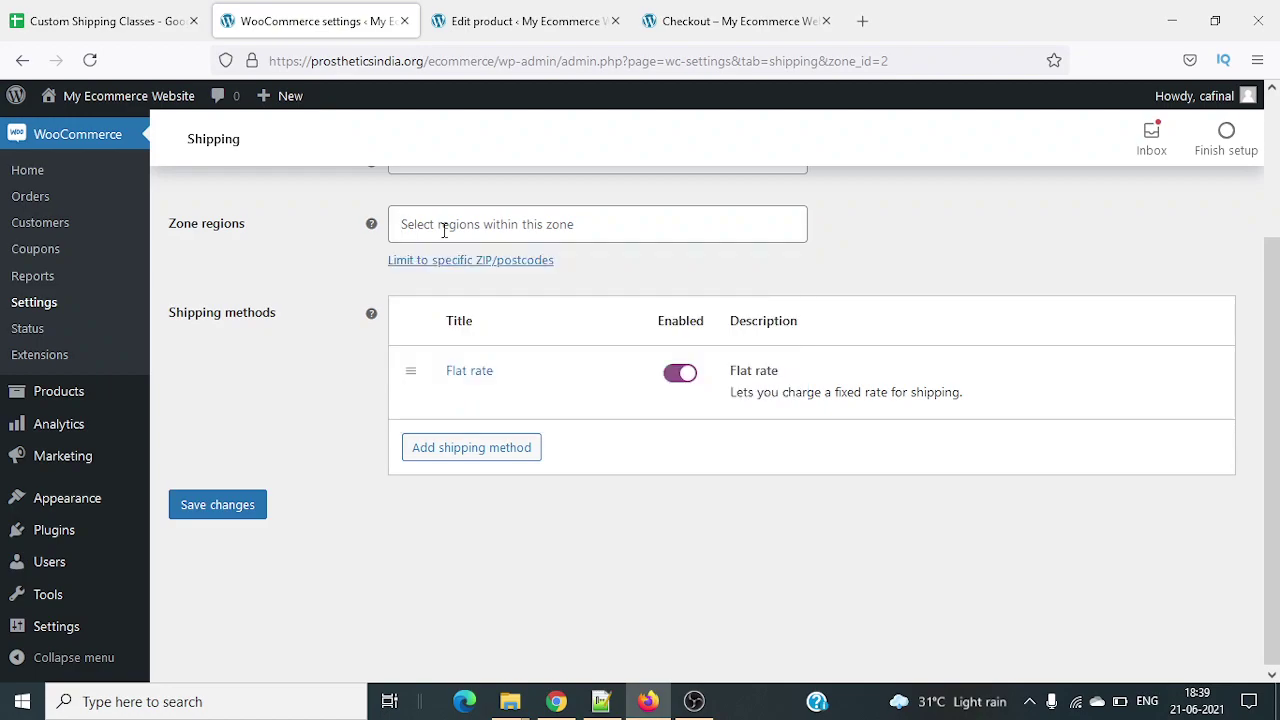
text(indi)
key(BackSpace)
key(BackSpace)
text(ndia)
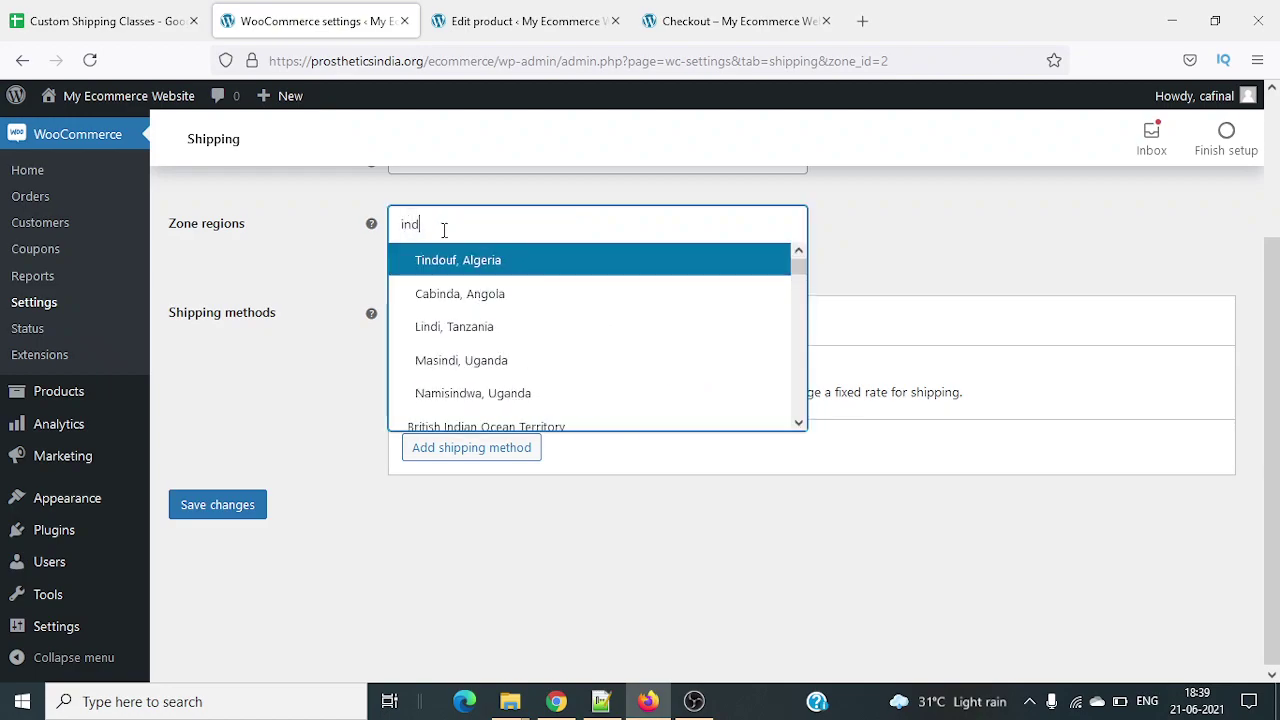
click(466, 298)
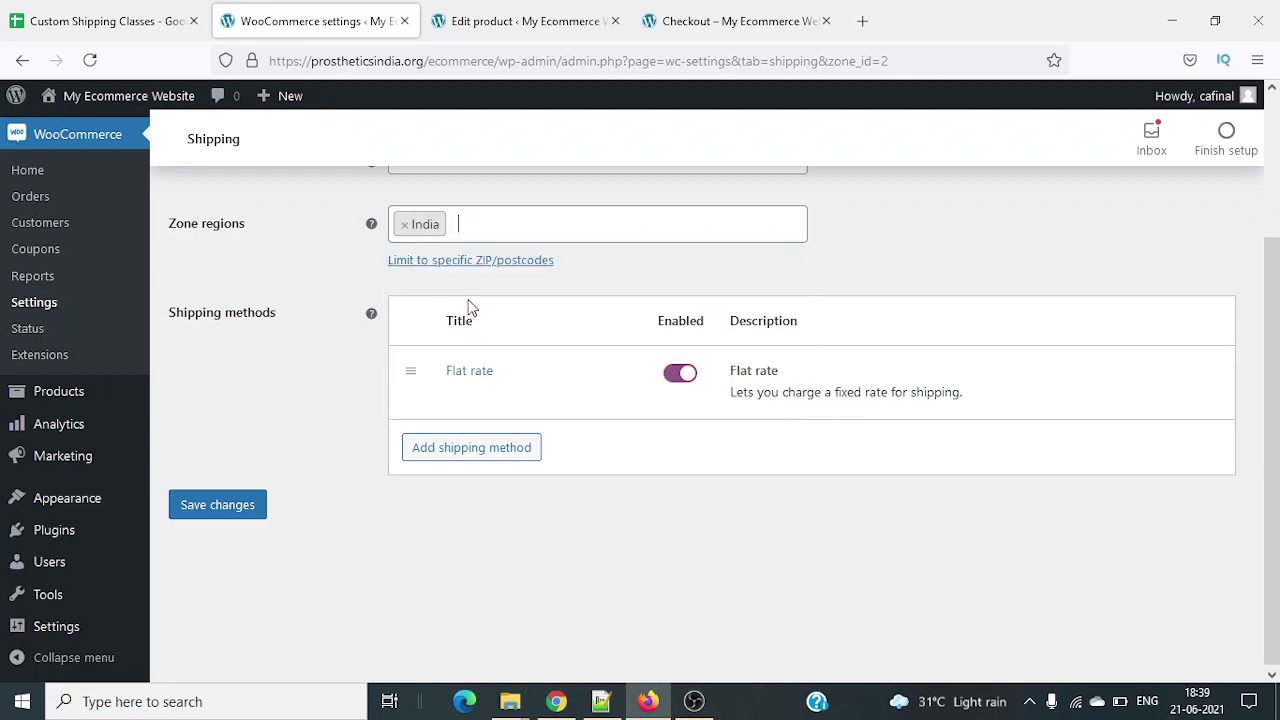
click(234, 503)
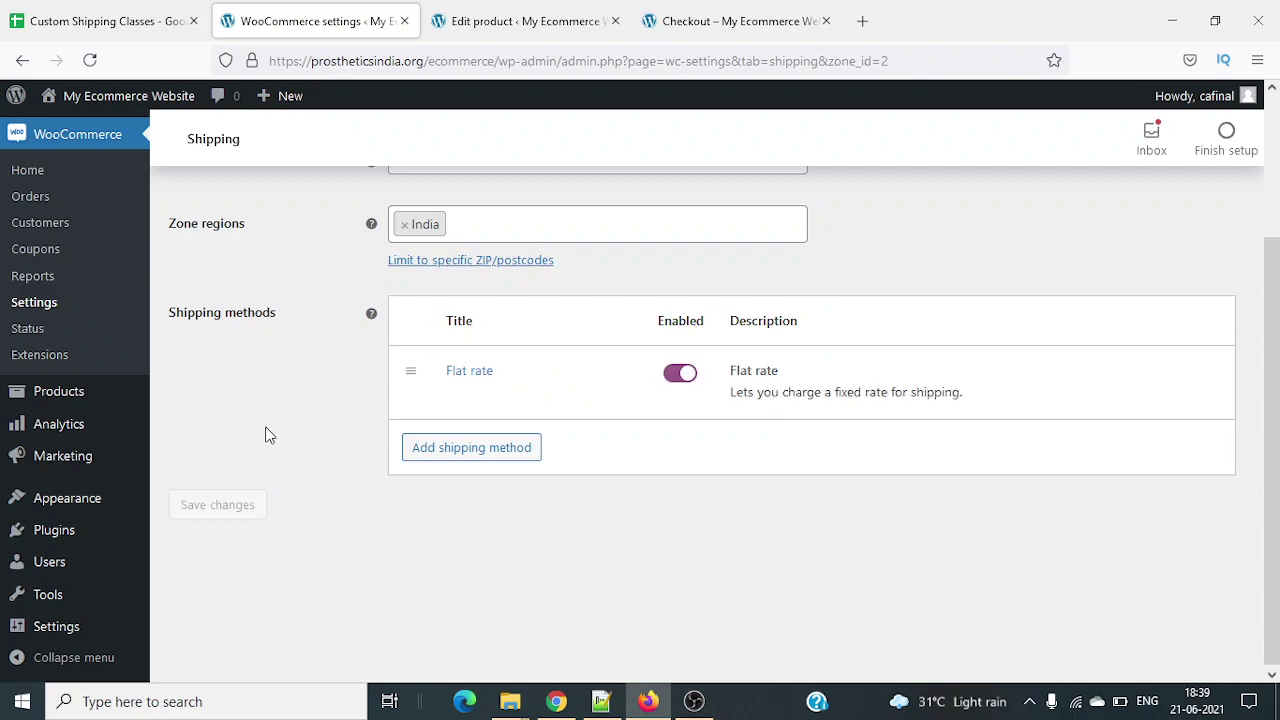
click(731, 12)
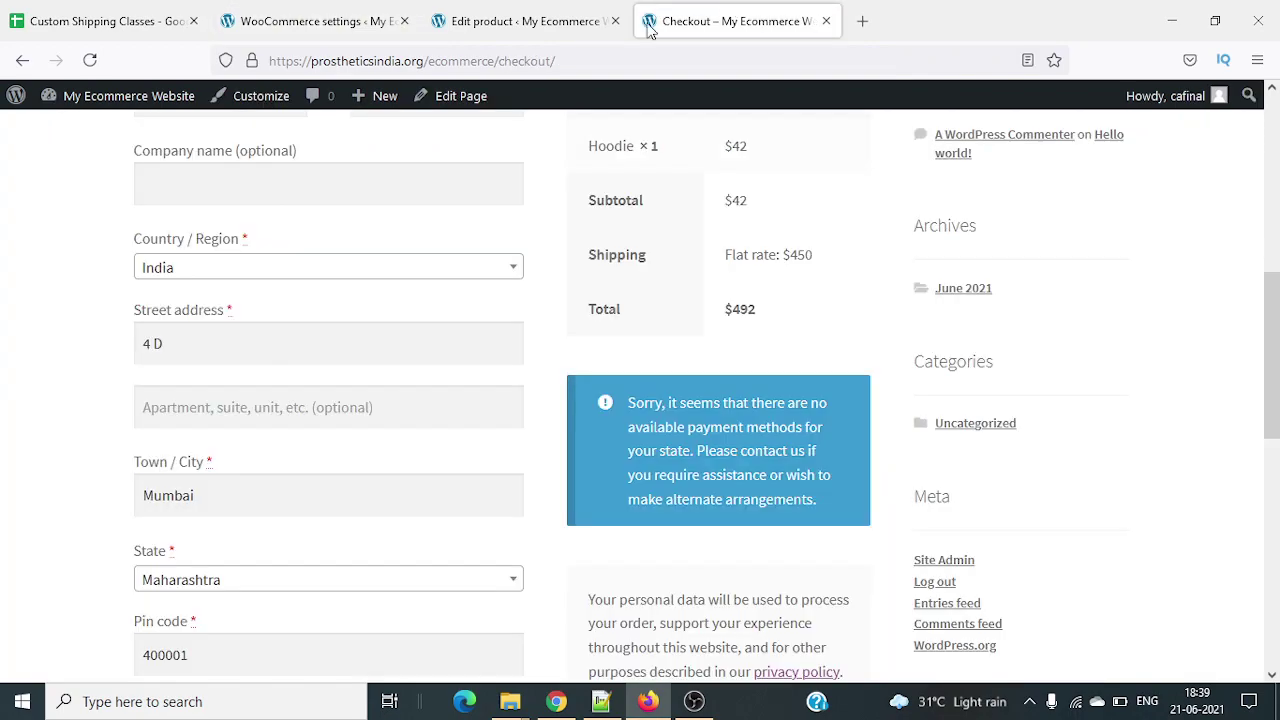
Step: Reload checkout to show Flat rate $250 ($292 total), then choose Madhya Pradesh as billing state
click(89, 59)
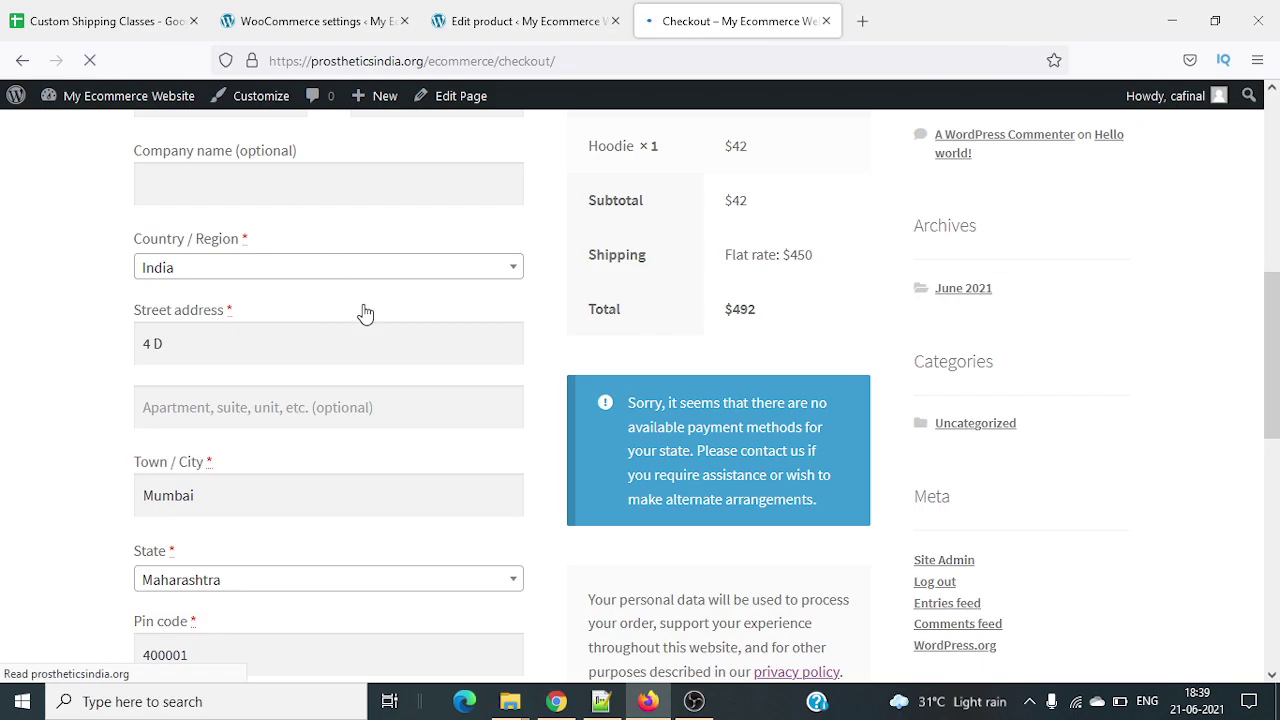
triple_click(793, 260)
click(314, 578)
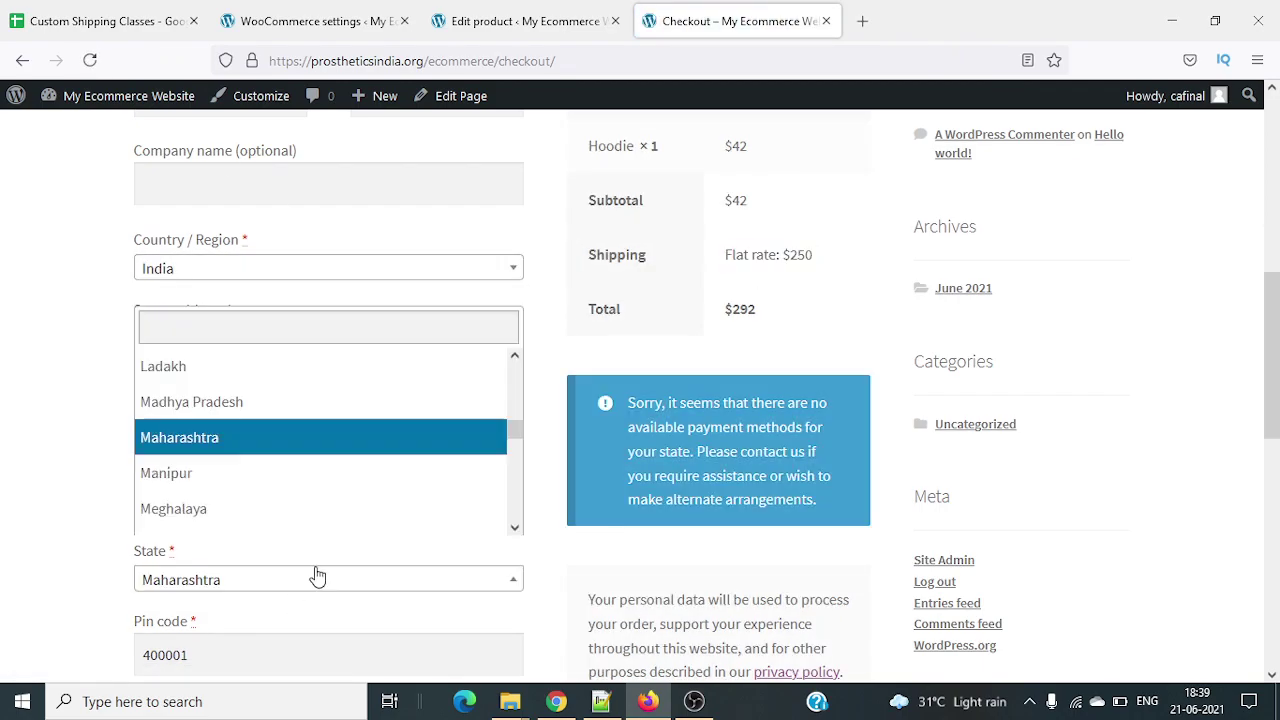
click(282, 412)
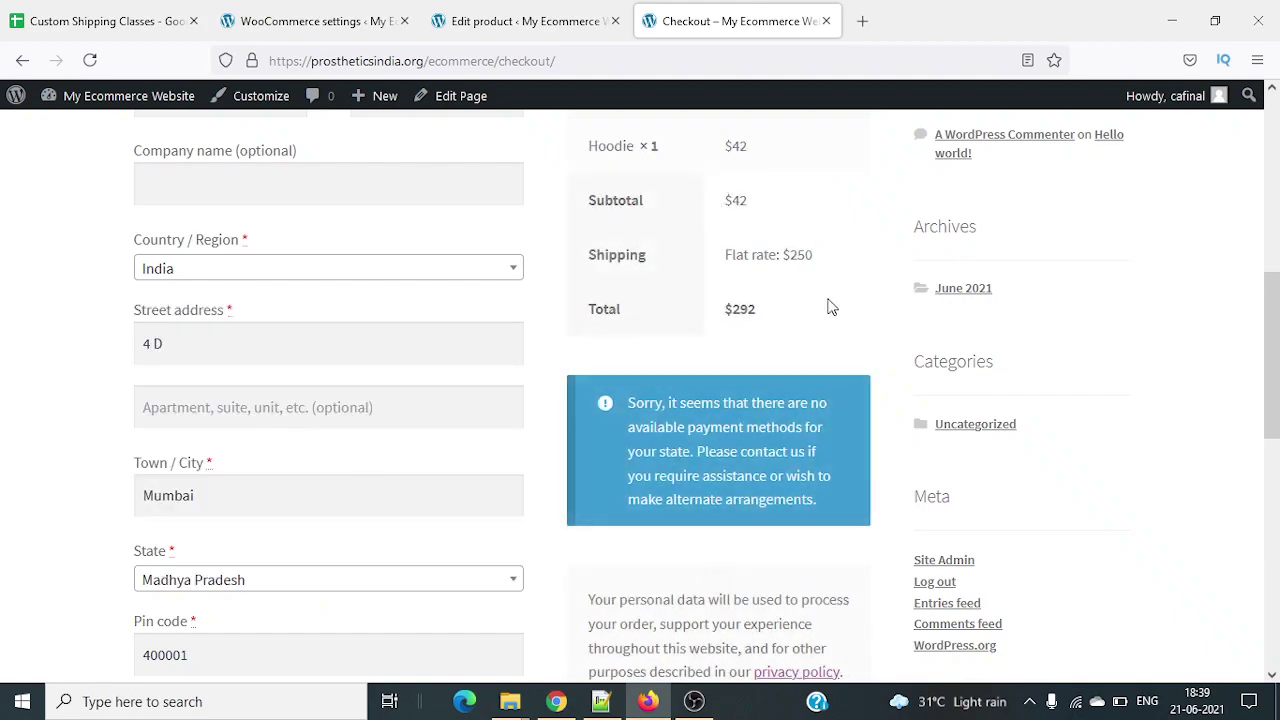